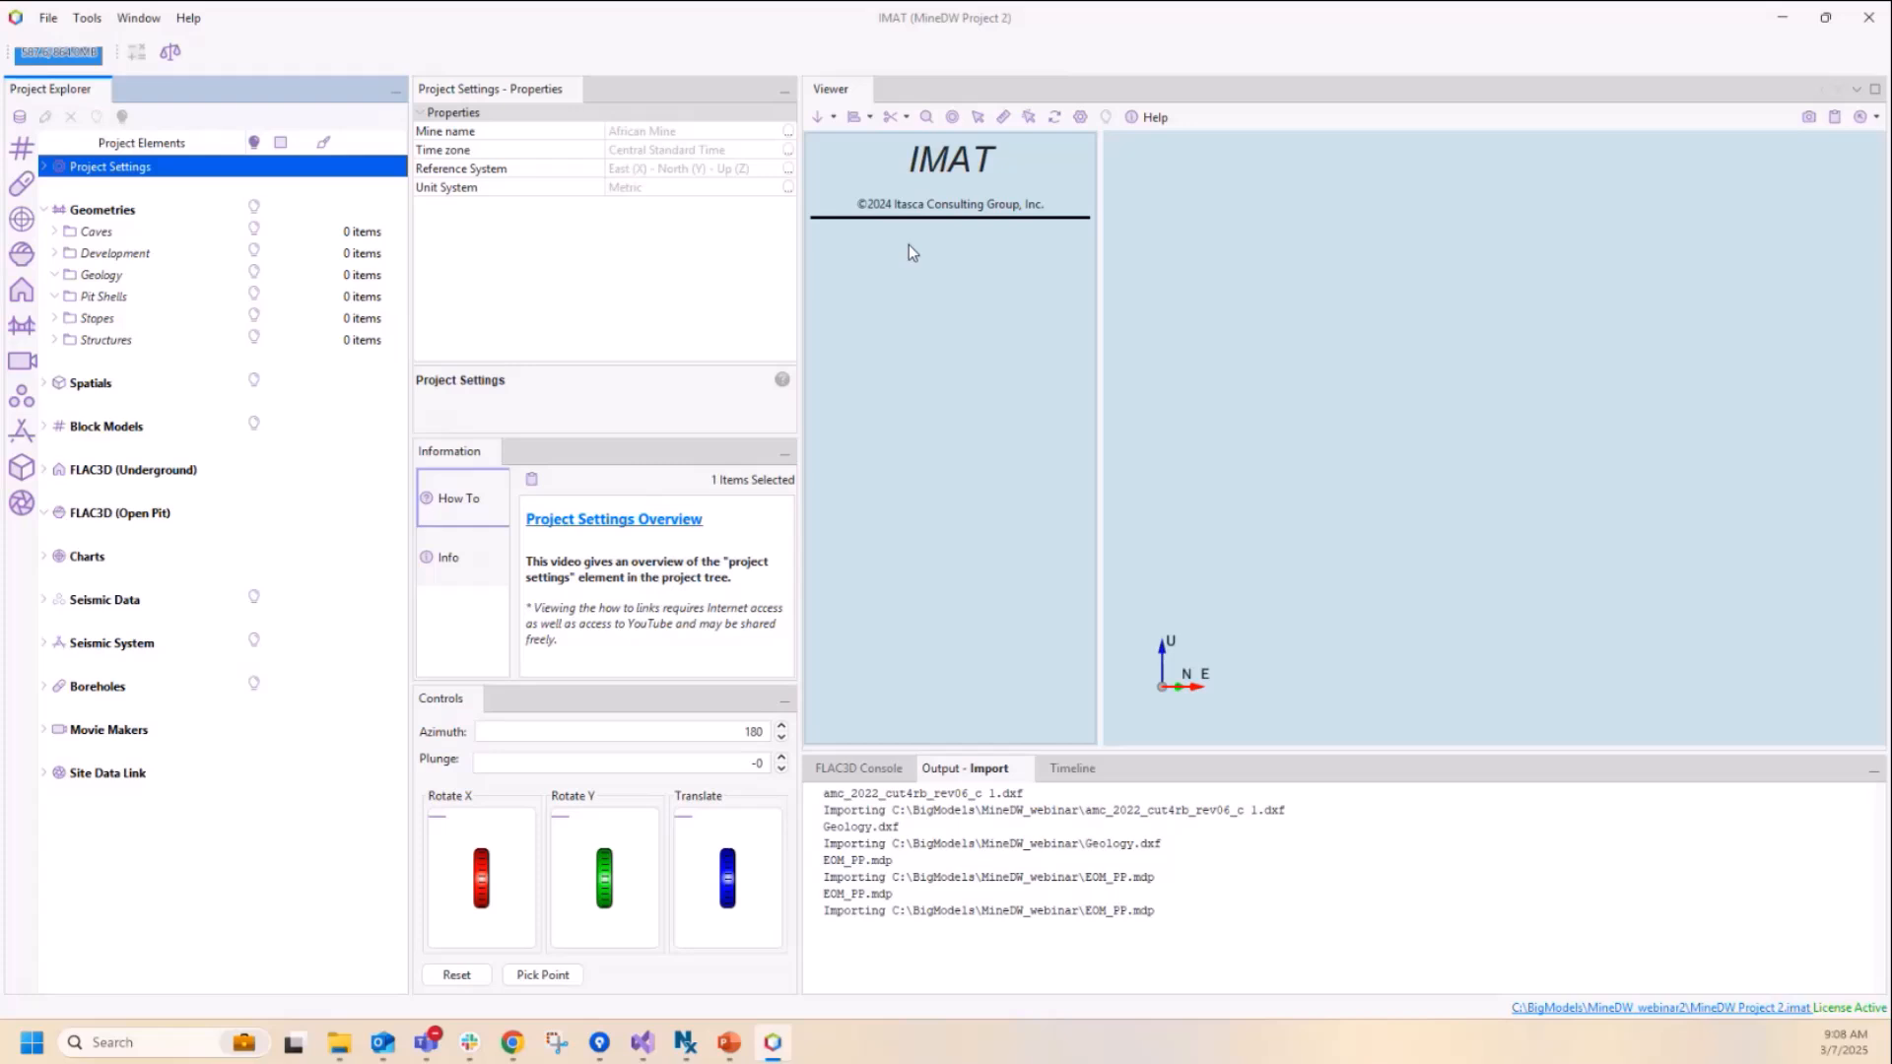
# Step: Import the geometry file amc_2022_cut4rb_rev06_c 1.dxf into the Pit Shells folder without converting the file data
pyautogui.click(44, 210)
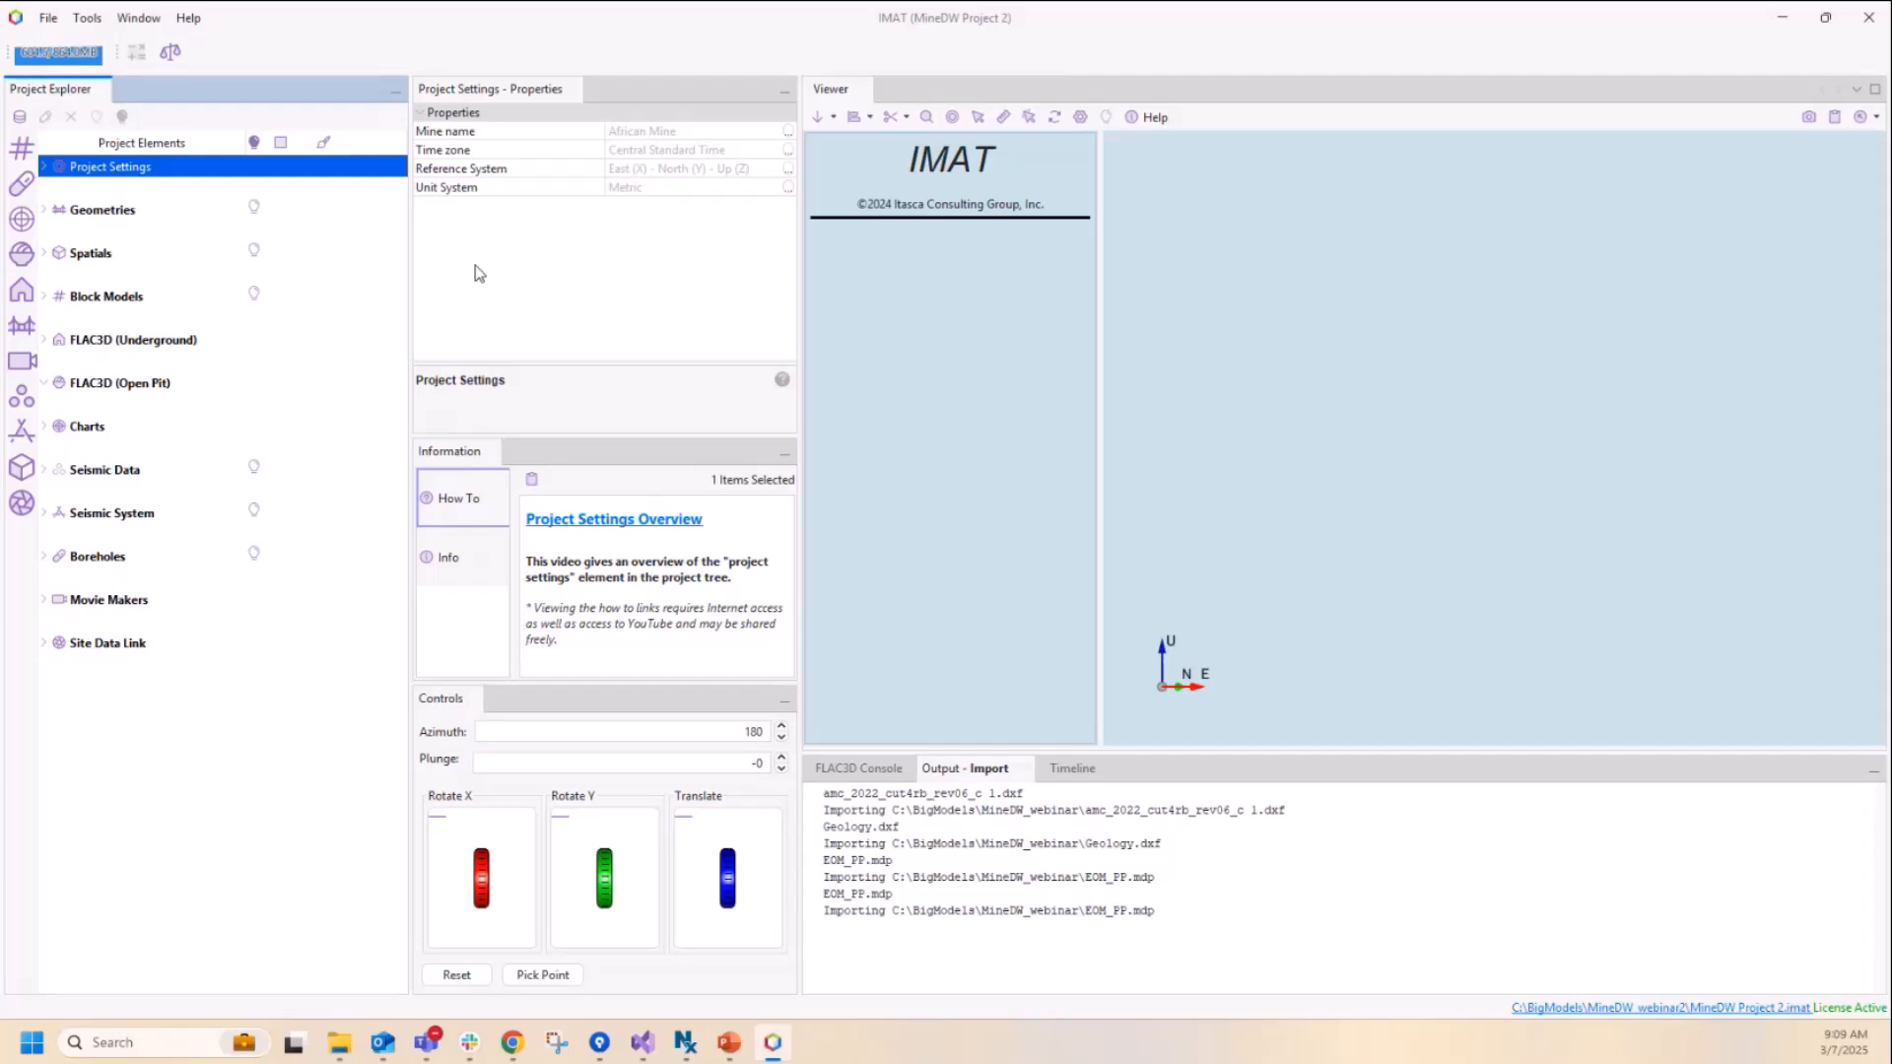
pyautogui.click(98, 211)
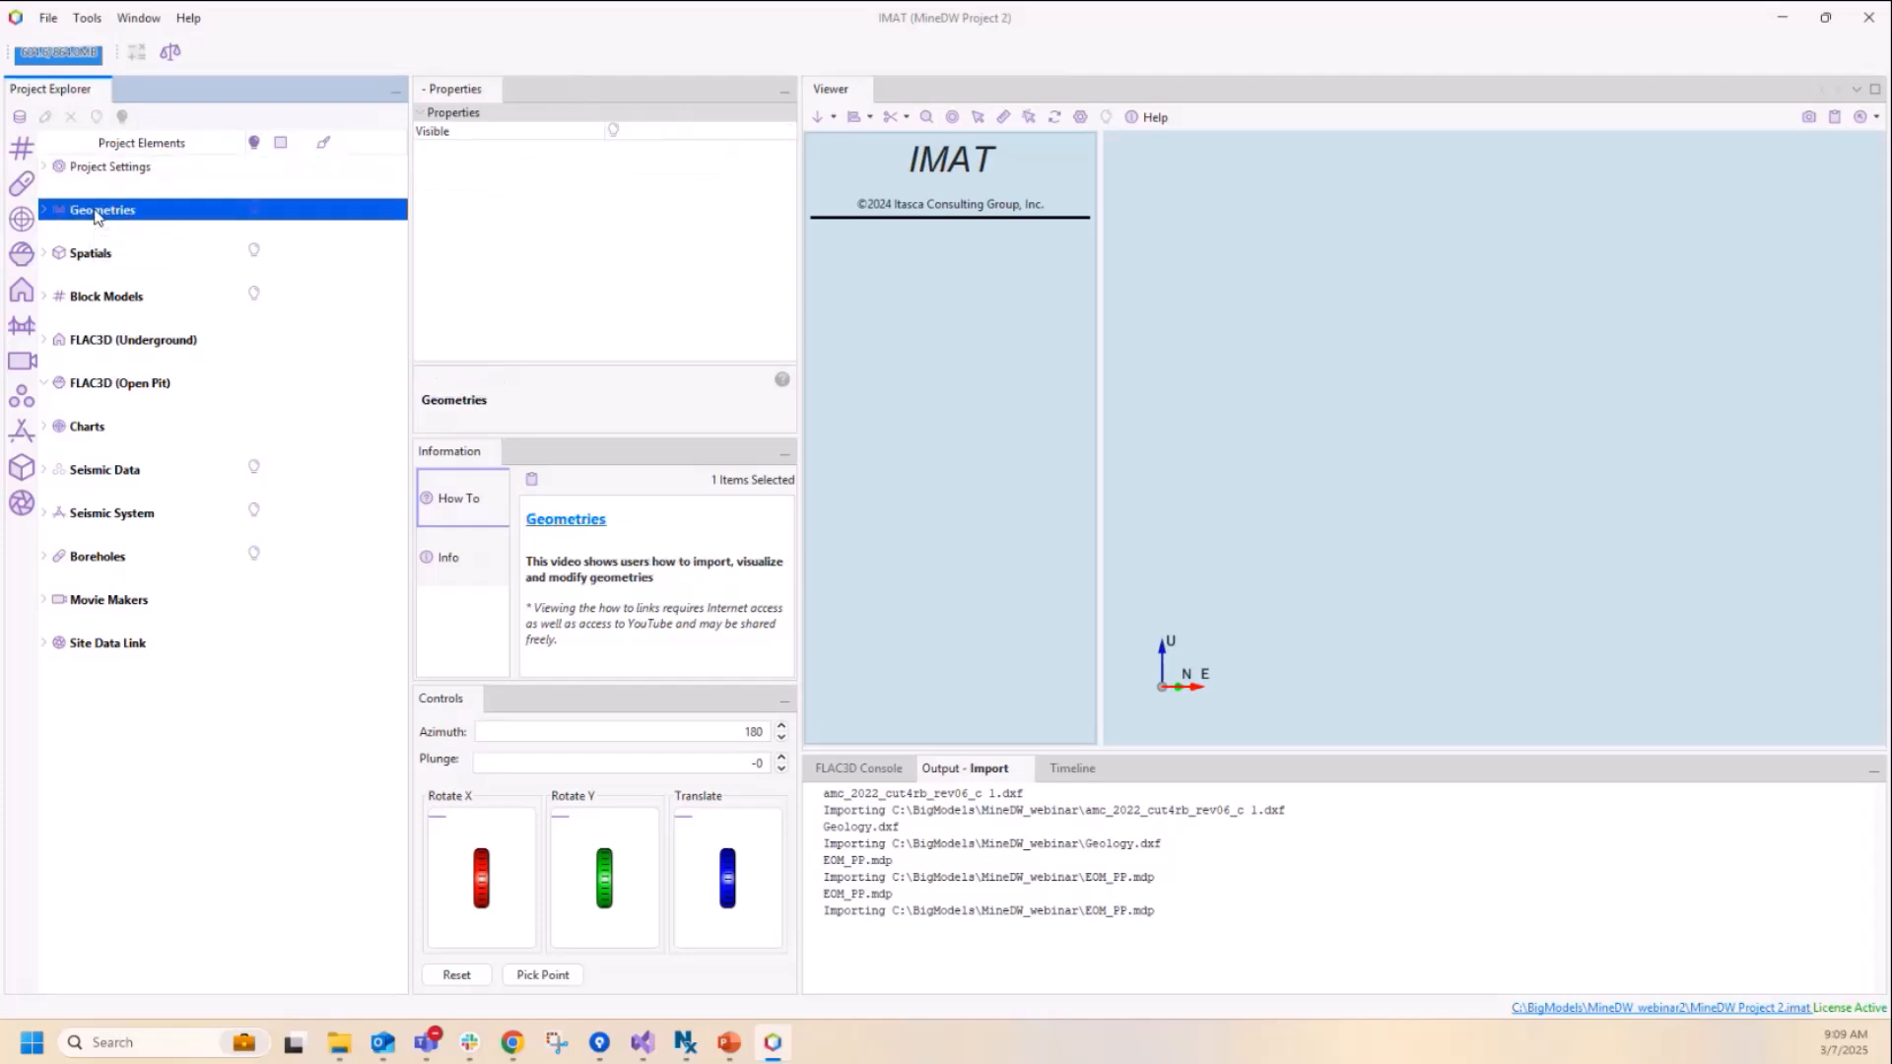
pyautogui.click(43, 211)
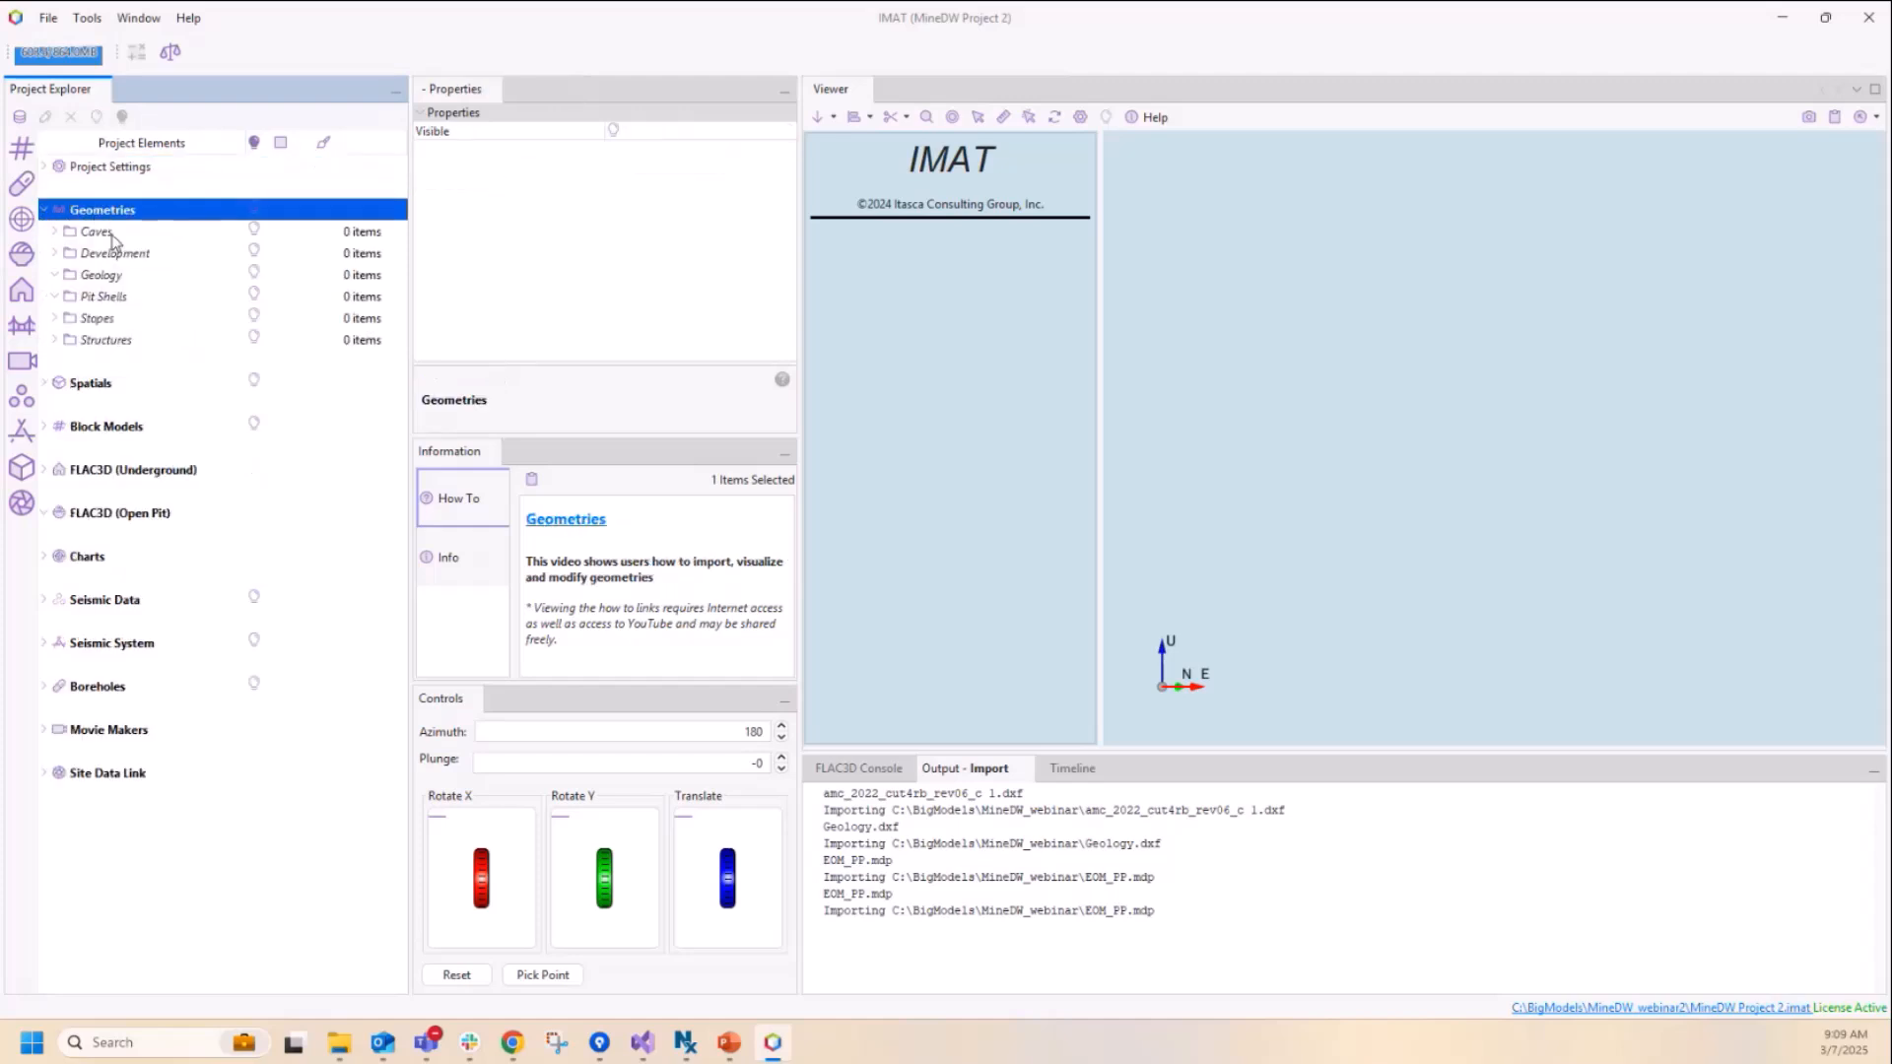
pyautogui.click(119, 298)
pyautogui.rightClick(119, 299)
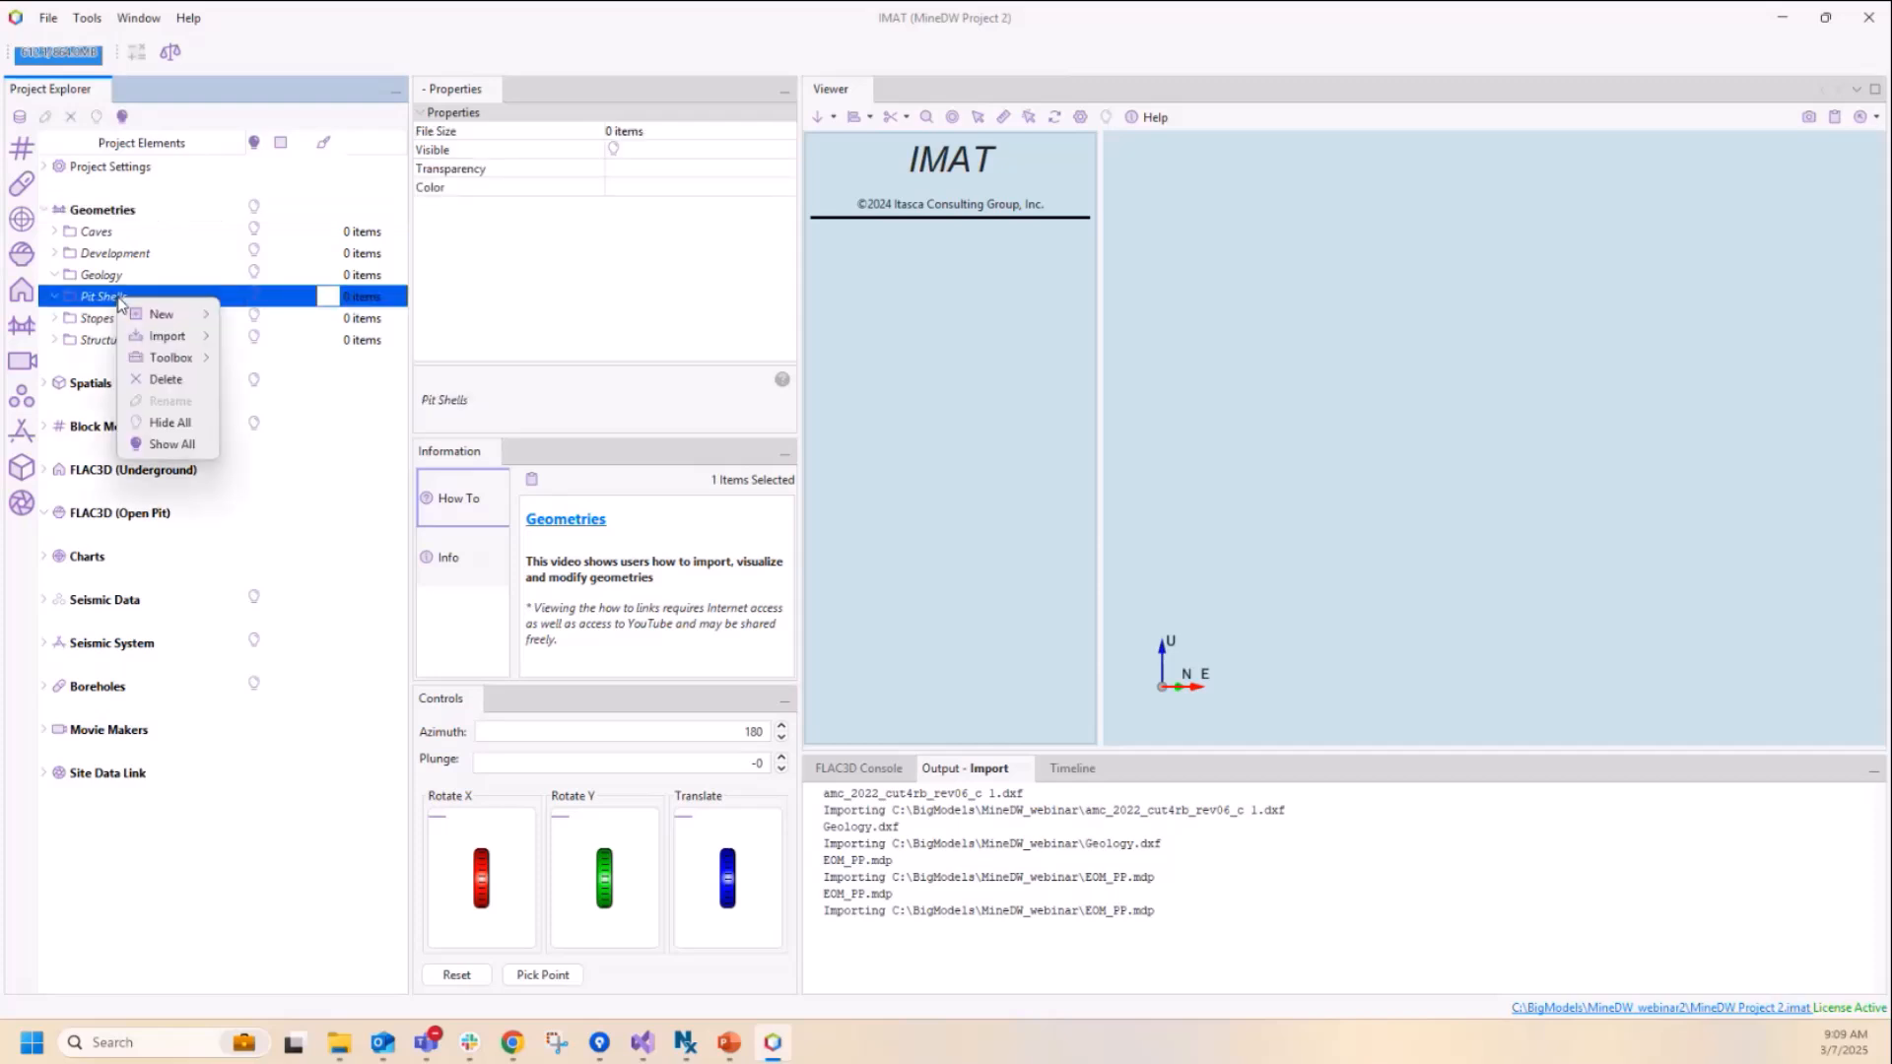
pyautogui.moveTo(156, 339)
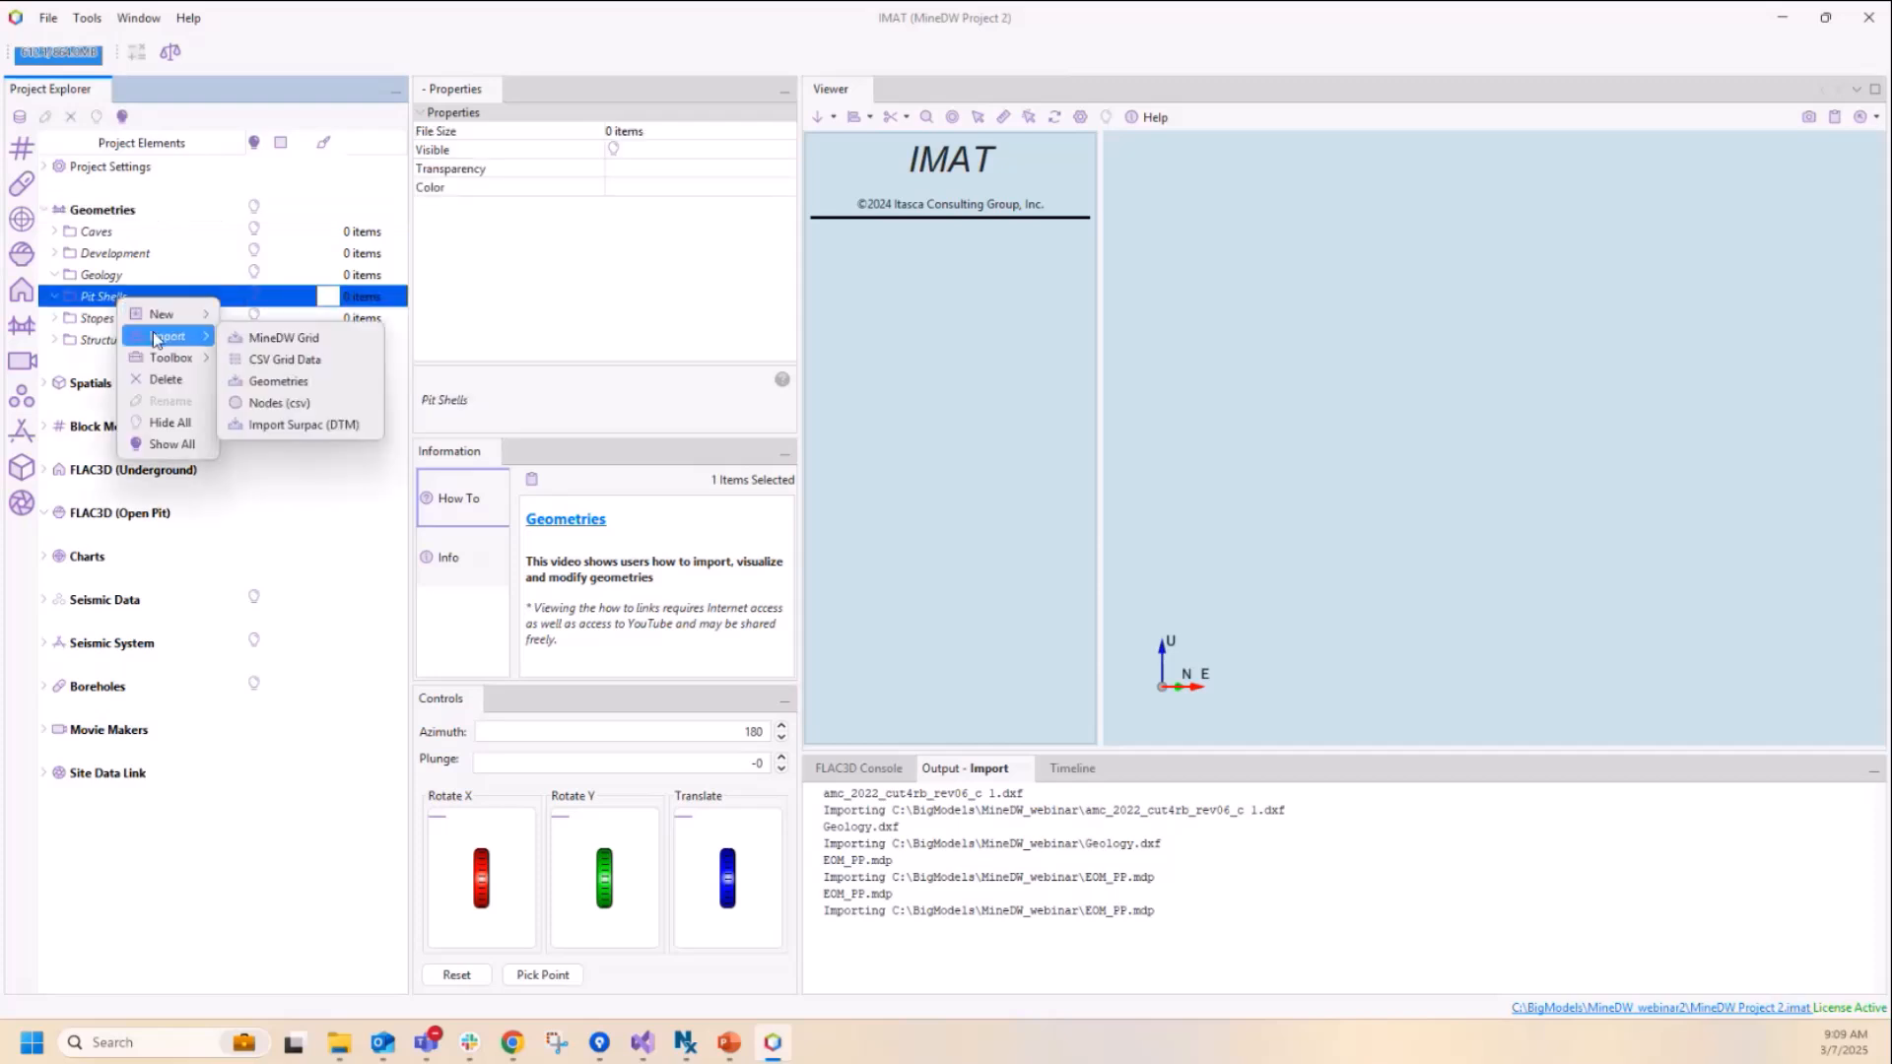
pyautogui.click(286, 382)
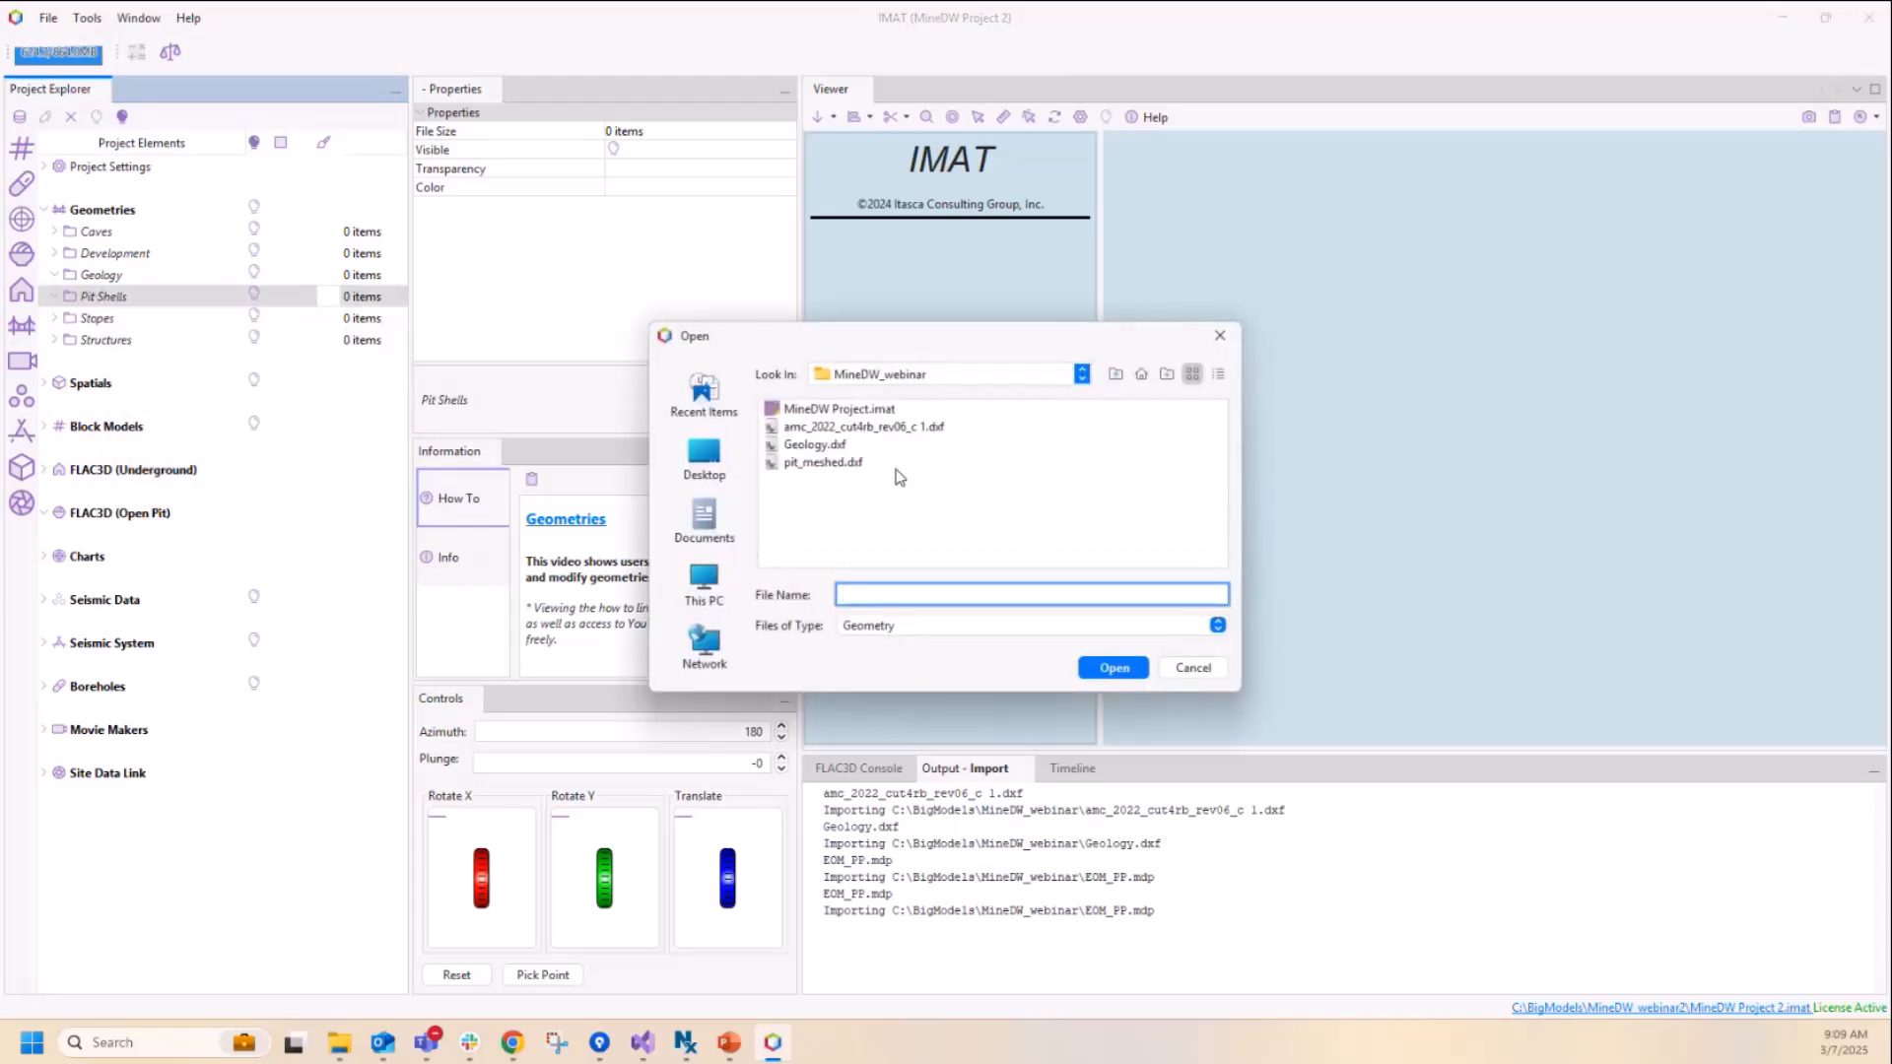
pyautogui.click(865, 430)
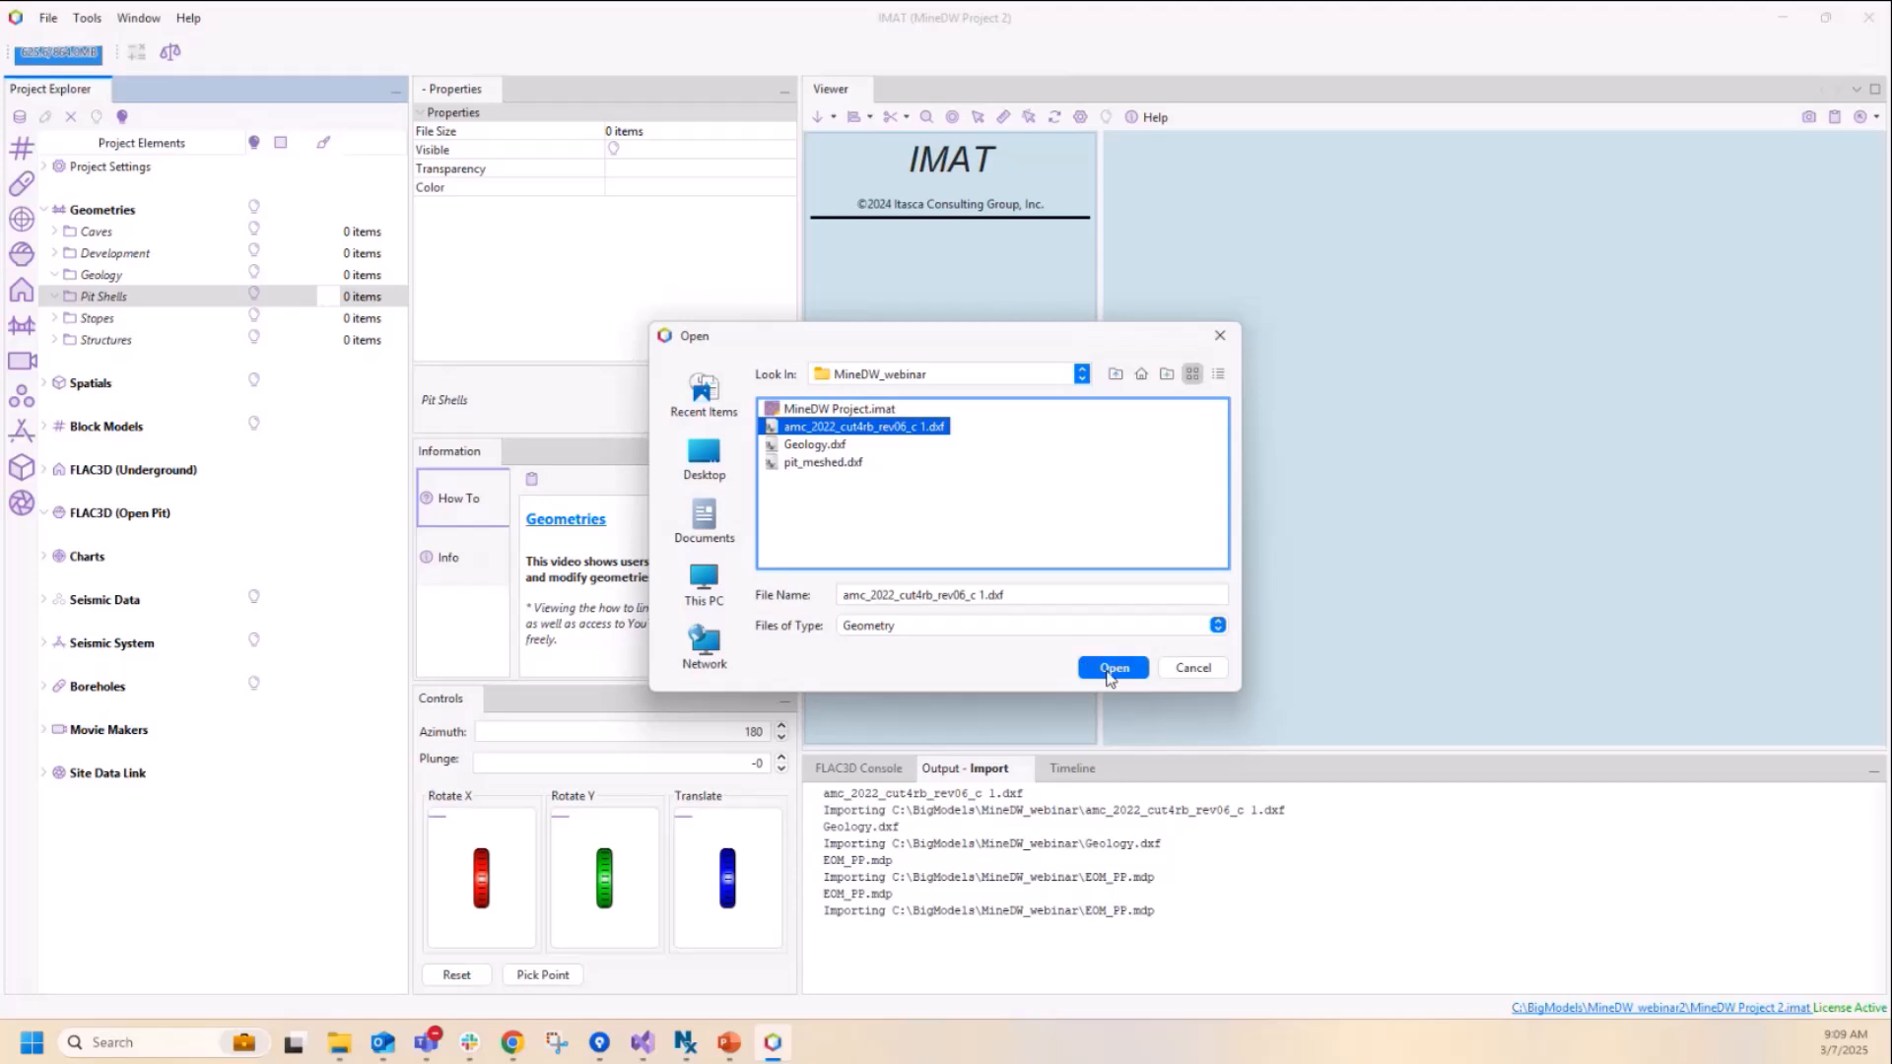
pyautogui.click(1109, 669)
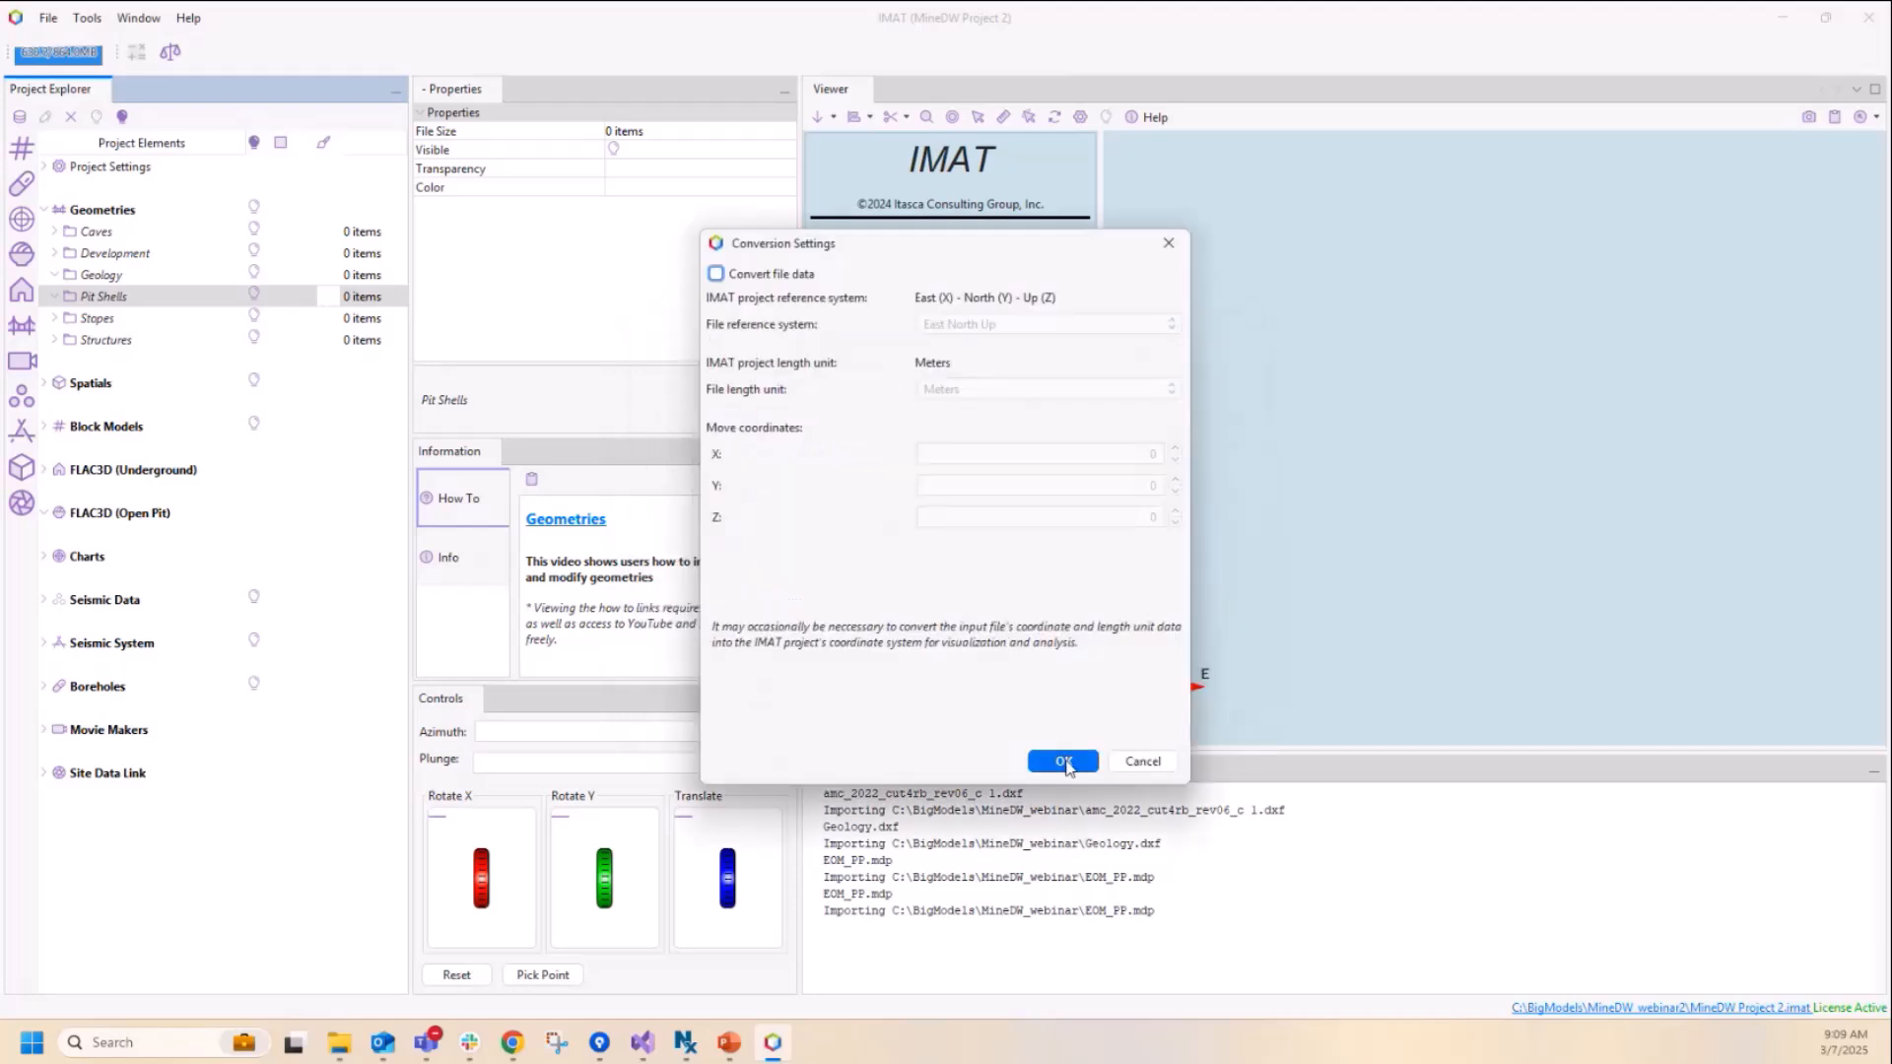
pyautogui.click(1064, 761)
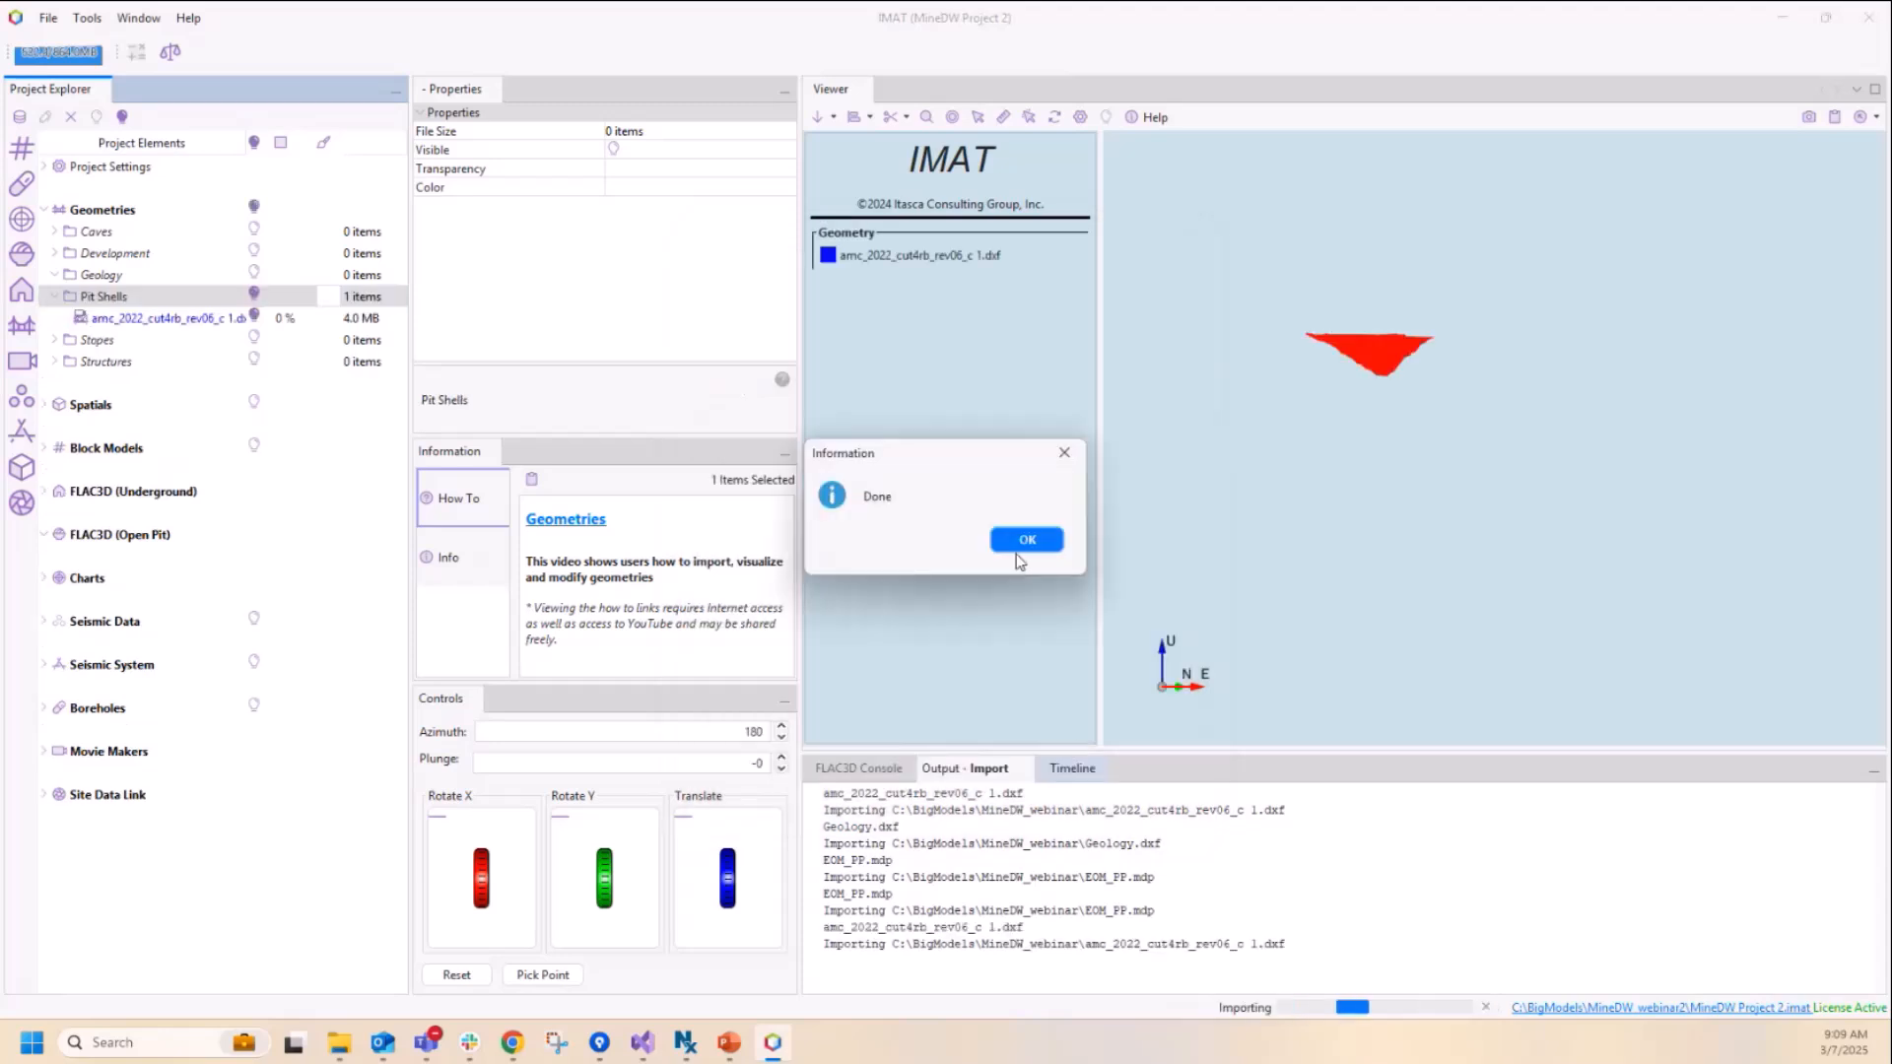
pyautogui.click(1026, 539)
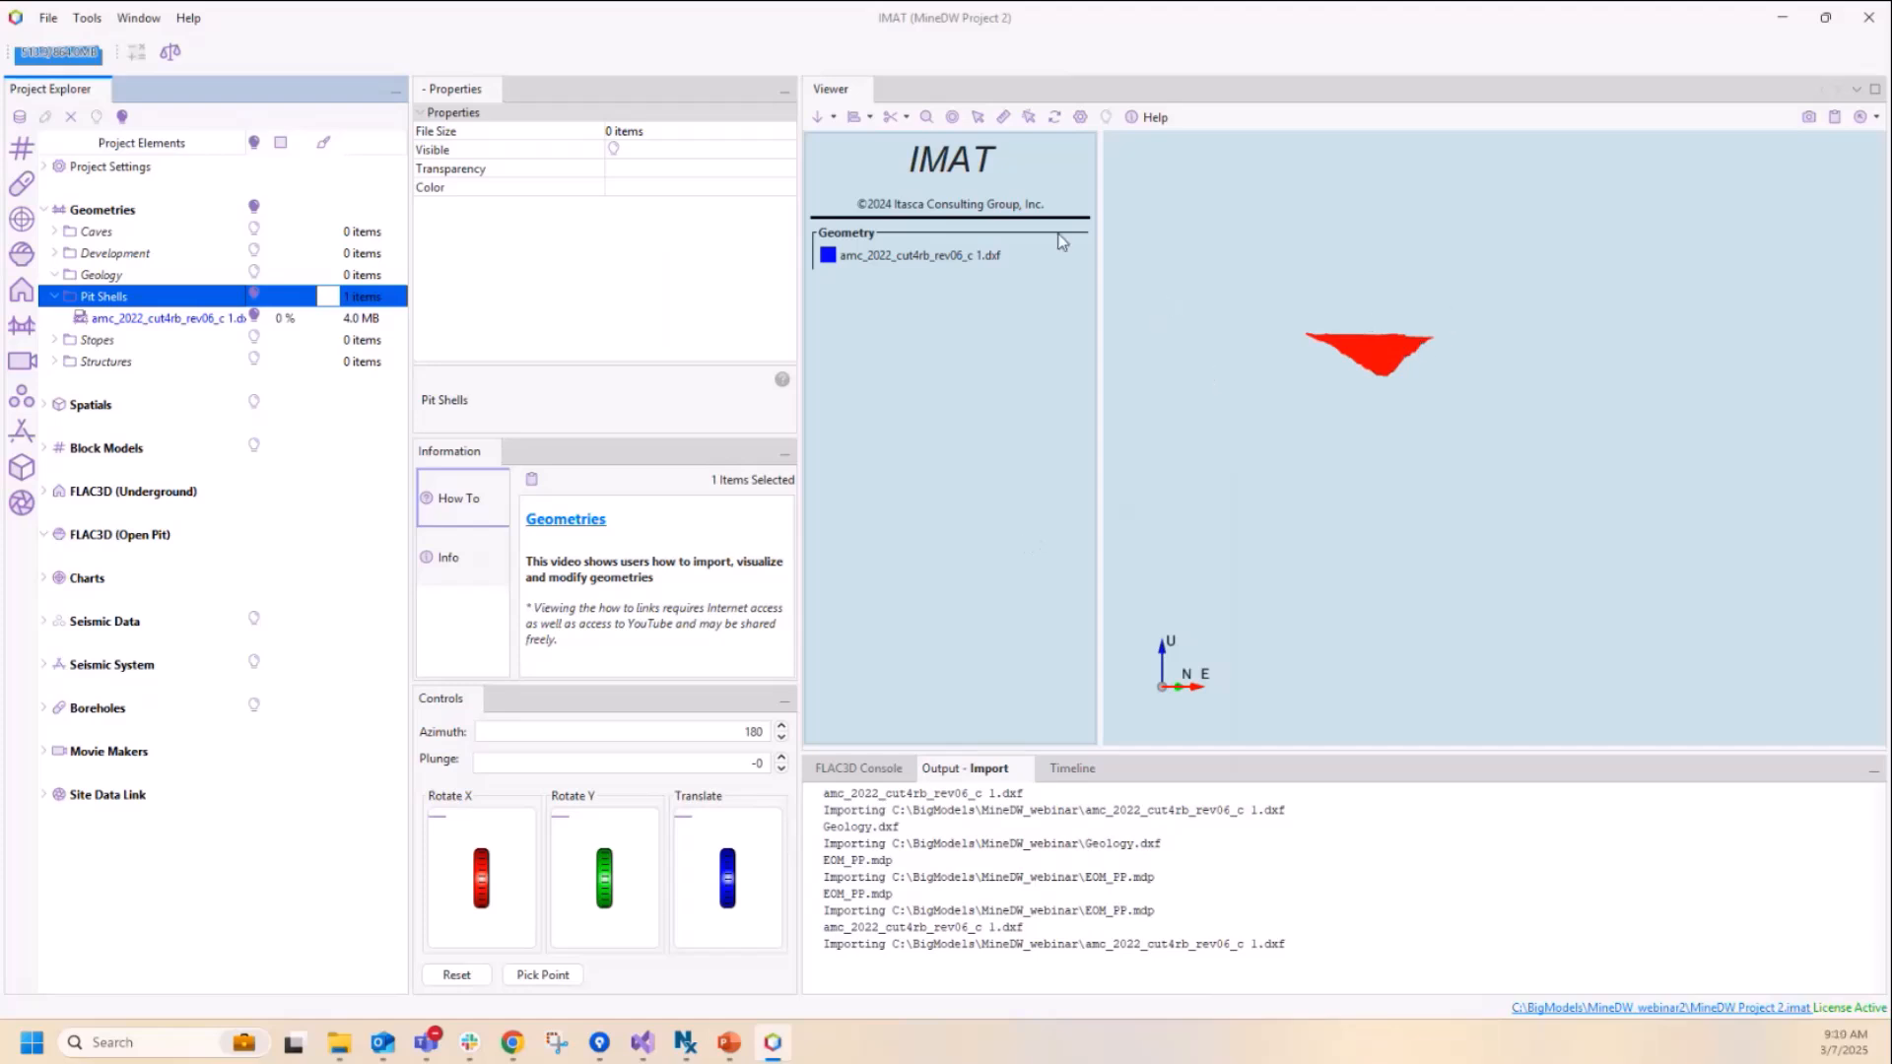
# Step: Import the geometry file Geology.dxf into the Geology folder without converting the file data
pyautogui.click(925, 116)
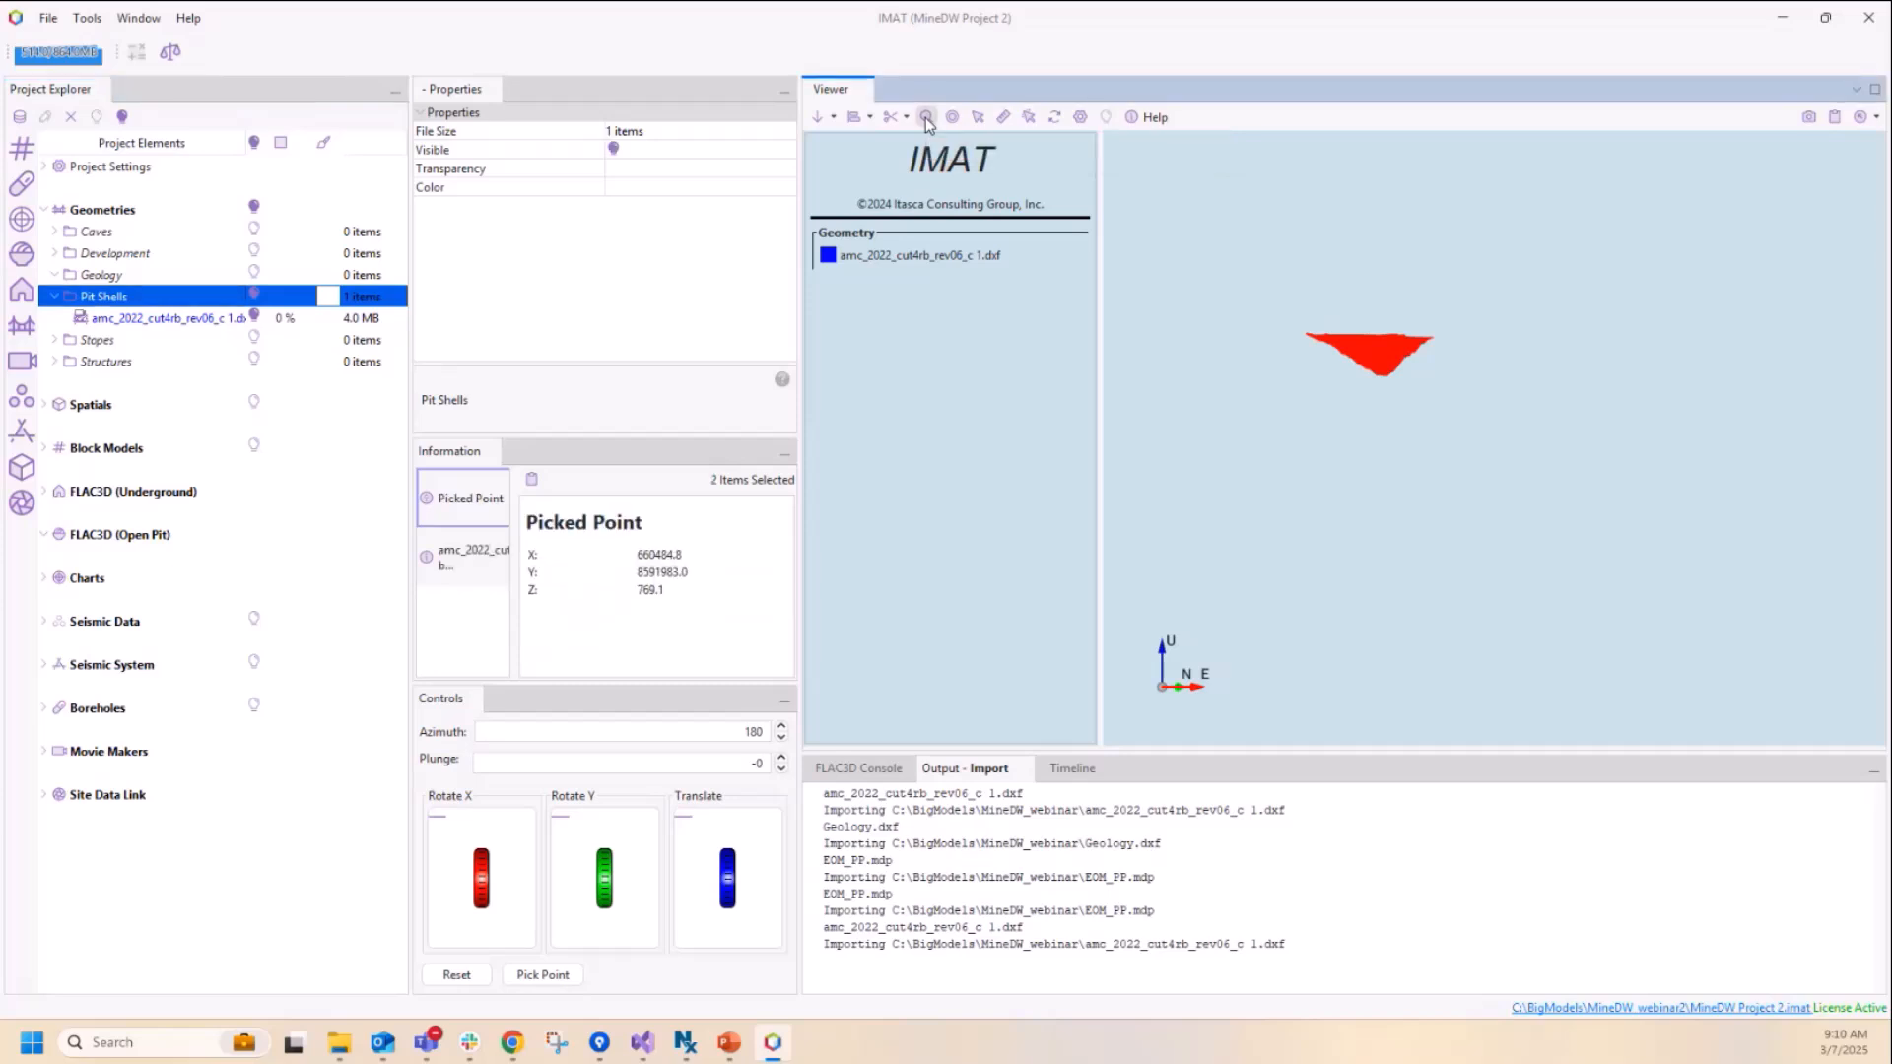
pyautogui.moveTo(1446, 526); pyautogui.dragTo(1504, 386)
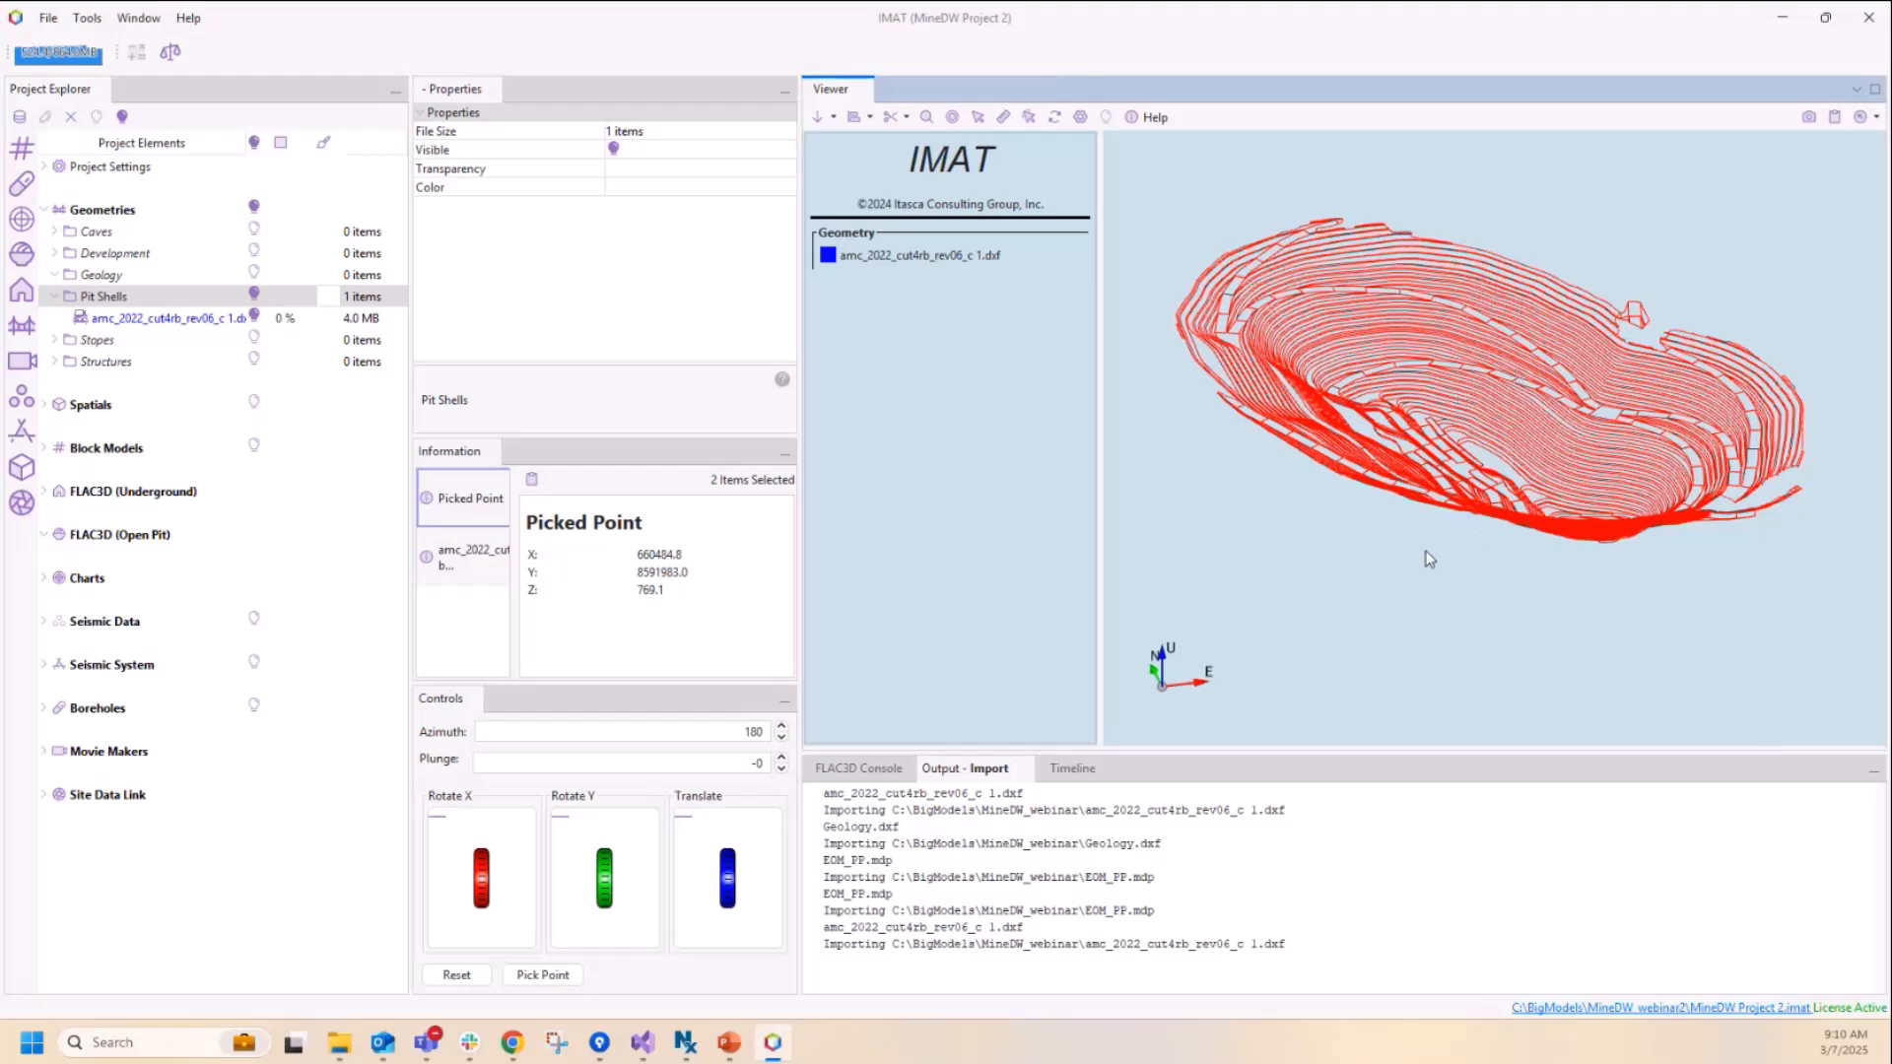
pyautogui.moveTo(1305, 536); pyautogui.dragTo(1304, 550)
pyautogui.moveTo(1300, 542); pyautogui.dragTo(1300, 541, button='right')
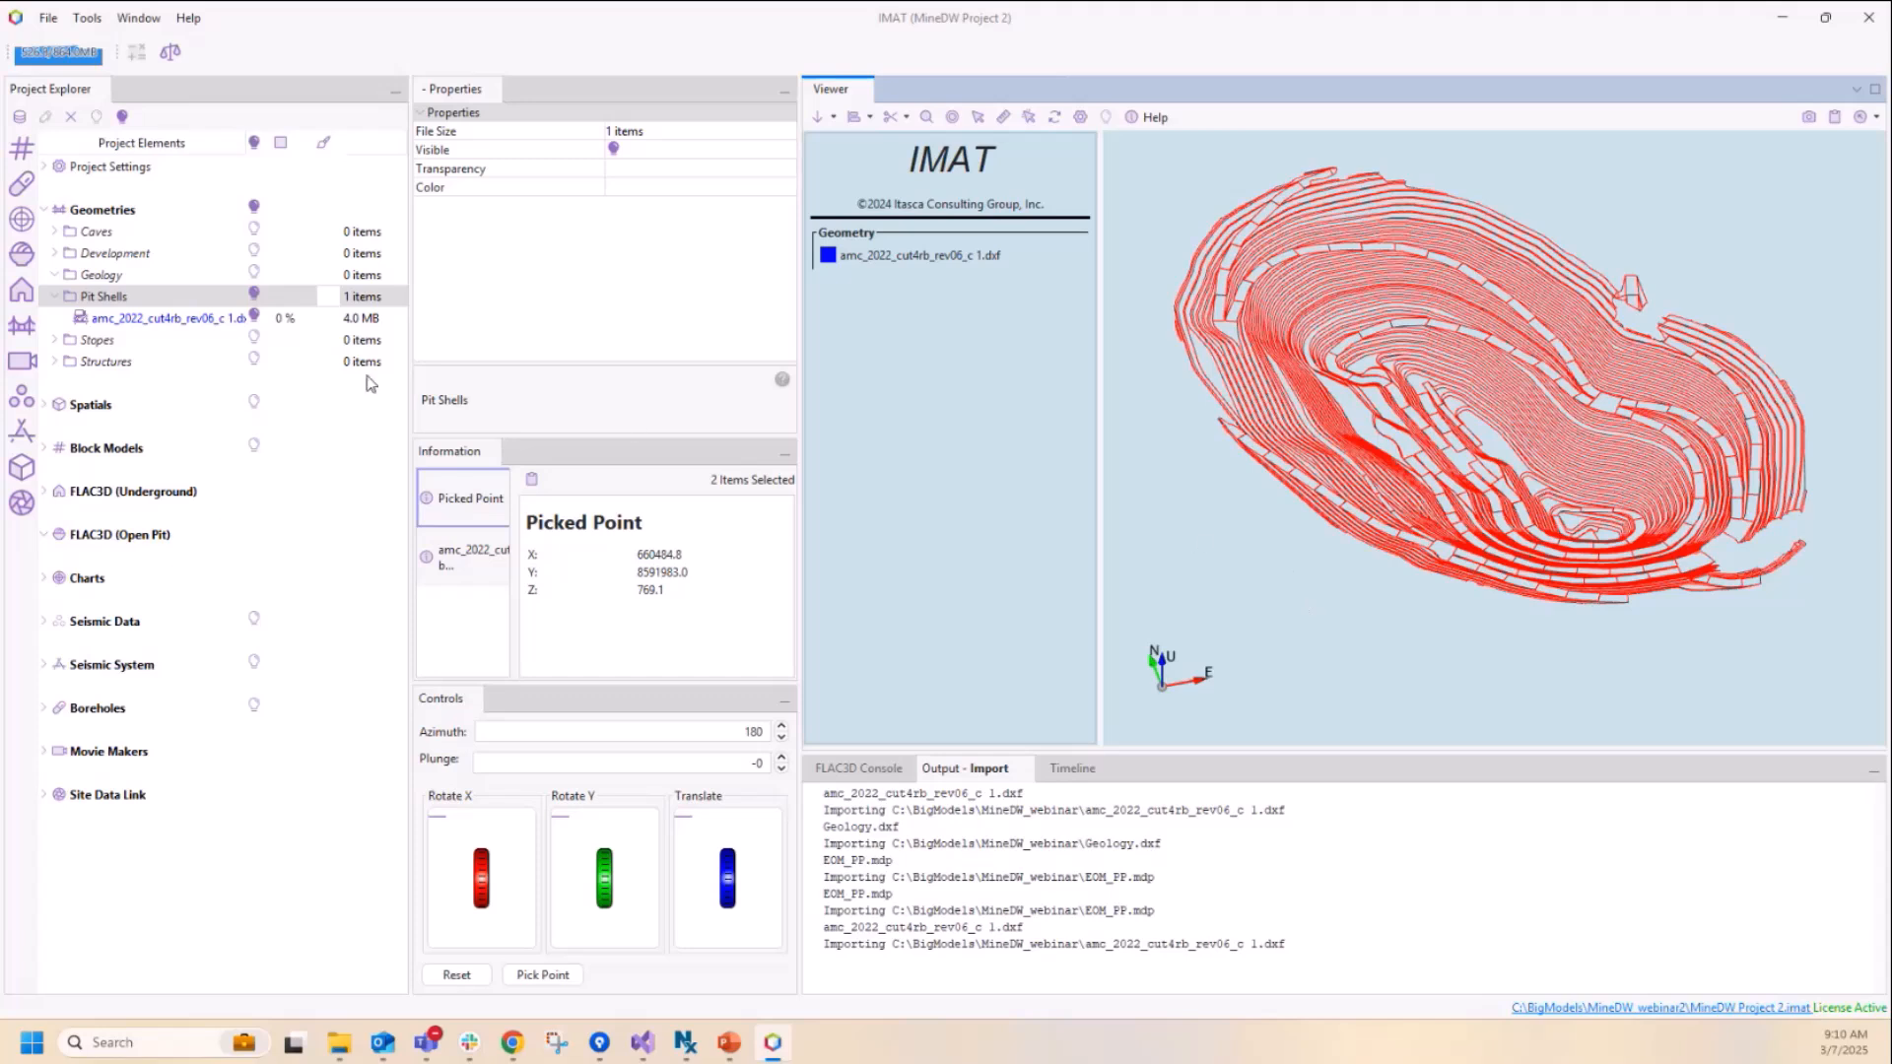
pyautogui.click(111, 280)
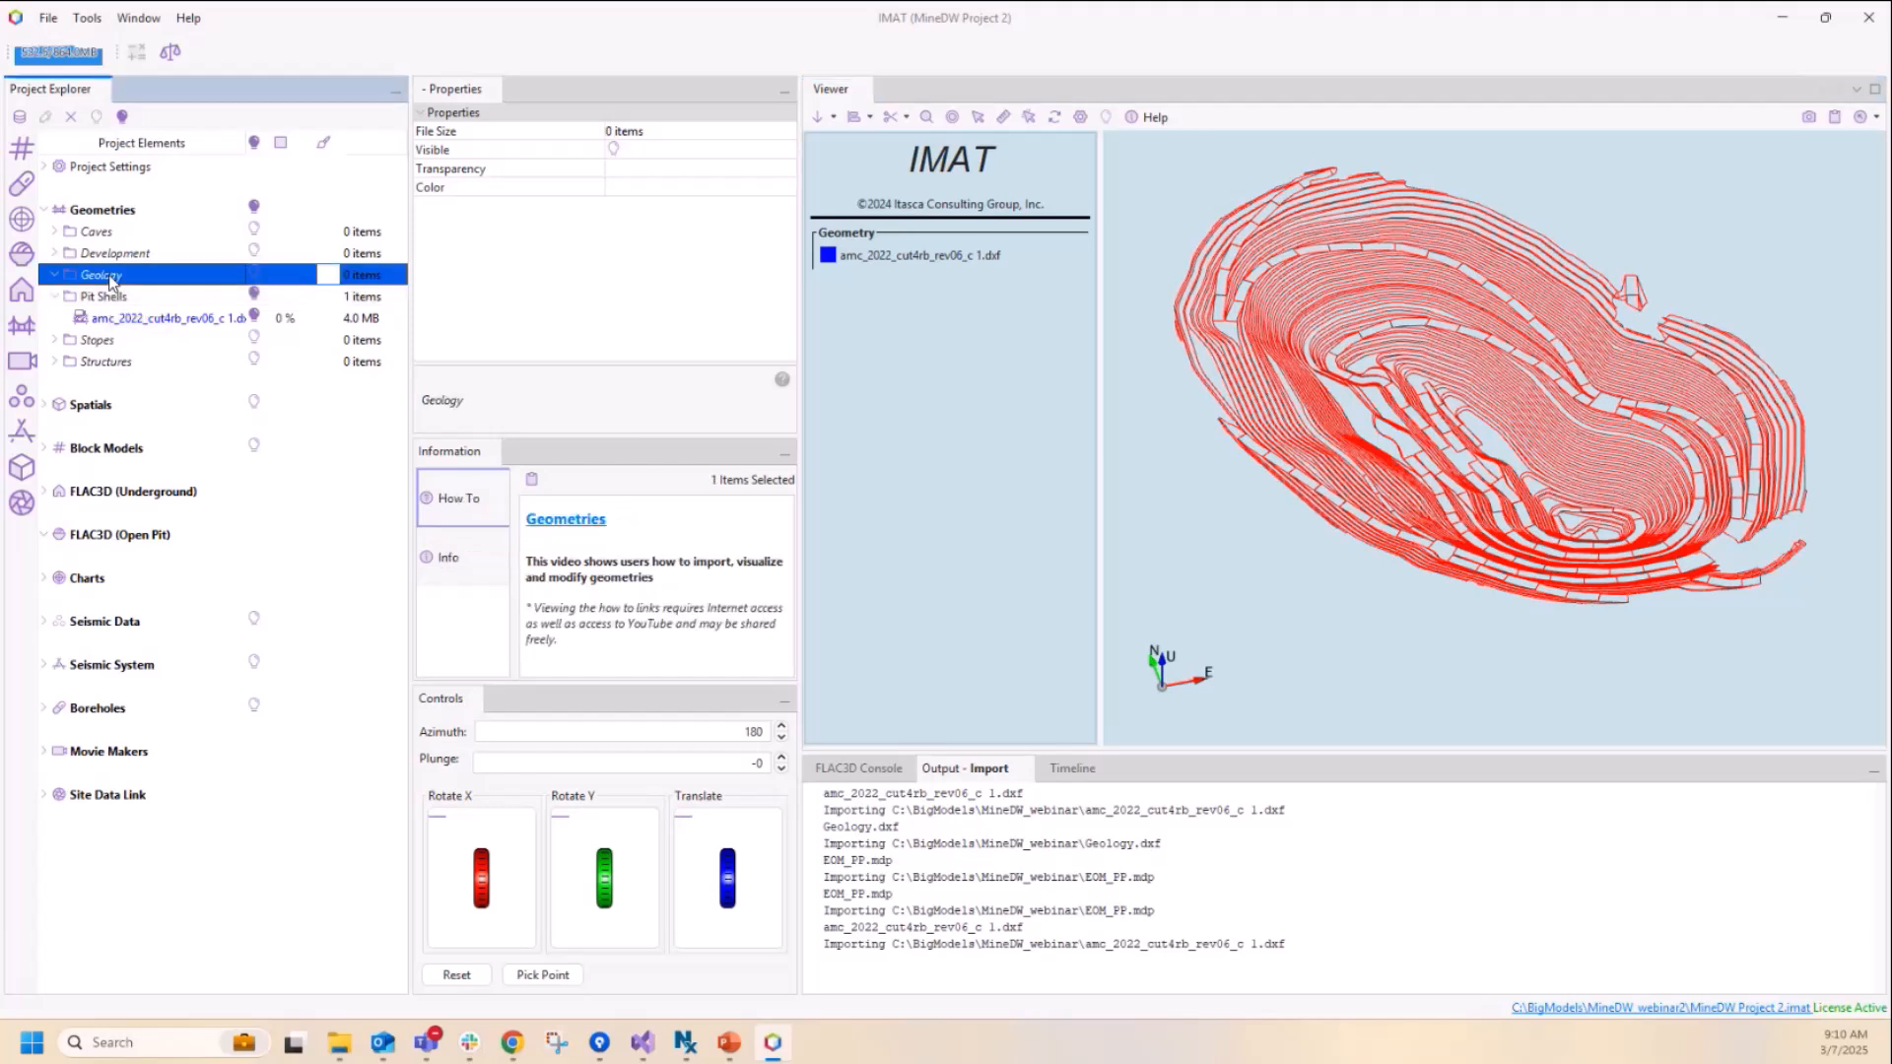
pyautogui.rightClick(111, 280)
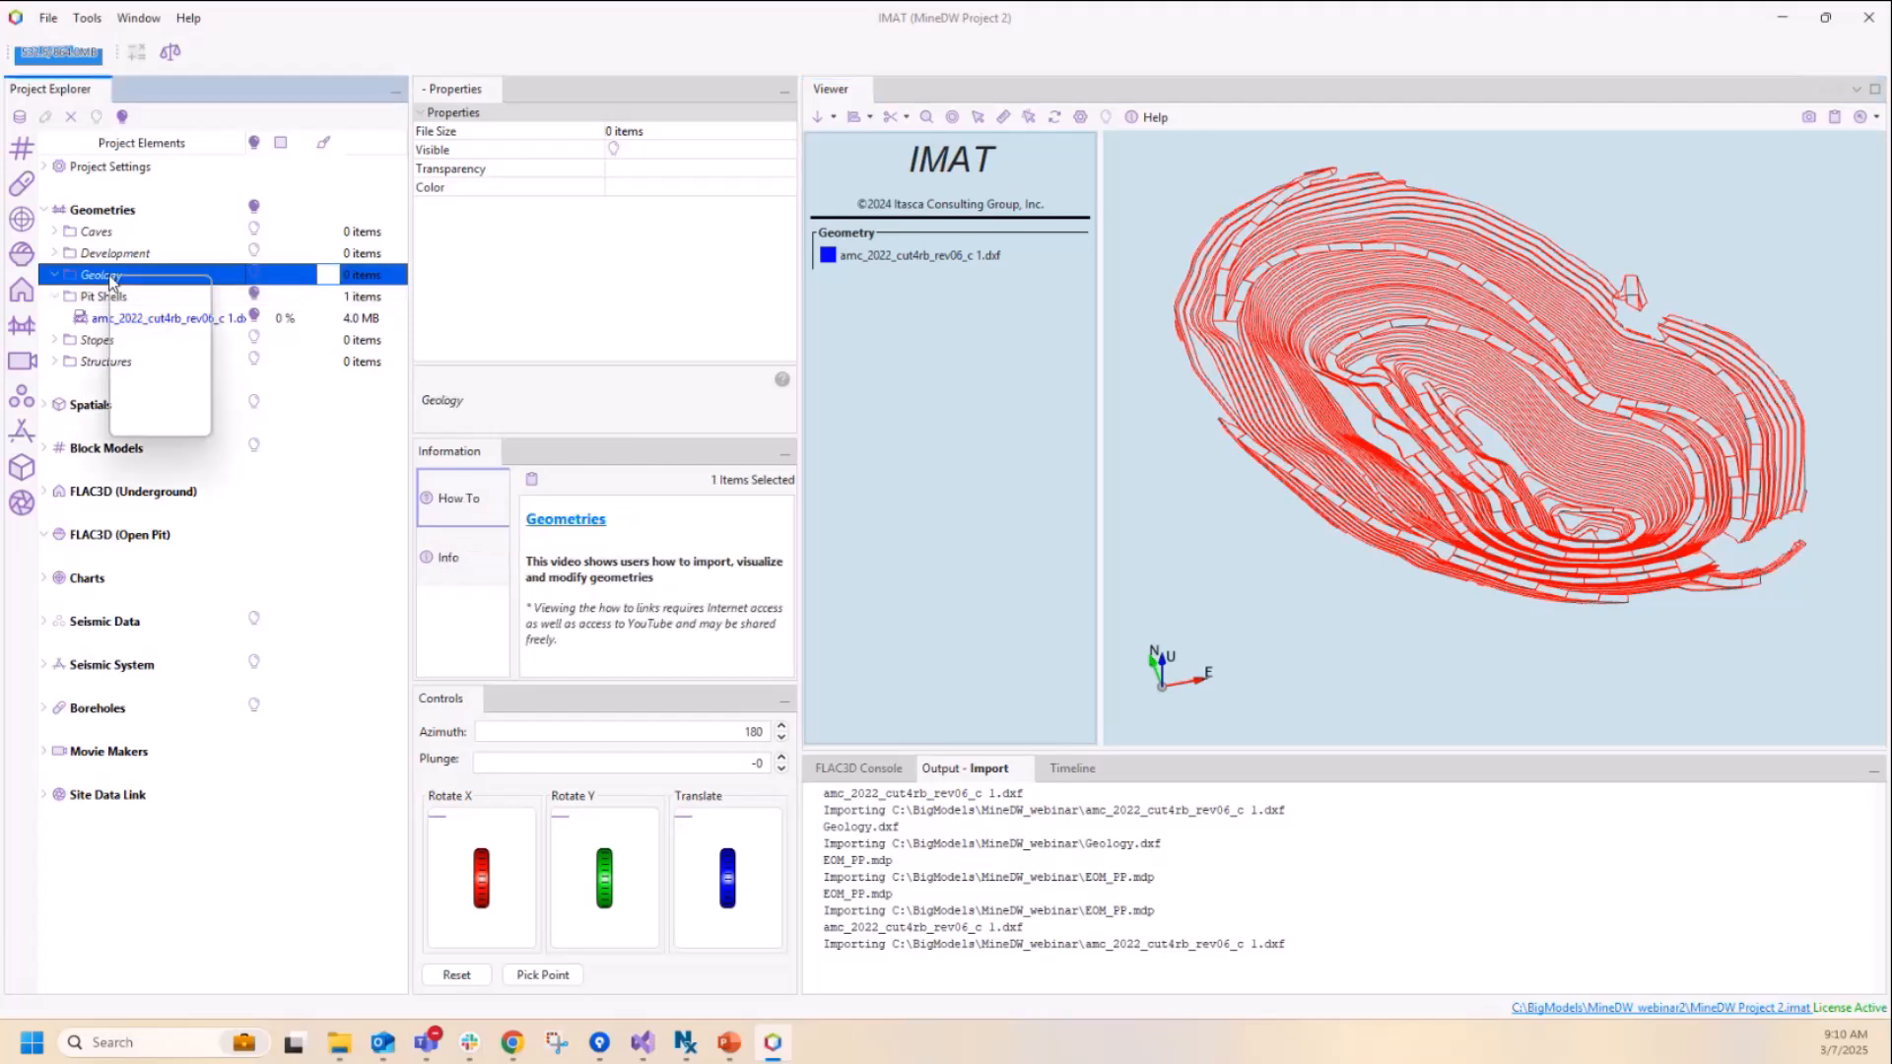
pyautogui.moveTo(140, 315)
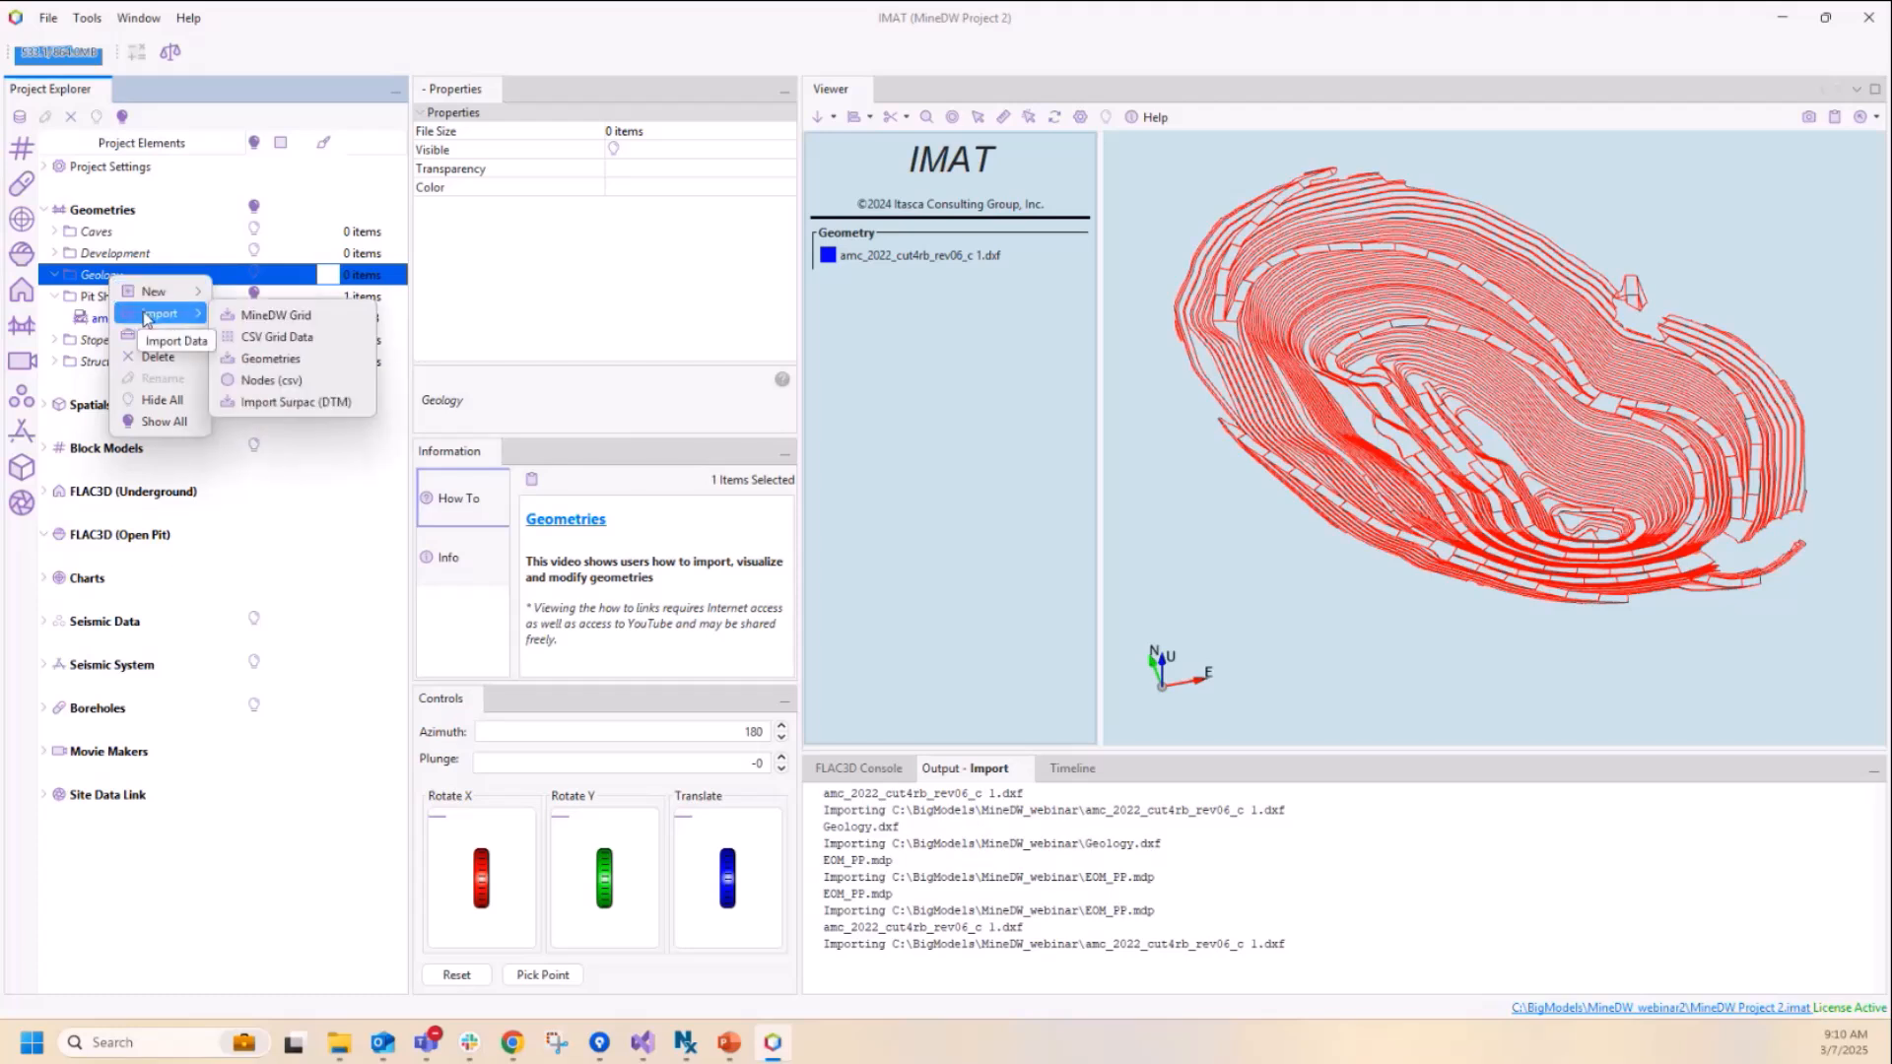
pyautogui.click(280, 358)
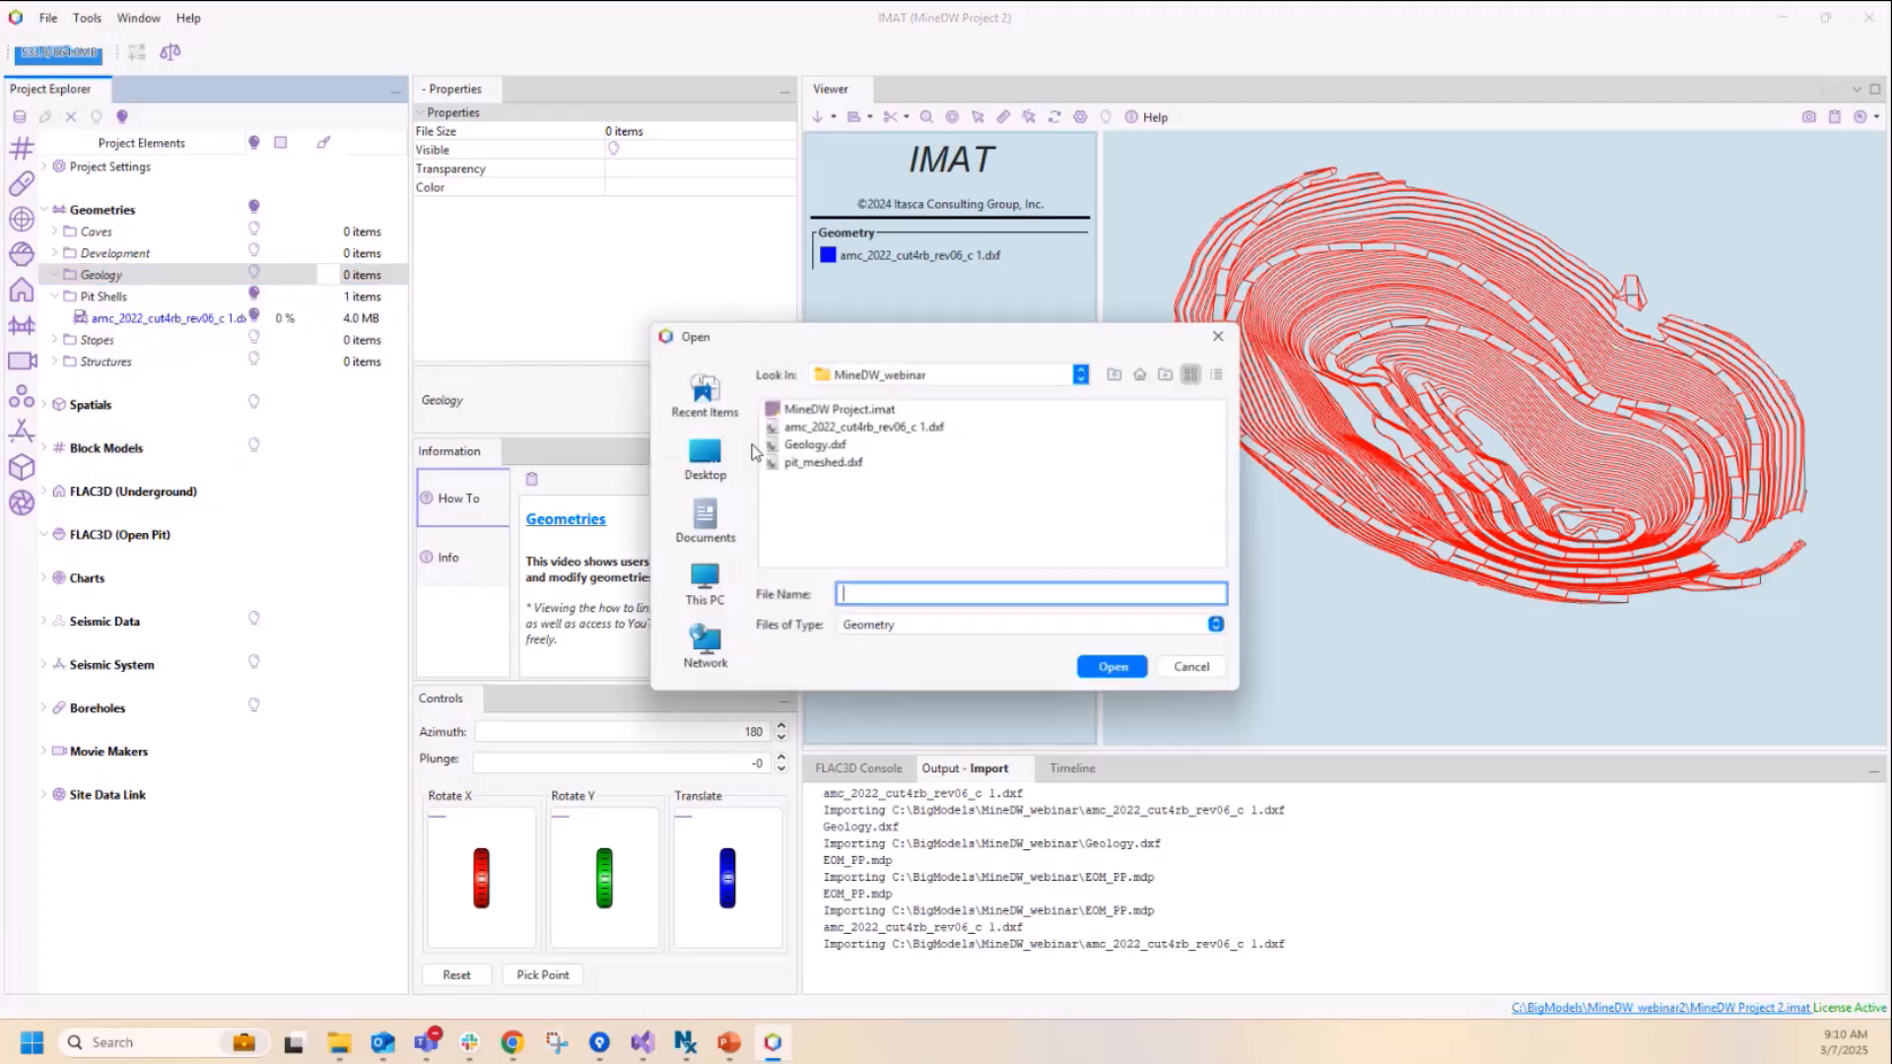
pyautogui.click(818, 444)
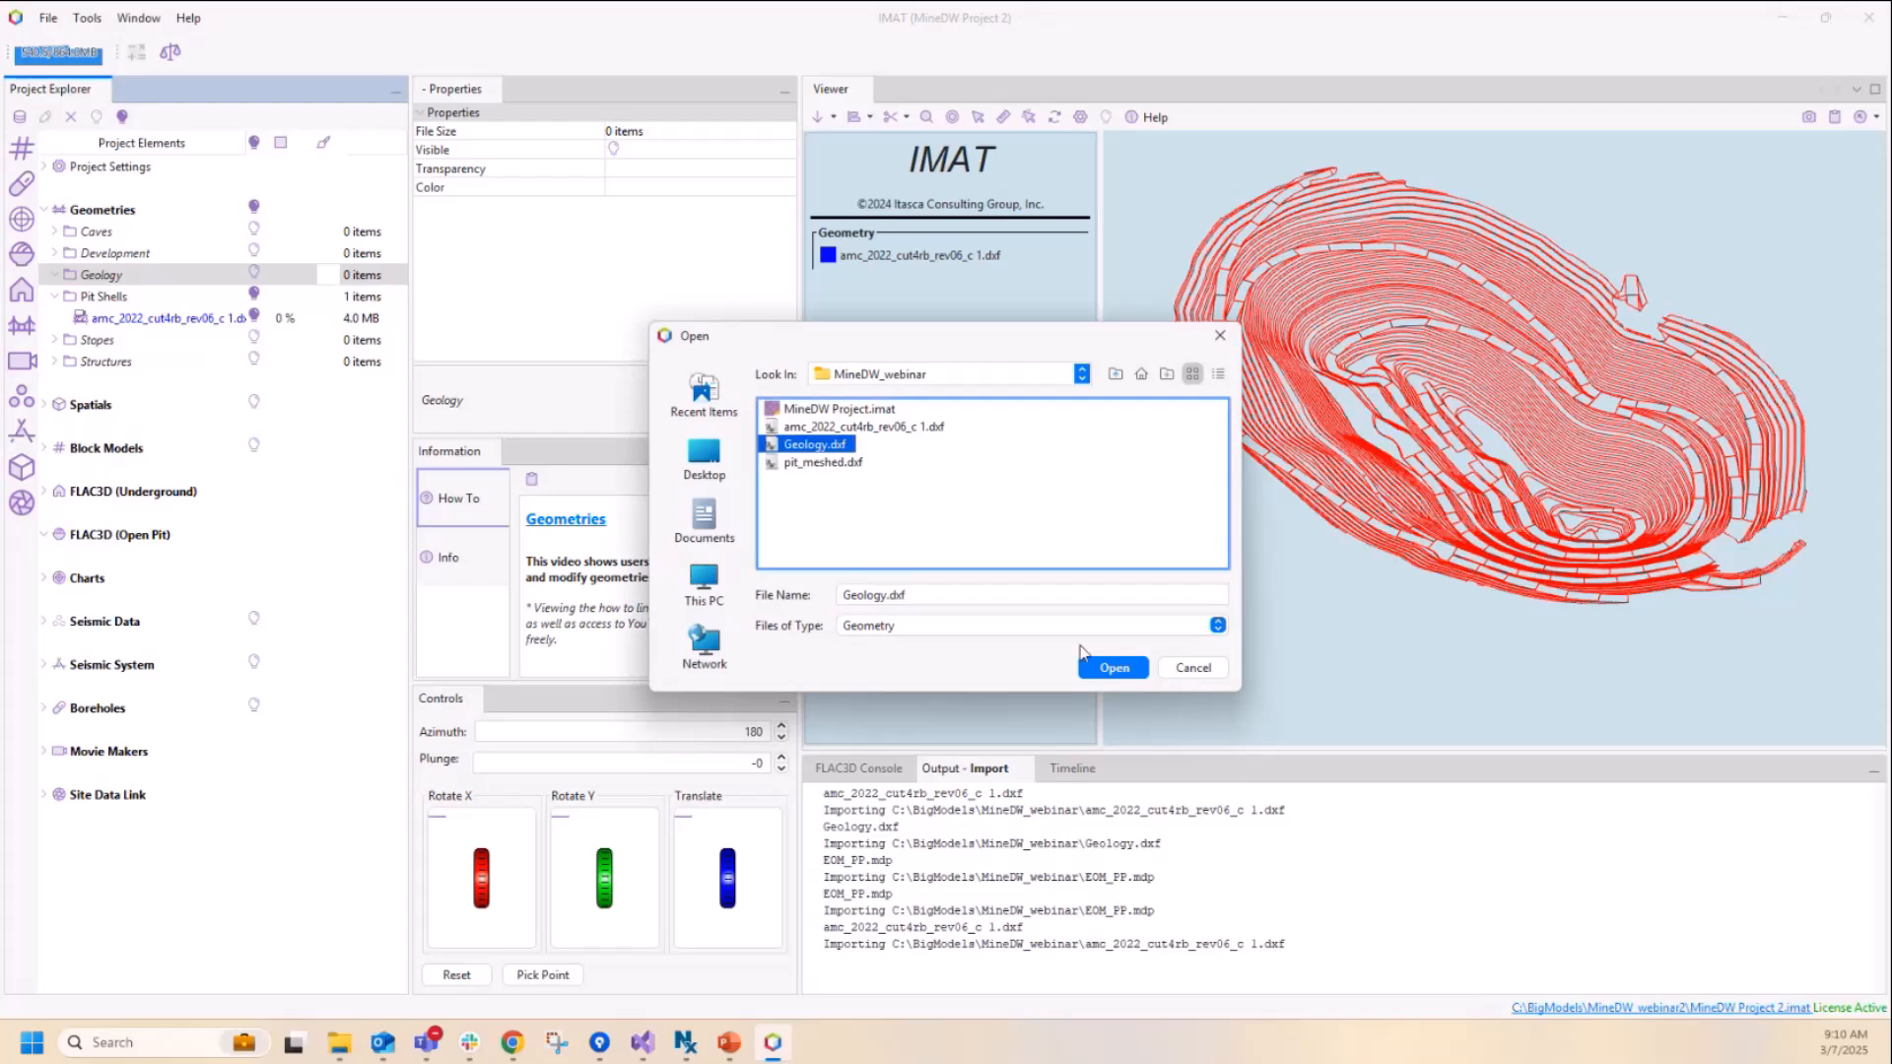
pyautogui.click(1118, 670)
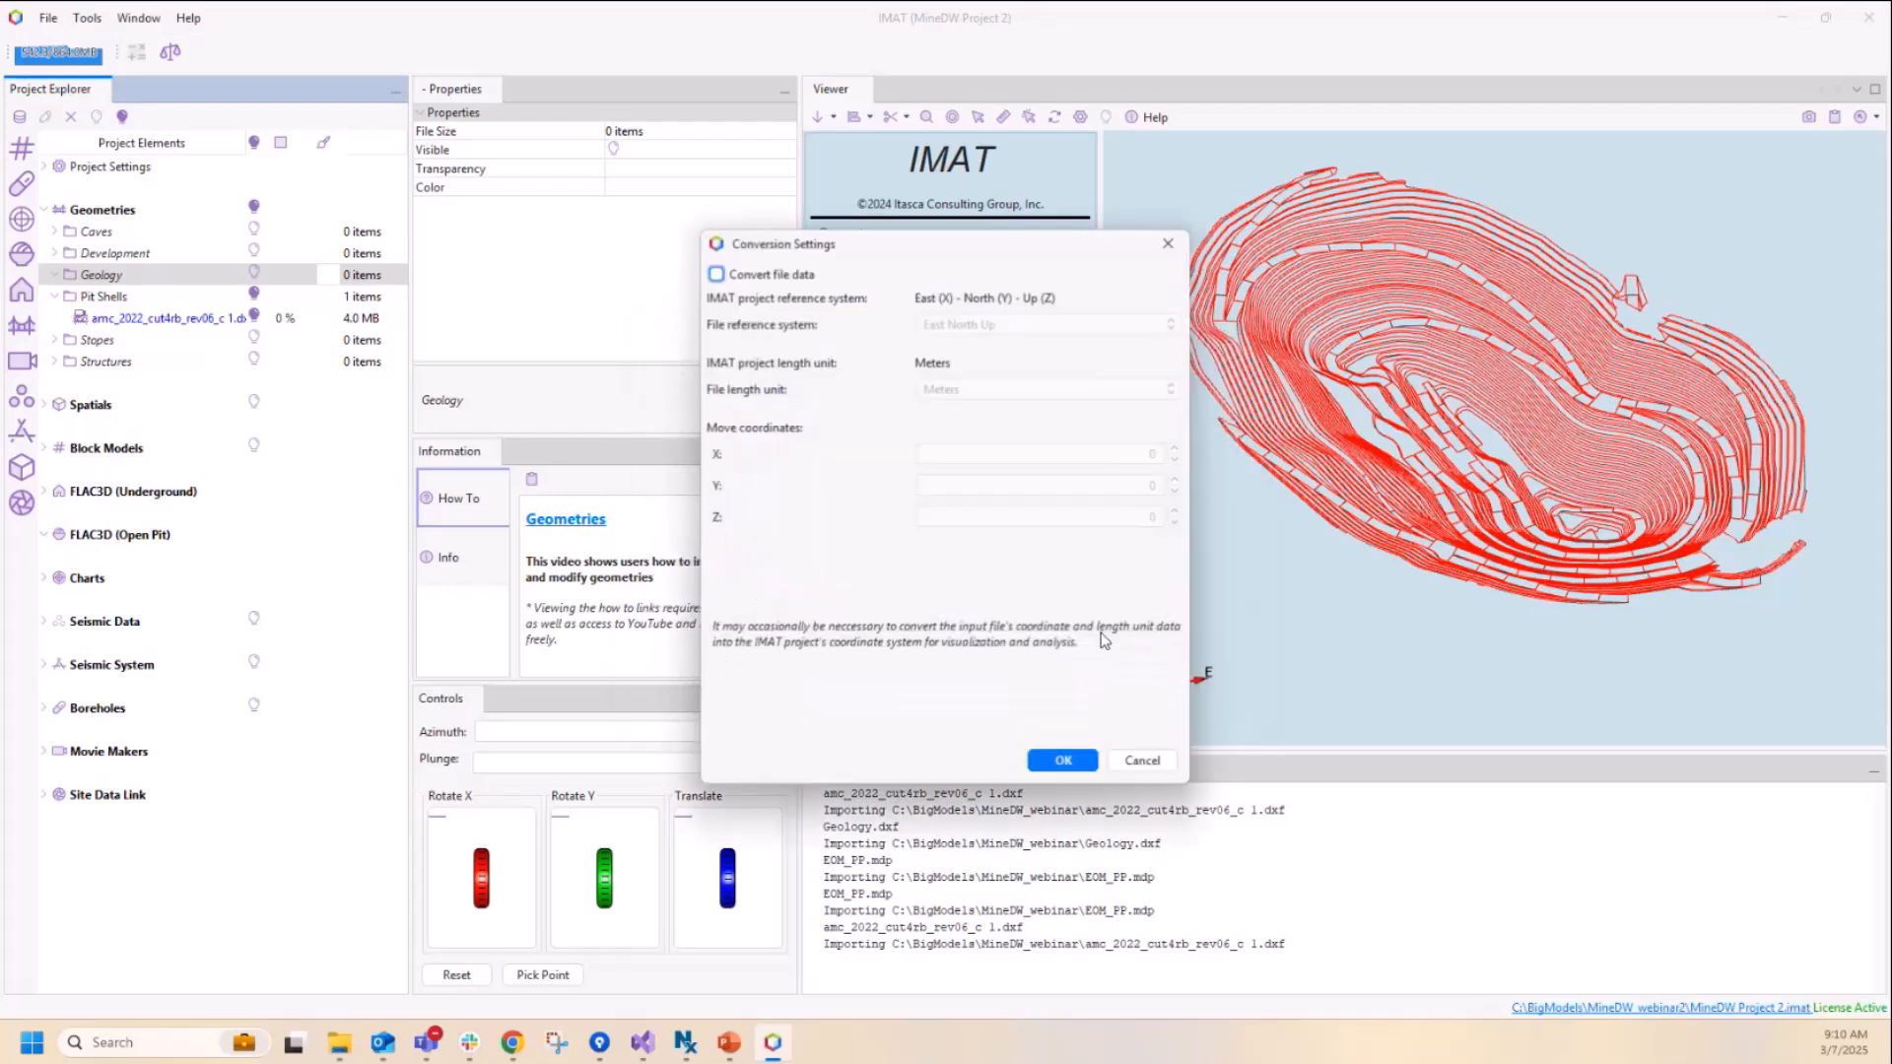
pyautogui.click(1063, 761)
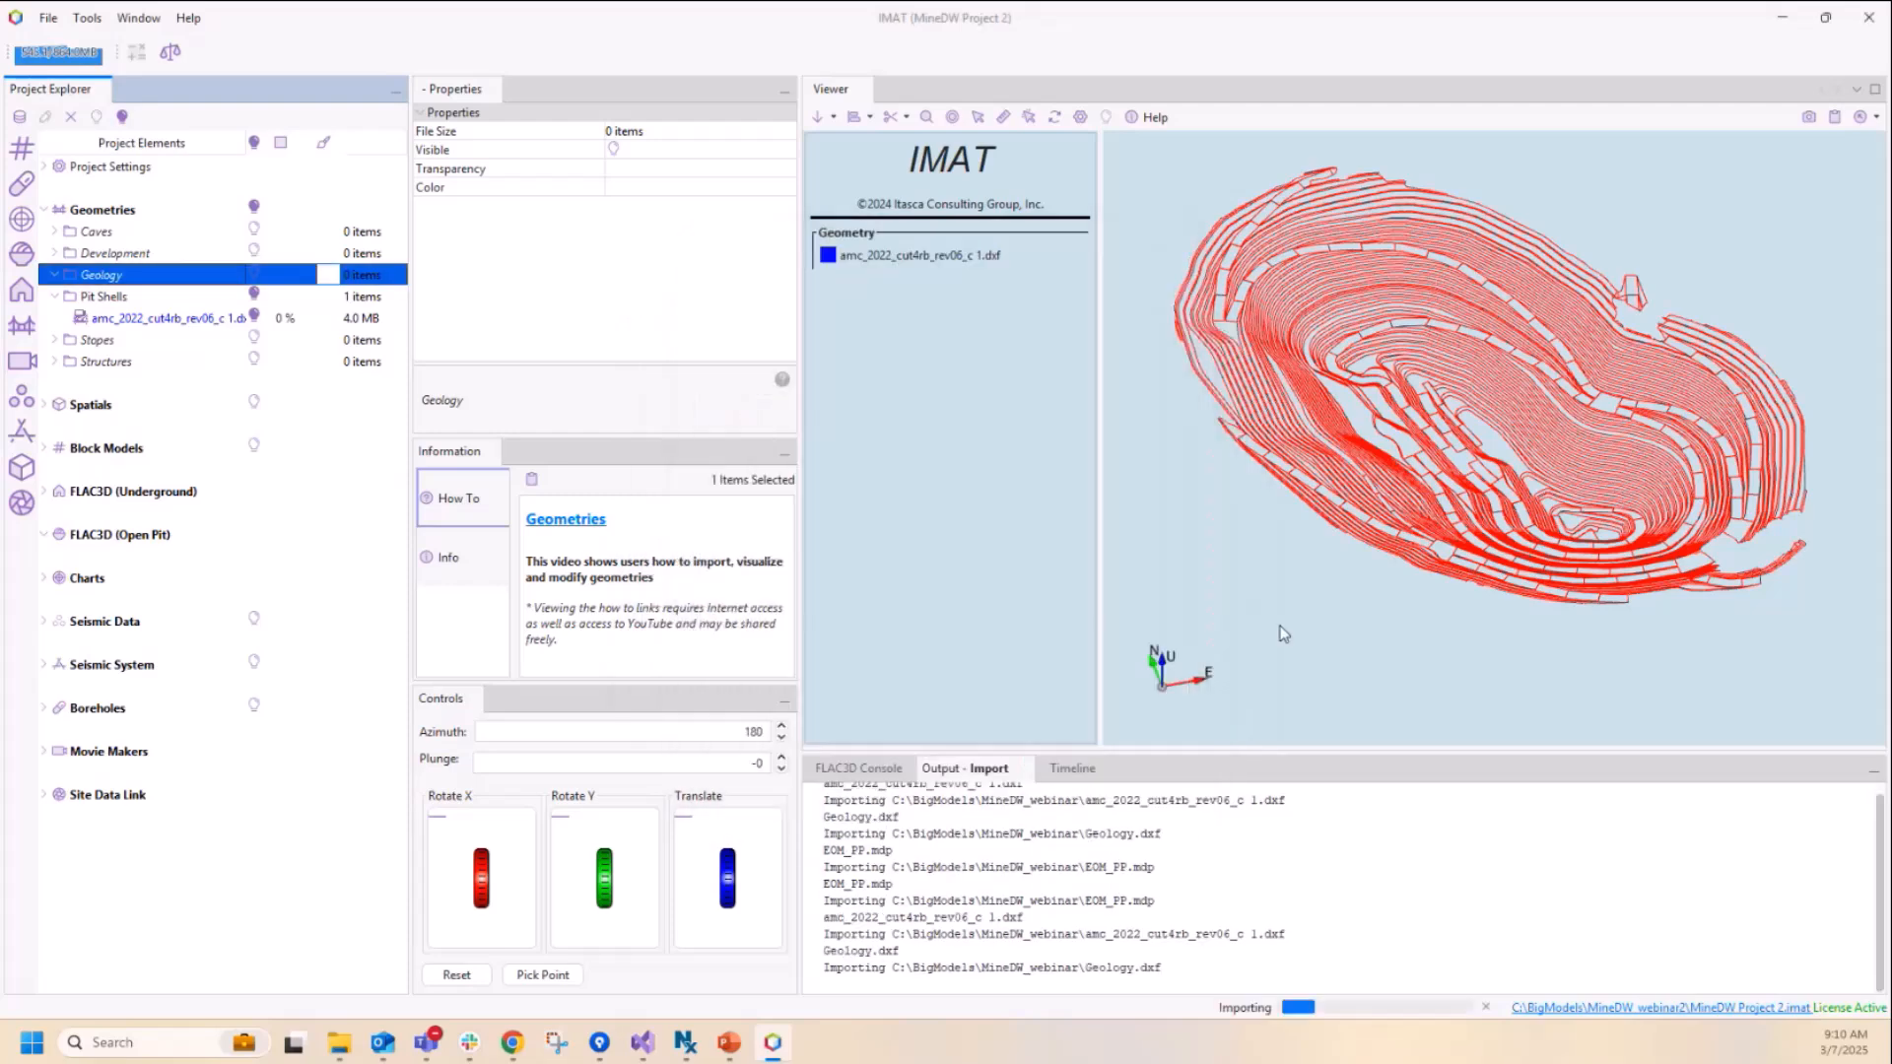
pyautogui.click(1028, 541)
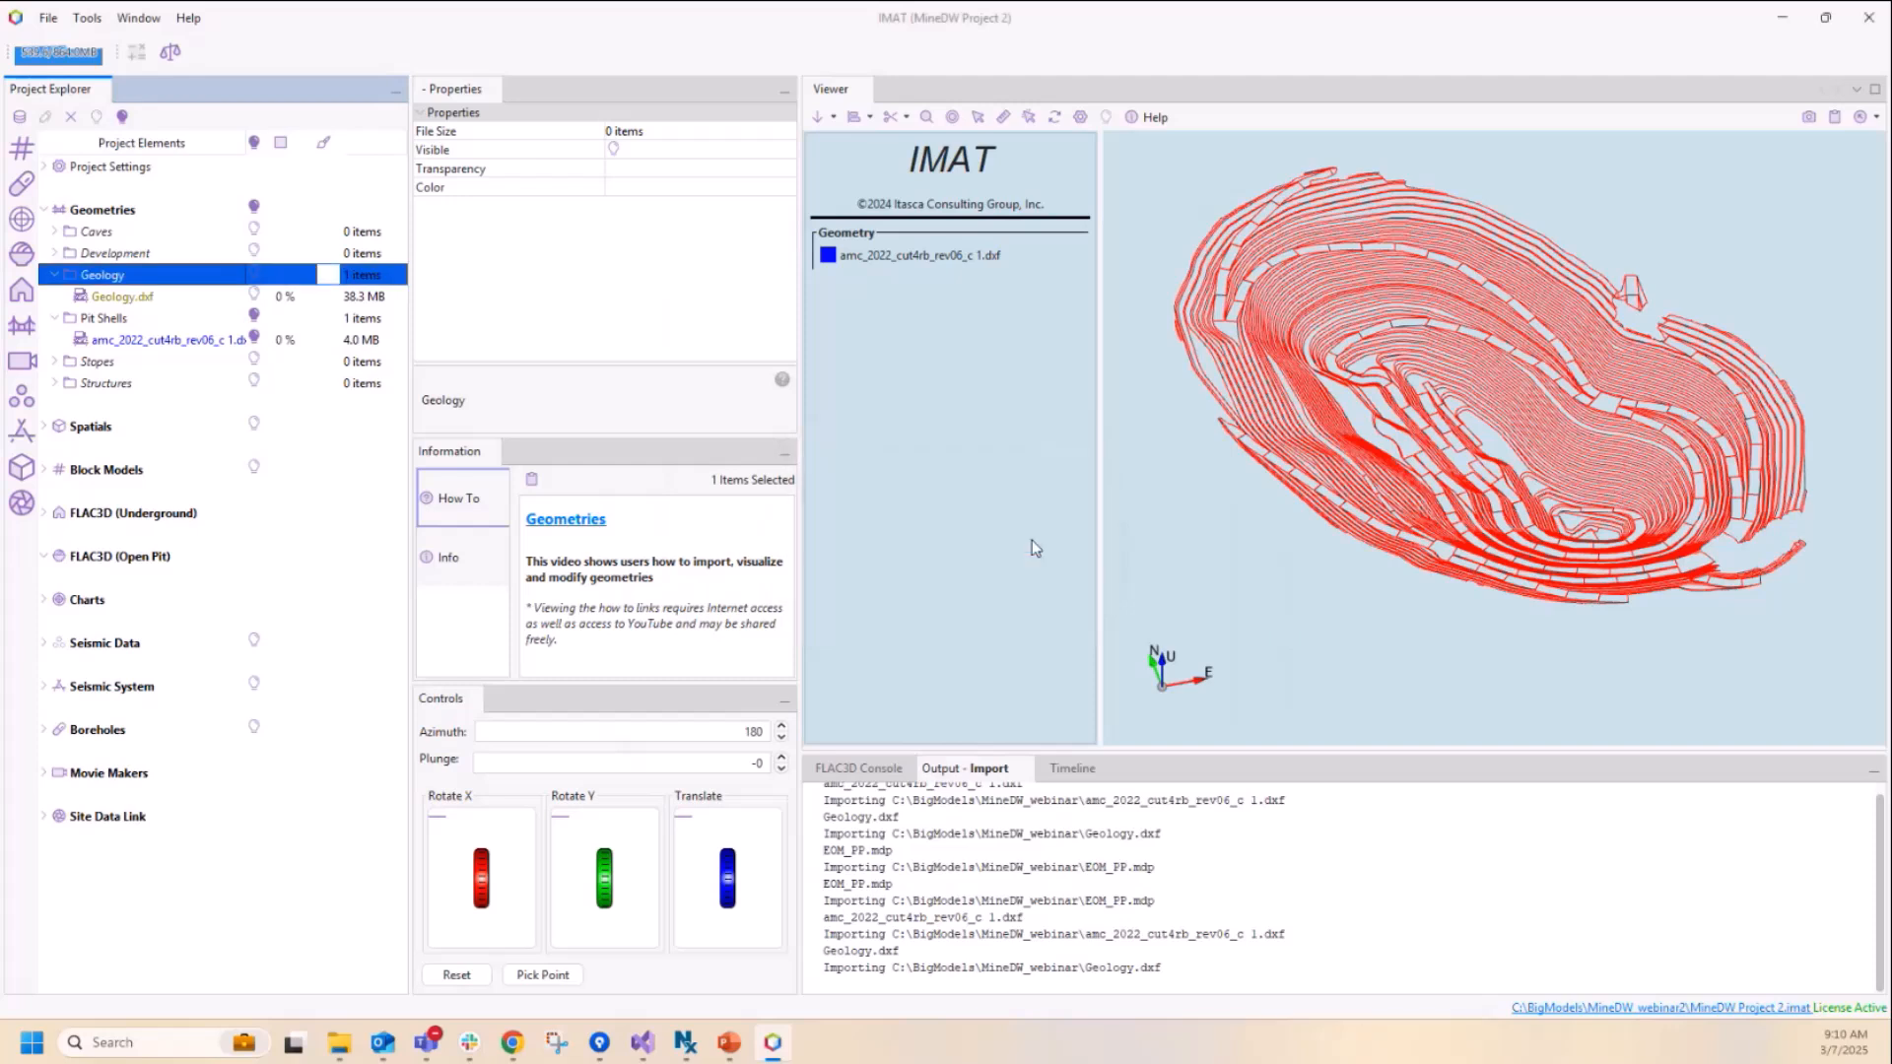
# Step: Make Geology.dxf visible in the viewer and examine it together with the pit shell
pyautogui.click(253, 295)
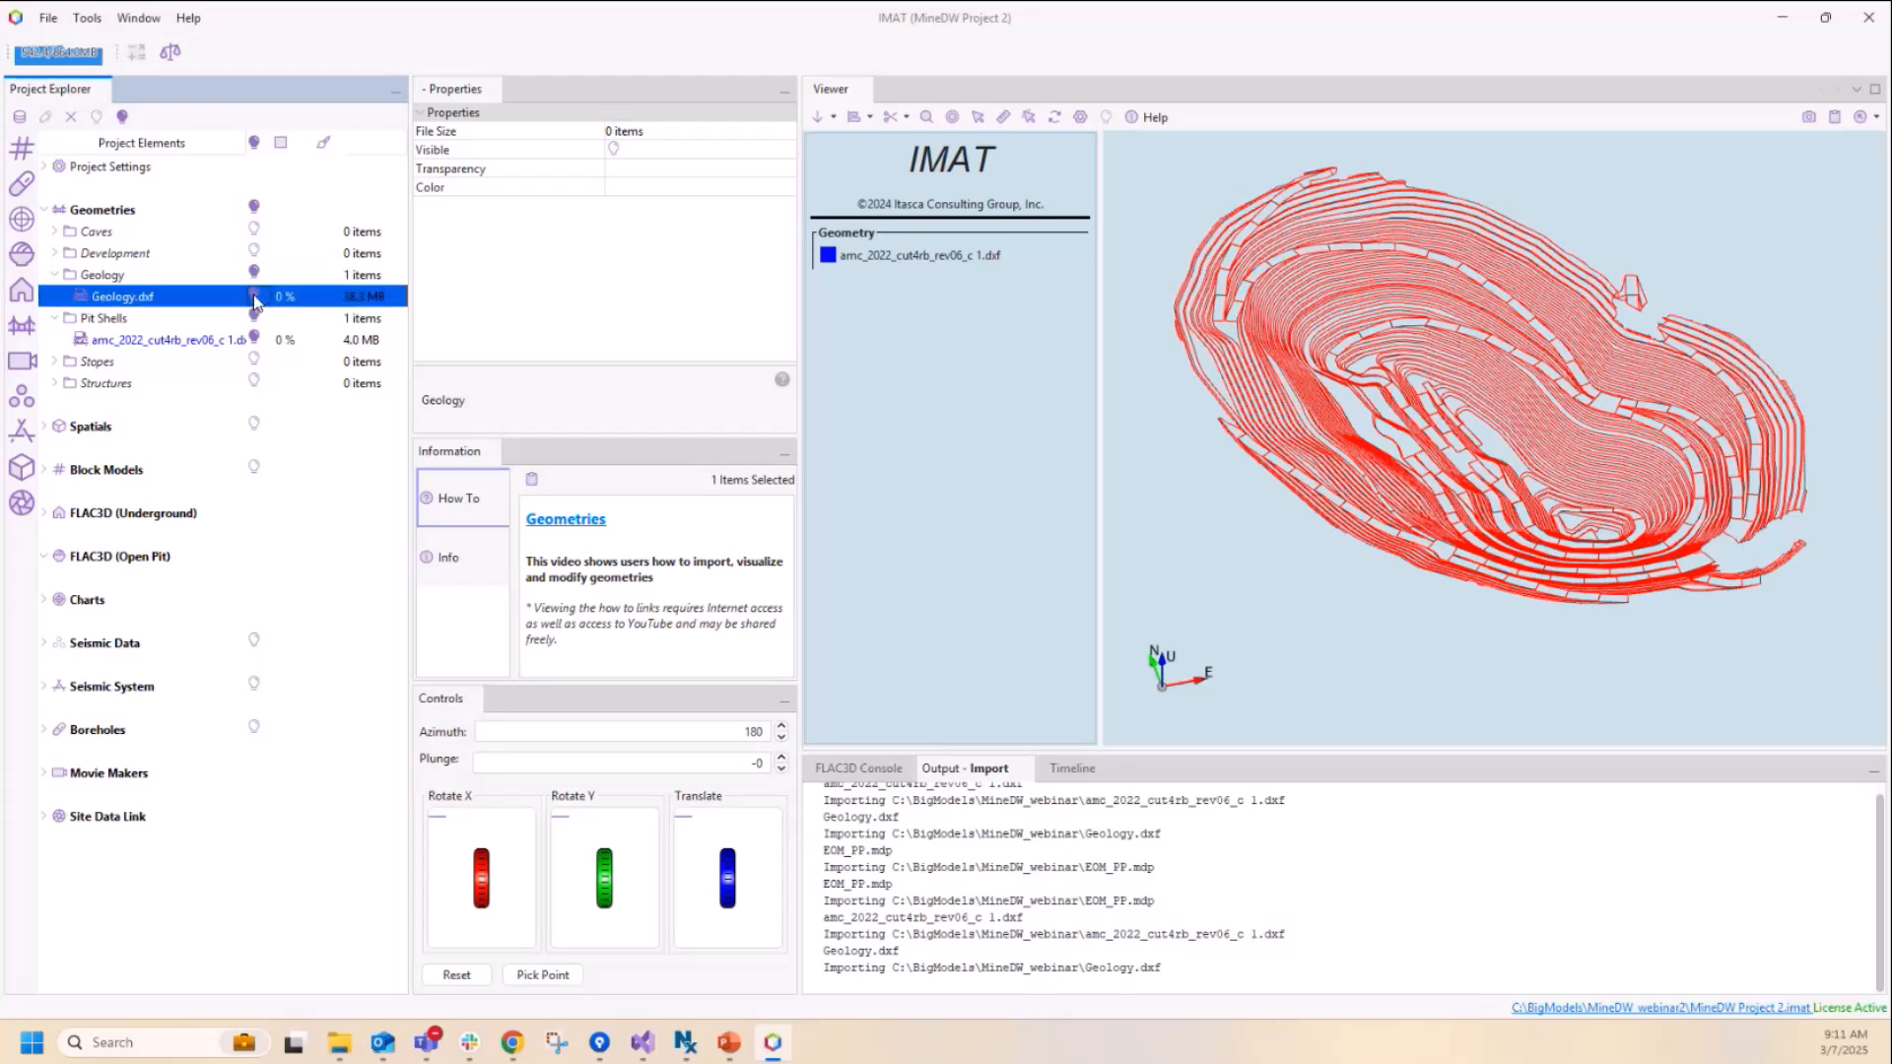
pyautogui.scroll(-5, 1283, 391)
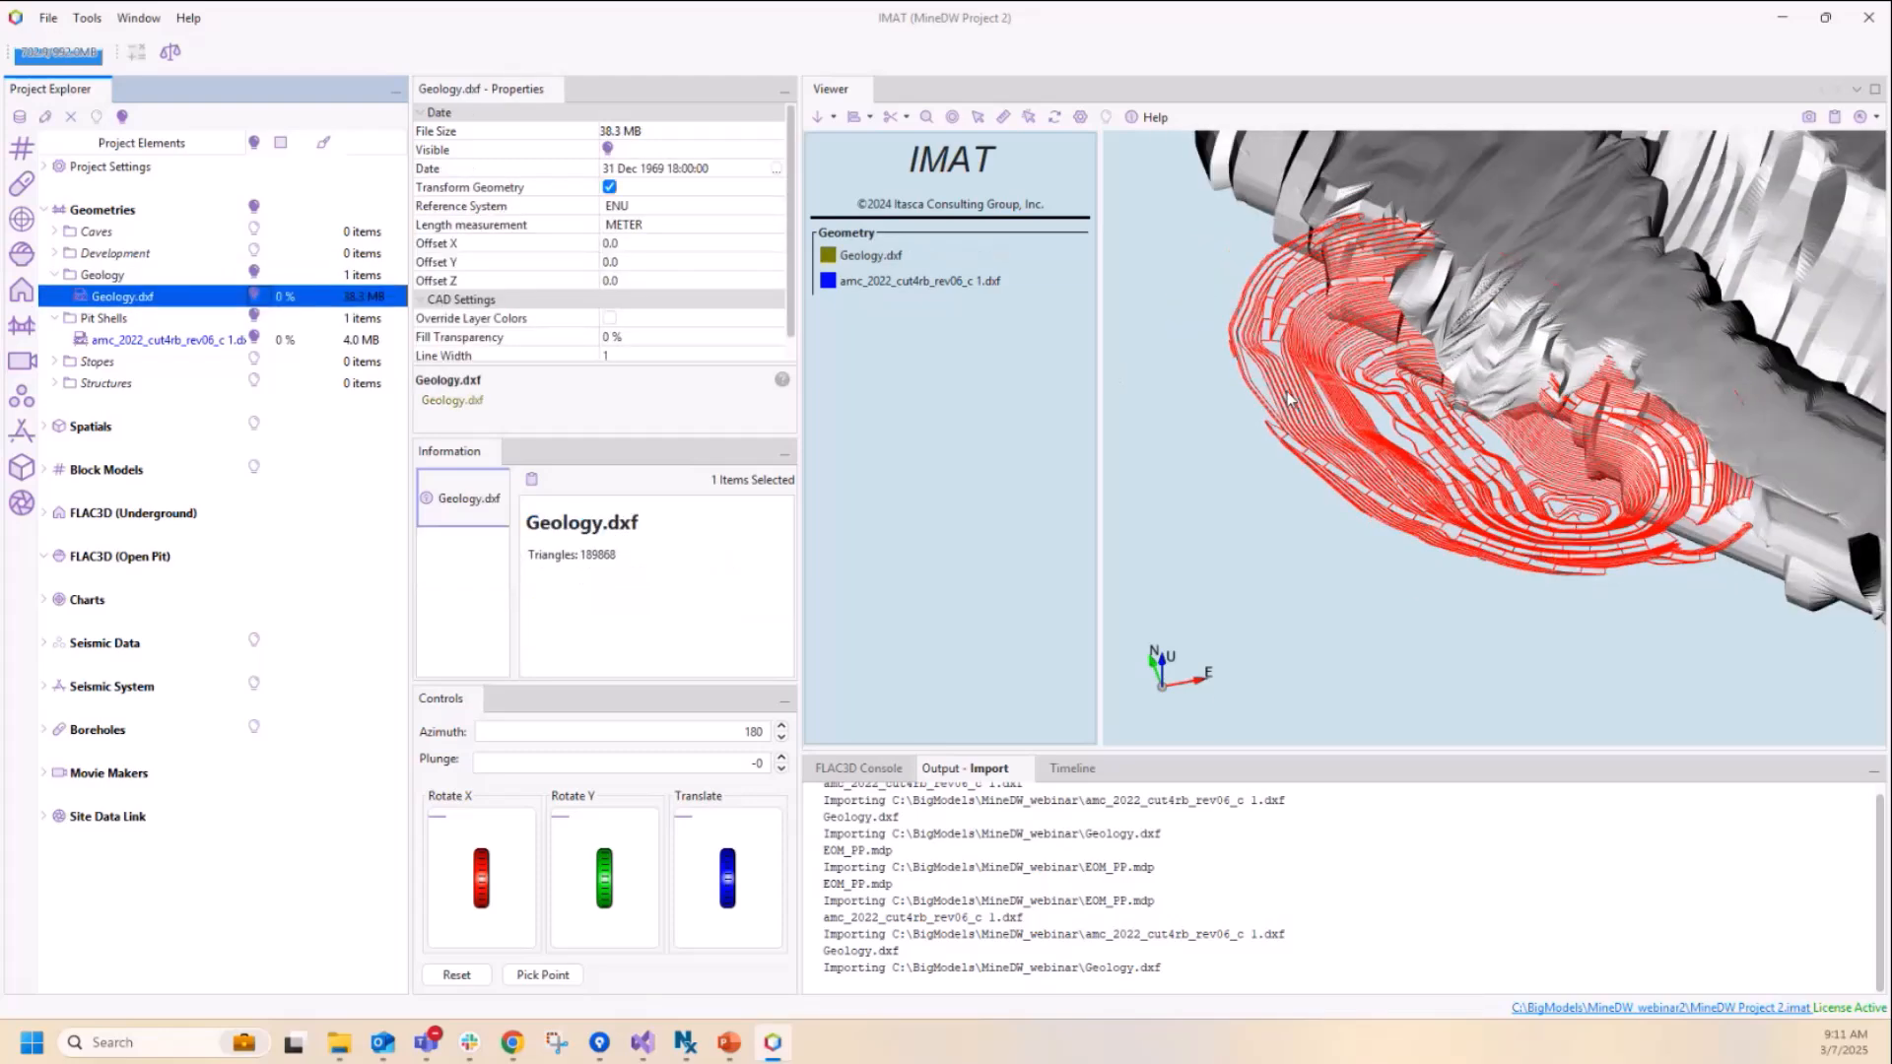
pyautogui.moveTo(1386, 528); pyautogui.dragTo(1336, 499)
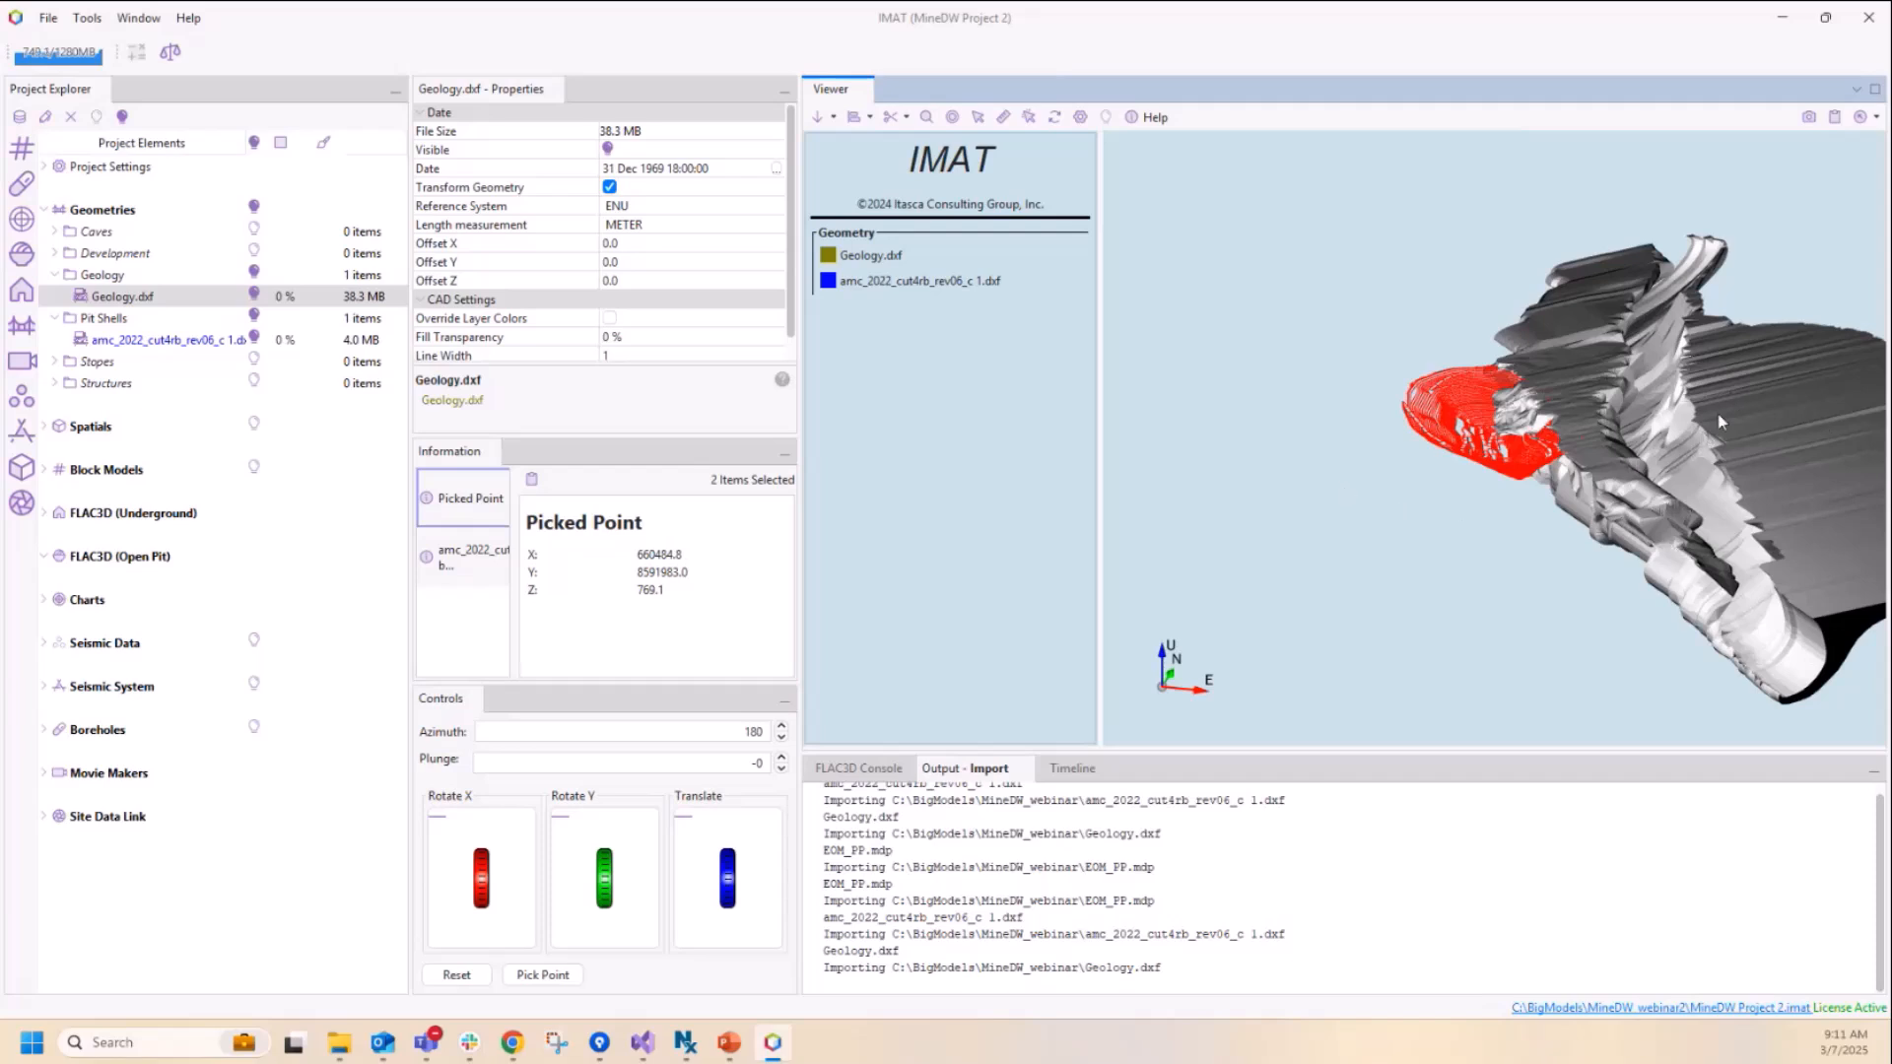
pyautogui.moveTo(1309, 401)
pyautogui.mouseDown()
pyautogui.moveTo(1287, 391)
pyautogui.moveTo(1314, 398)
pyautogui.mouseUp()
pyautogui.scroll(5, 1249, 383)
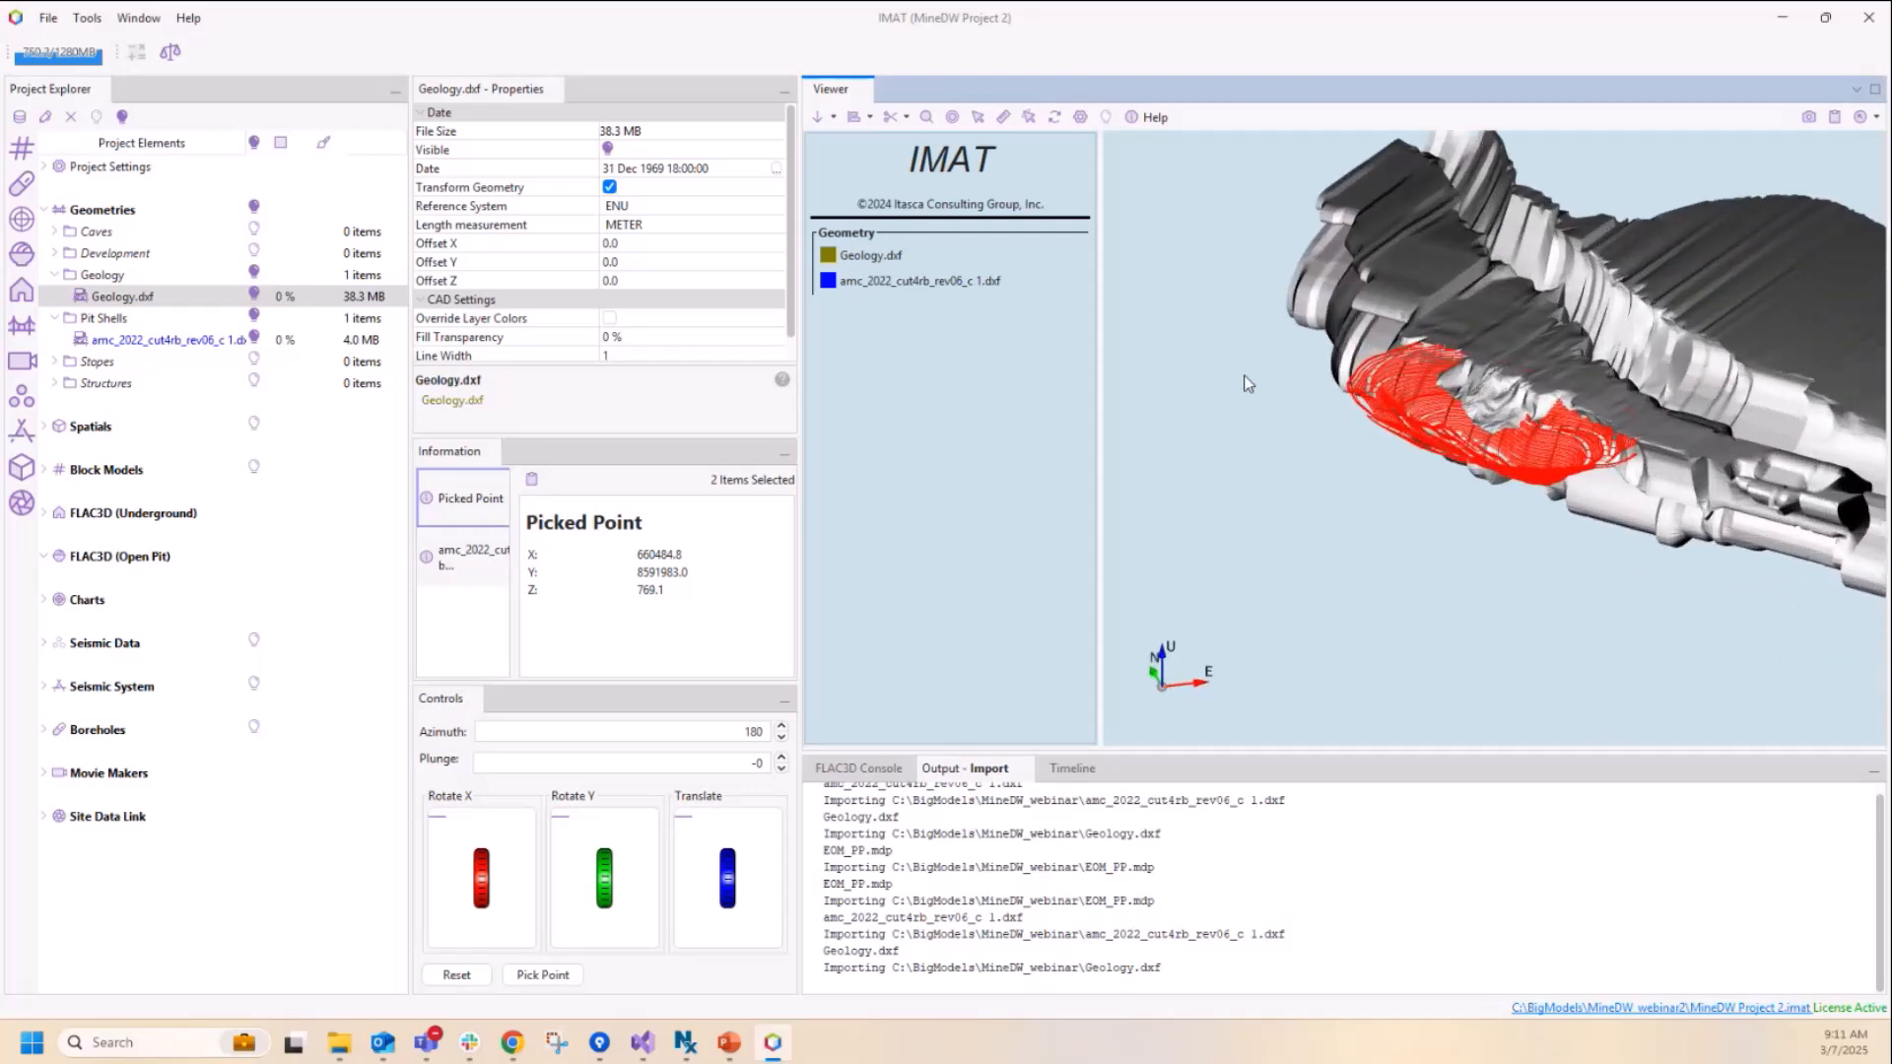
pyautogui.scroll(2, 1248, 383)
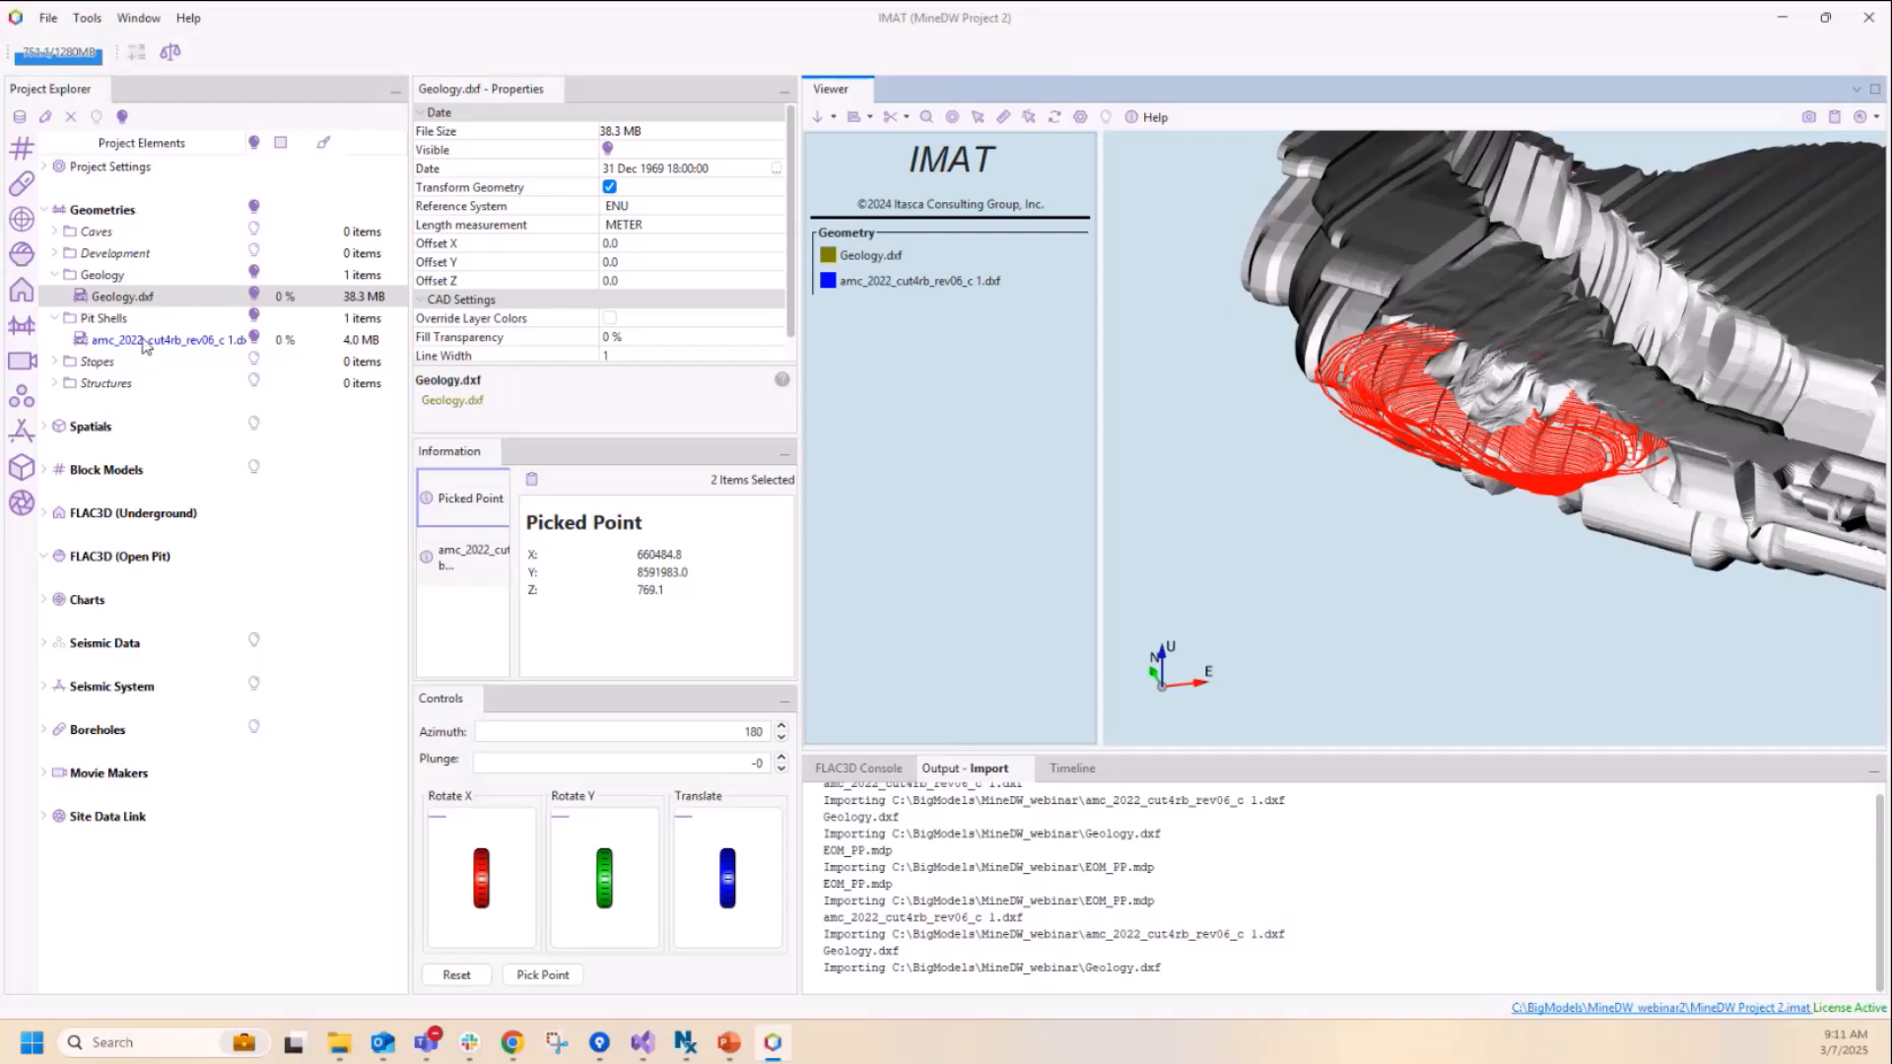
# Step: Create a FLAC3D open pit project named MineDW project with CSV Grid / MineDW Grid as its pore pressure input
pyautogui.click(121, 566)
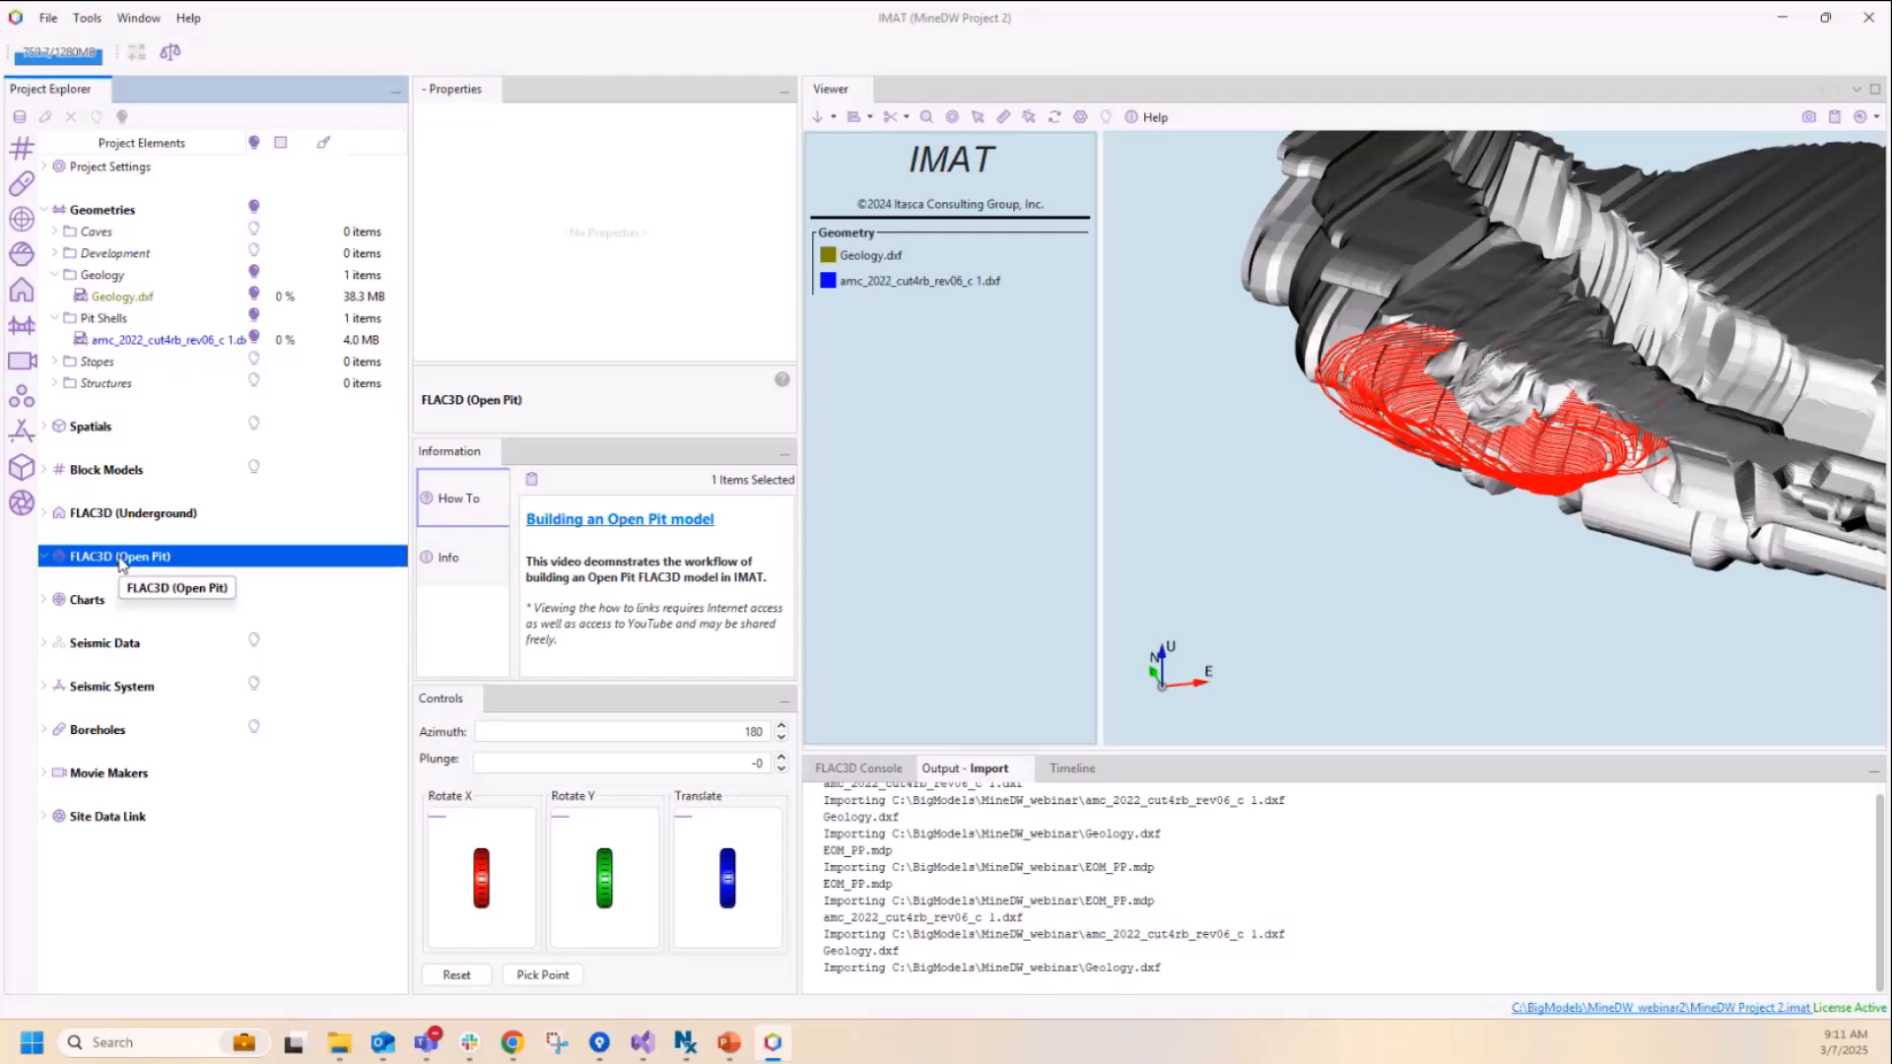
pyautogui.rightClick(117, 563)
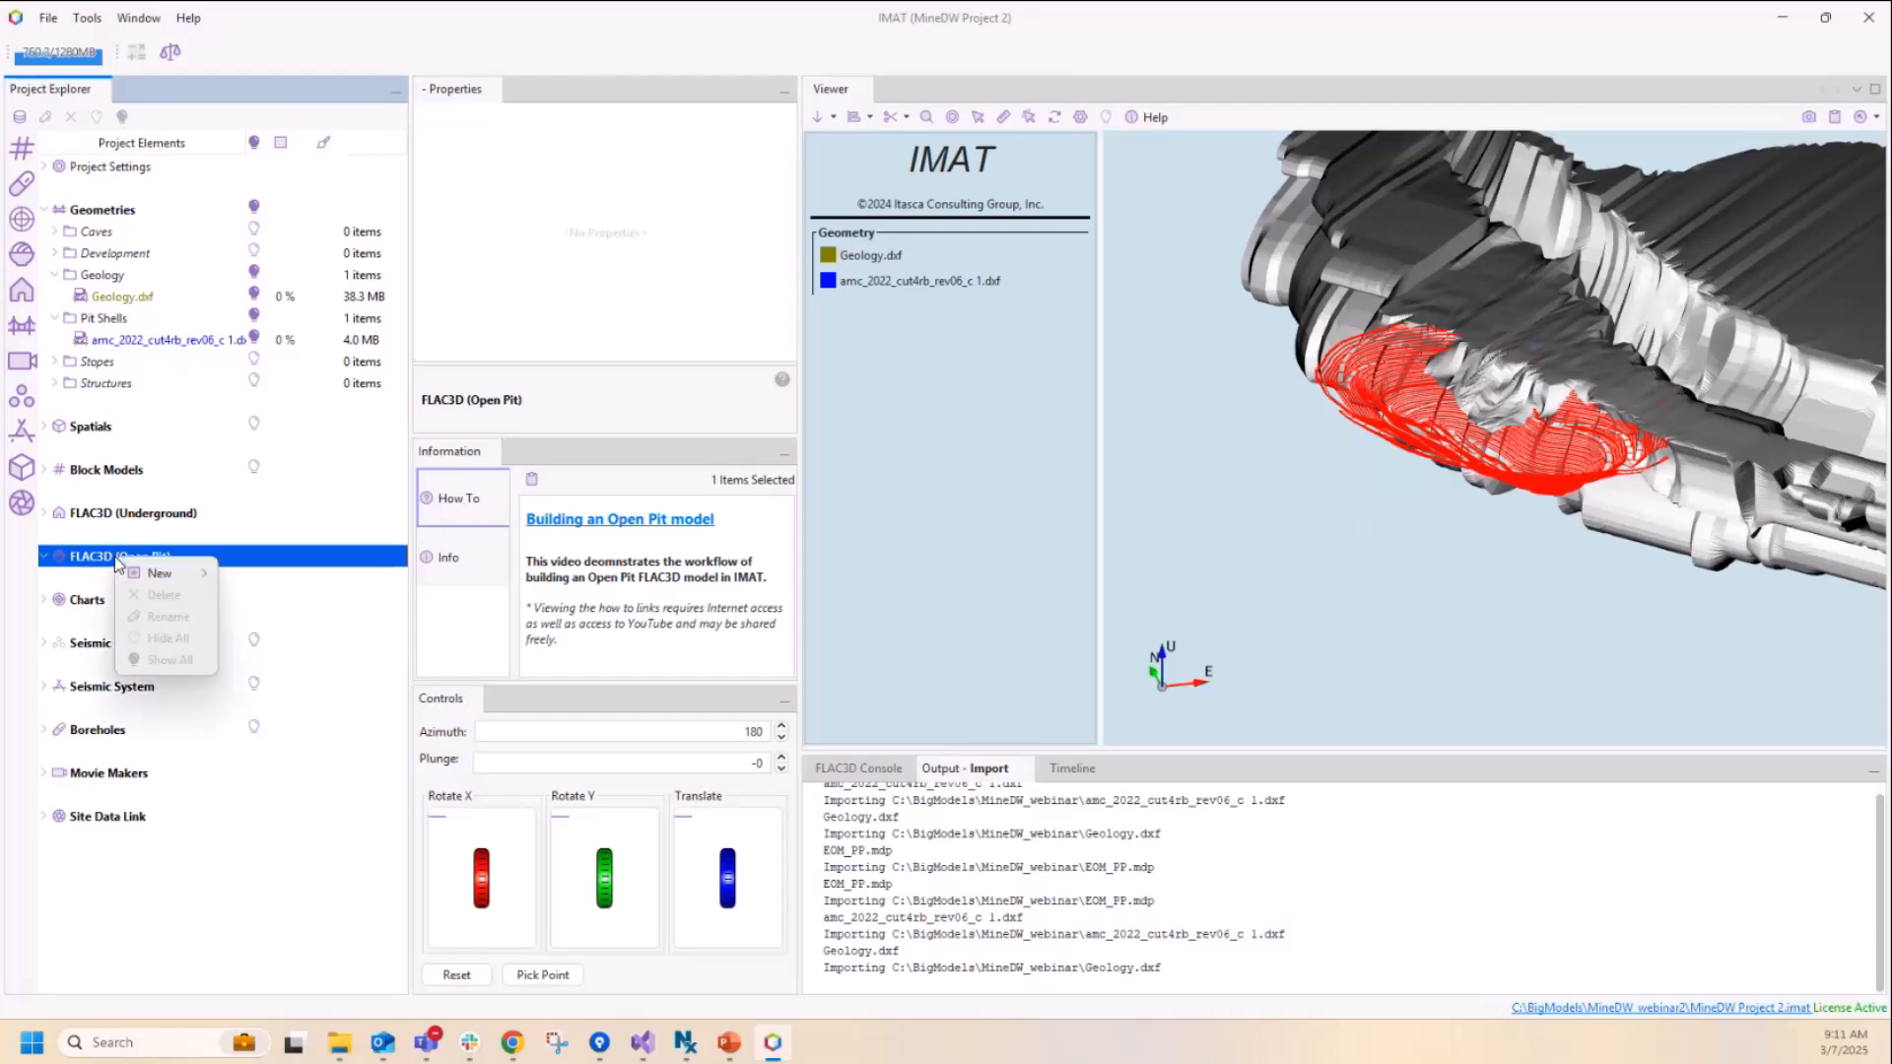
pyautogui.moveTo(163, 573)
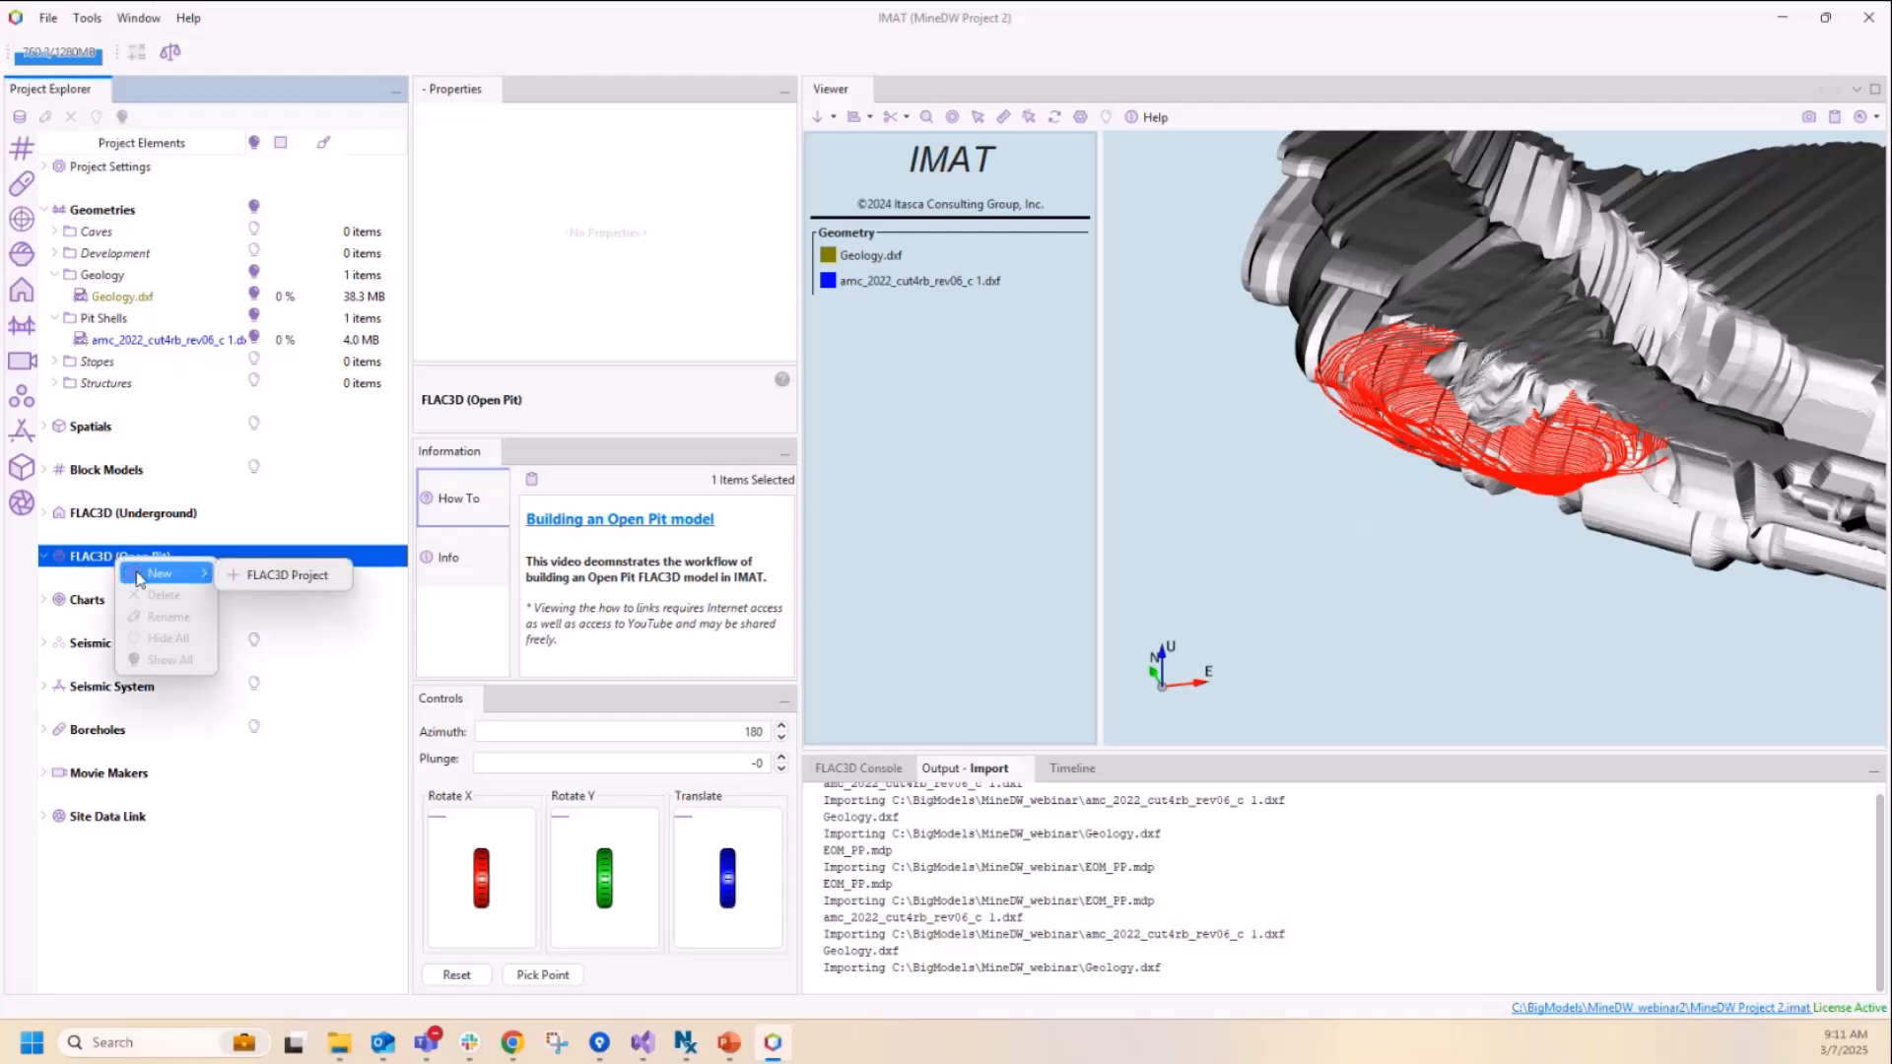
pyautogui.click(261, 574)
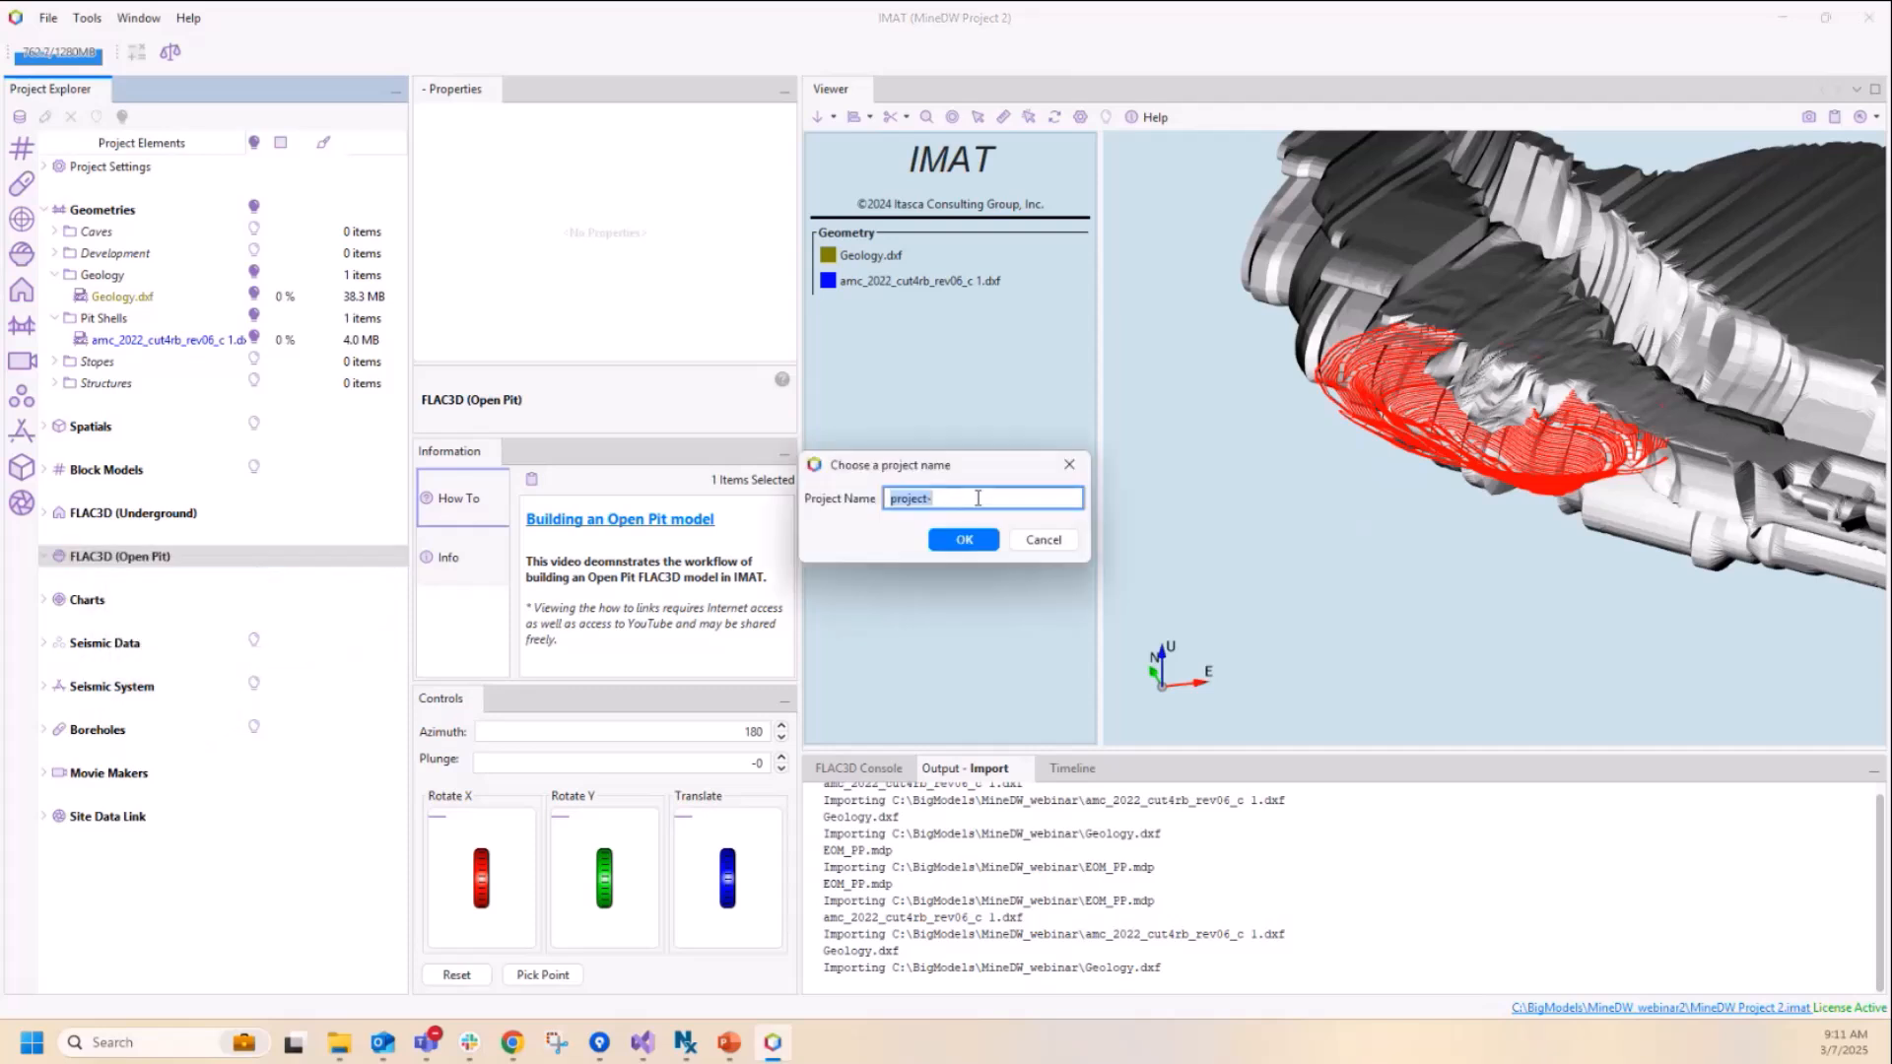
pyautogui.write('Min eDW project')
pyautogui.click(917, 498)
pyautogui.press('BackSpace')
pyautogui.click(961, 541)
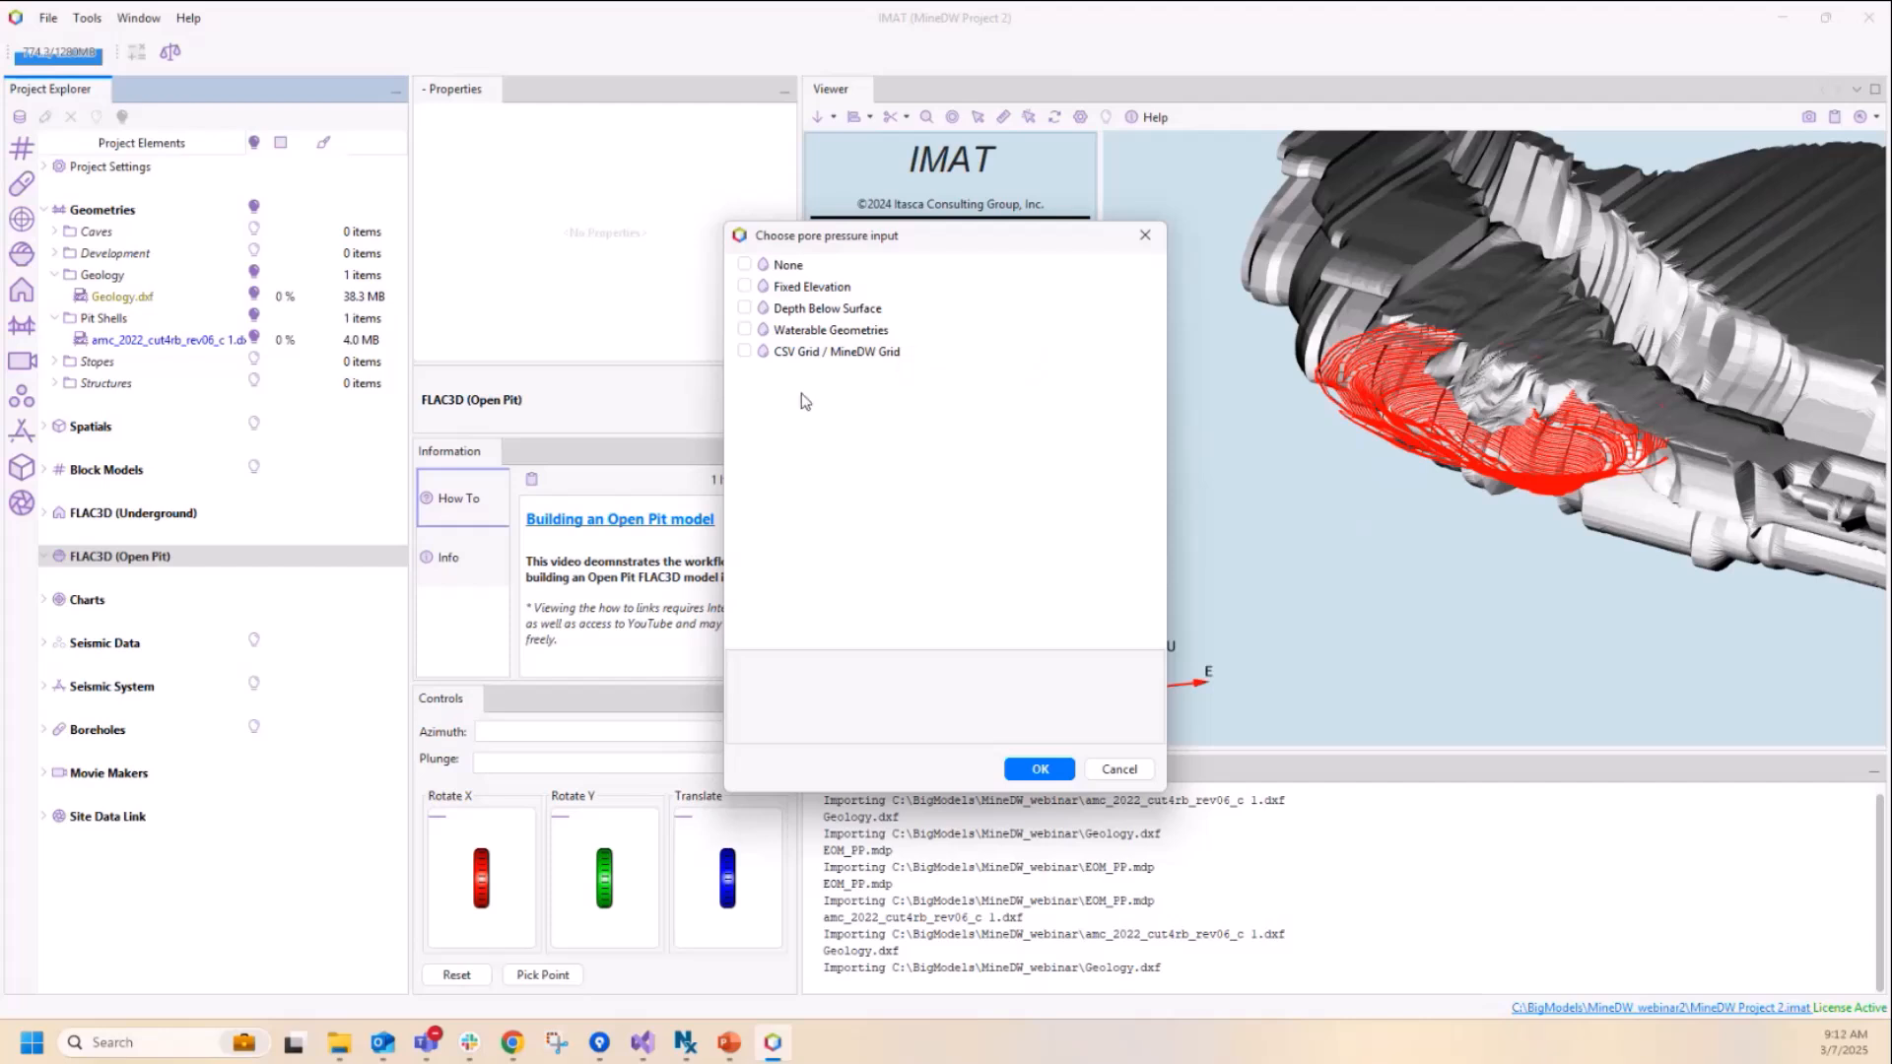
pyautogui.click(745, 353)
pyautogui.click(1044, 774)
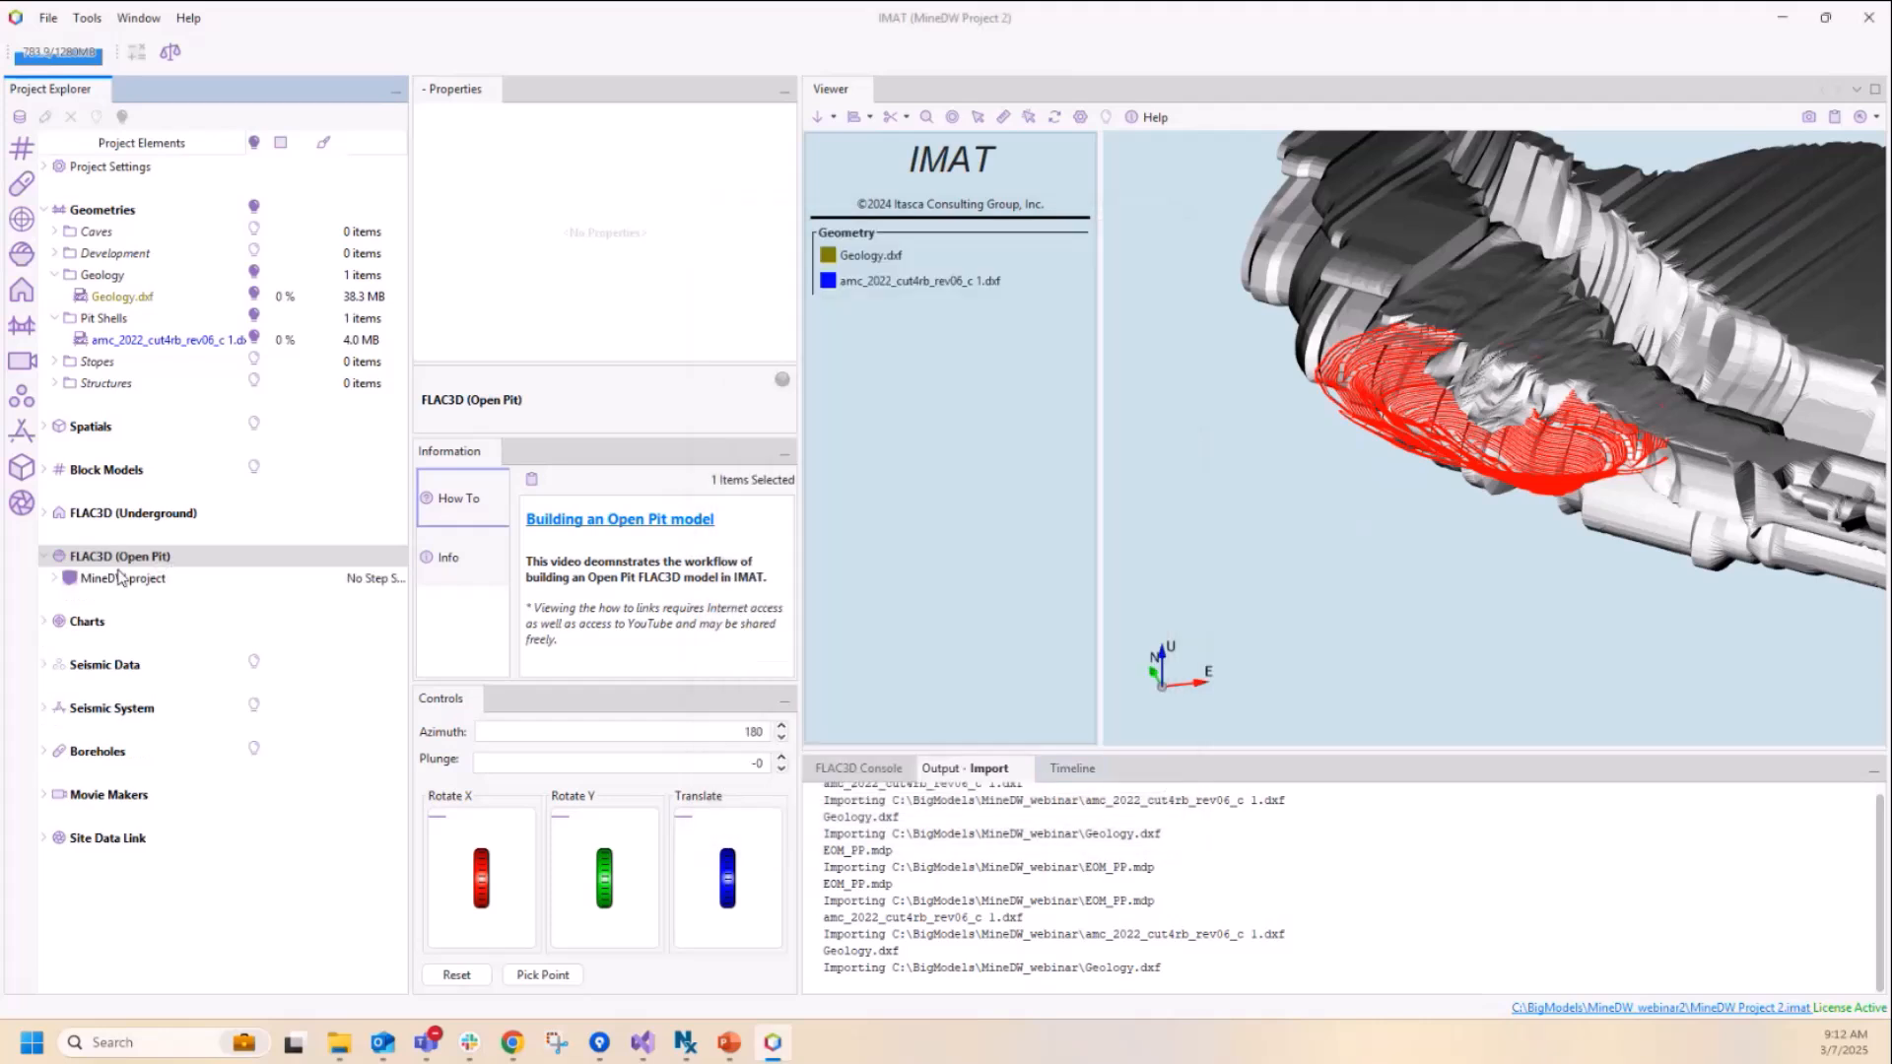
# Step: Expand the MineDW project and review its Insitu Stress and Mining Sequence settings
pyautogui.click(54, 578)
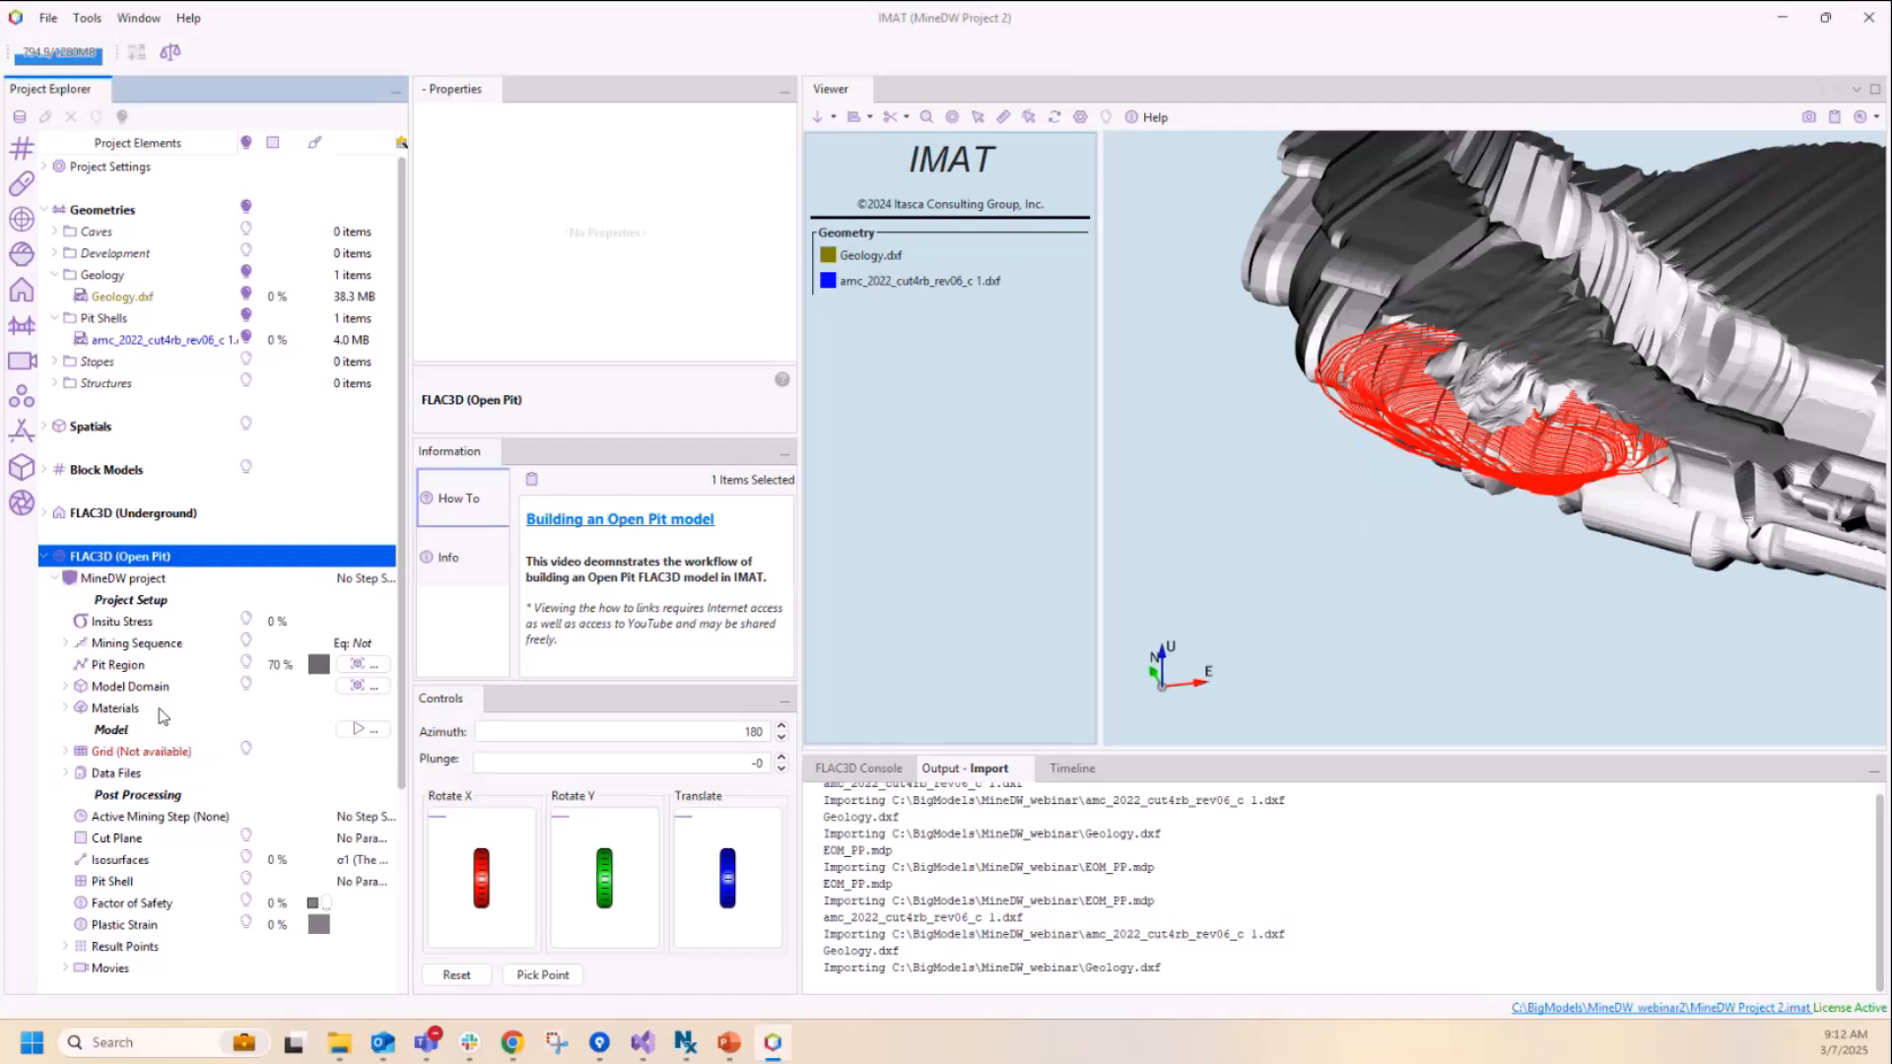
pyautogui.click(138, 627)
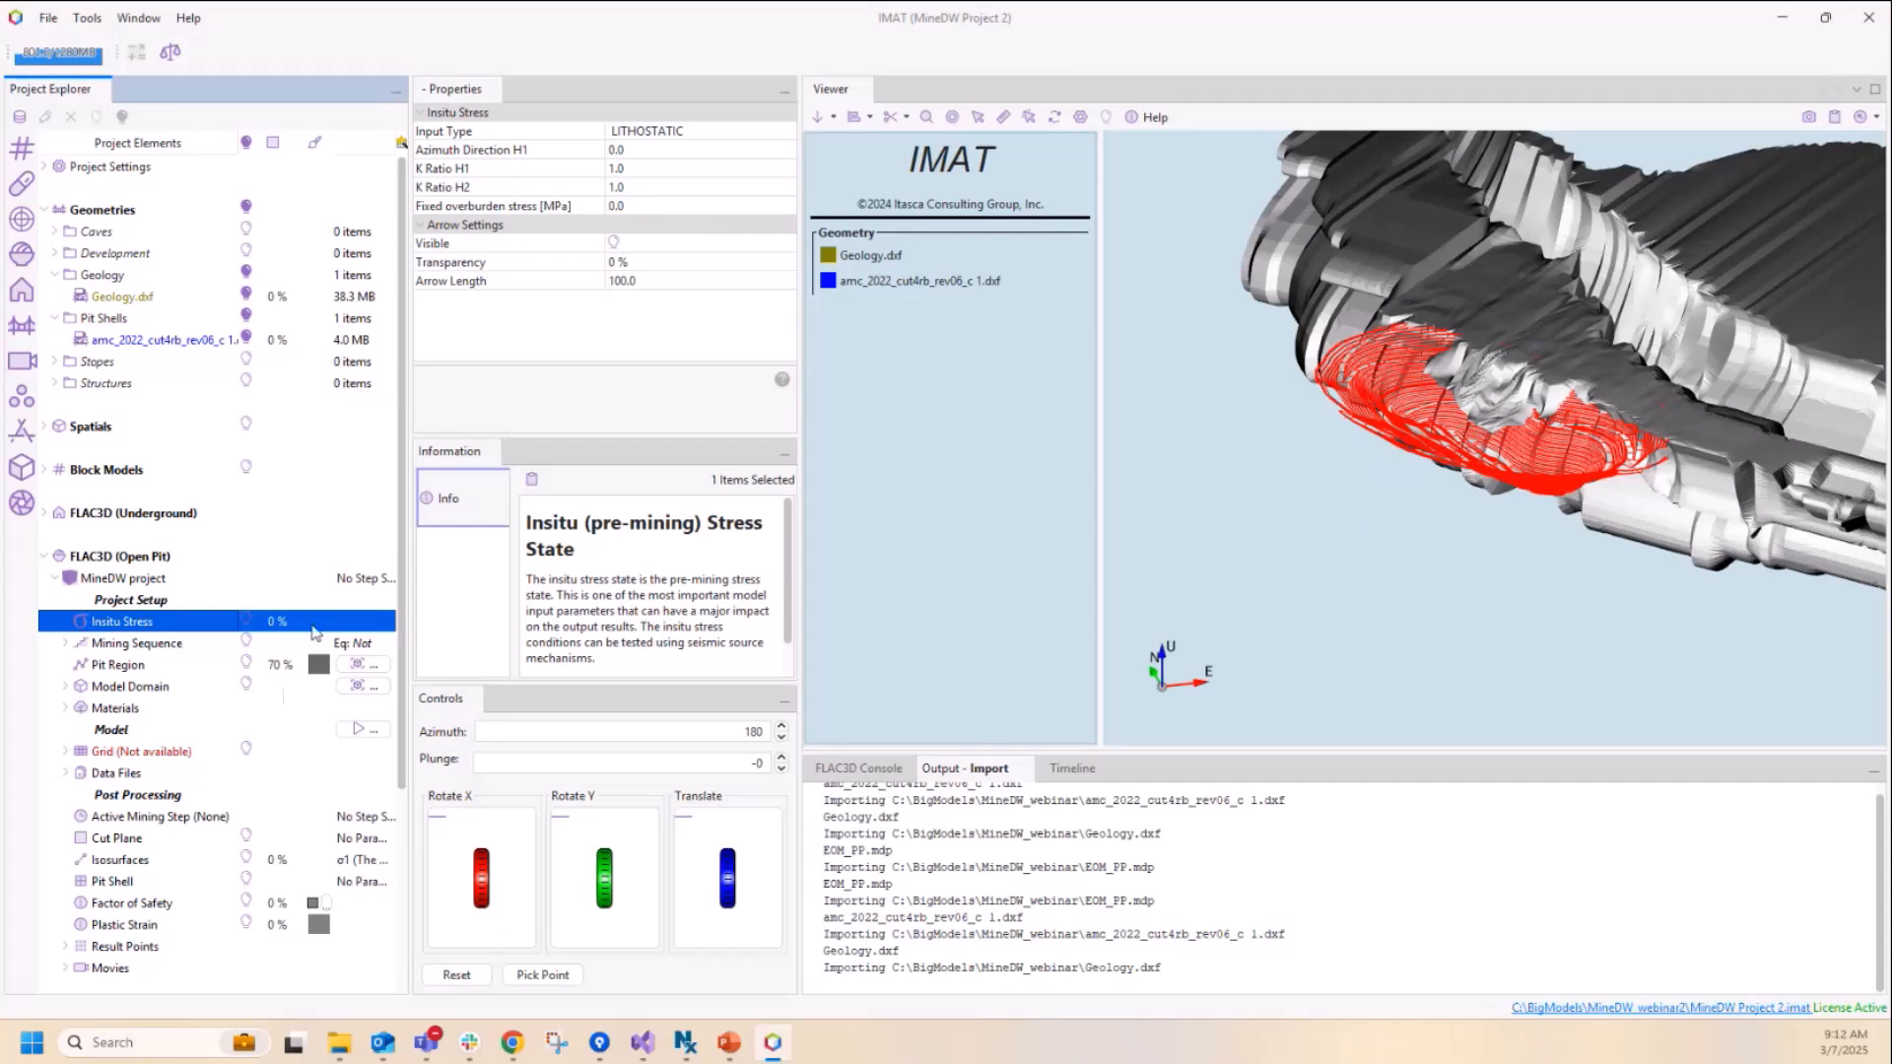
pyautogui.click(130, 651)
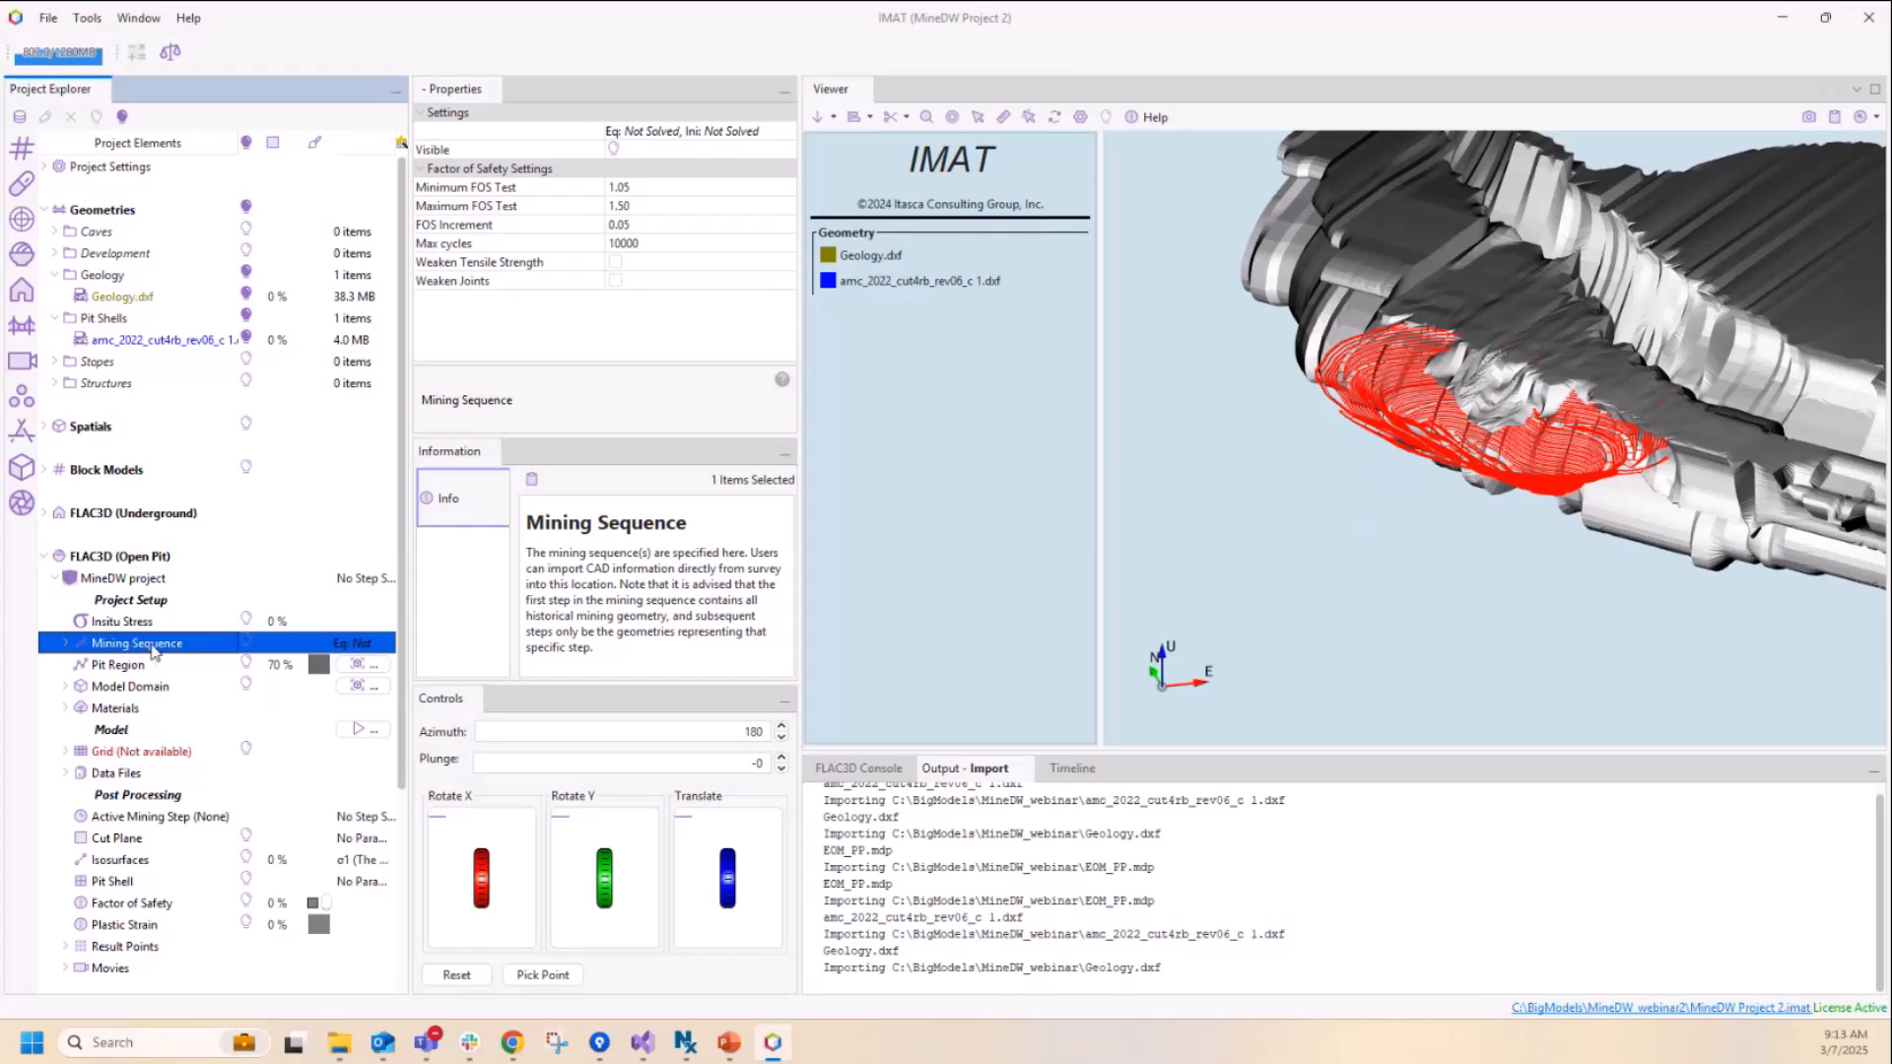
# Step: Manually define one daily mining step in the Mining Sequence, with start step 1 and start date 2025 Mar 06
pyautogui.rightClick(153, 649)
pyautogui.moveTo(226, 660)
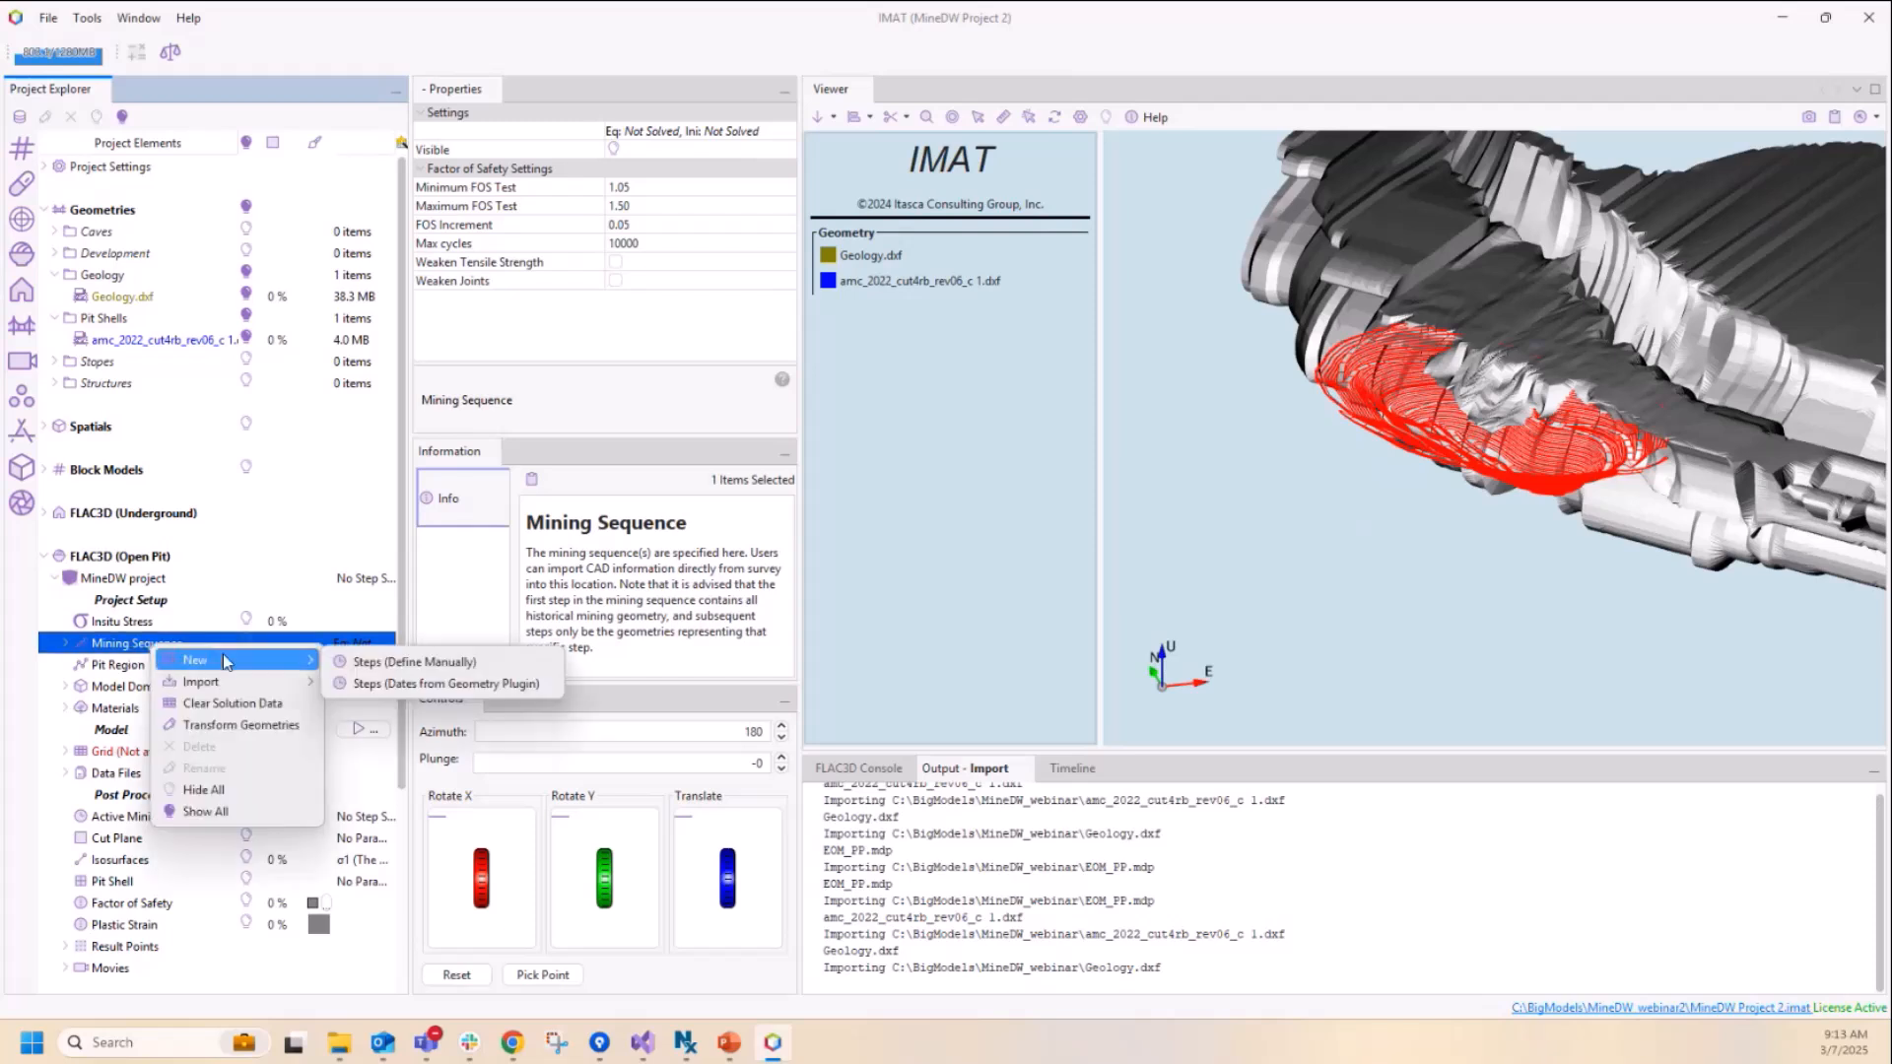
pyautogui.click(394, 662)
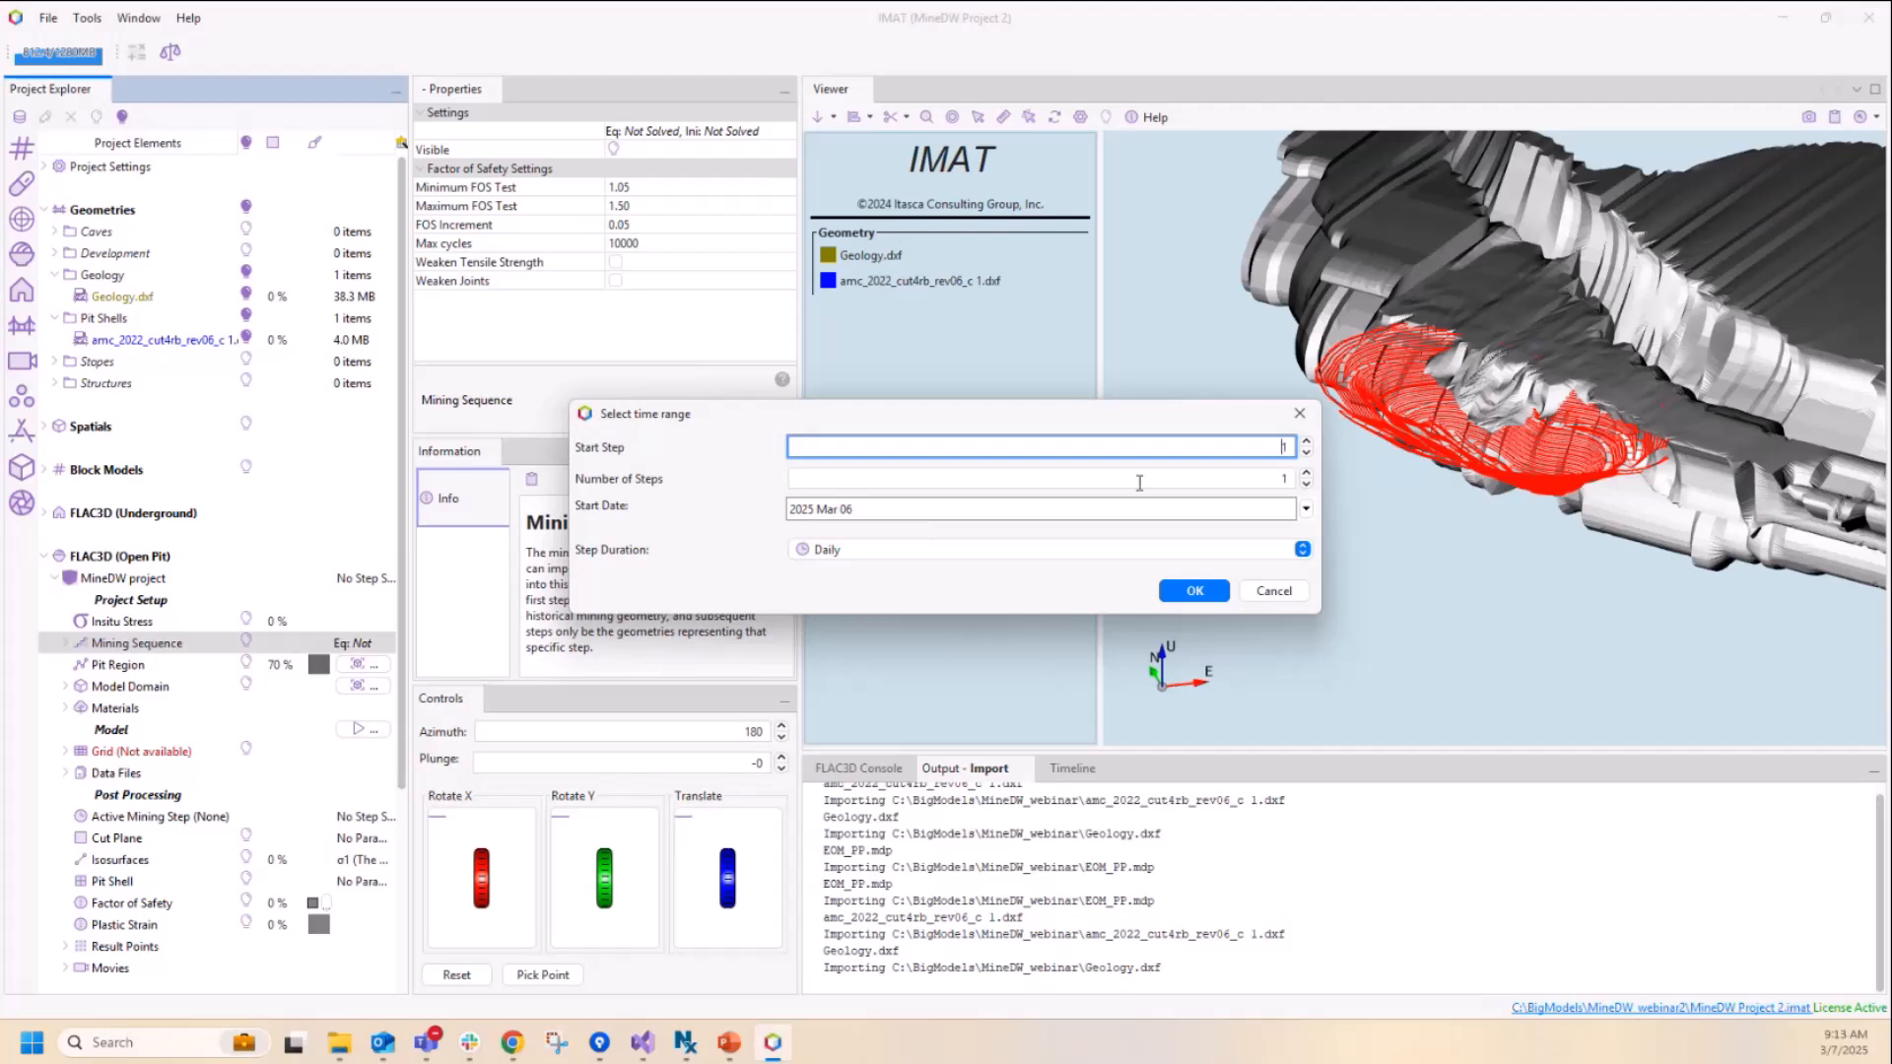
pyautogui.click(1195, 591)
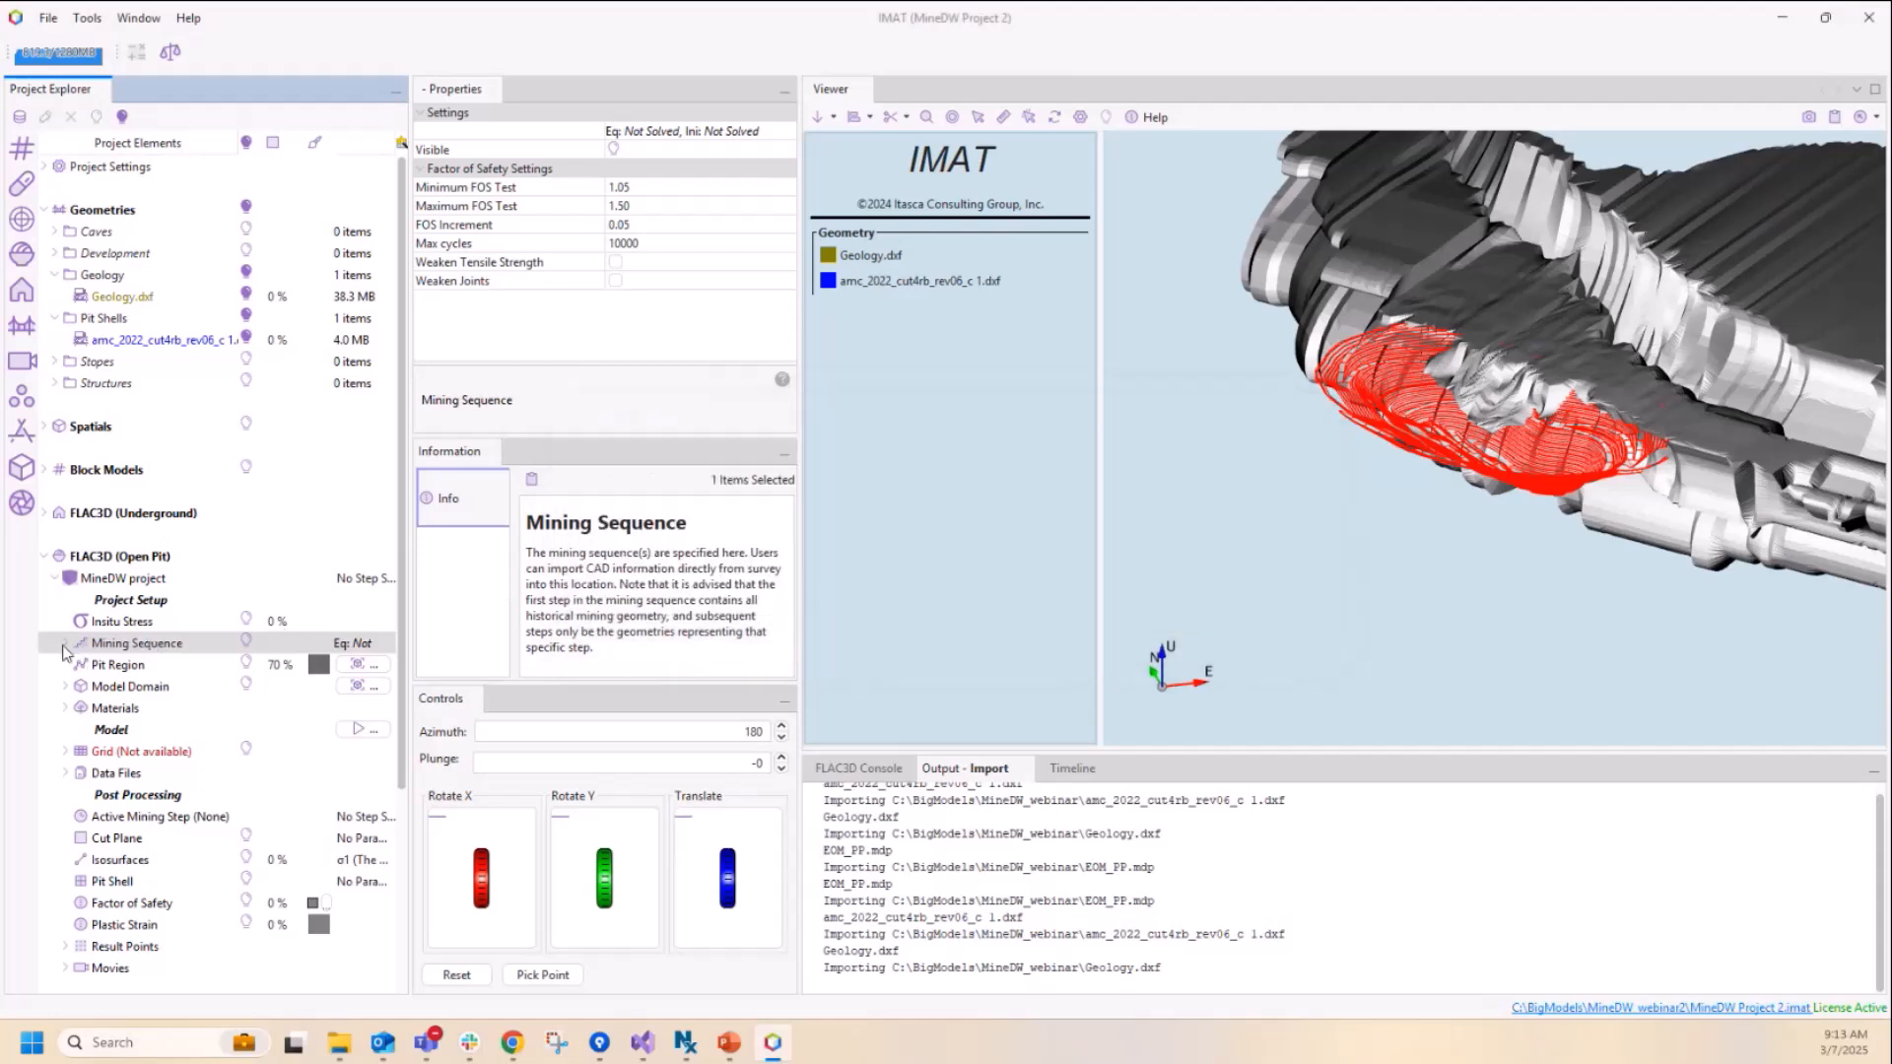
# Step: Copy the imported pit shell amc_2022_cut4rb_rev06_c 1.dxf into the Pit Shells folder of mining step 1
pyautogui.click(64, 643)
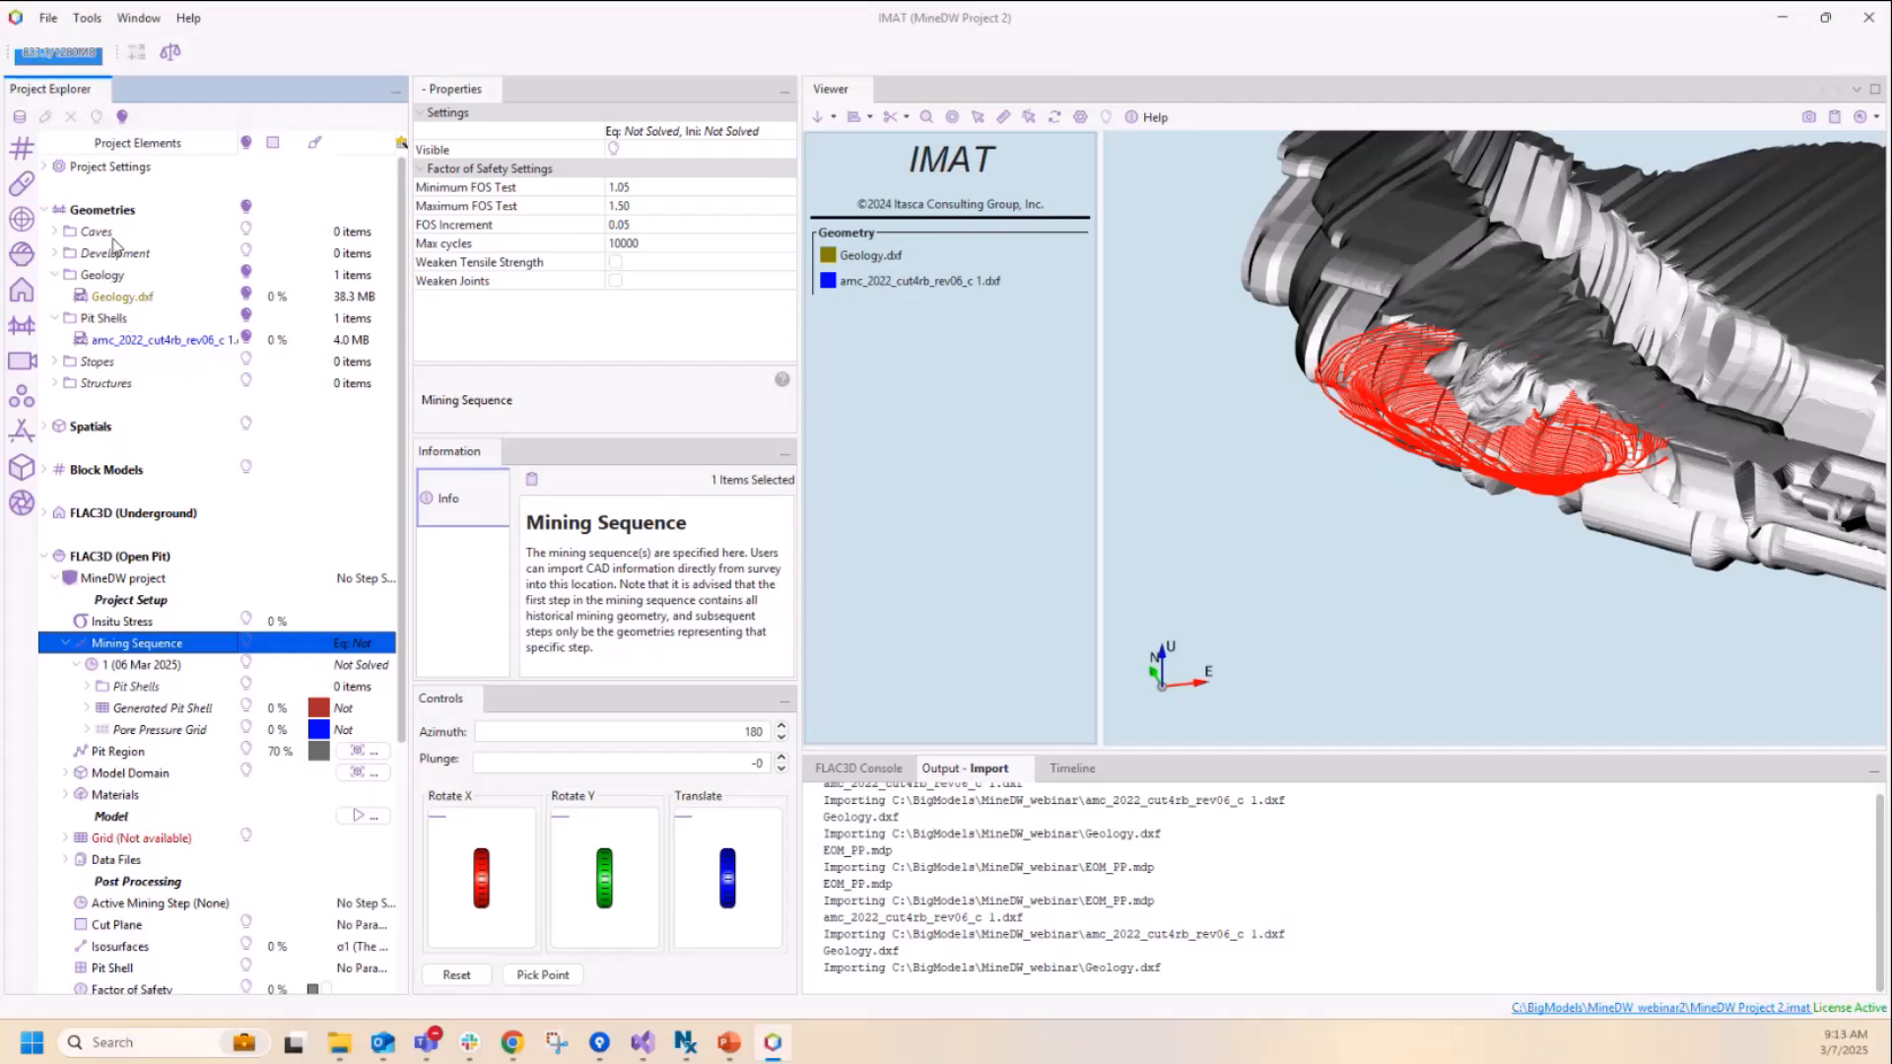
pyautogui.click(136, 341)
pyautogui.moveTo(136, 352); pyautogui.dragTo(145, 692)
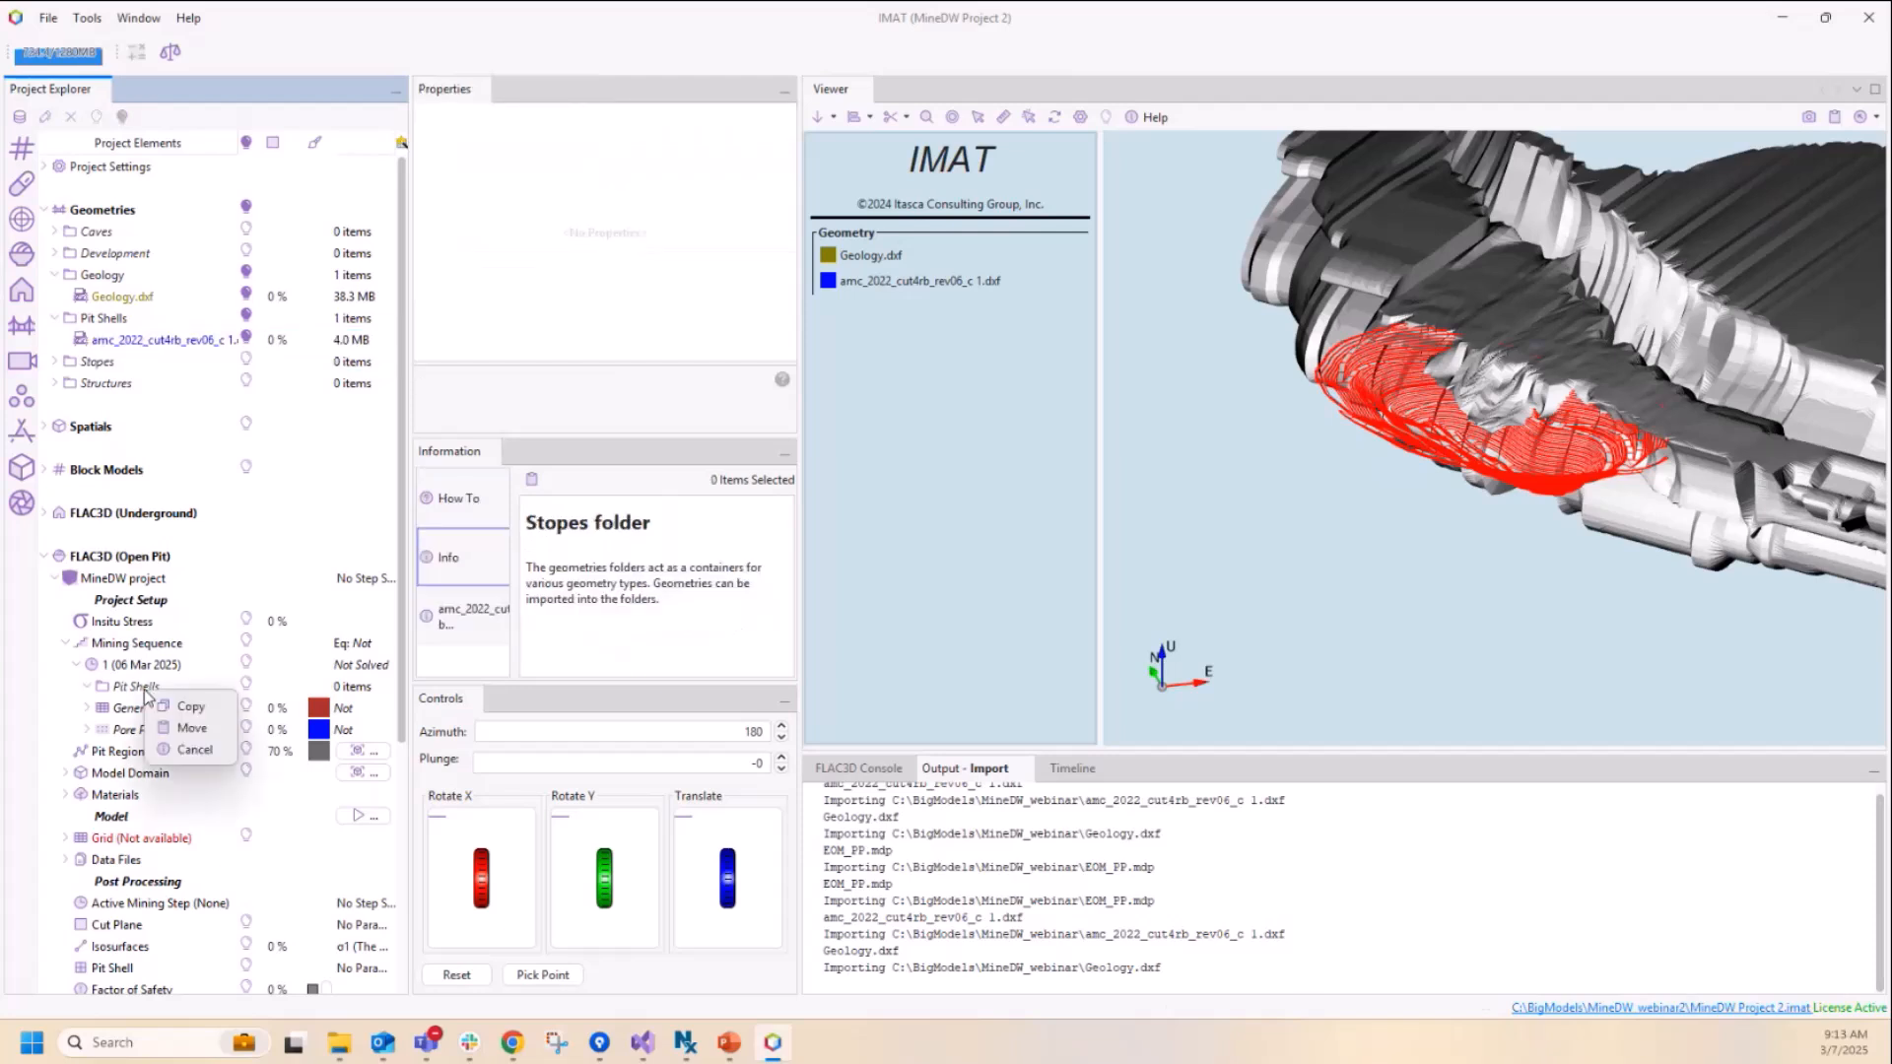
pyautogui.click(187, 707)
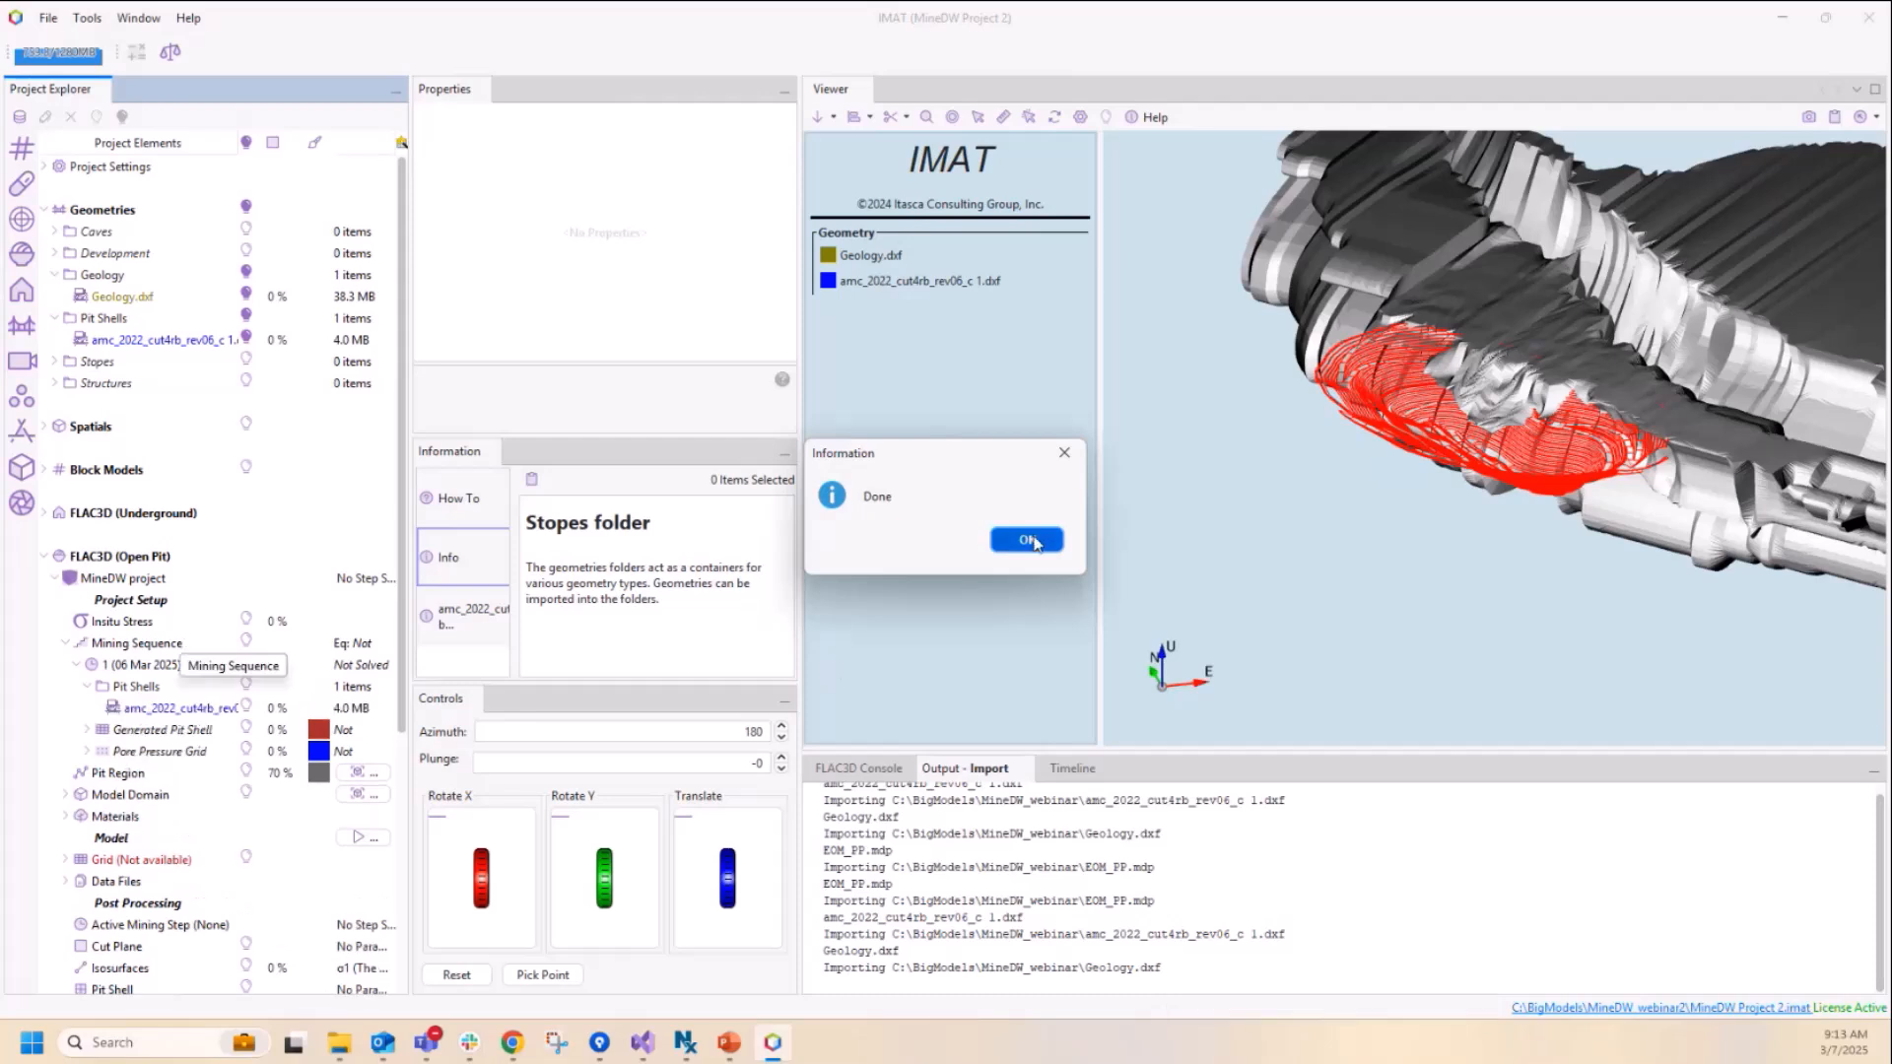
pyautogui.click(1028, 540)
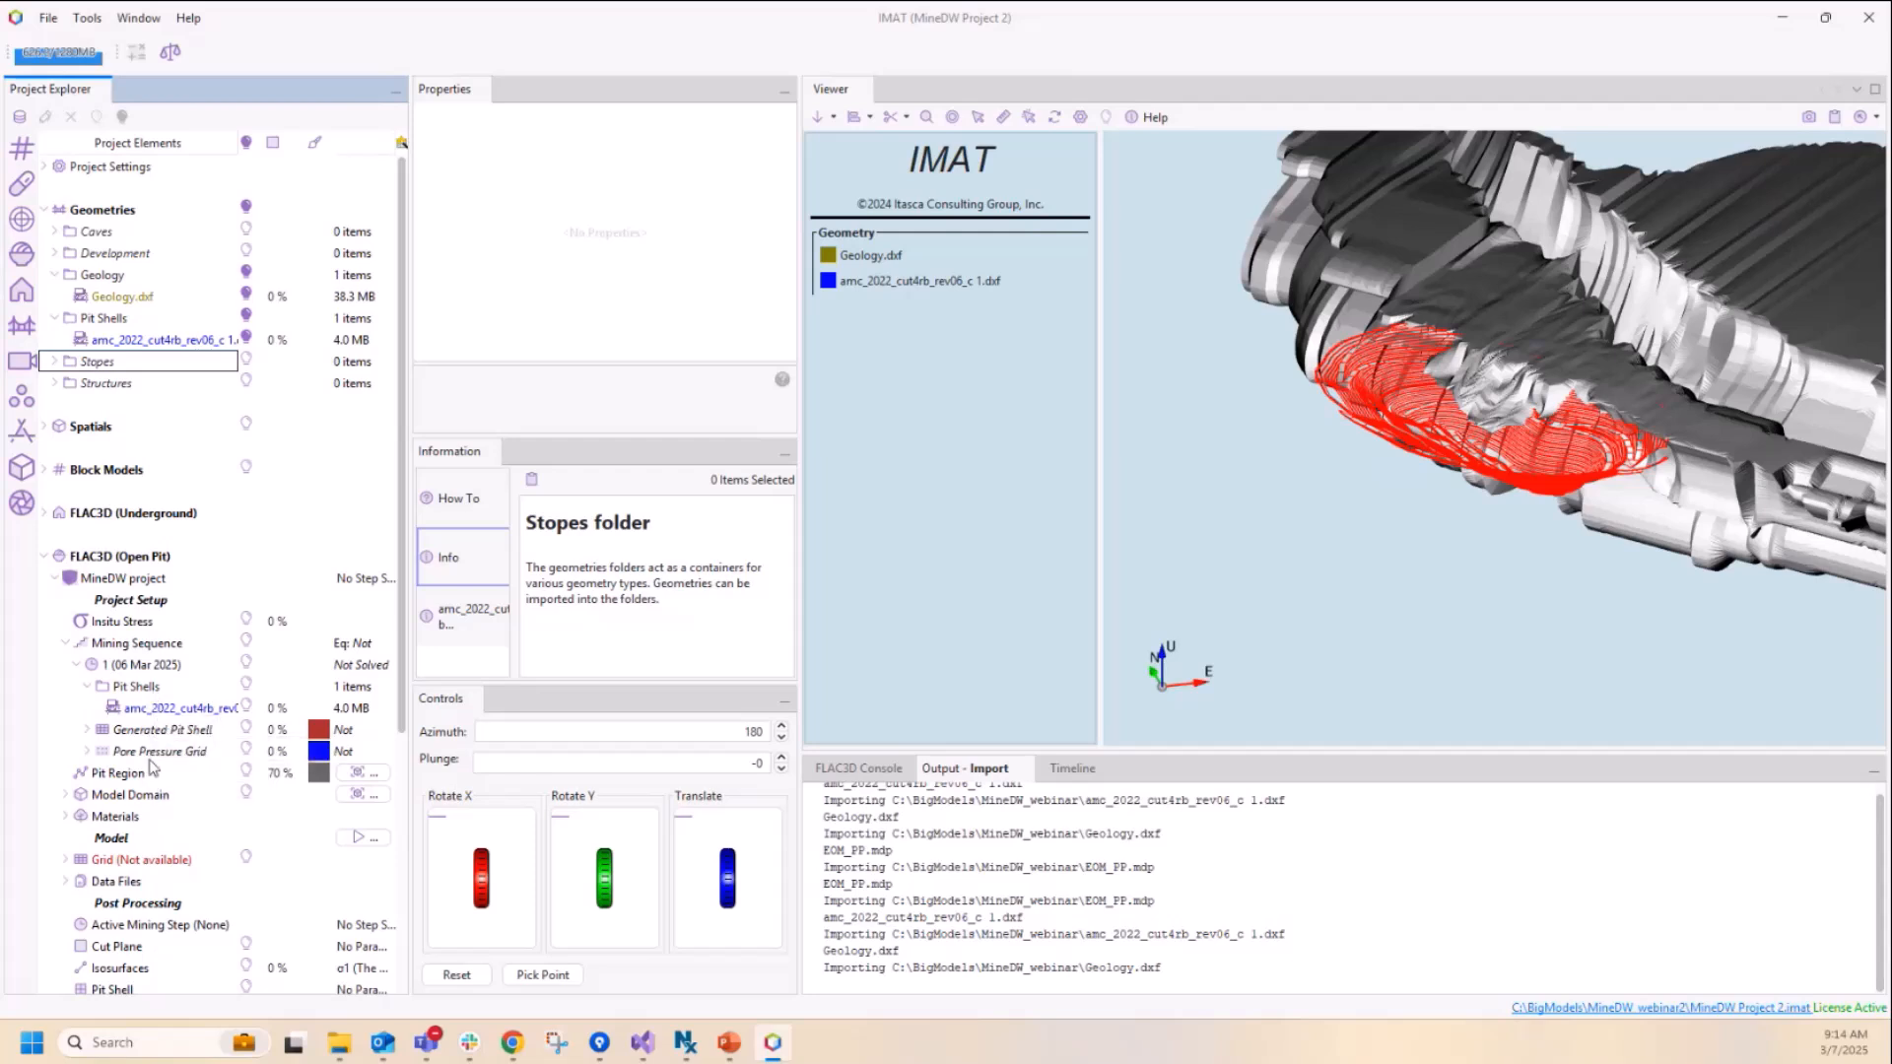
# Step: Import the MineDW grid file EOM_PP.mdp into the Pore Pressure Grid of mining step 1
pyautogui.click(148, 755)
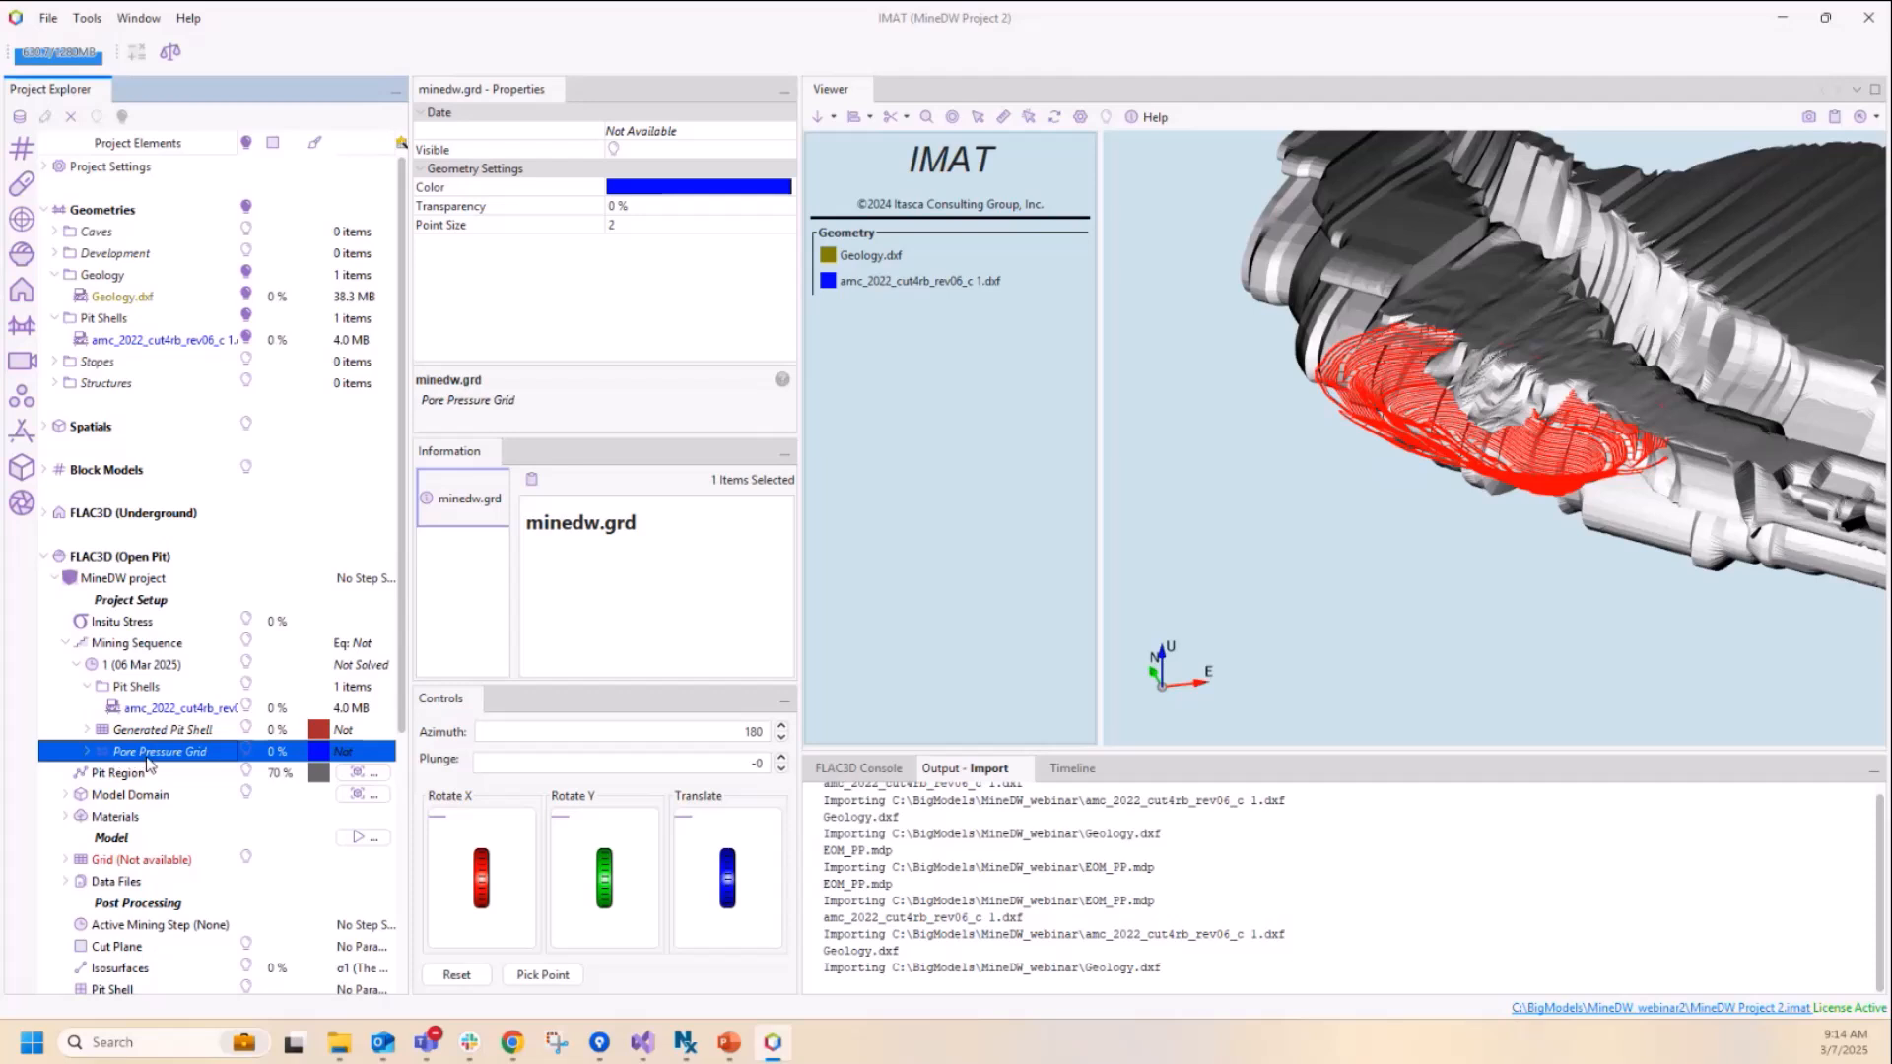
pyautogui.rightClick(154, 755)
pyautogui.moveTo(186, 774)
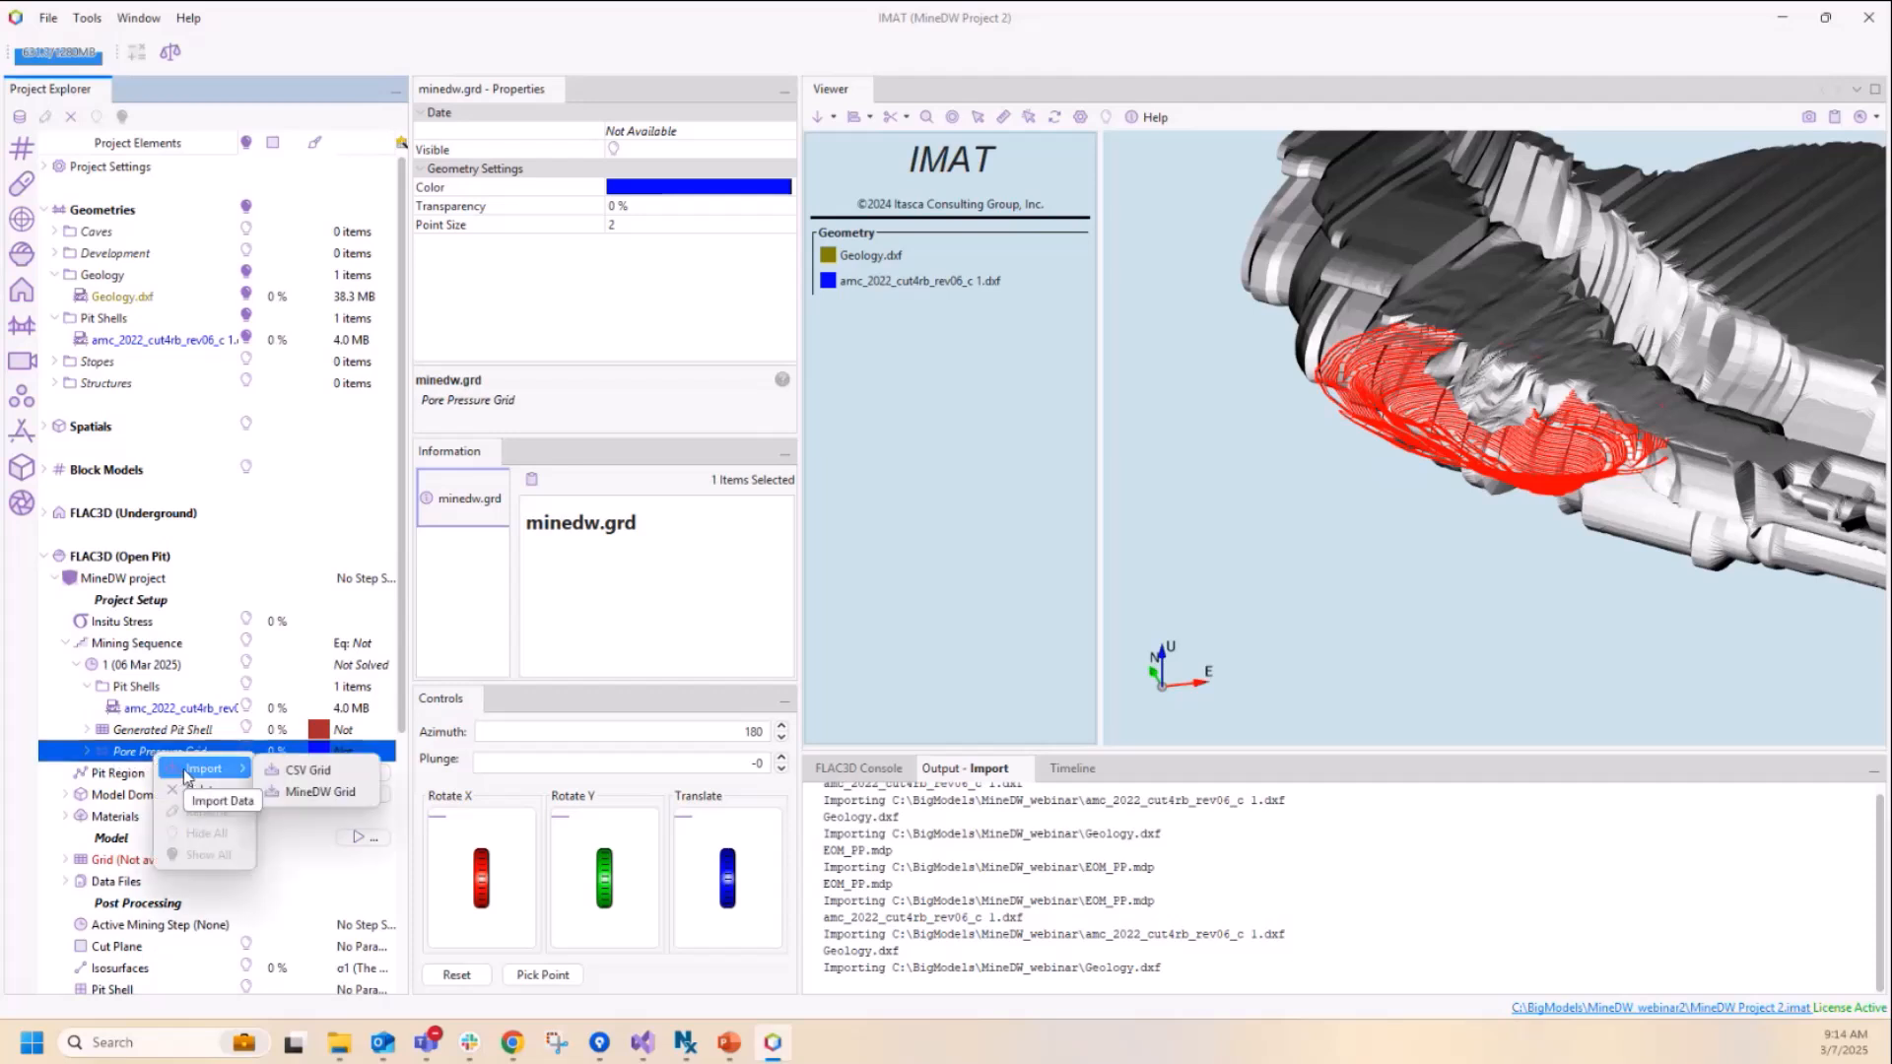
pyautogui.click(319, 793)
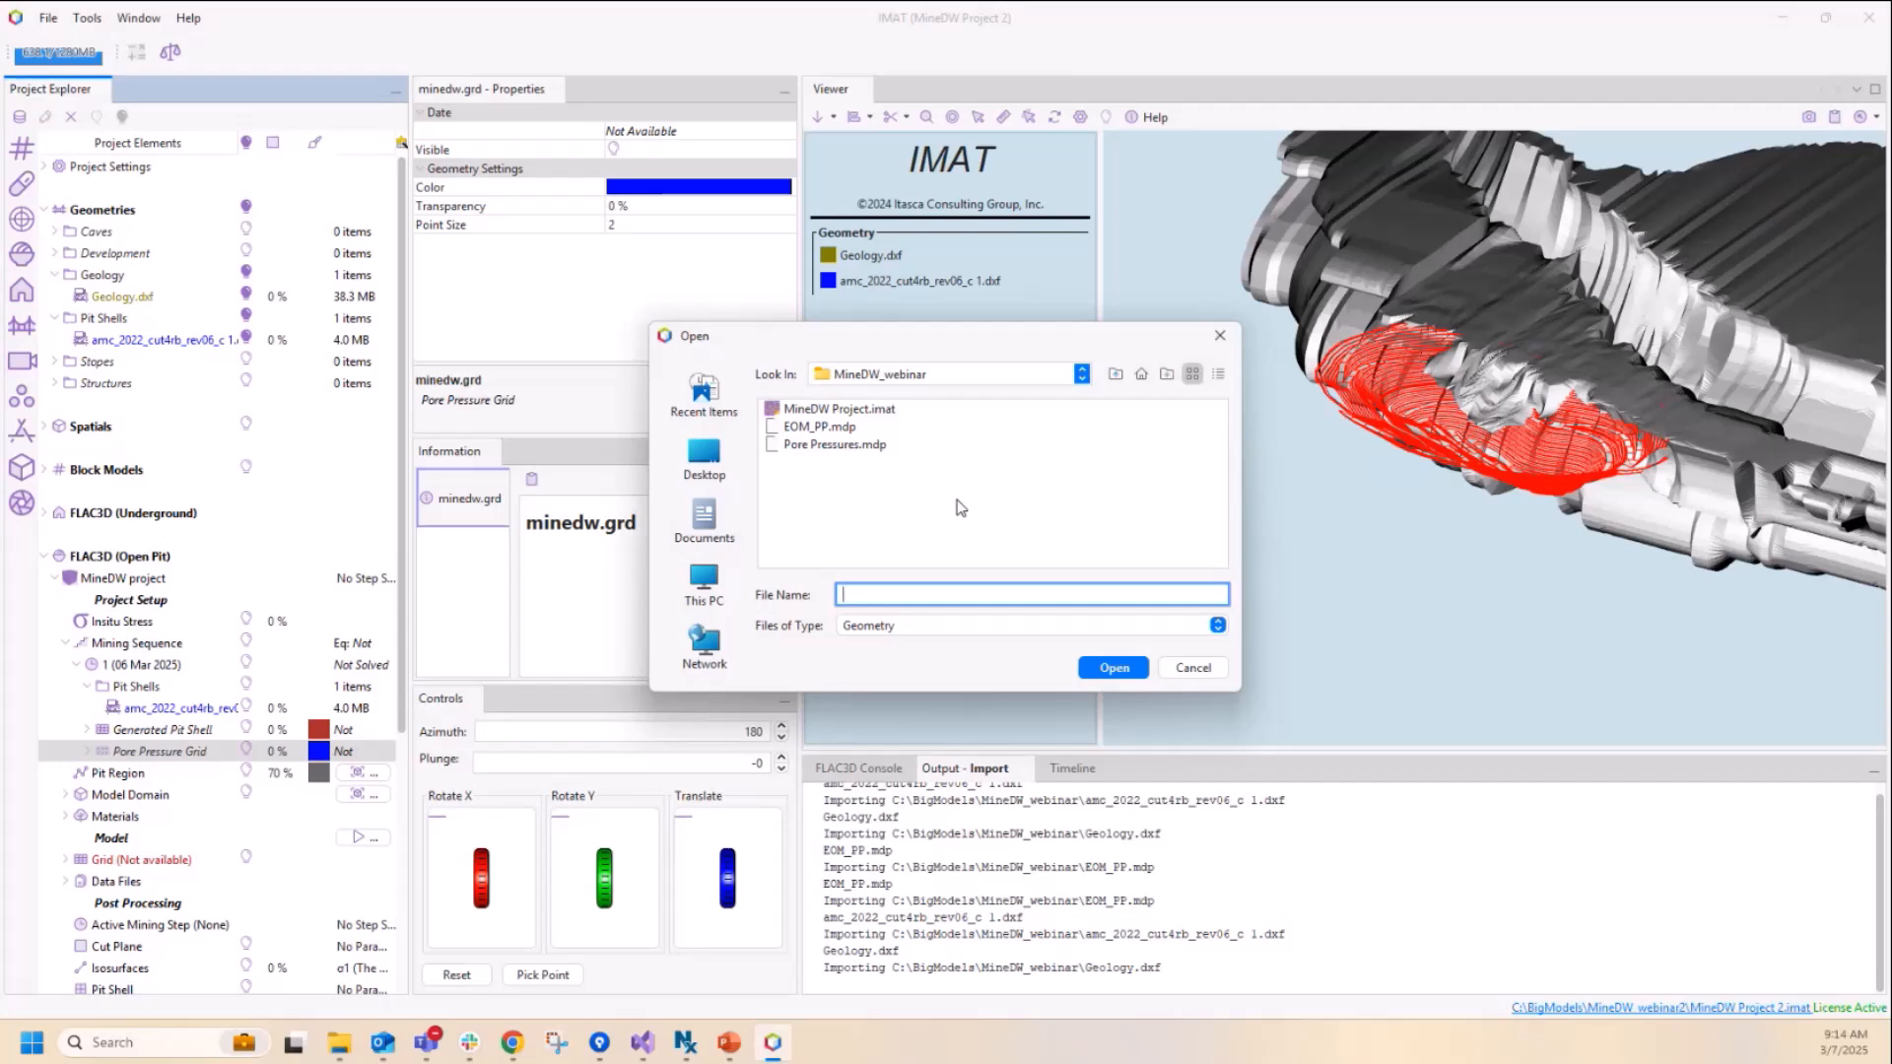
pyautogui.click(826, 434)
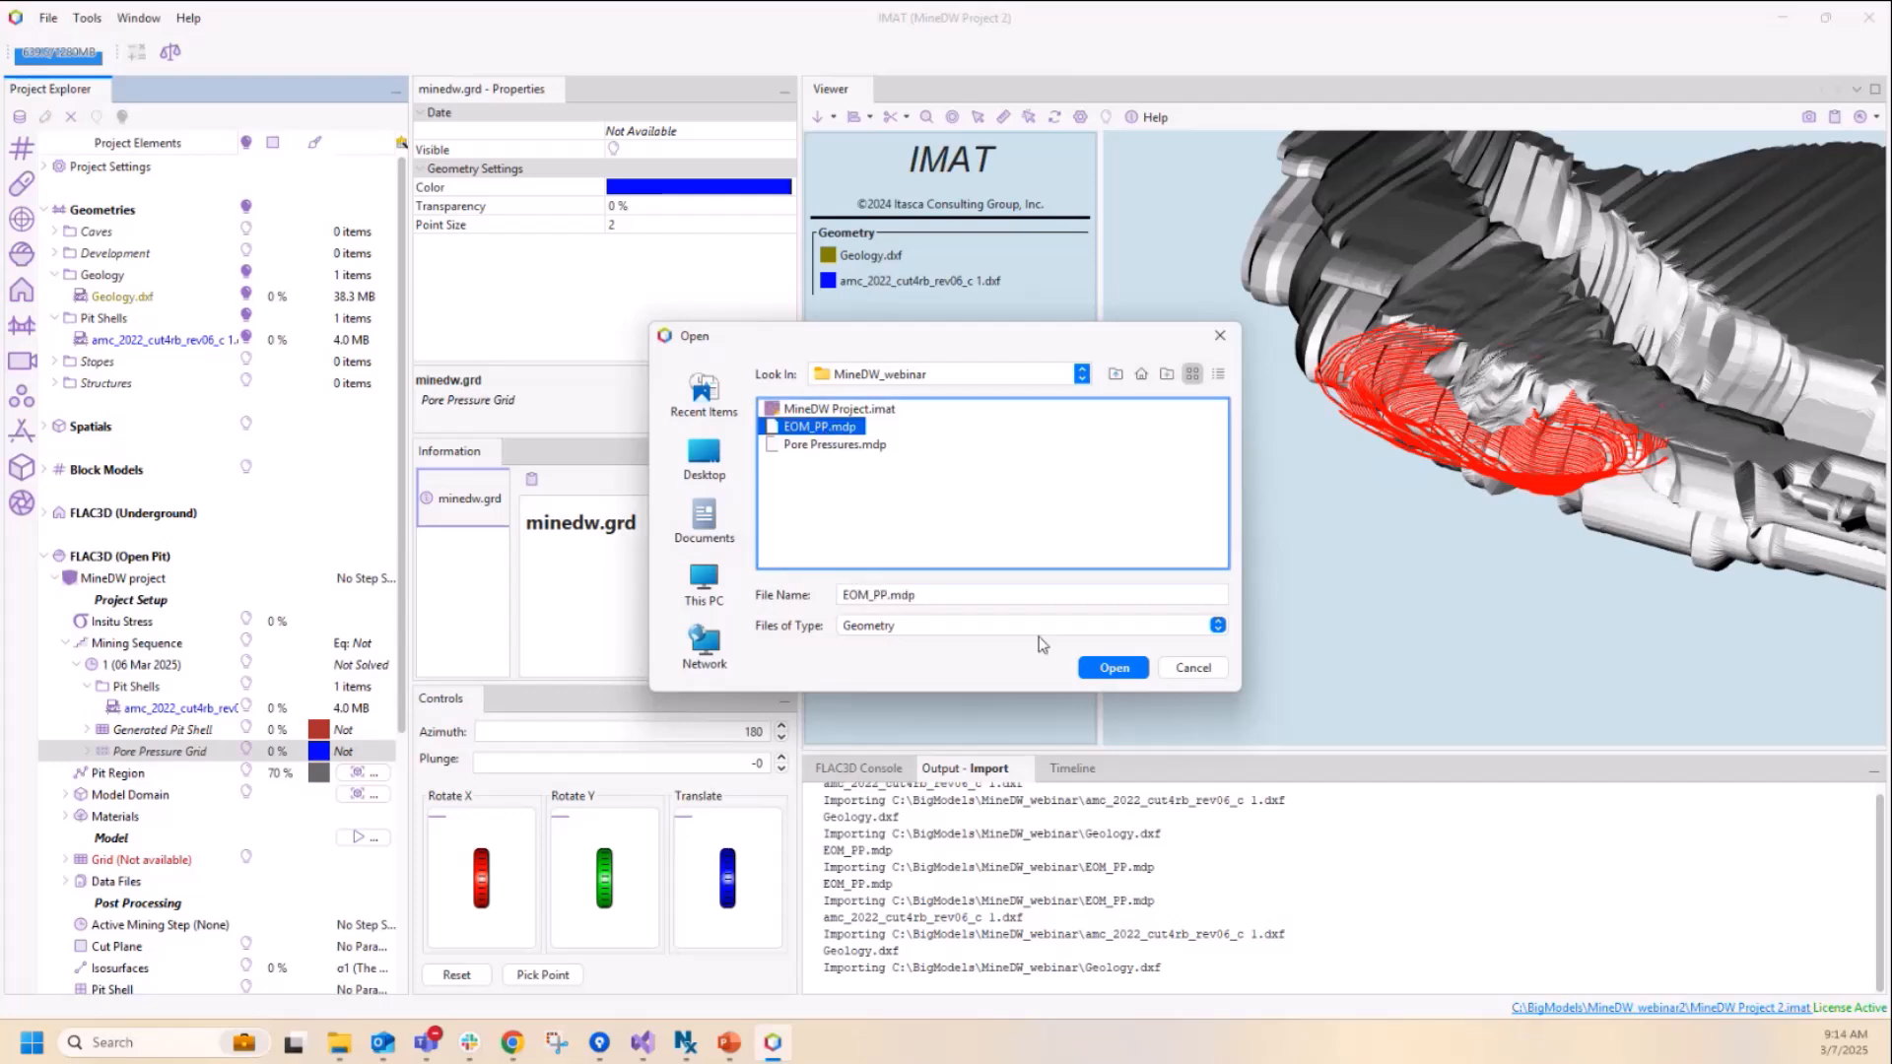
pyautogui.click(1117, 669)
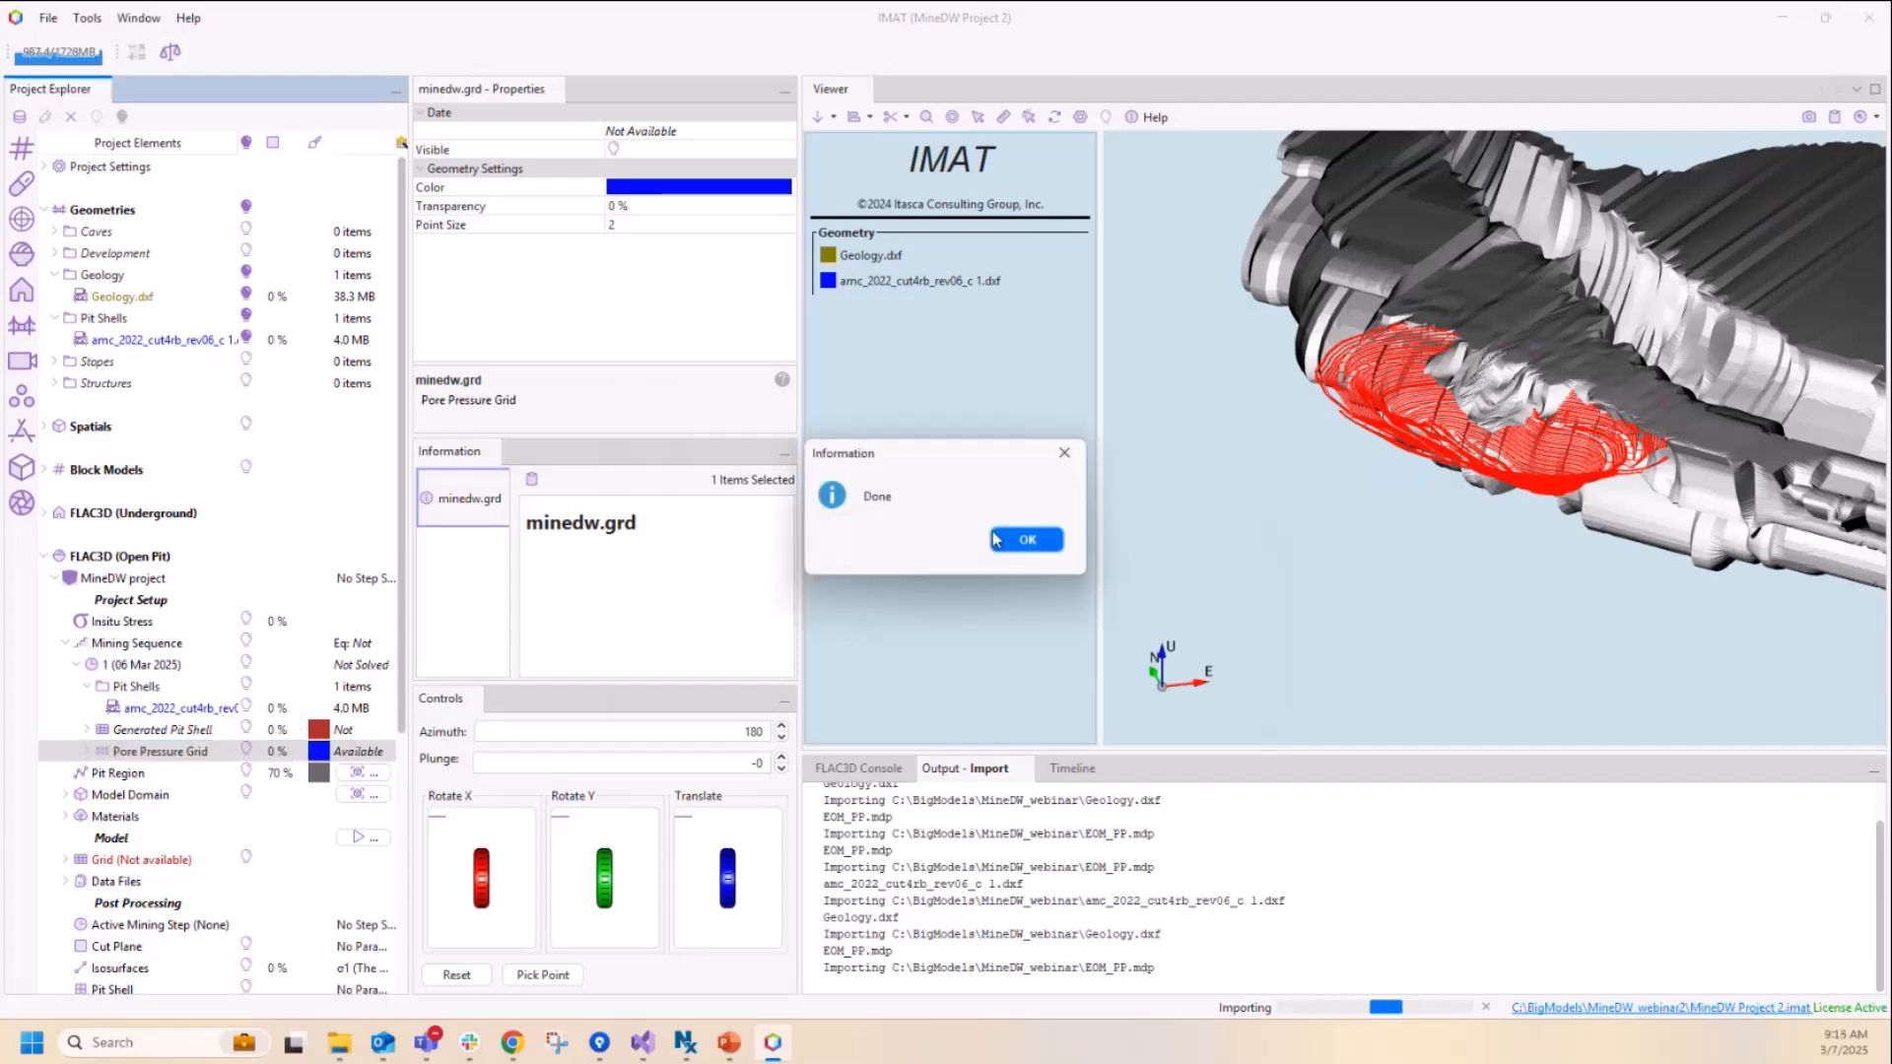
pyautogui.click(1025, 540)
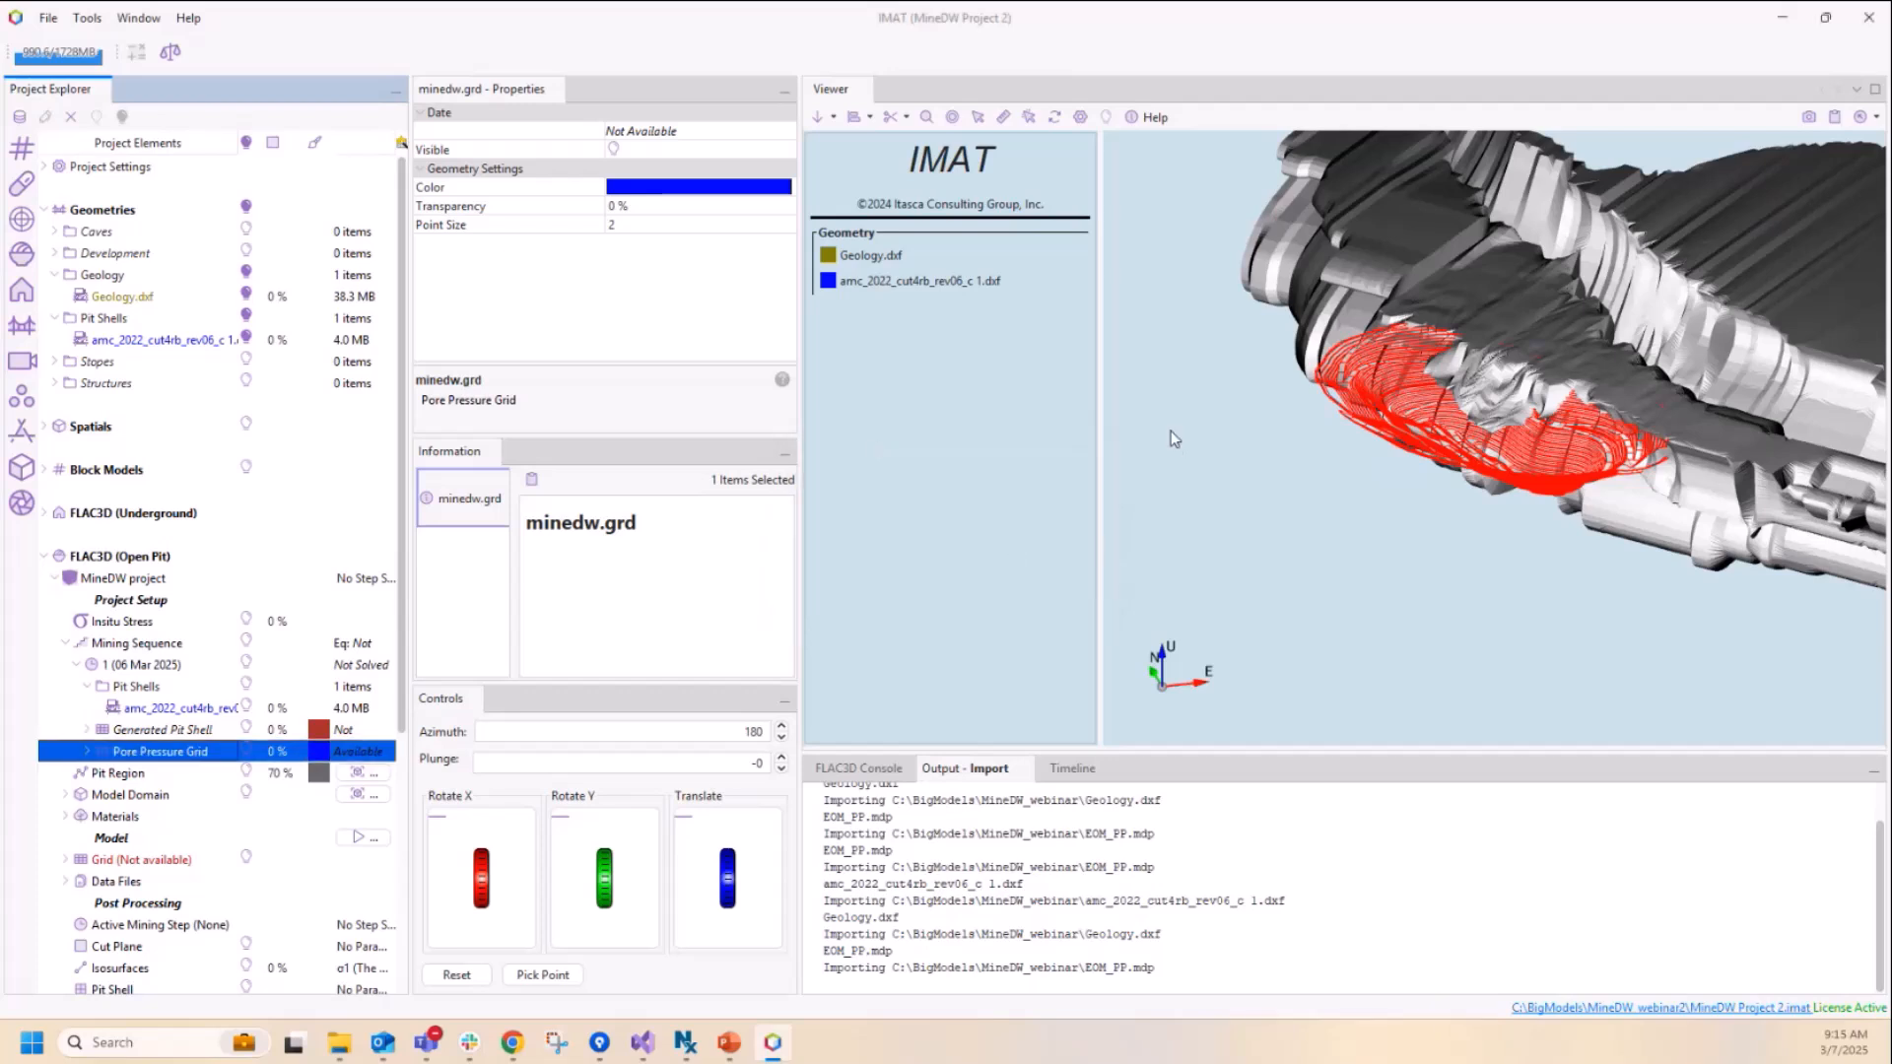
# Step: Hide Geology.dxf, display the imported grid's Pore Pressure cut plane and examine its location relative to the pit shell
pyautogui.click(247, 296)
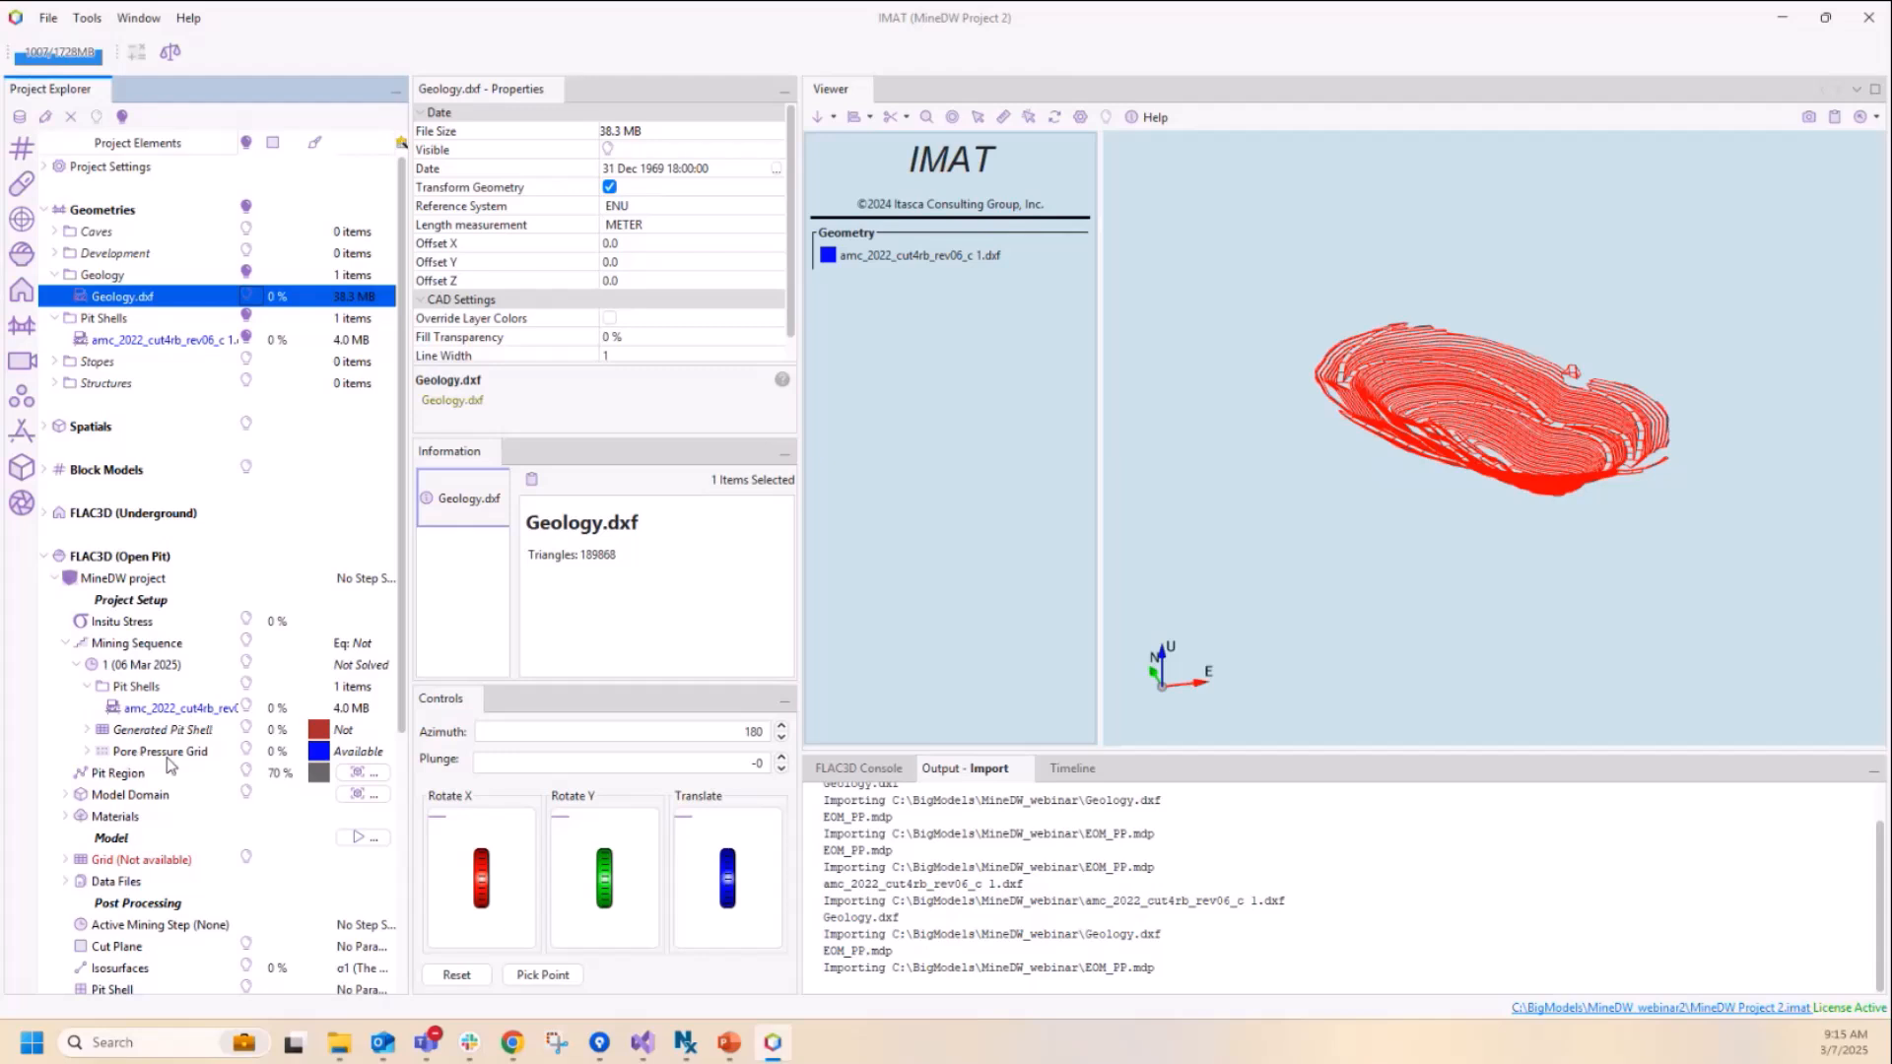
pyautogui.click(86, 753)
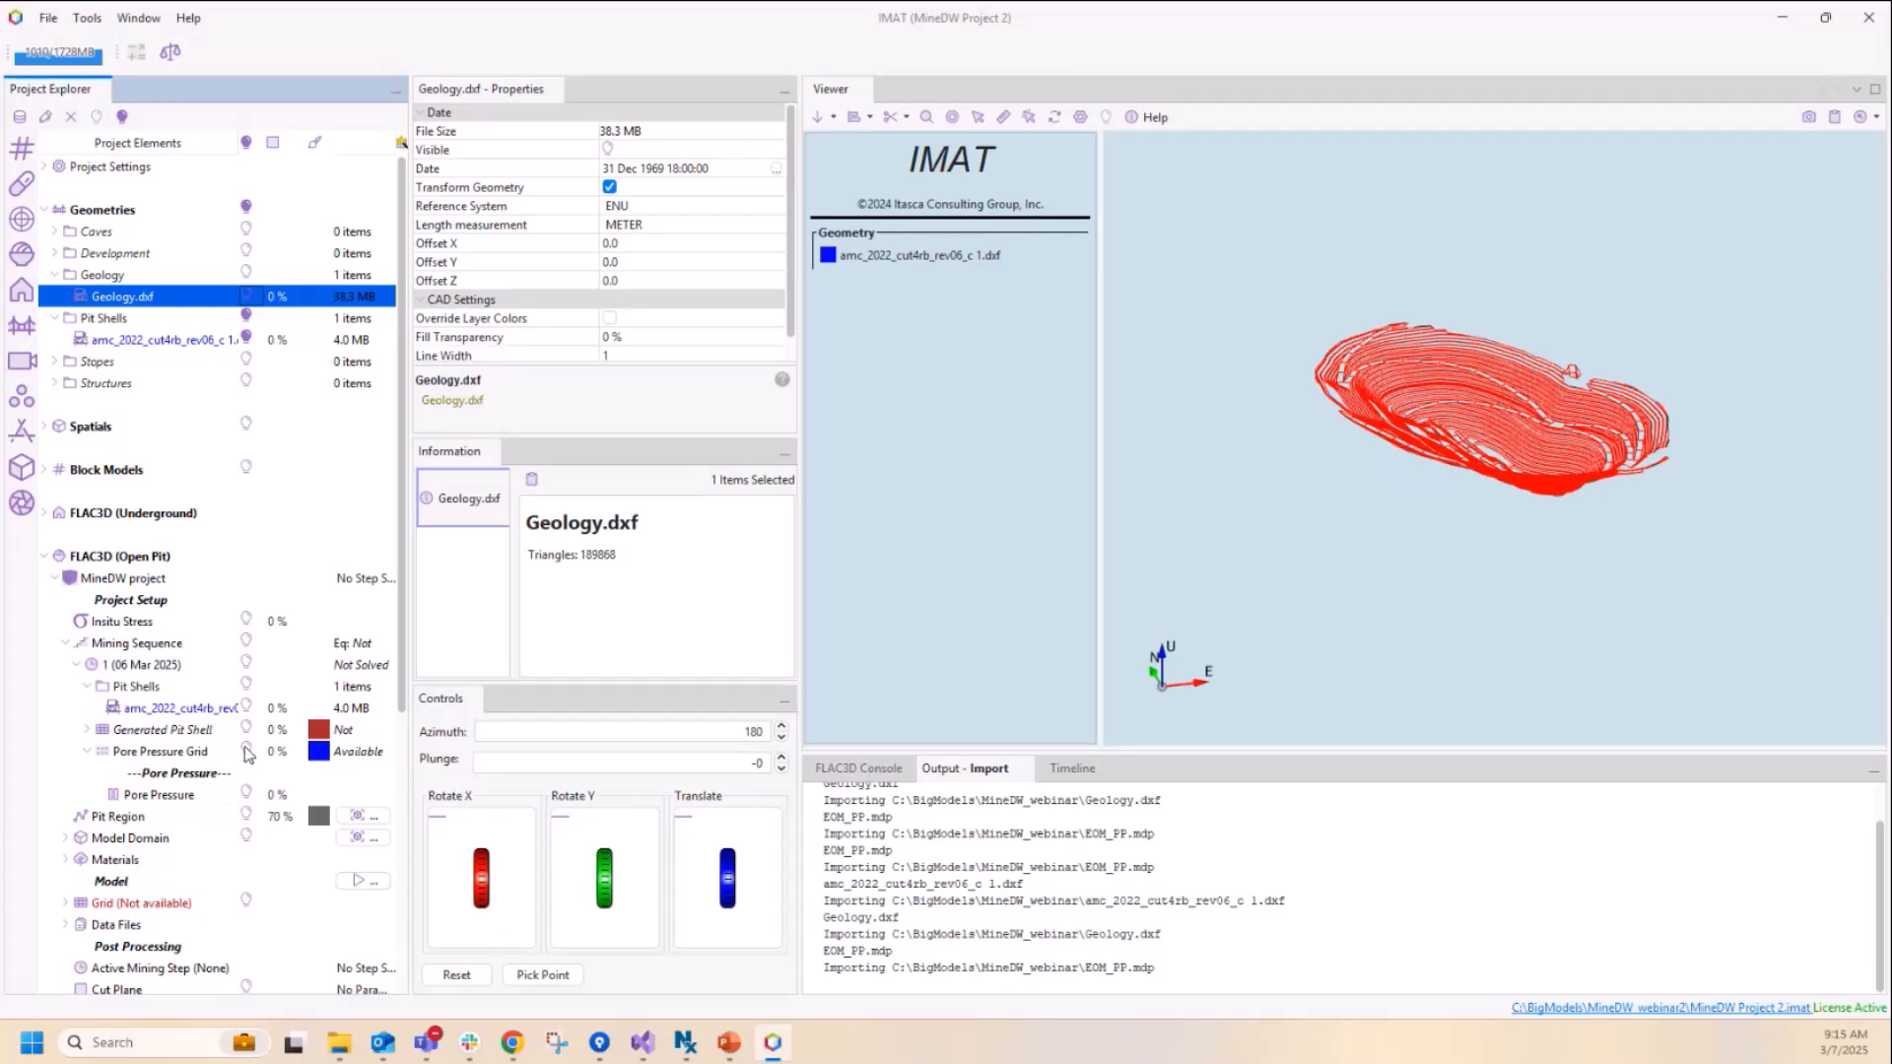
pyautogui.click(245, 797)
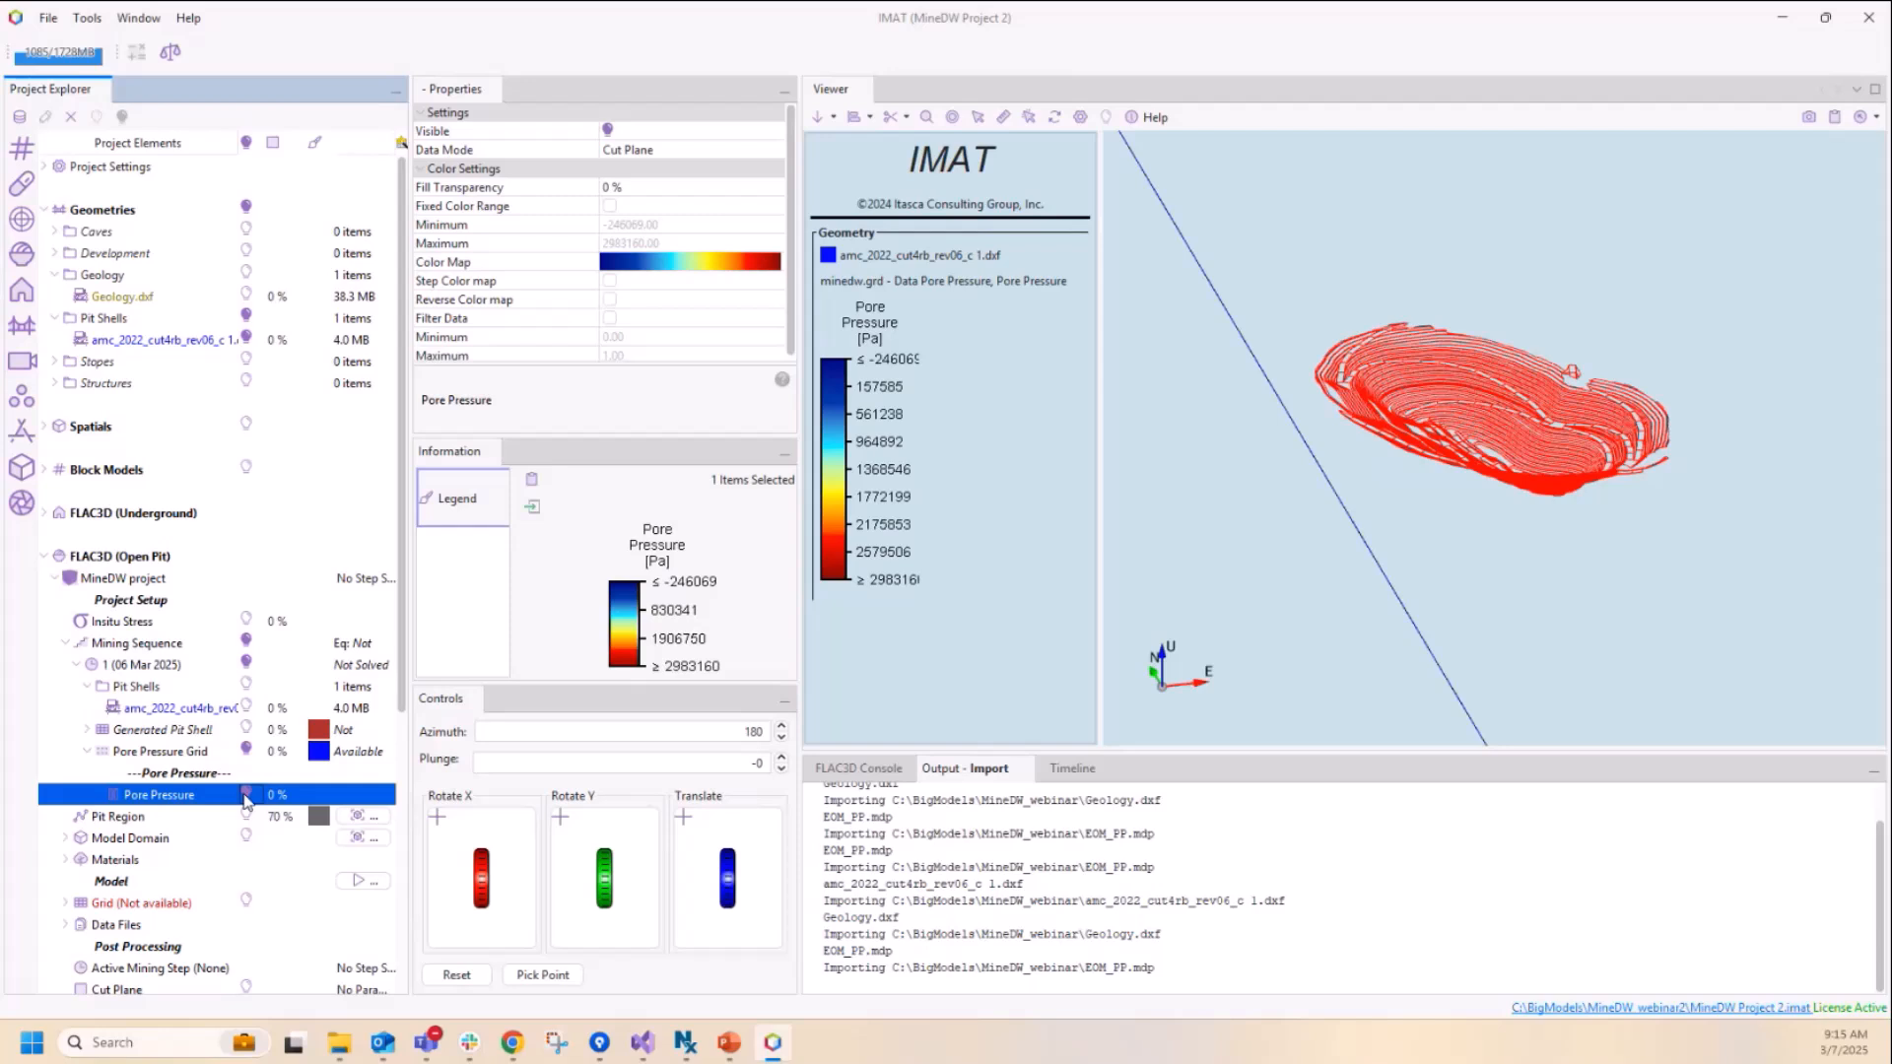
pyautogui.click(928, 122)
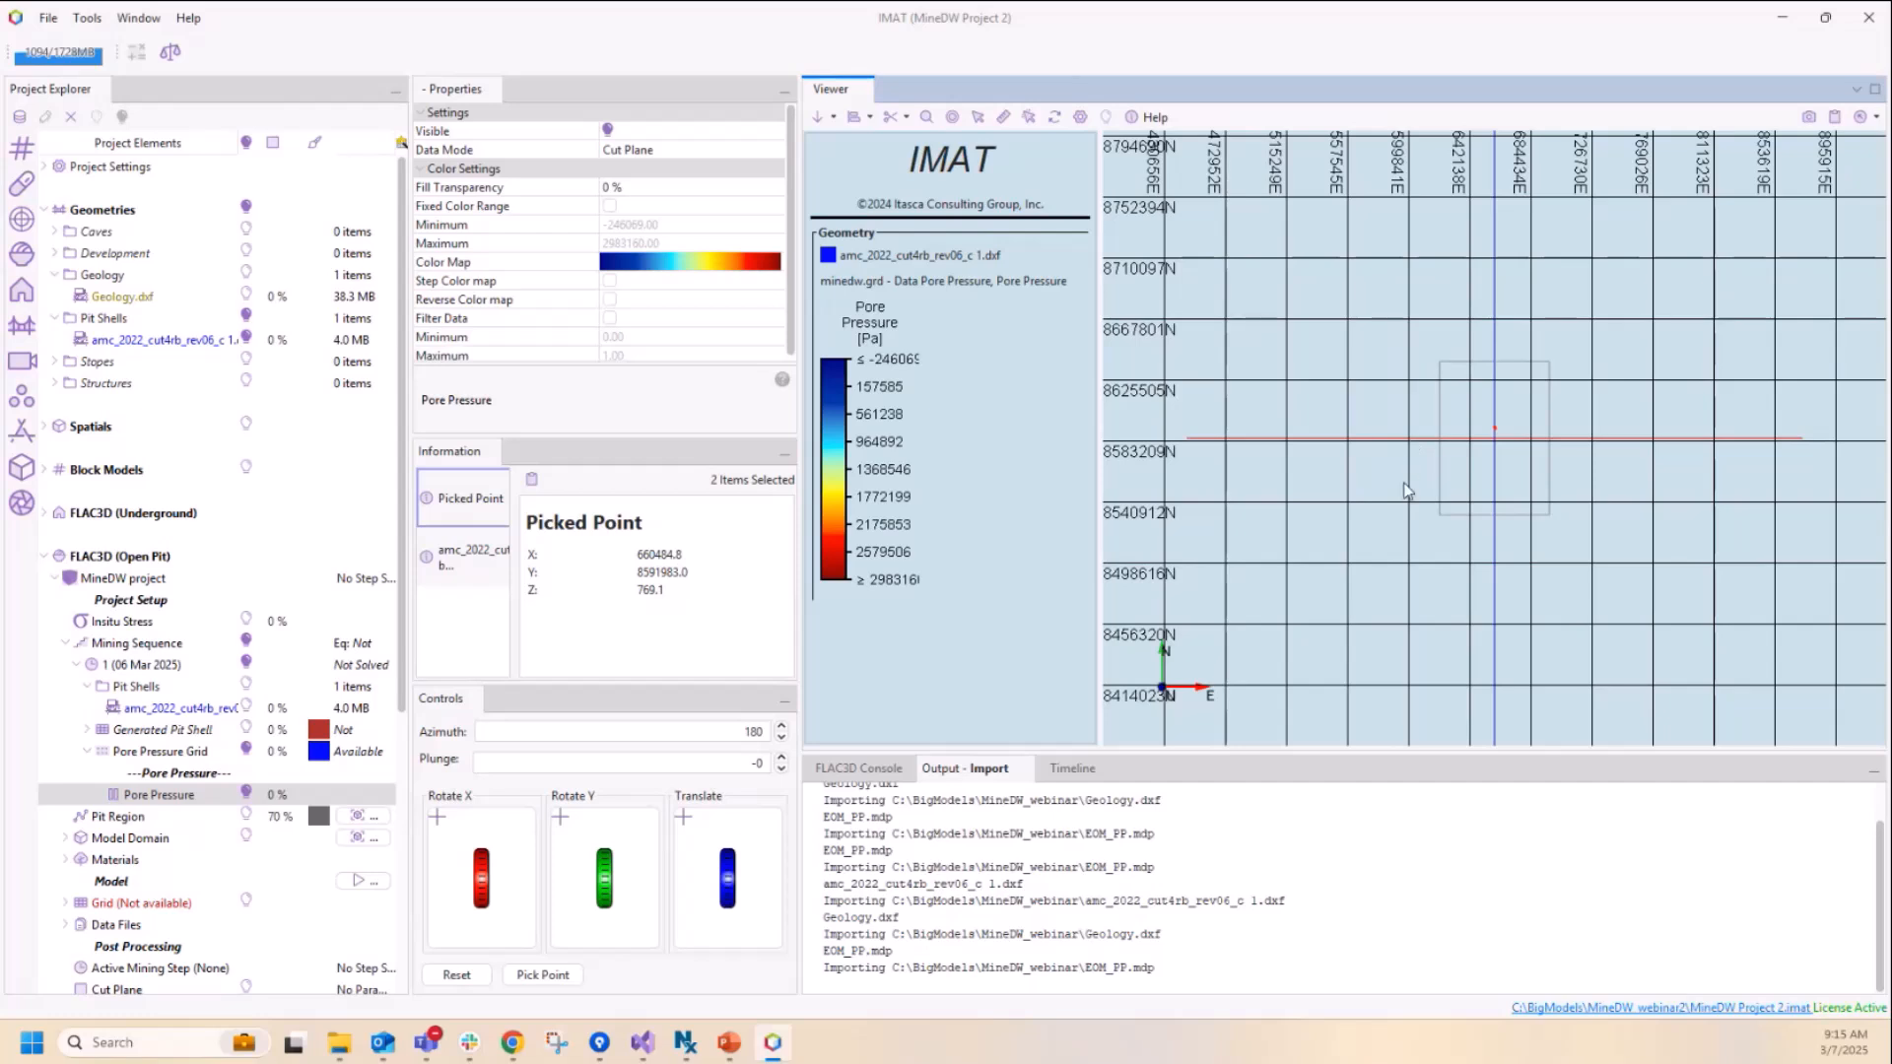
pyautogui.moveTo(1406, 528); pyautogui.dragTo(1491, 453, button='right')
pyautogui.scroll(3, 1501, 426)
pyautogui.moveTo(1431, 521); pyautogui.dragTo(1434, 445, button='right')
pyautogui.scroll(6, 1432, 445)
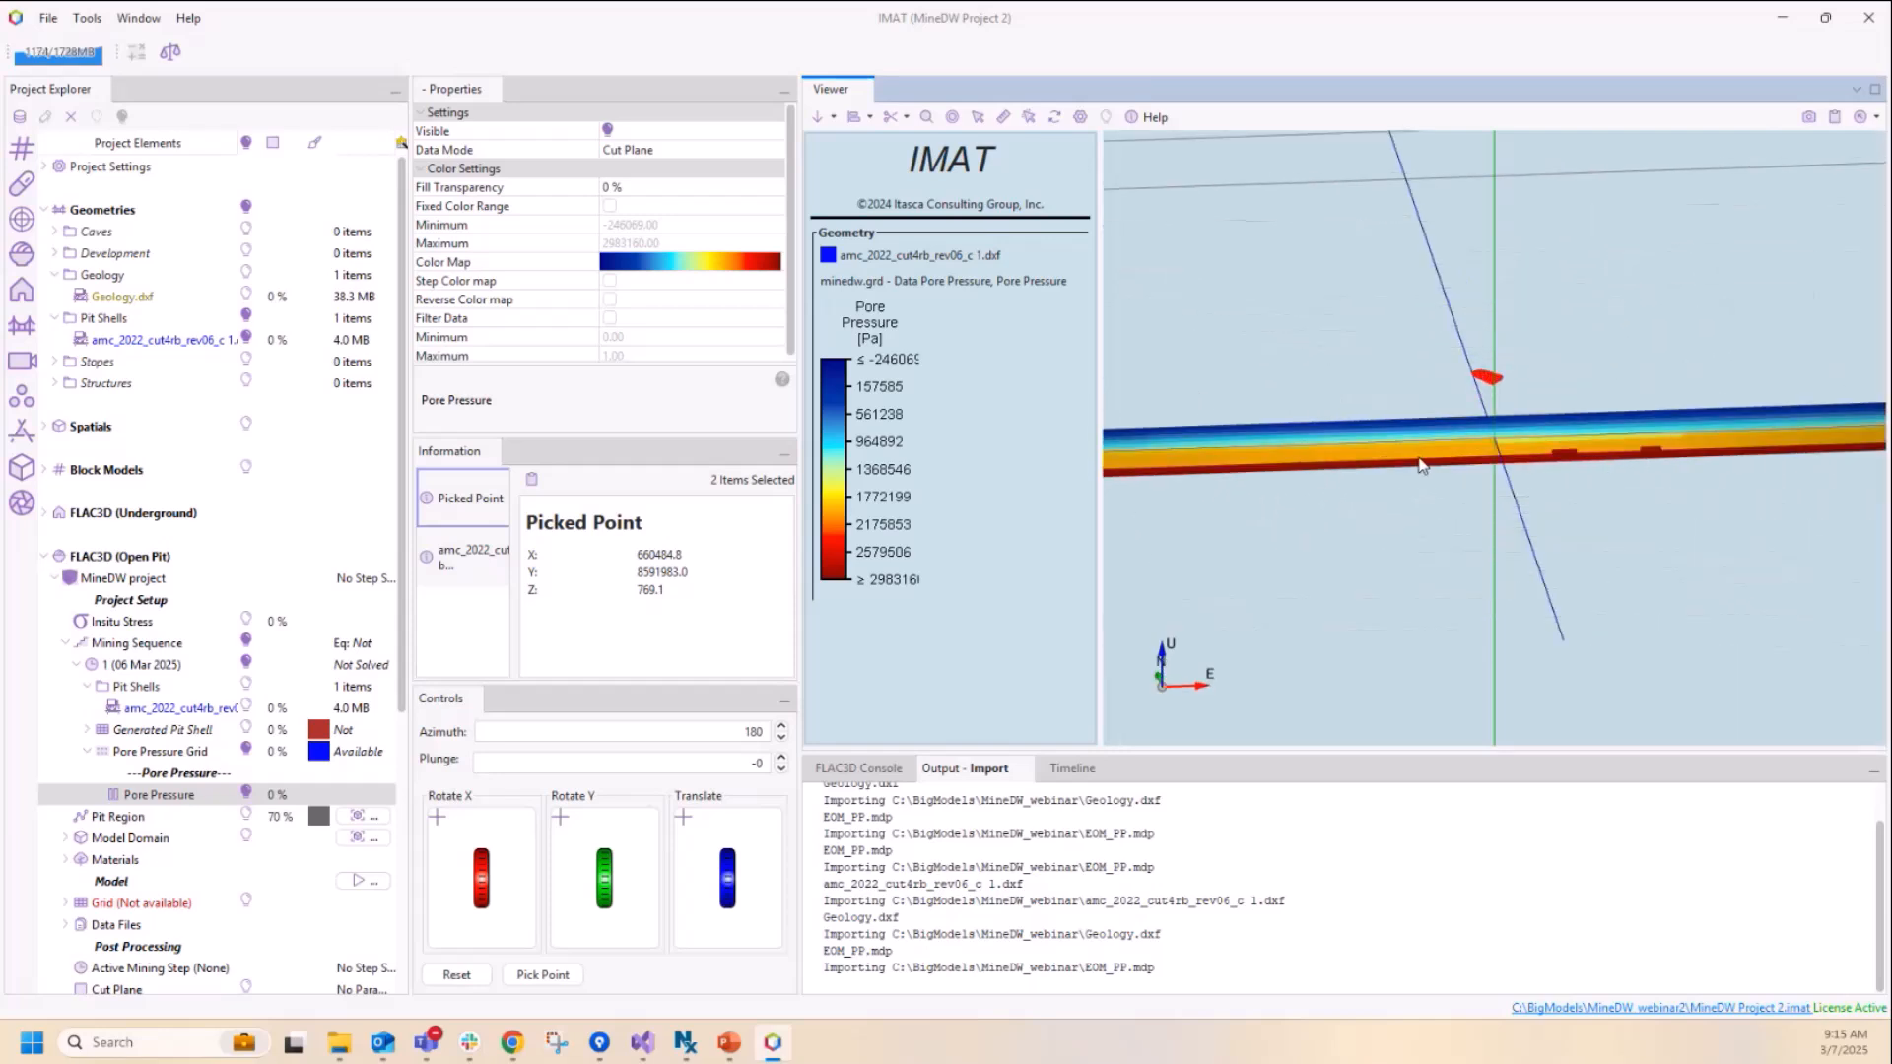
pyautogui.moveTo(1422, 462); pyautogui.dragTo(1518, 465, button='right')
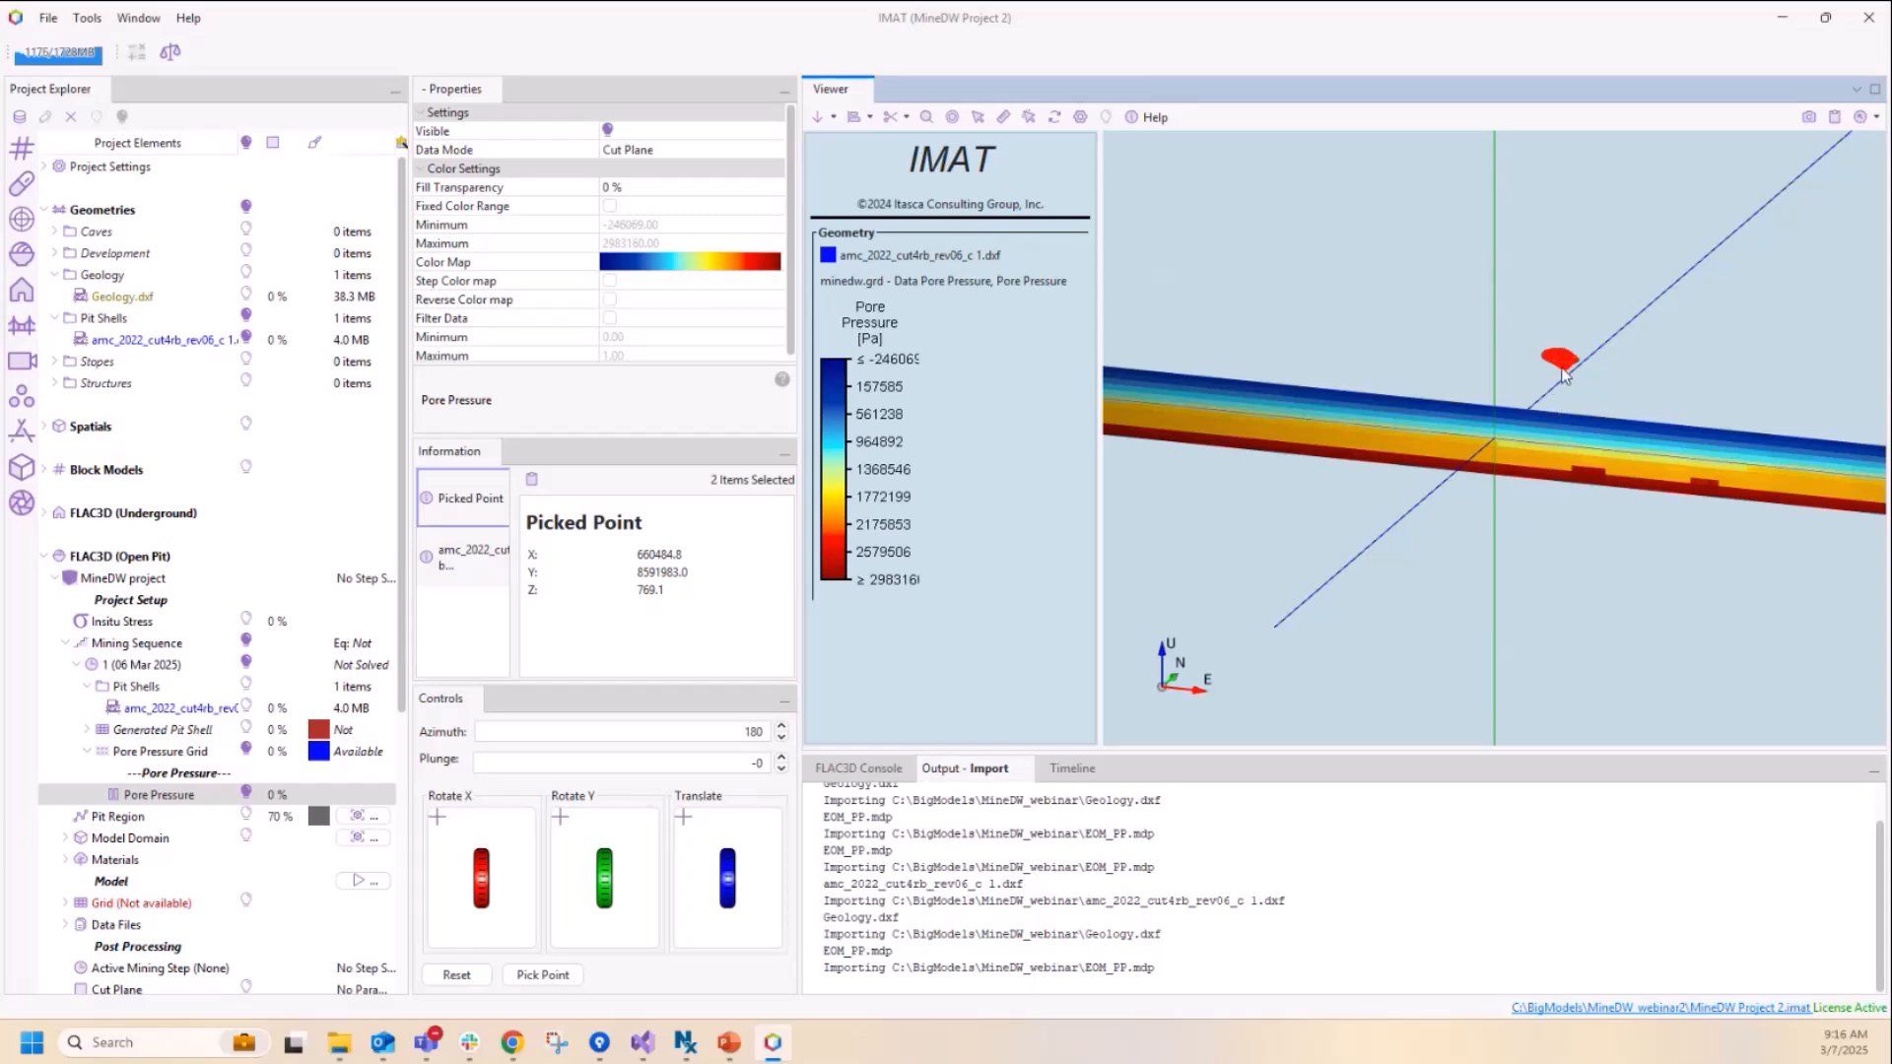
pyautogui.scroll(-2, 736, 871)
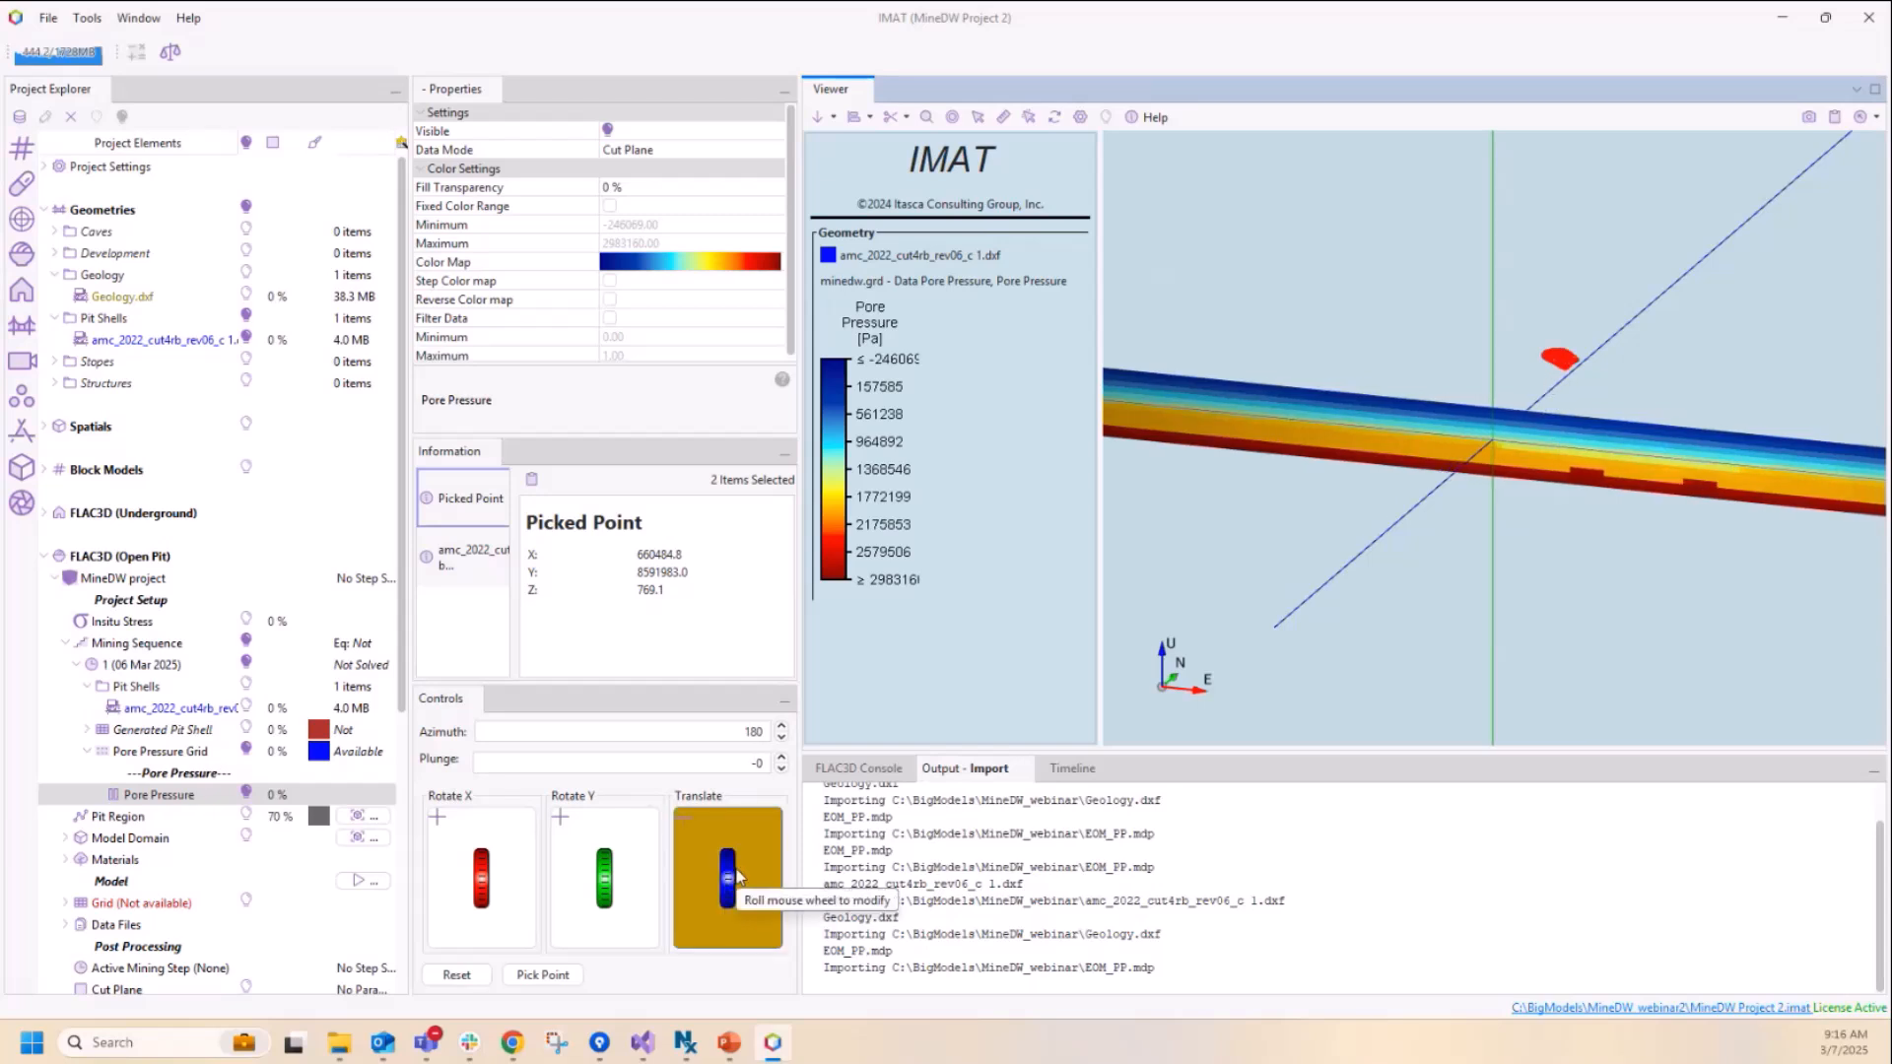
# Step: Position the cut plane through the pit by picking a point on the pit shell, and enable the step color map for Pore Pressure
pyautogui.scroll(-4, 736, 875)
pyautogui.click(544, 977)
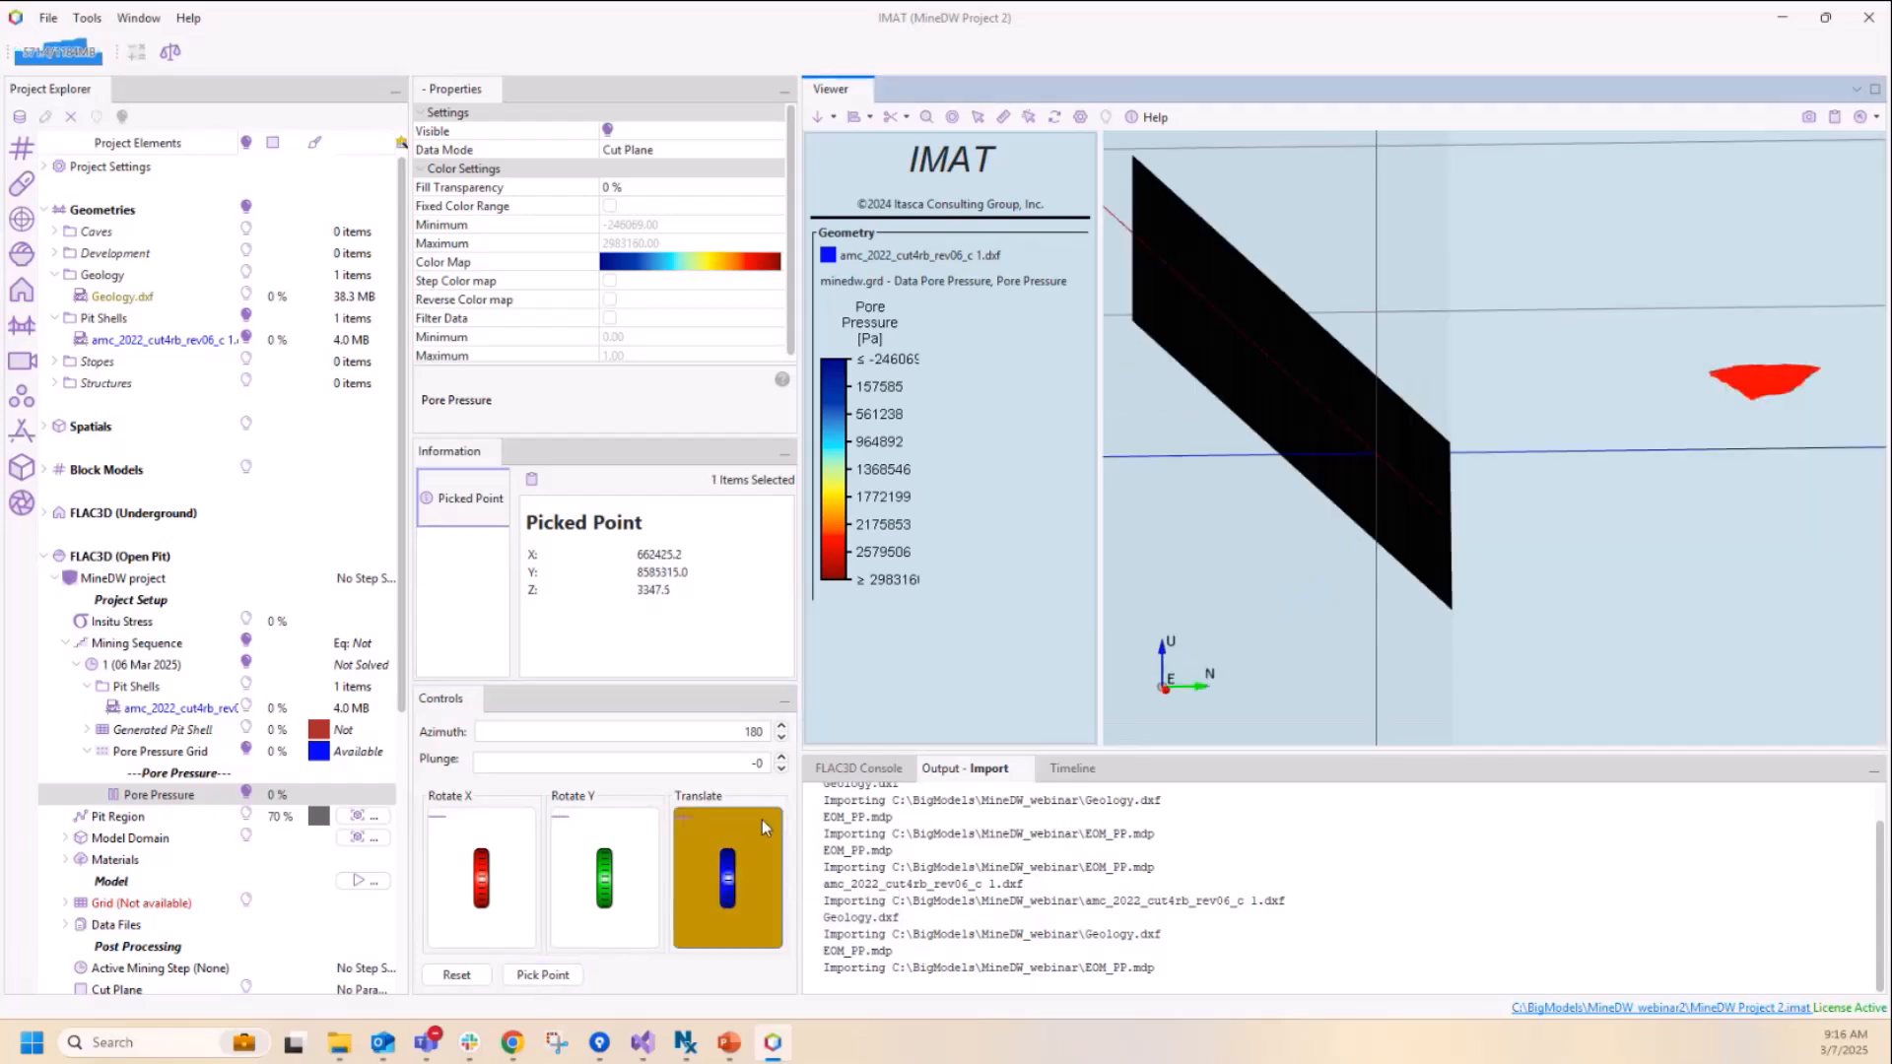
pyautogui.click(543, 975)
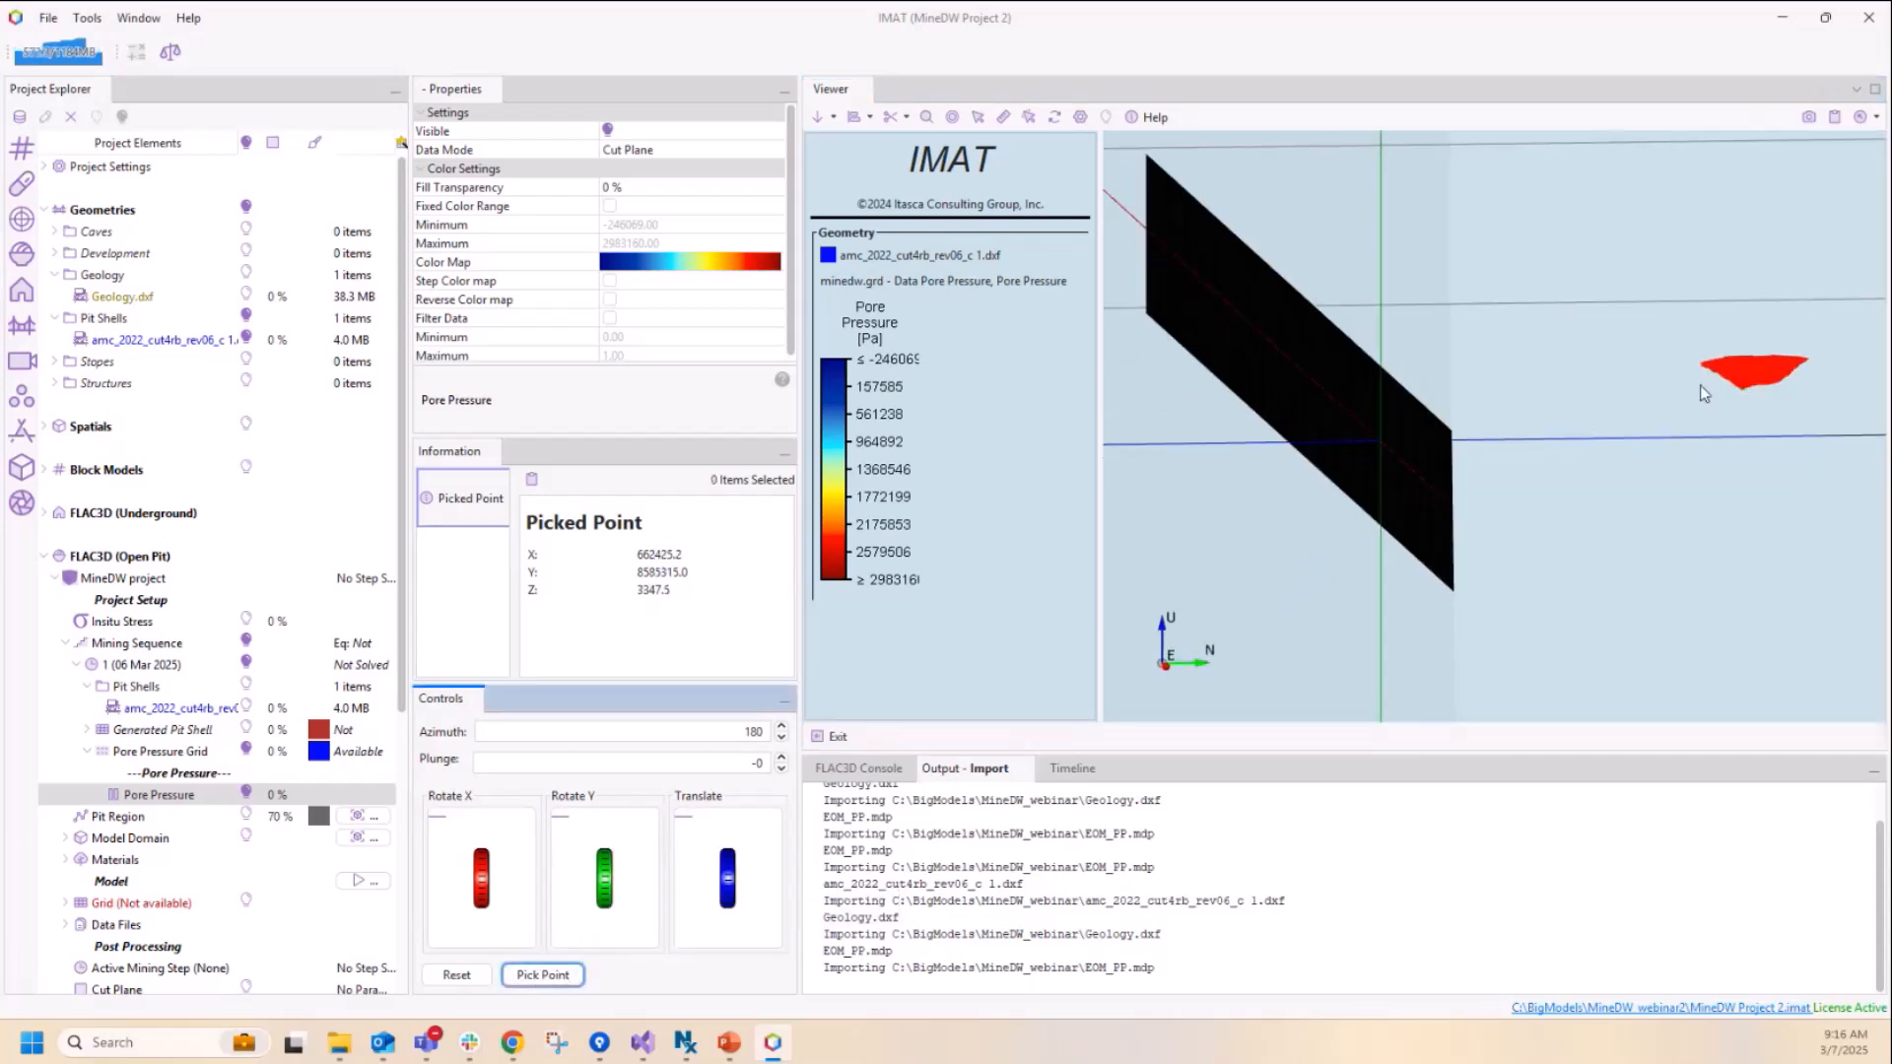
pyautogui.click(1746, 379)
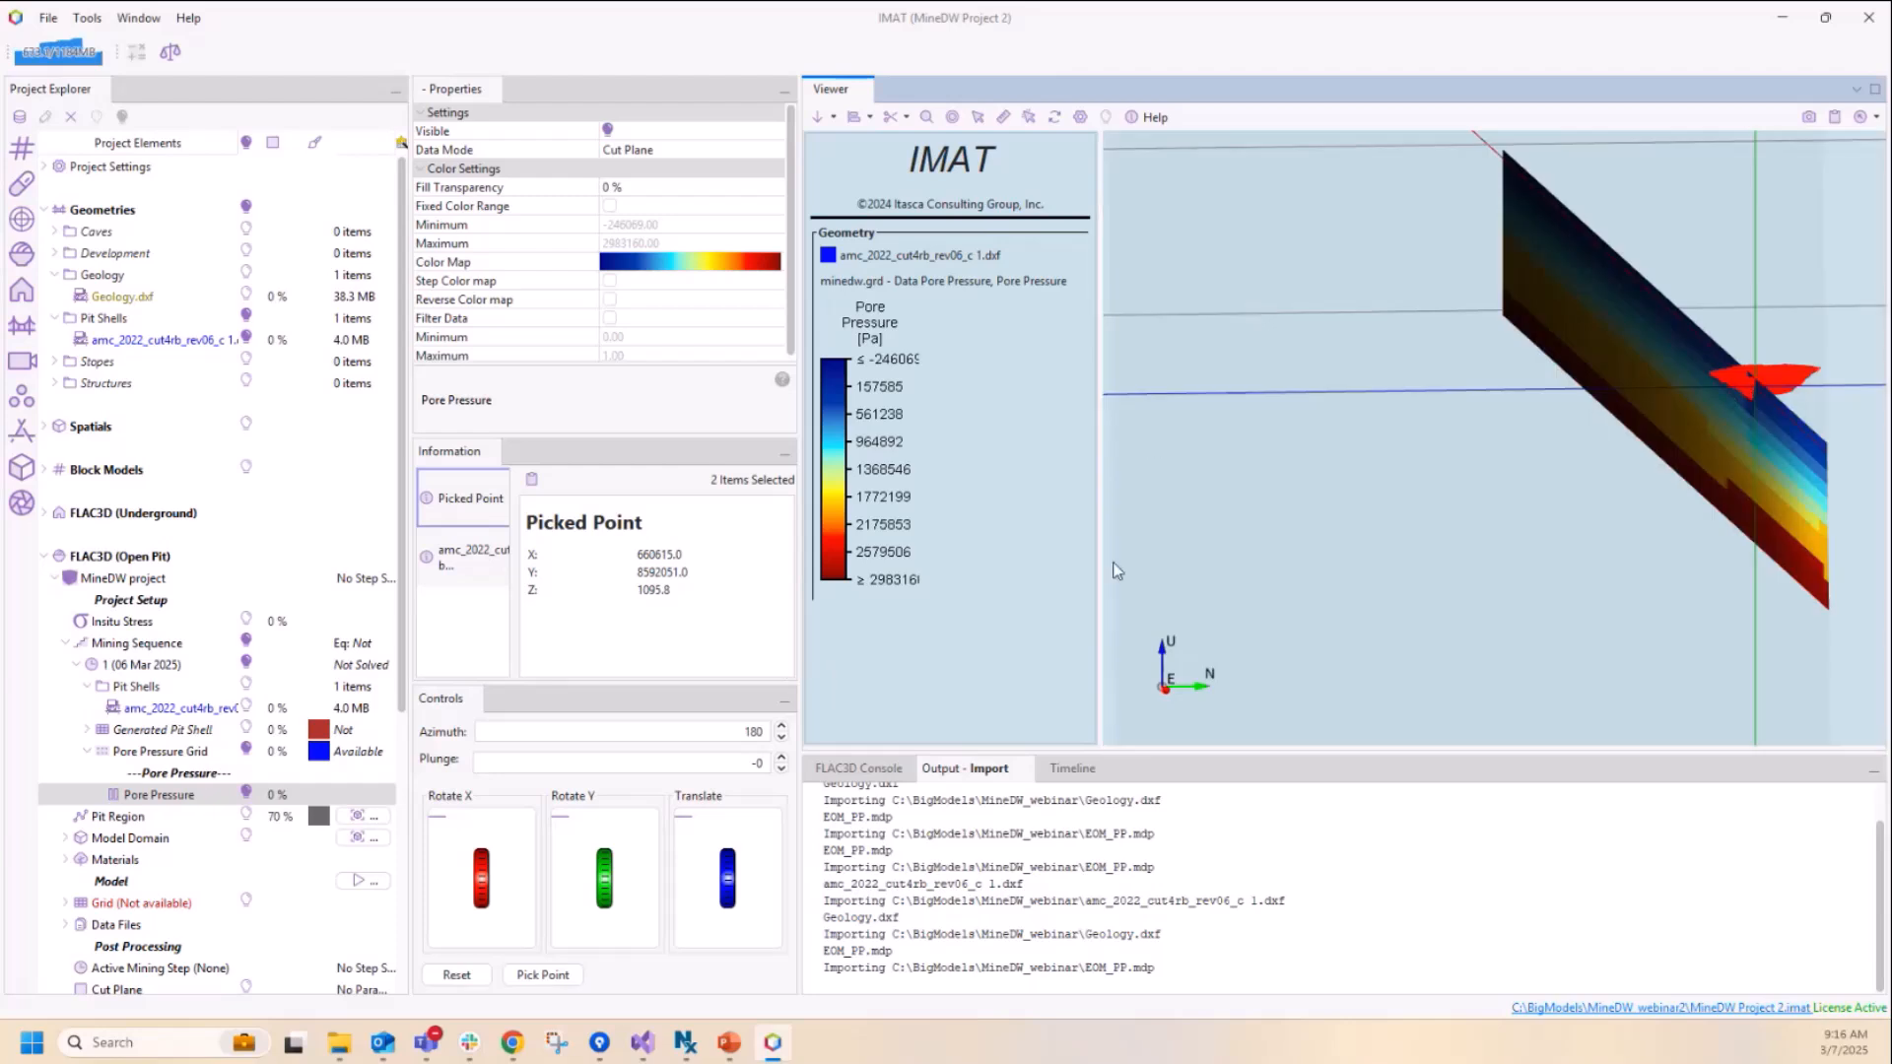
pyautogui.moveTo(1261, 529)
pyautogui.mouseDown(button='right')
pyautogui.moveTo(1385, 539)
pyautogui.moveTo(1526, 463)
pyautogui.moveTo(1530, 441)
pyautogui.moveTo(1375, 444)
pyautogui.moveTo(1534, 435)
pyautogui.moveTo(1541, 414)
pyautogui.moveTo(1507, 427)
pyautogui.moveTo(1562, 518)
pyautogui.moveTo(1575, 498)
pyautogui.mouseUp(button='right')
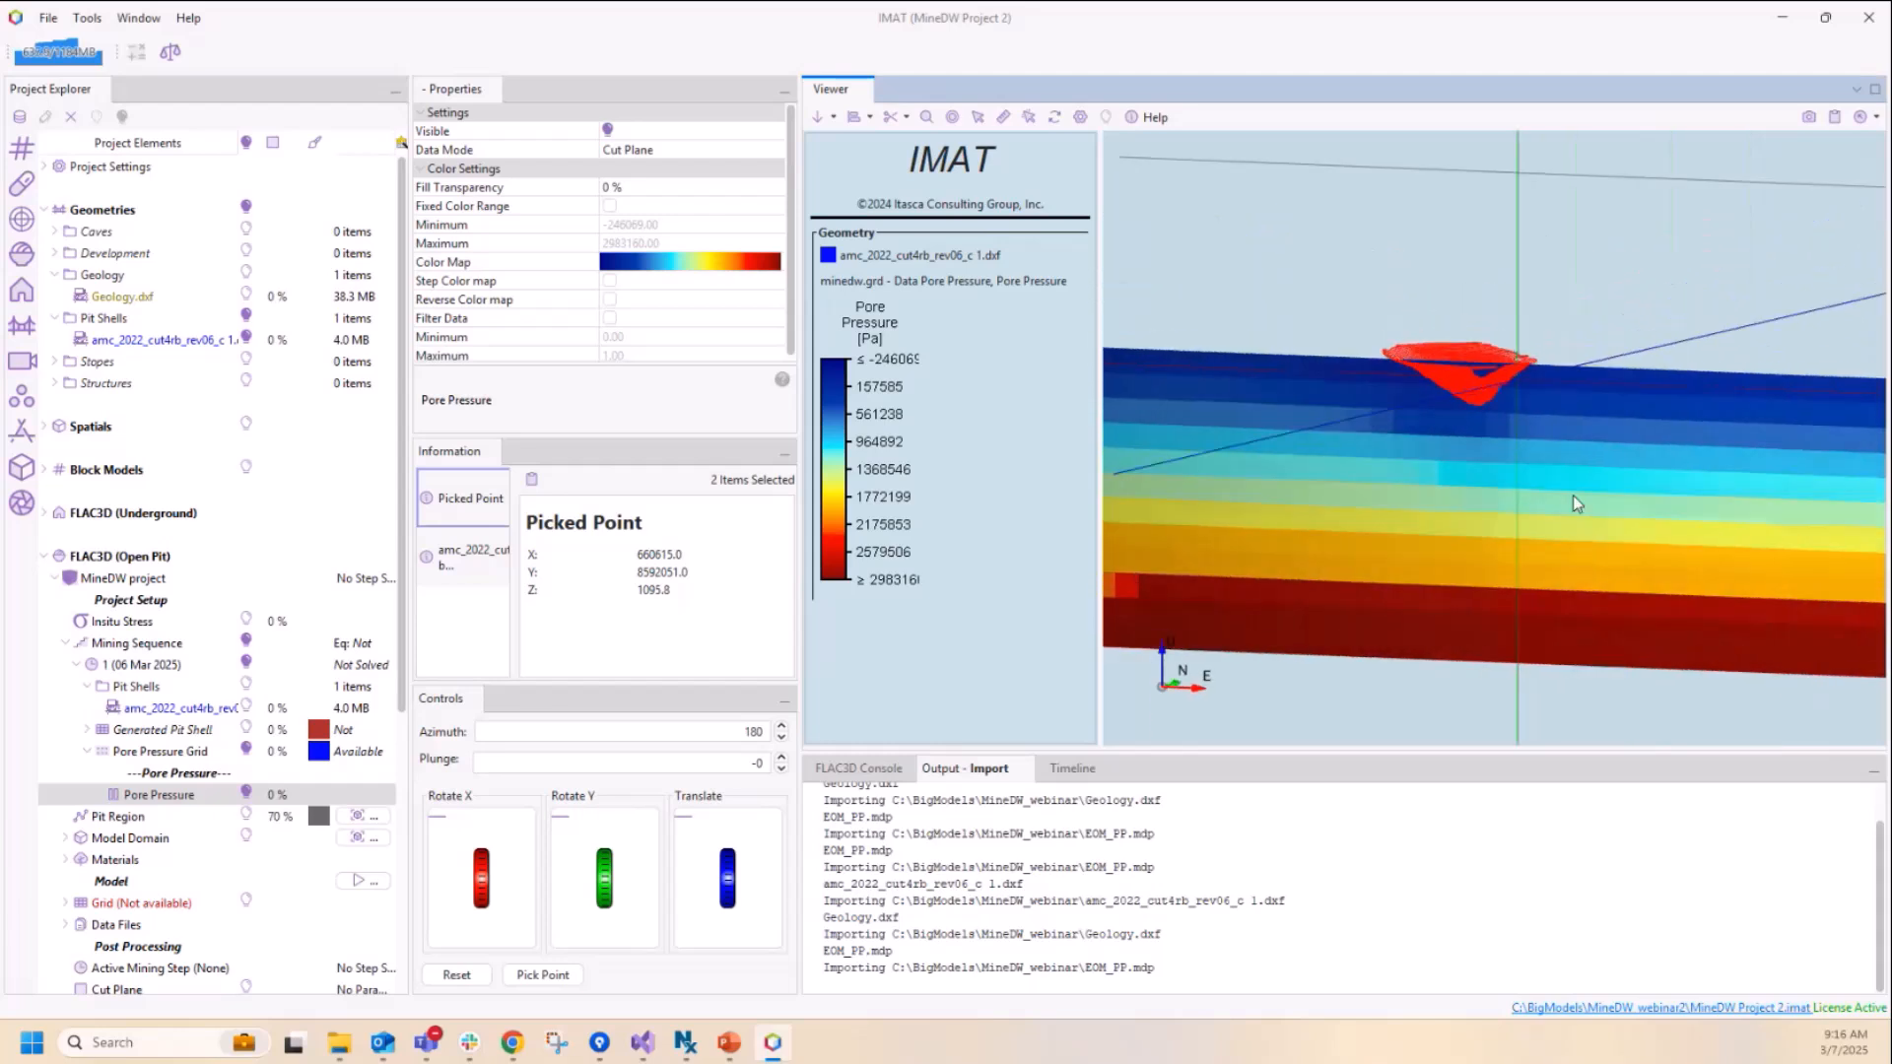
pyautogui.scroll(3, 1573, 495)
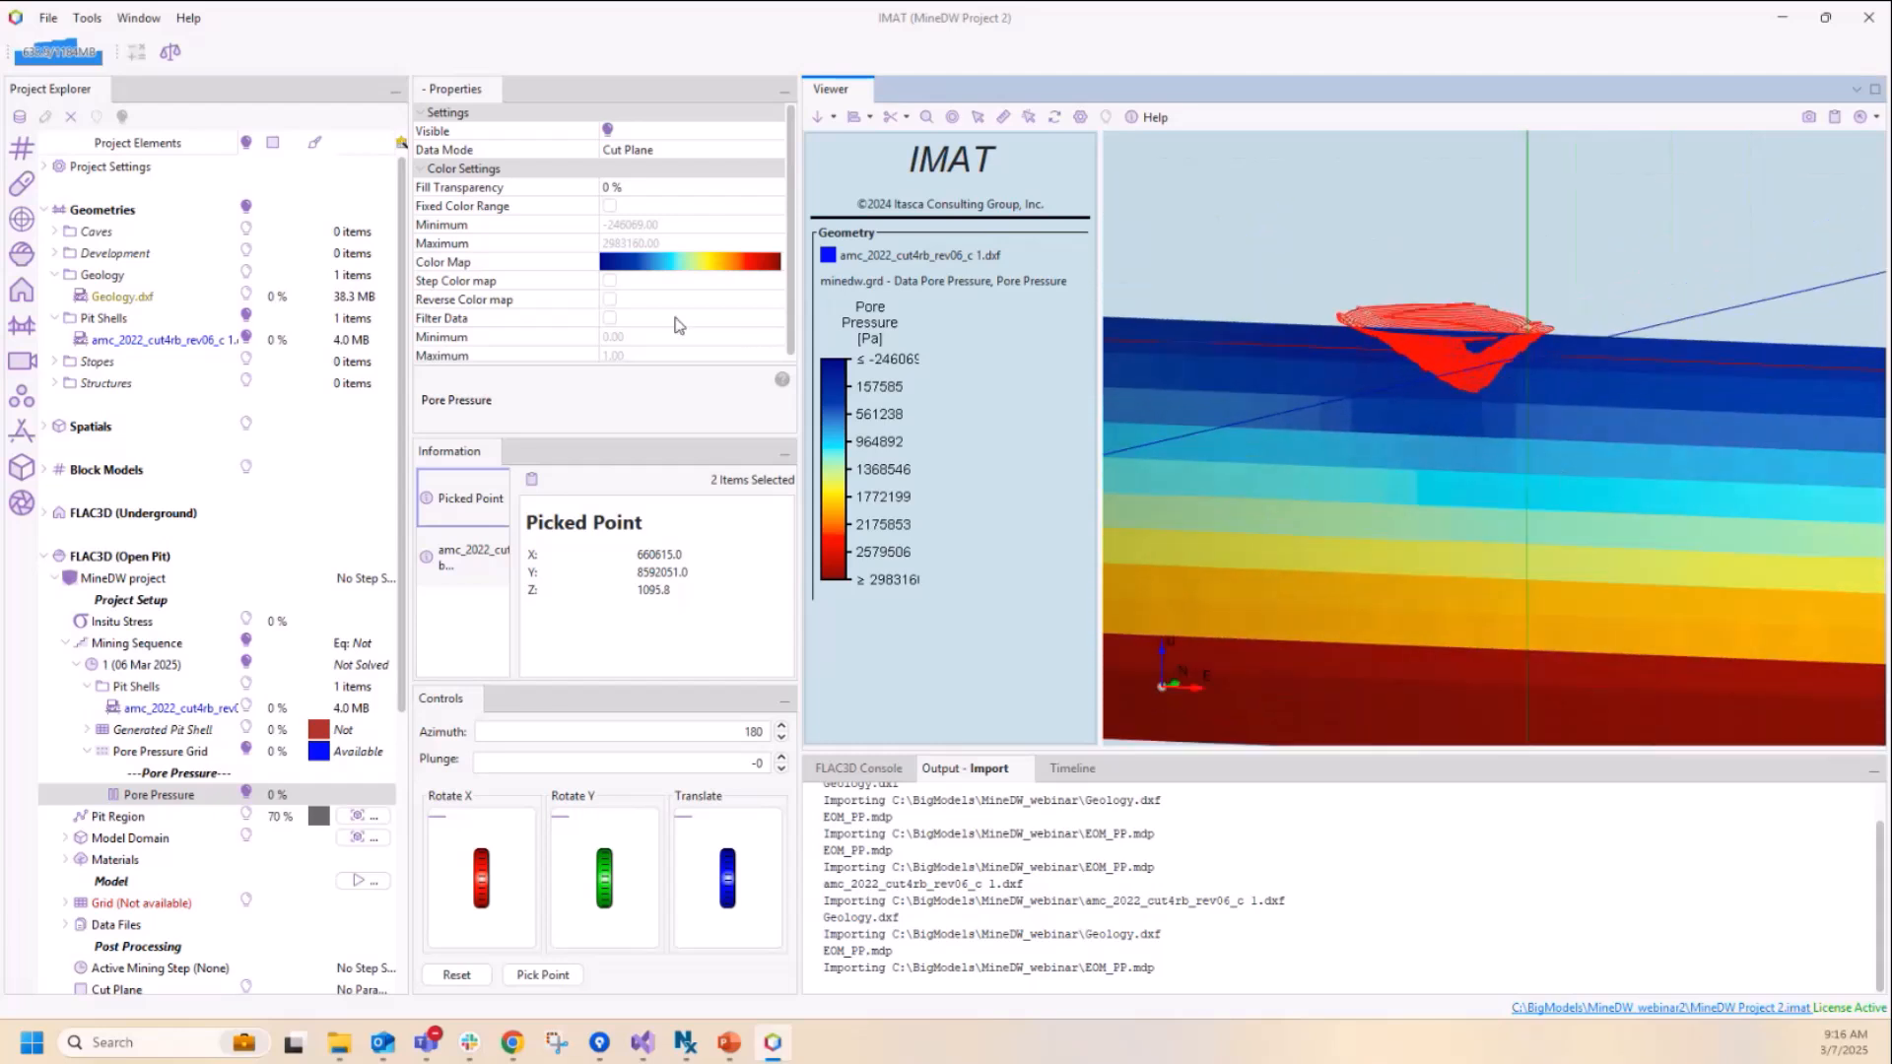
pyautogui.click(612, 282)
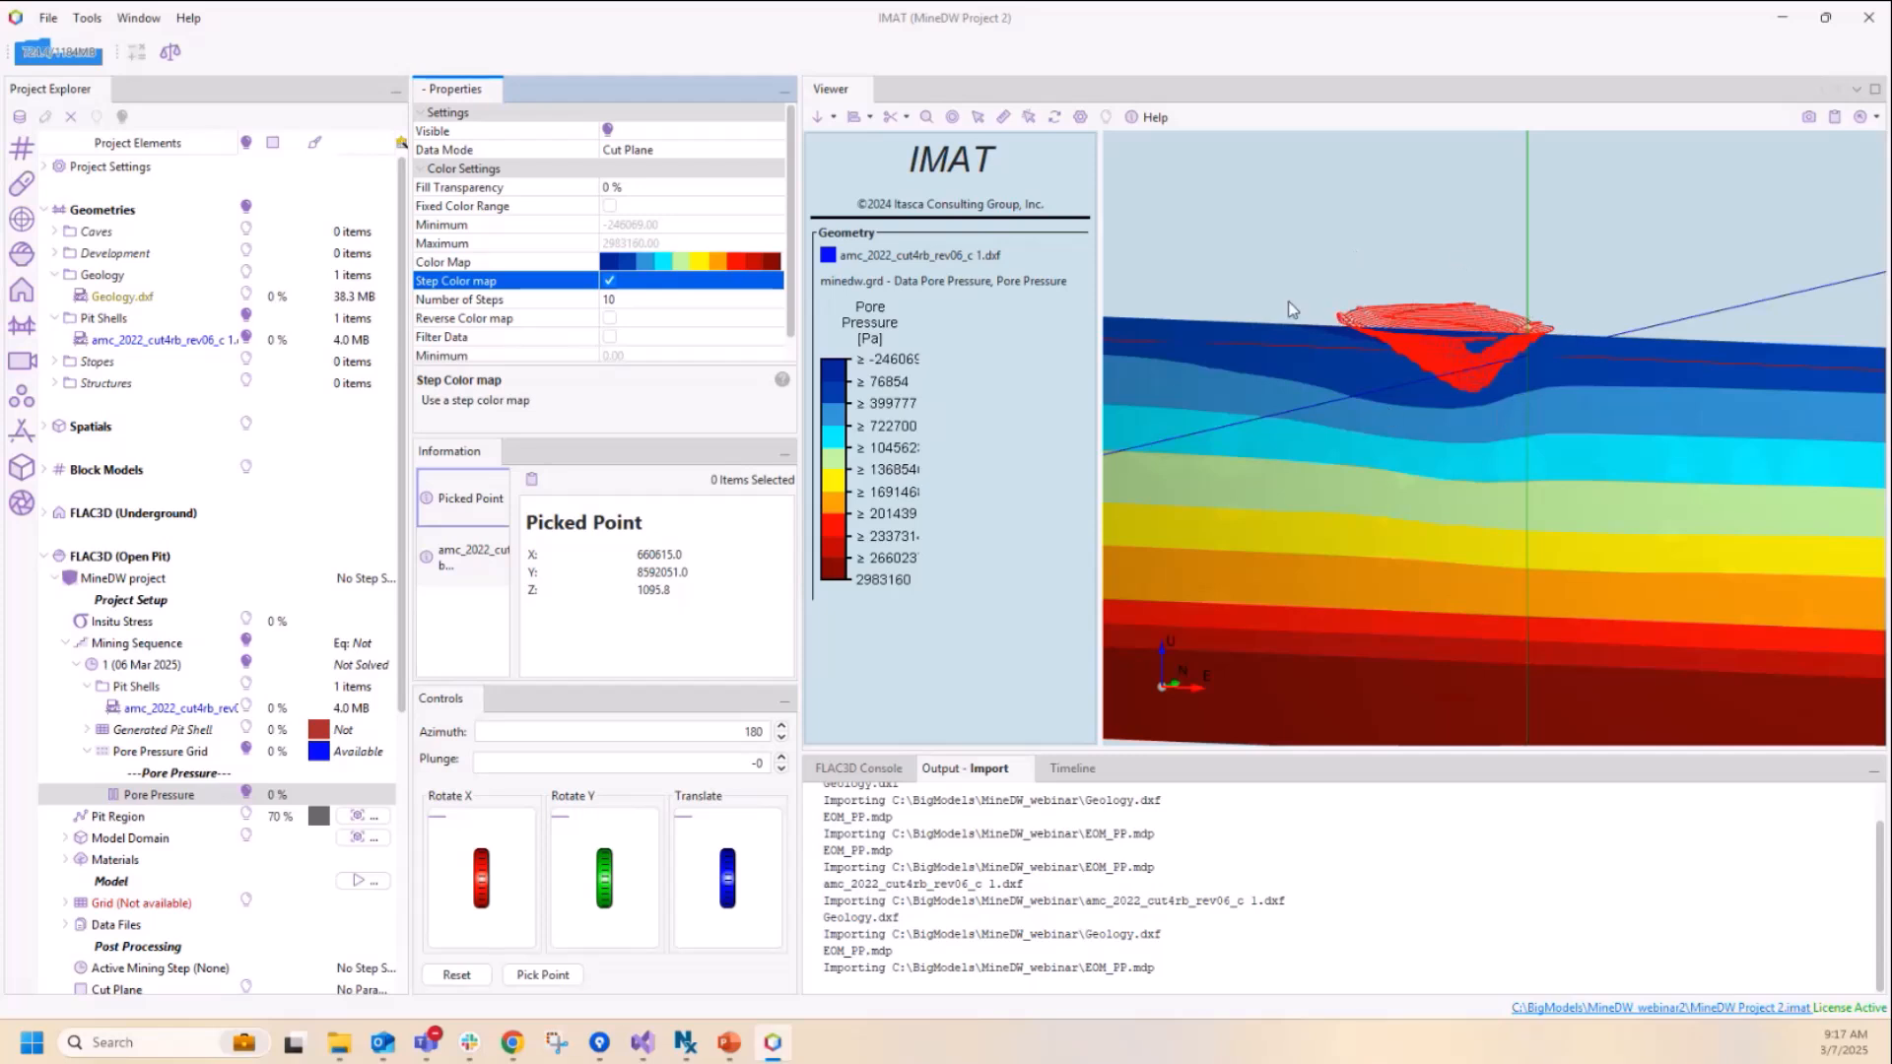
# Step: Hide the Pore Pressure contours, update the Pit Region automatically to enclose the pit shell, and make the region visible
pyautogui.click(247, 796)
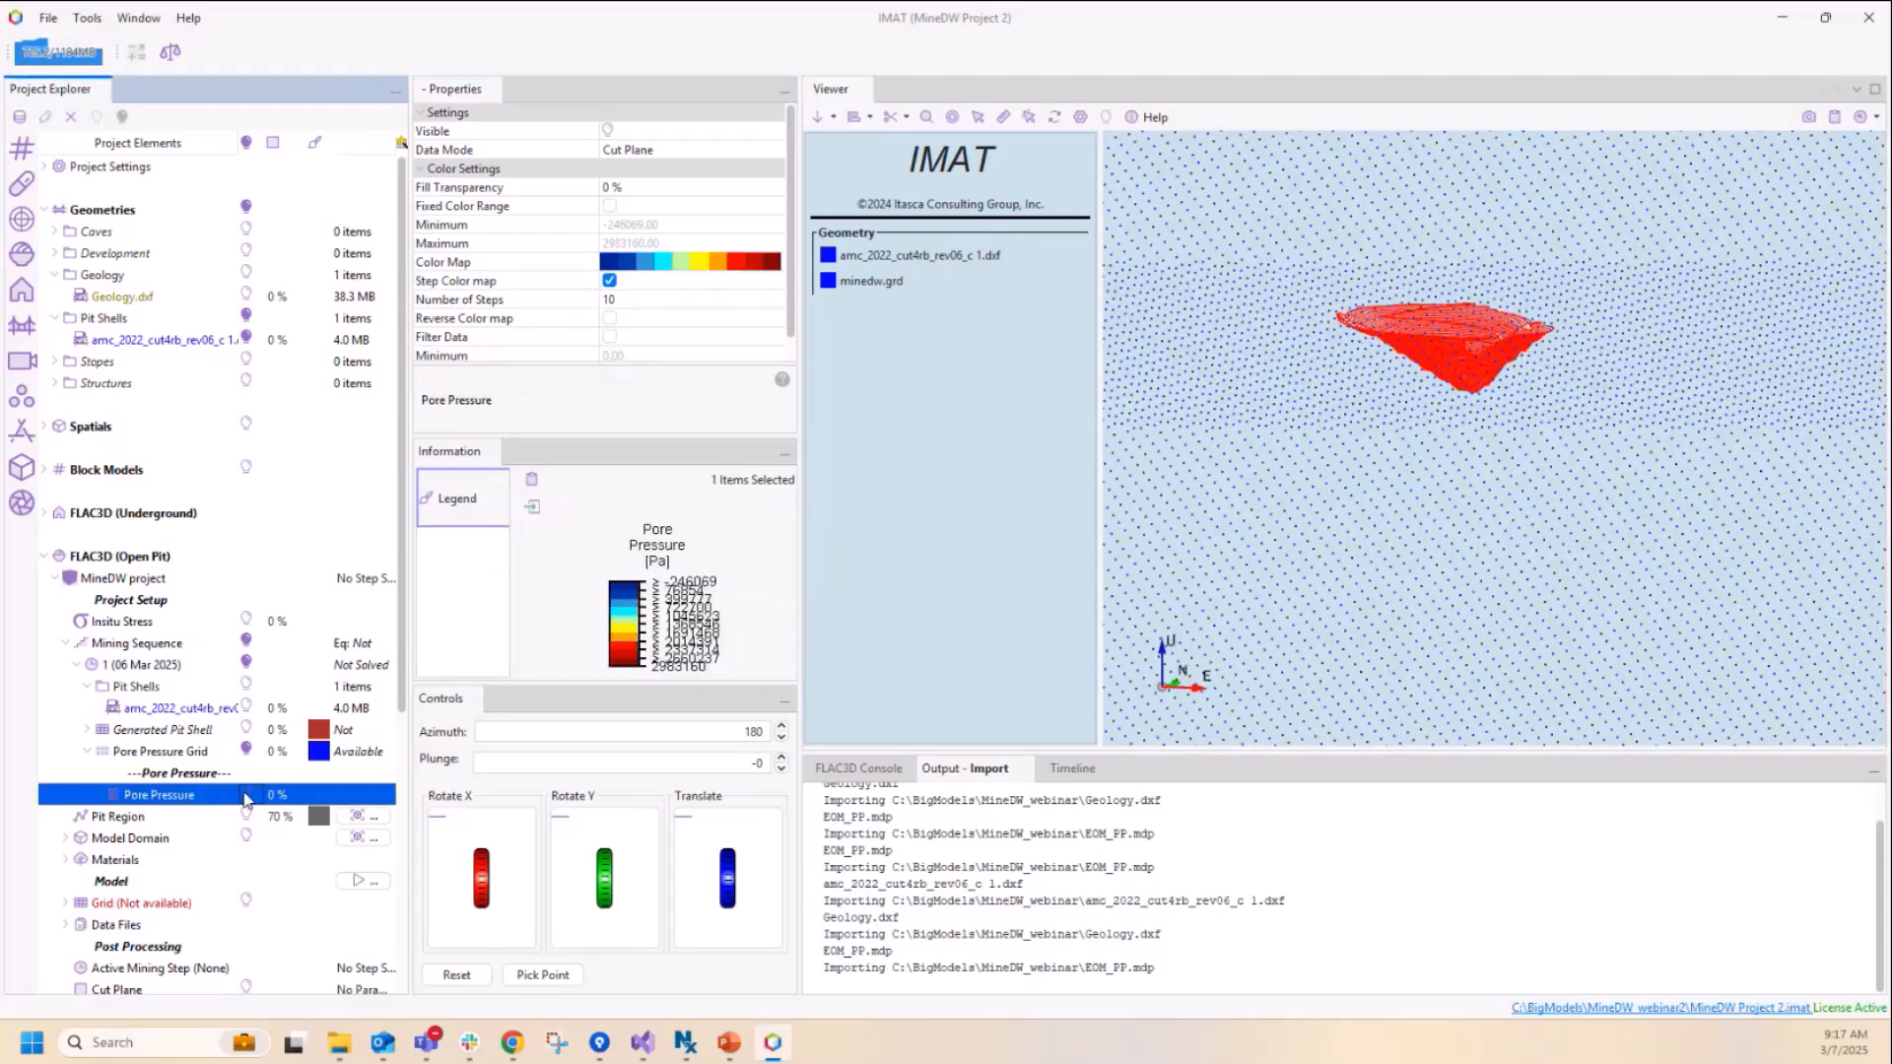
pyautogui.click(131, 824)
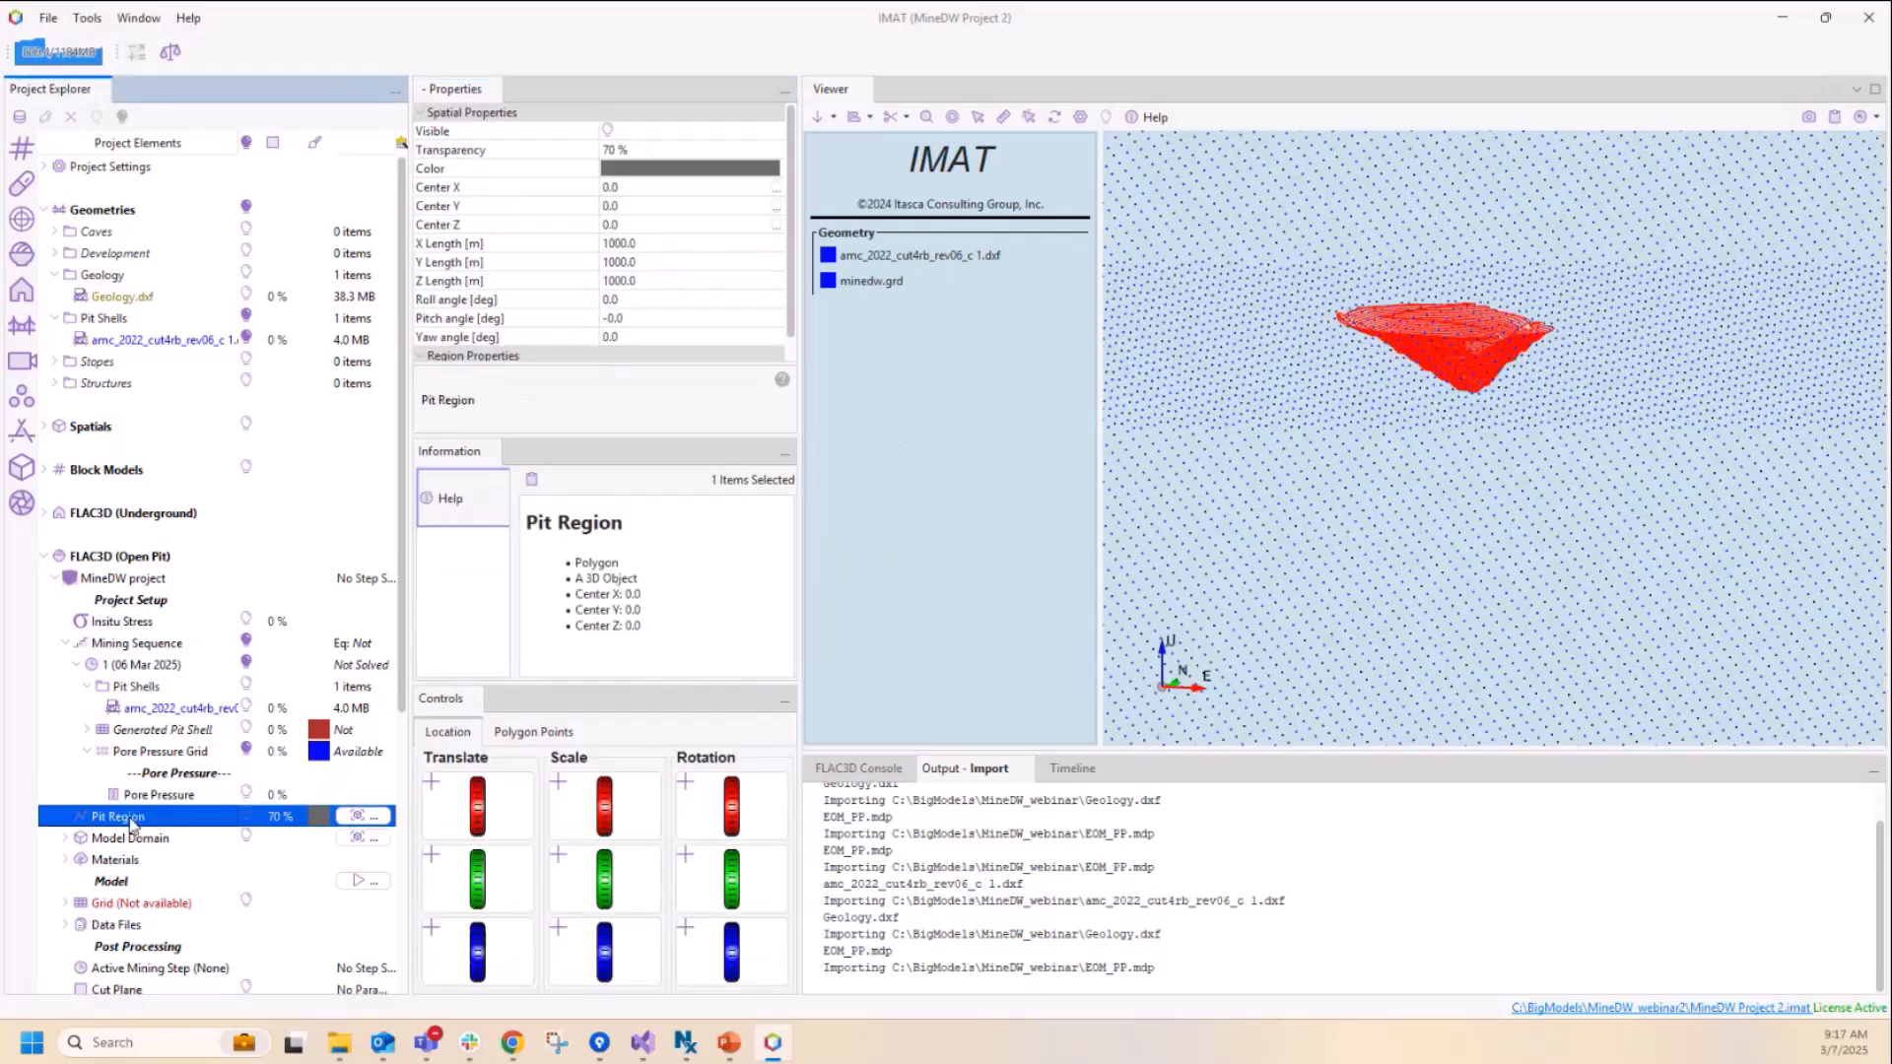
pyautogui.click(358, 820)
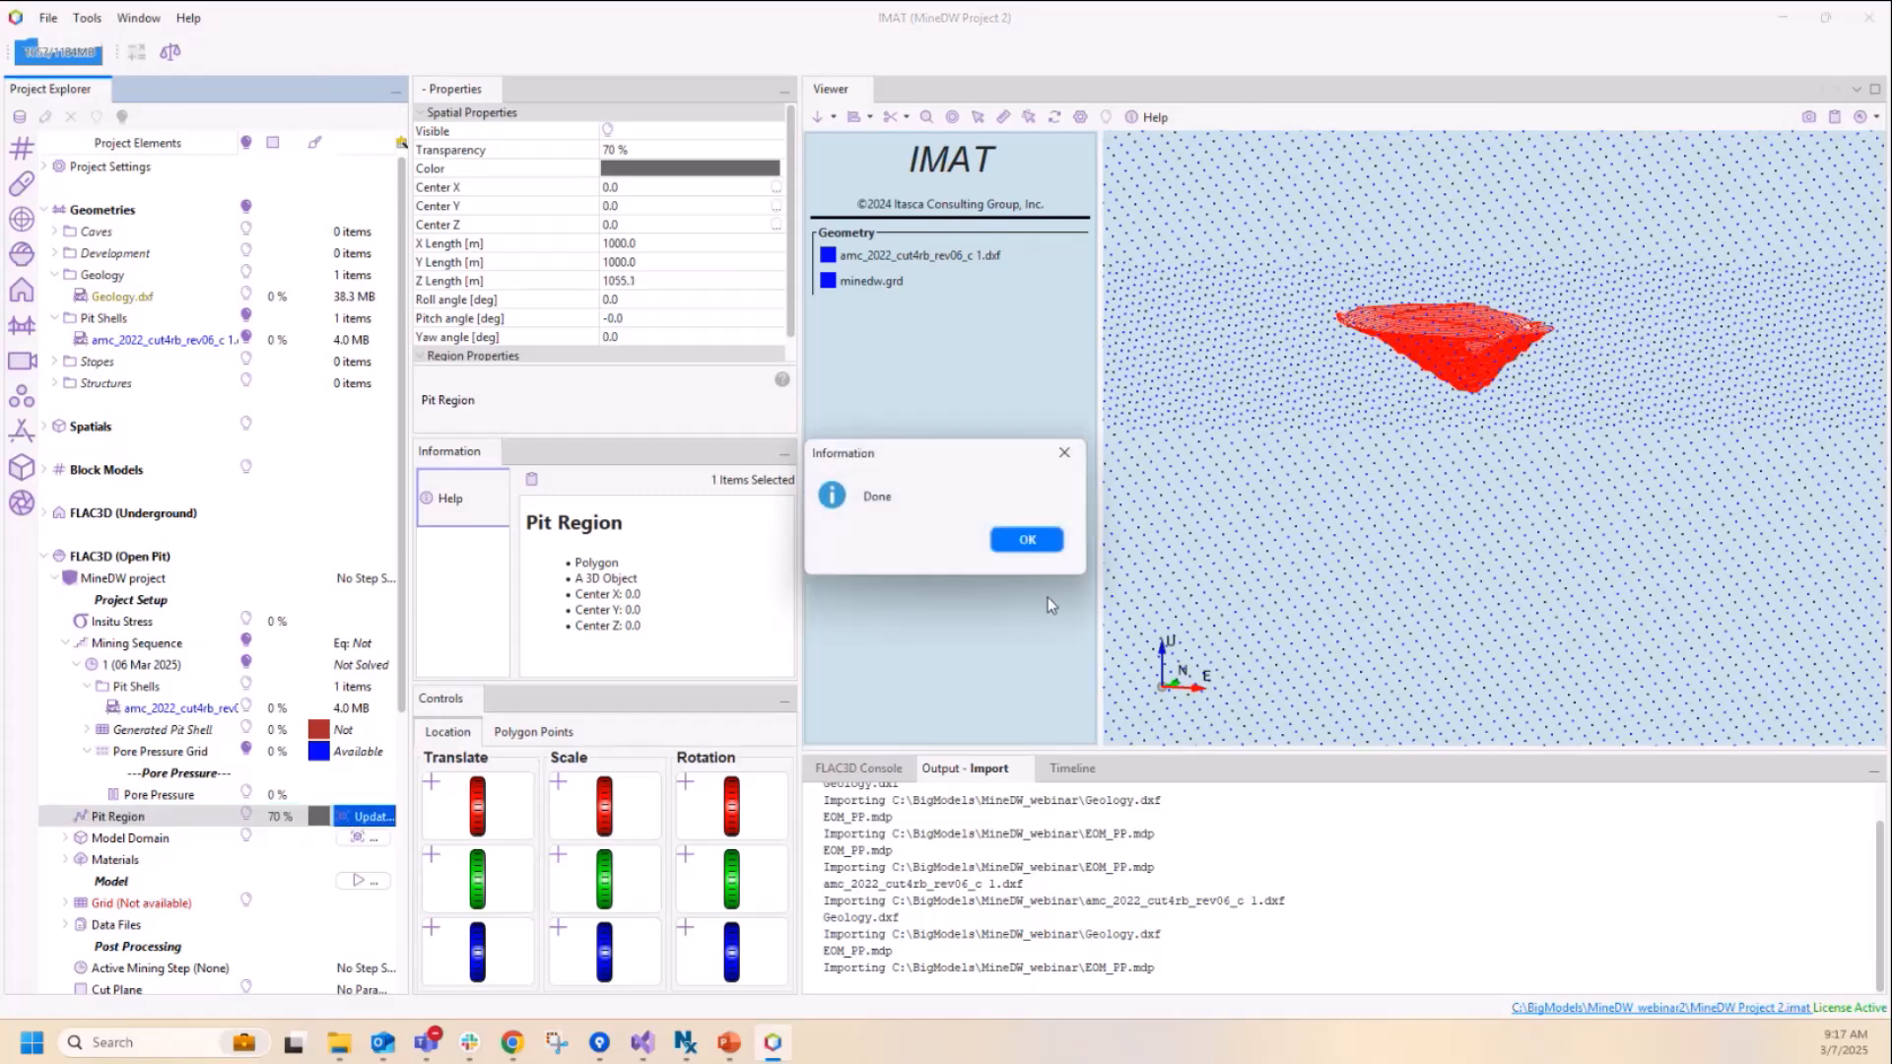
pyautogui.click(1047, 537)
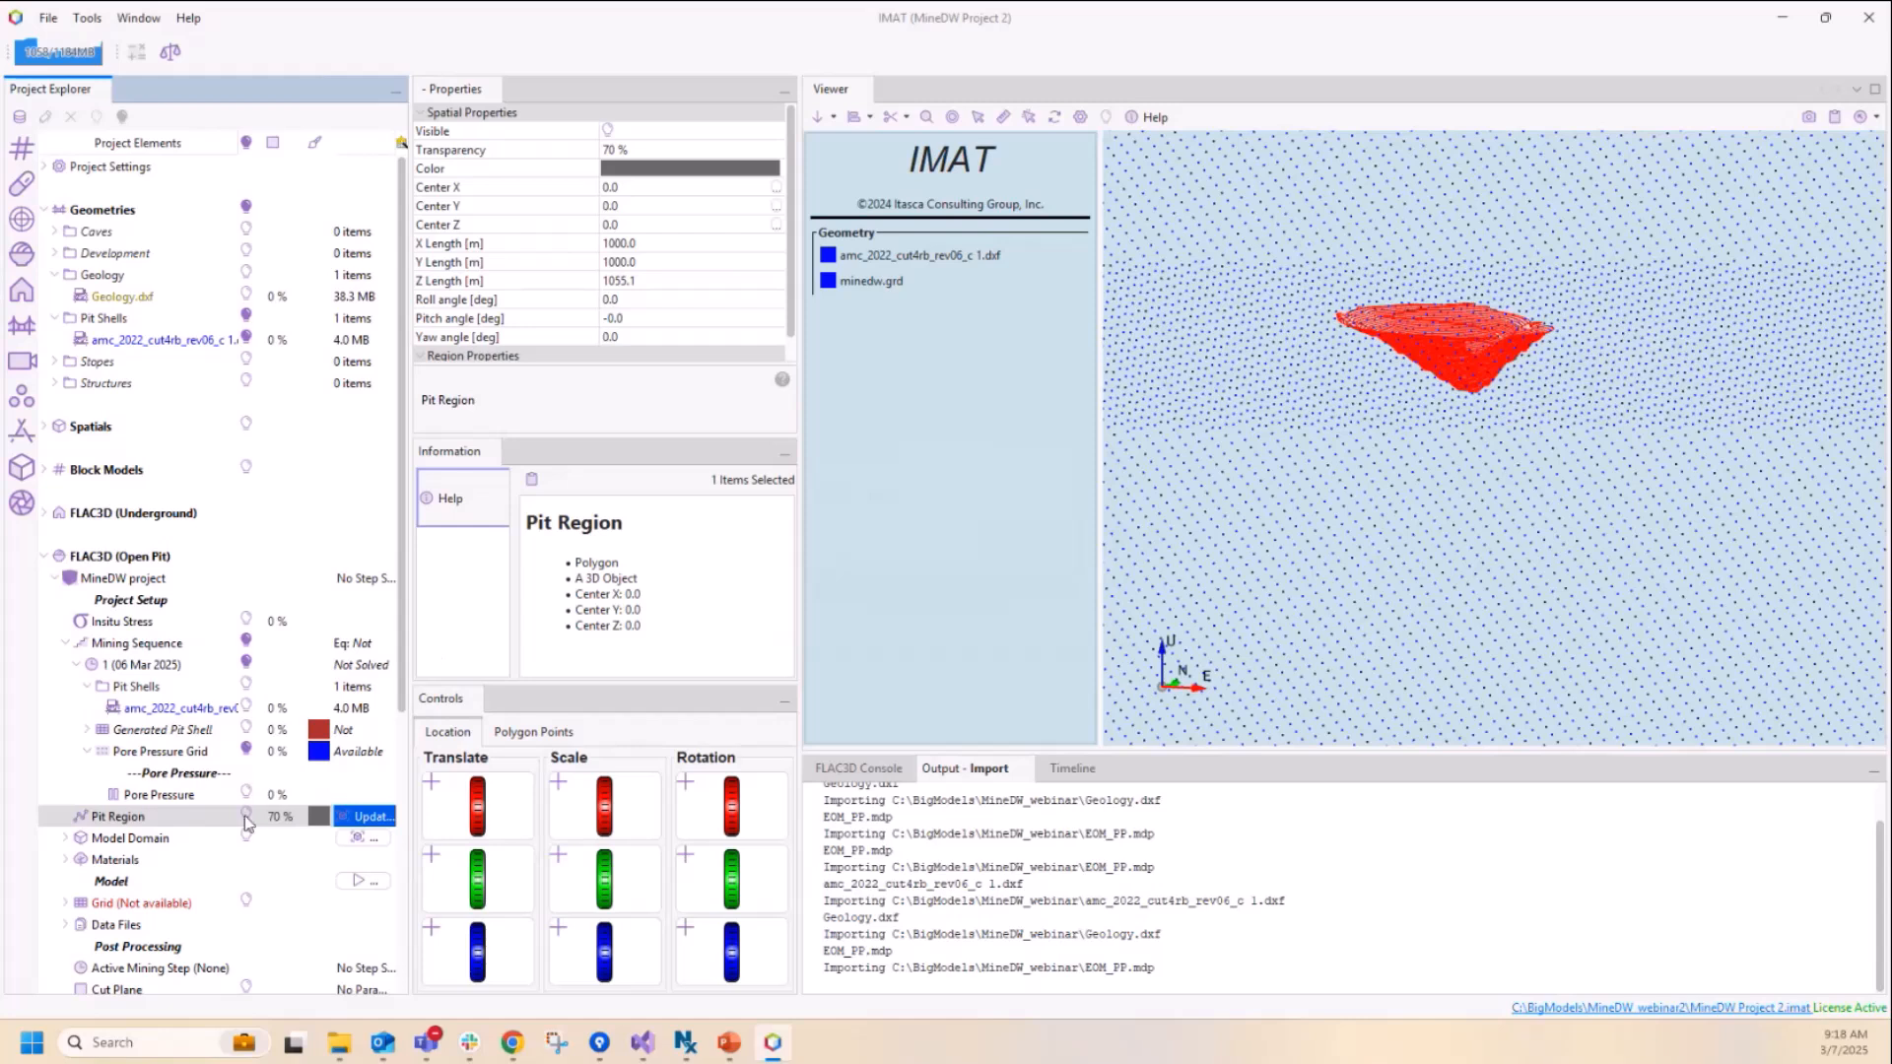
pyautogui.click(246, 815)
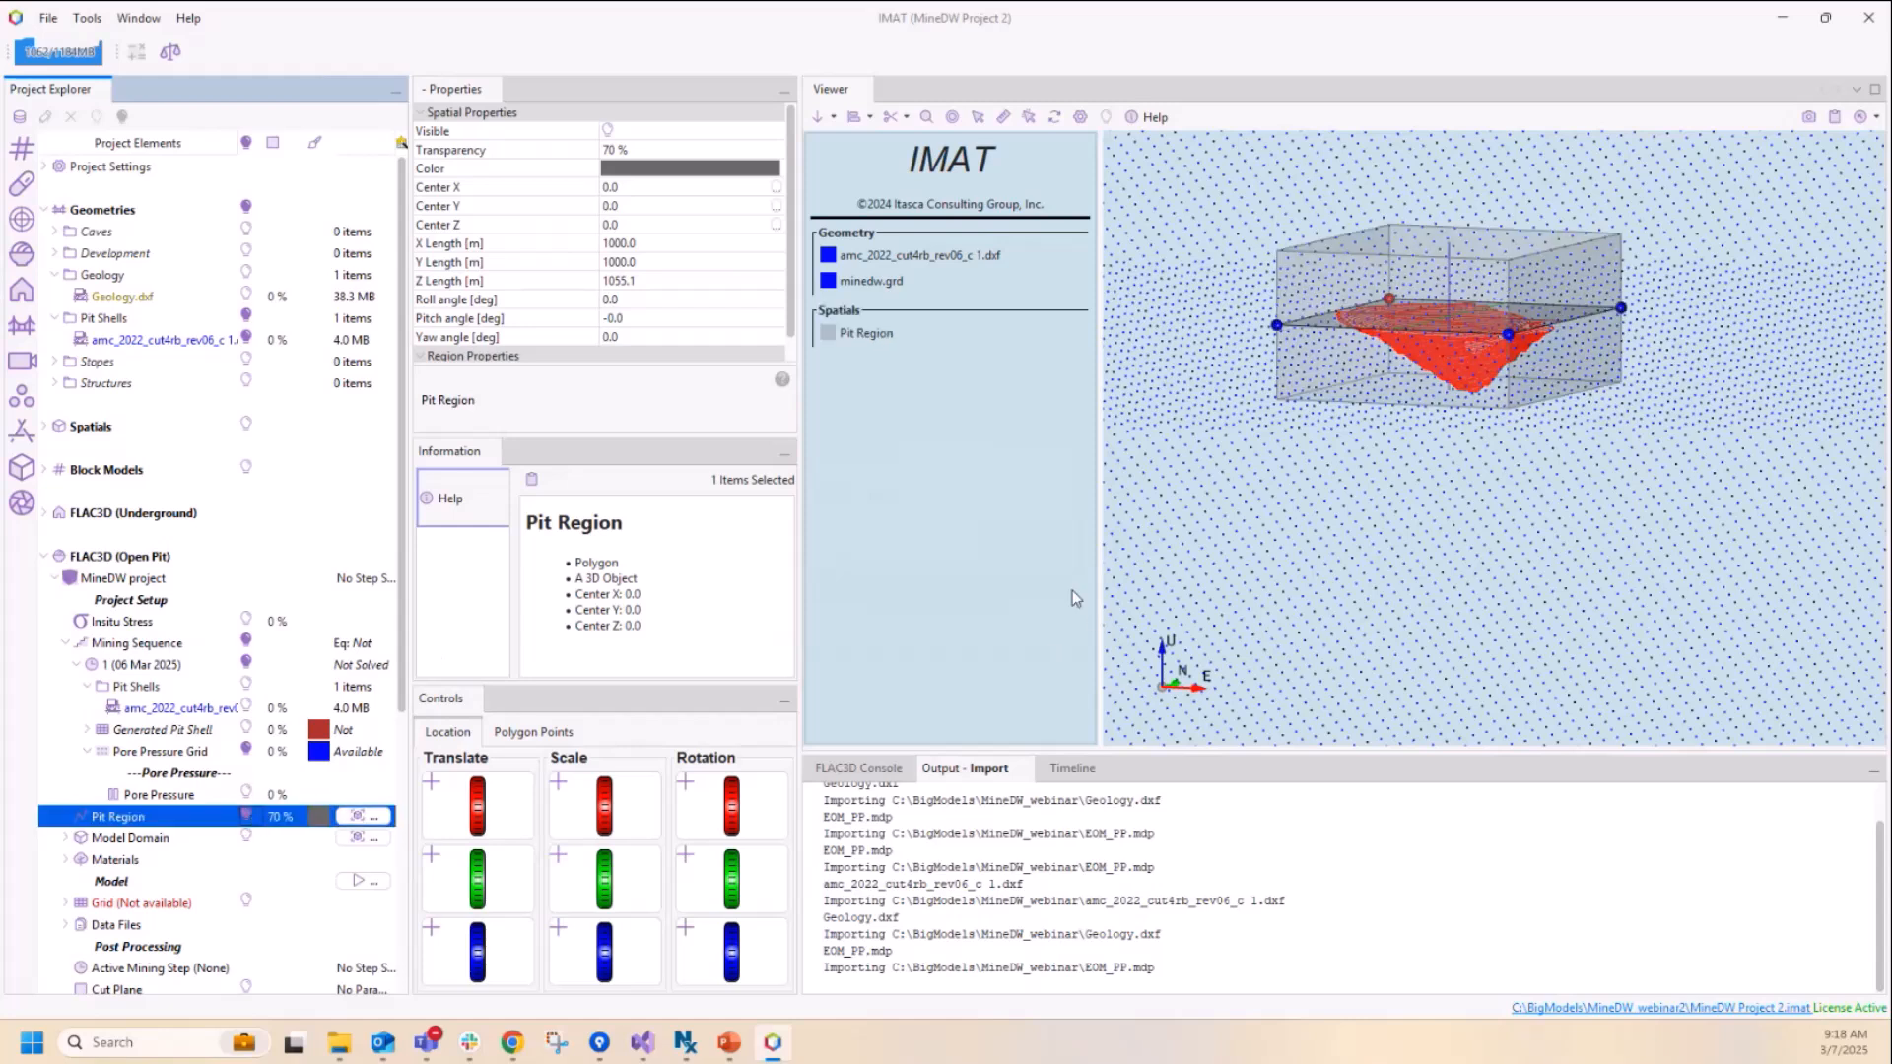
# Step: Hide the Pore Pressure Grid points and examine how the Pit Region box encloses the pit shell in plan and side view
pyautogui.click(246, 752)
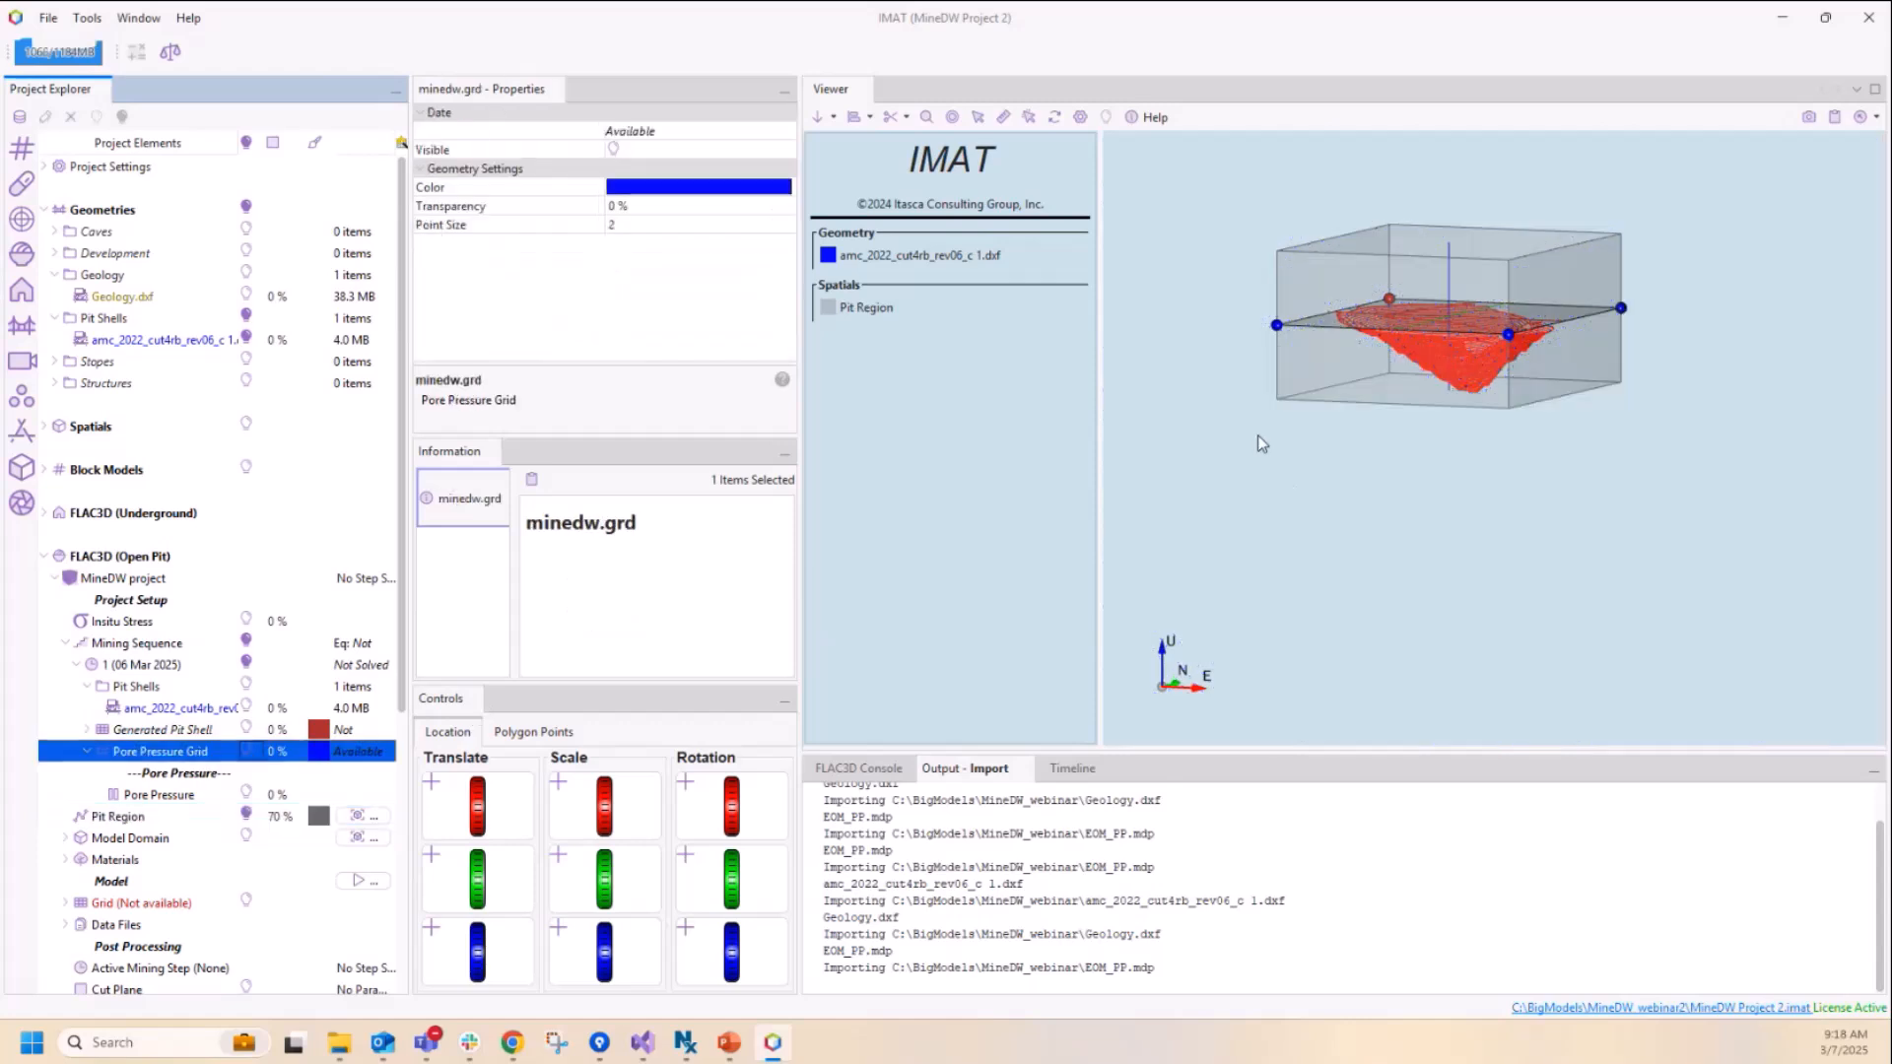
pyautogui.moveTo(1320, 467); pyautogui.dragTo(1357, 481)
pyautogui.moveTo(1347, 478); pyautogui.dragTo(1395, 492, button='middle')
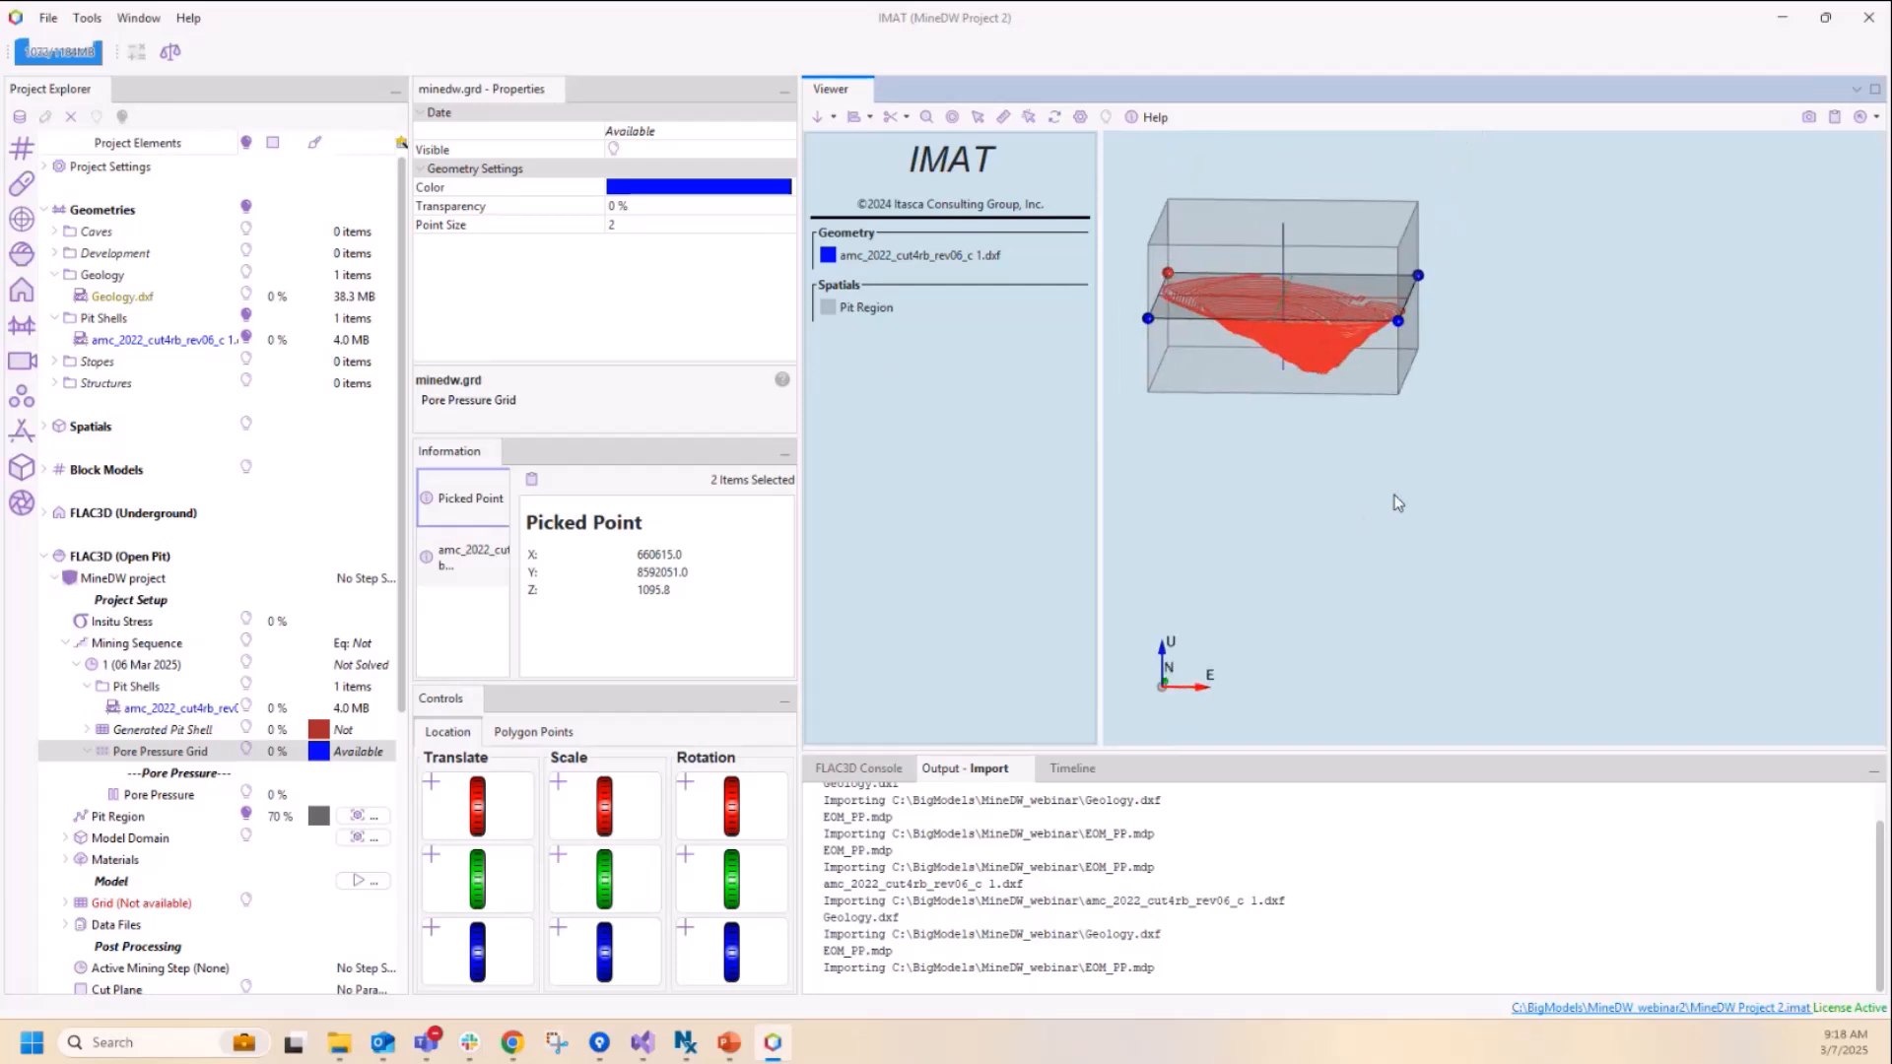
pyautogui.click(821, 118)
pyautogui.click(927, 117)
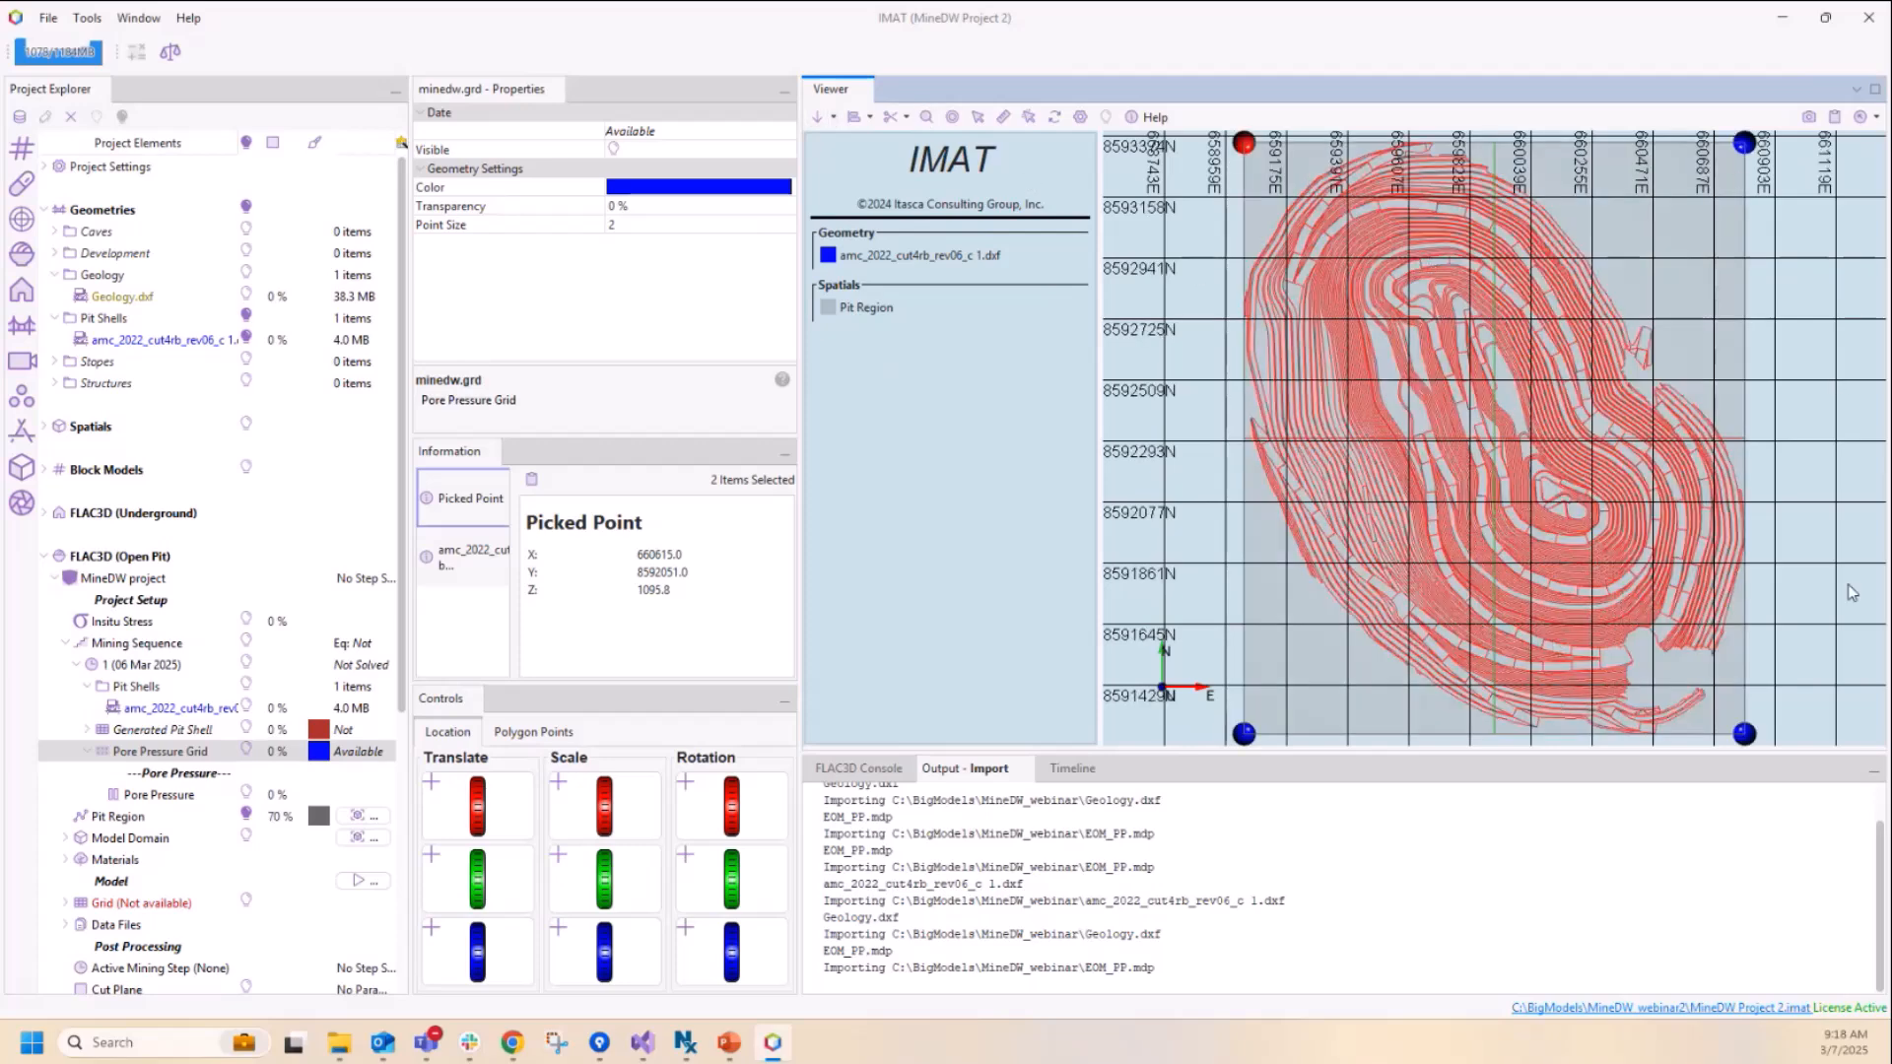
pyautogui.moveTo(1822, 580); pyautogui.dragTo(1817, 430, button='right')
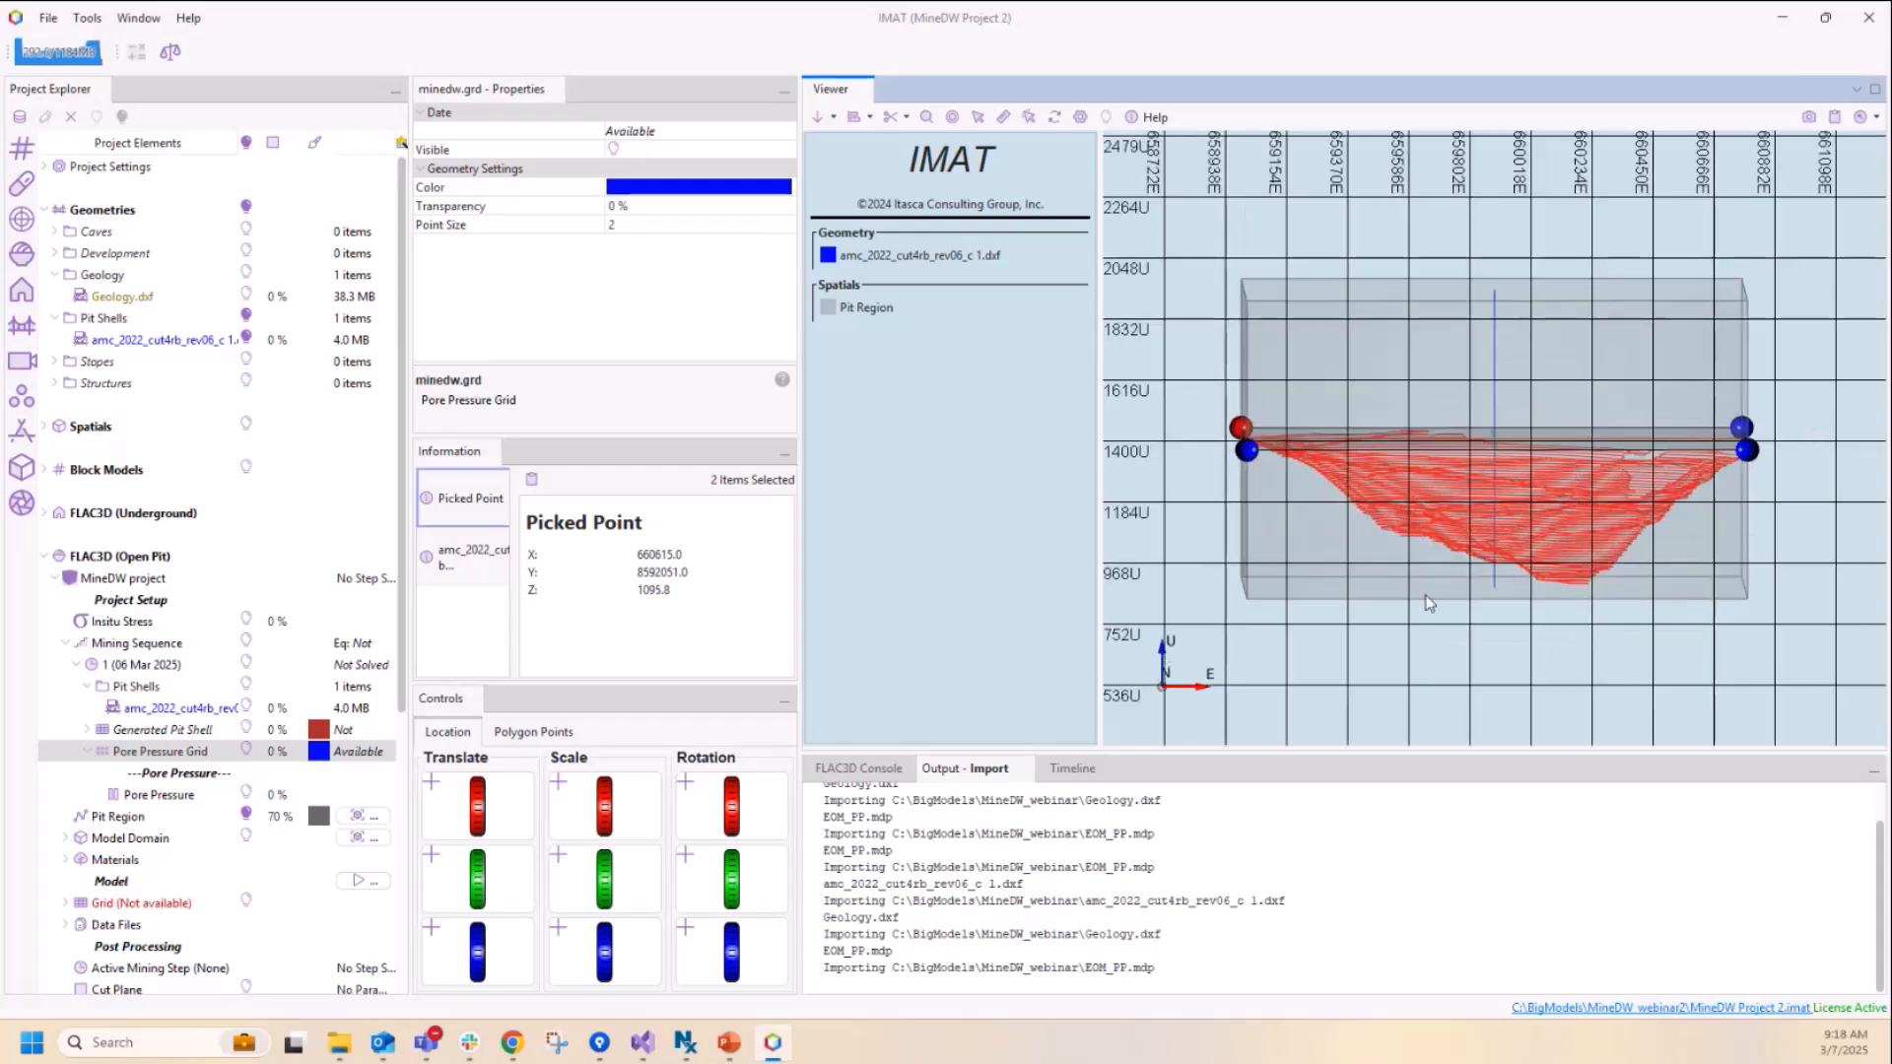
# Step: Update the Model Domain automatically to fit around the pit and make the domain box visible
pyautogui.moveTo(1812, 347); pyautogui.dragTo(1816, 440, button='right')
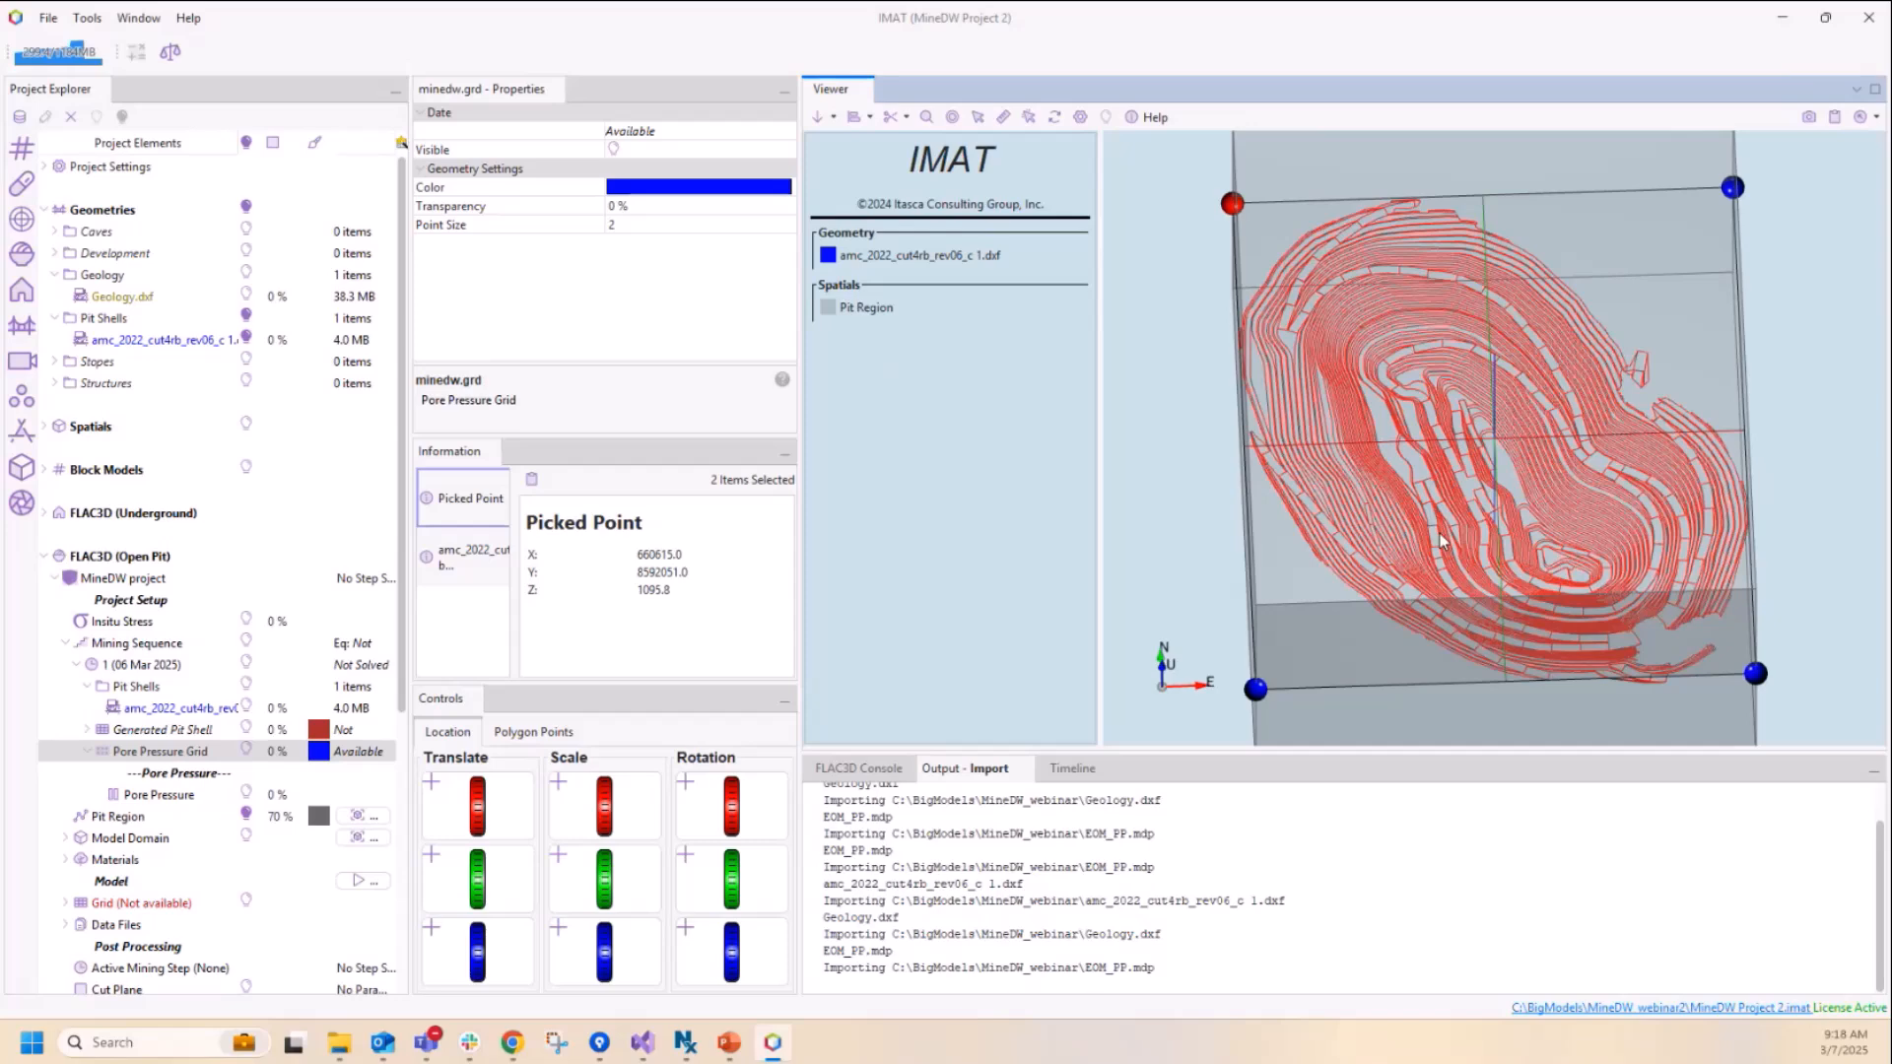
pyautogui.scroll(-3, 1440, 540)
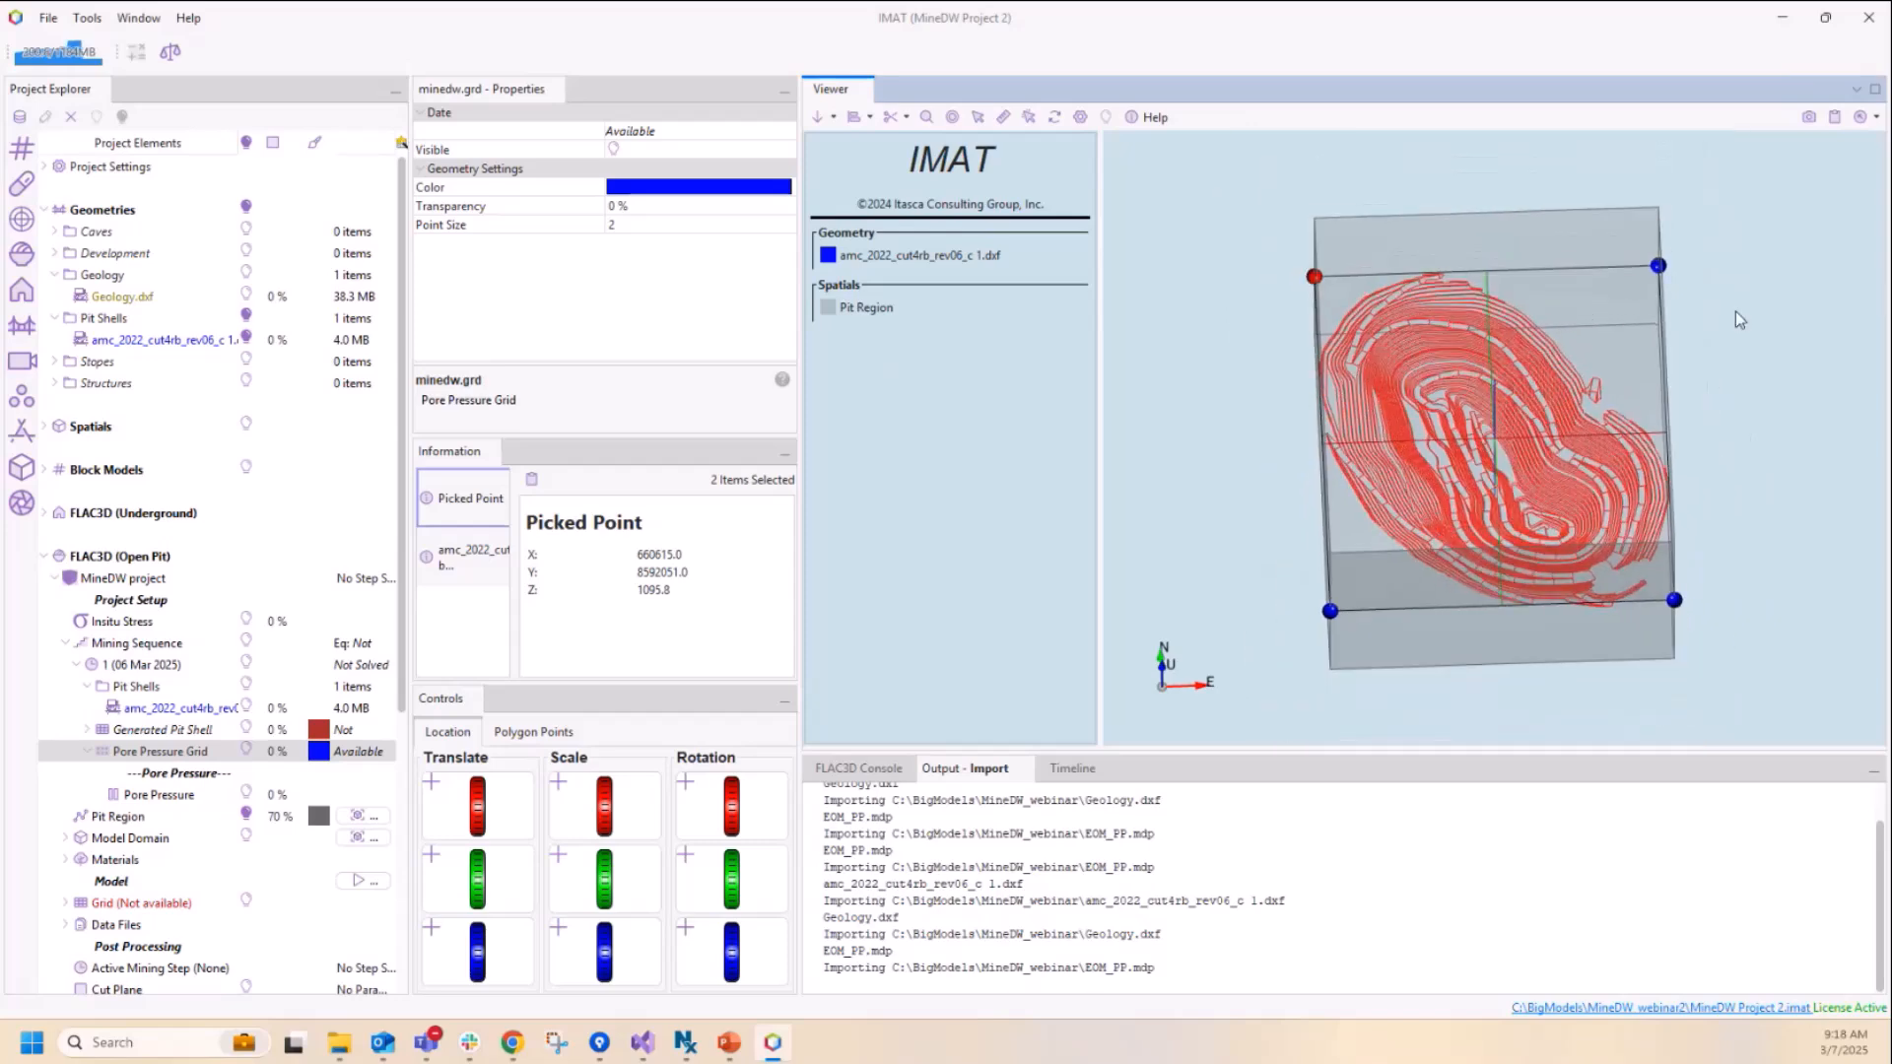
pyautogui.click(125, 839)
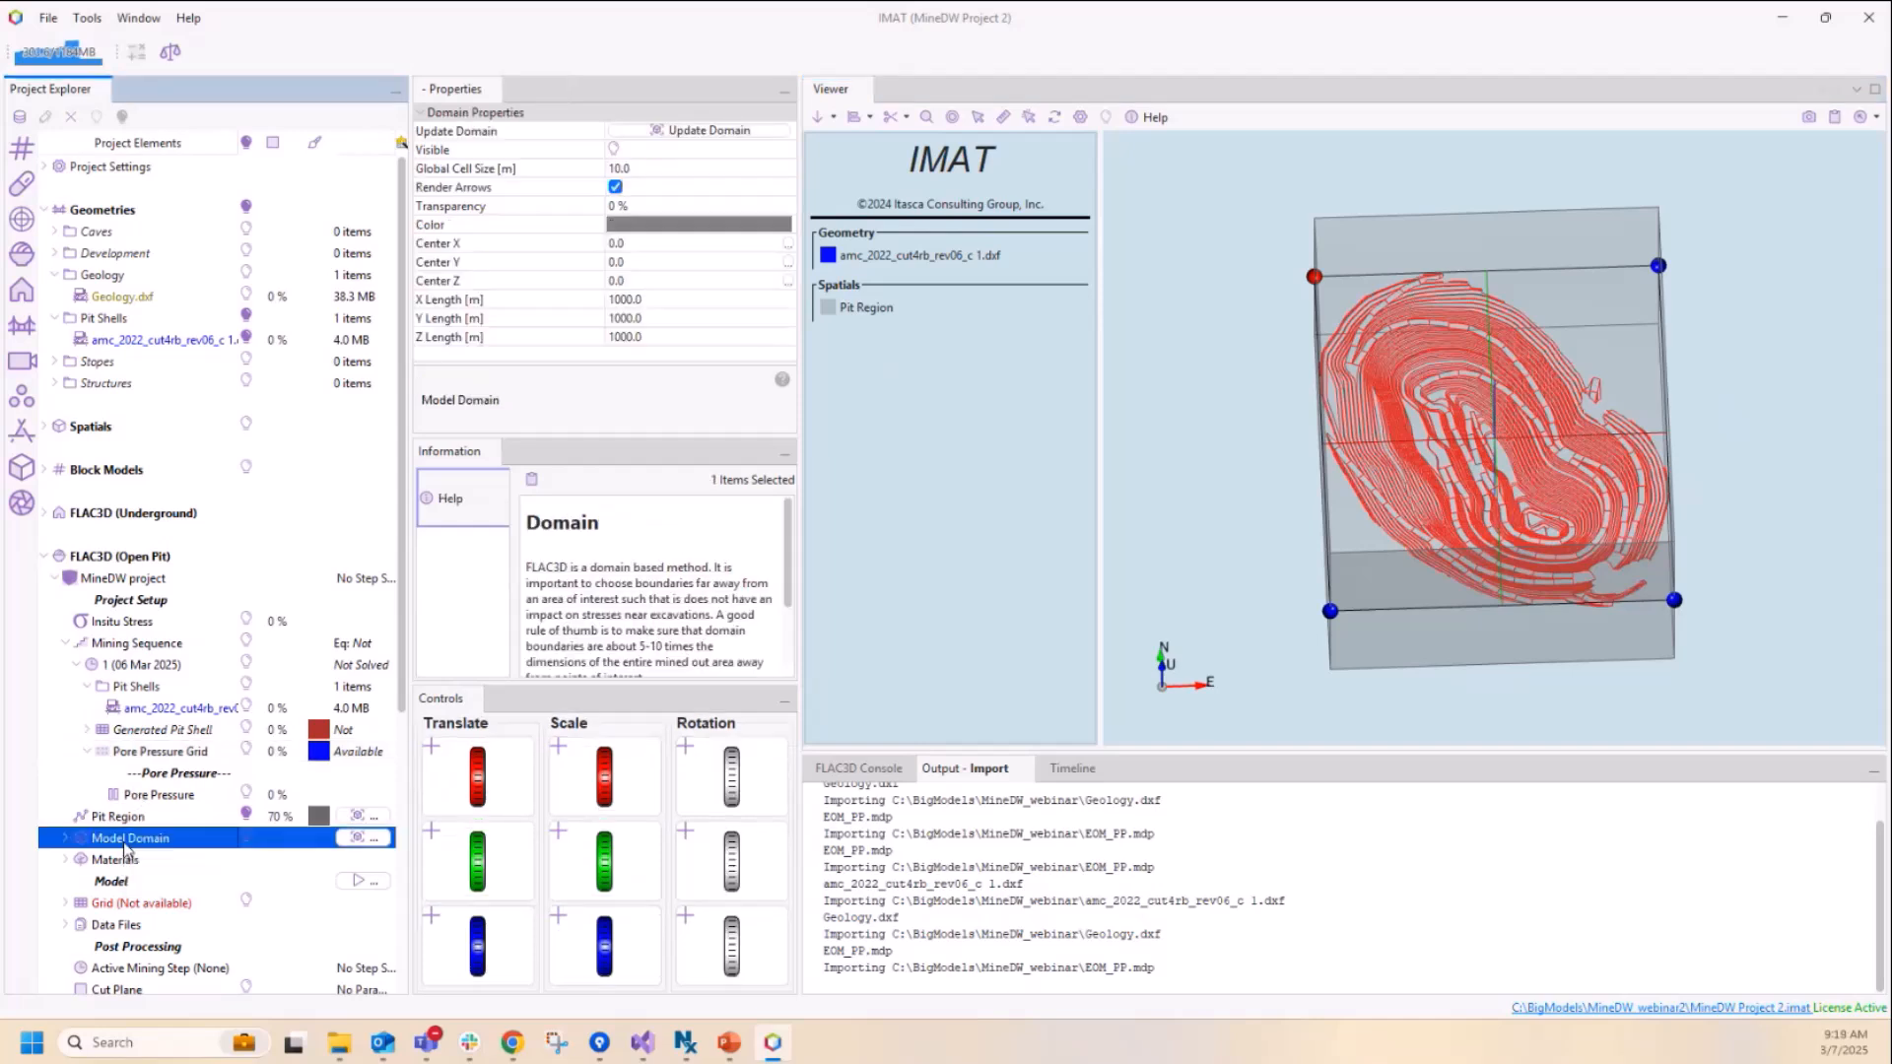
pyautogui.click(361, 839)
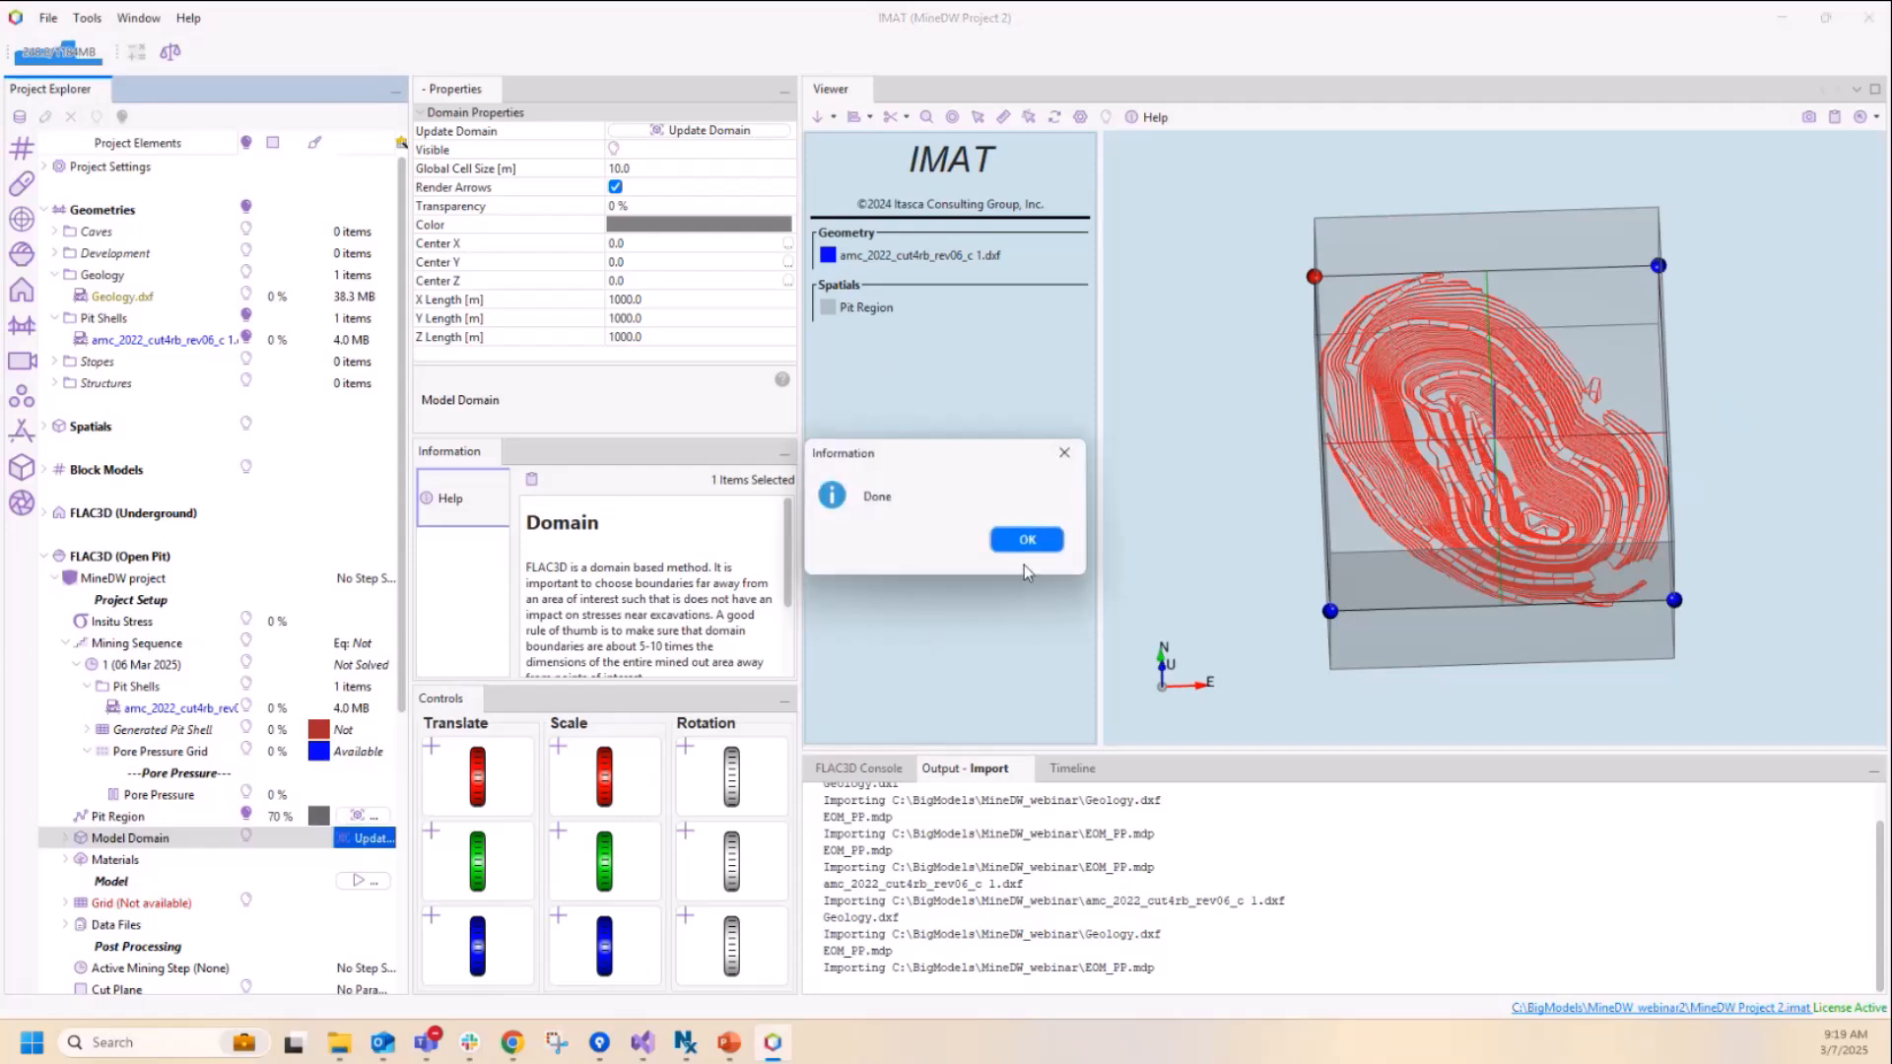
pyautogui.click(1027, 542)
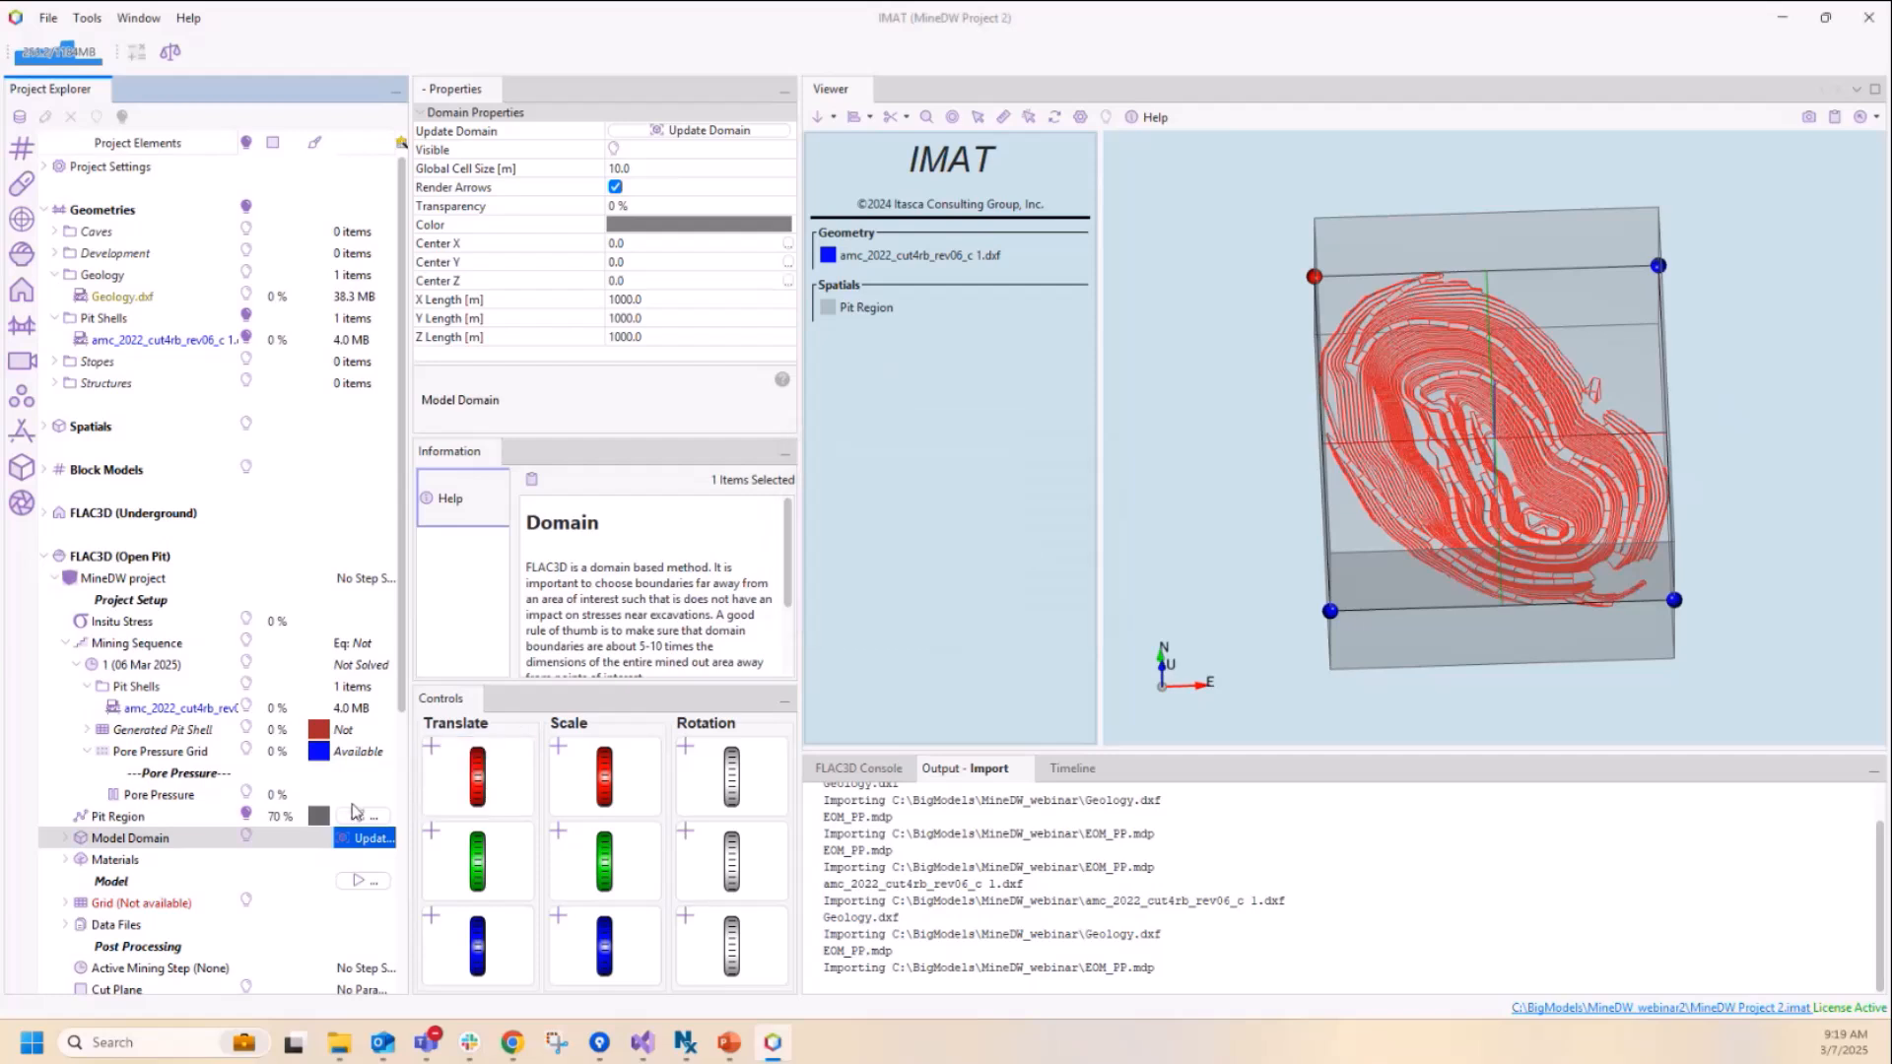
pyautogui.click(246, 838)
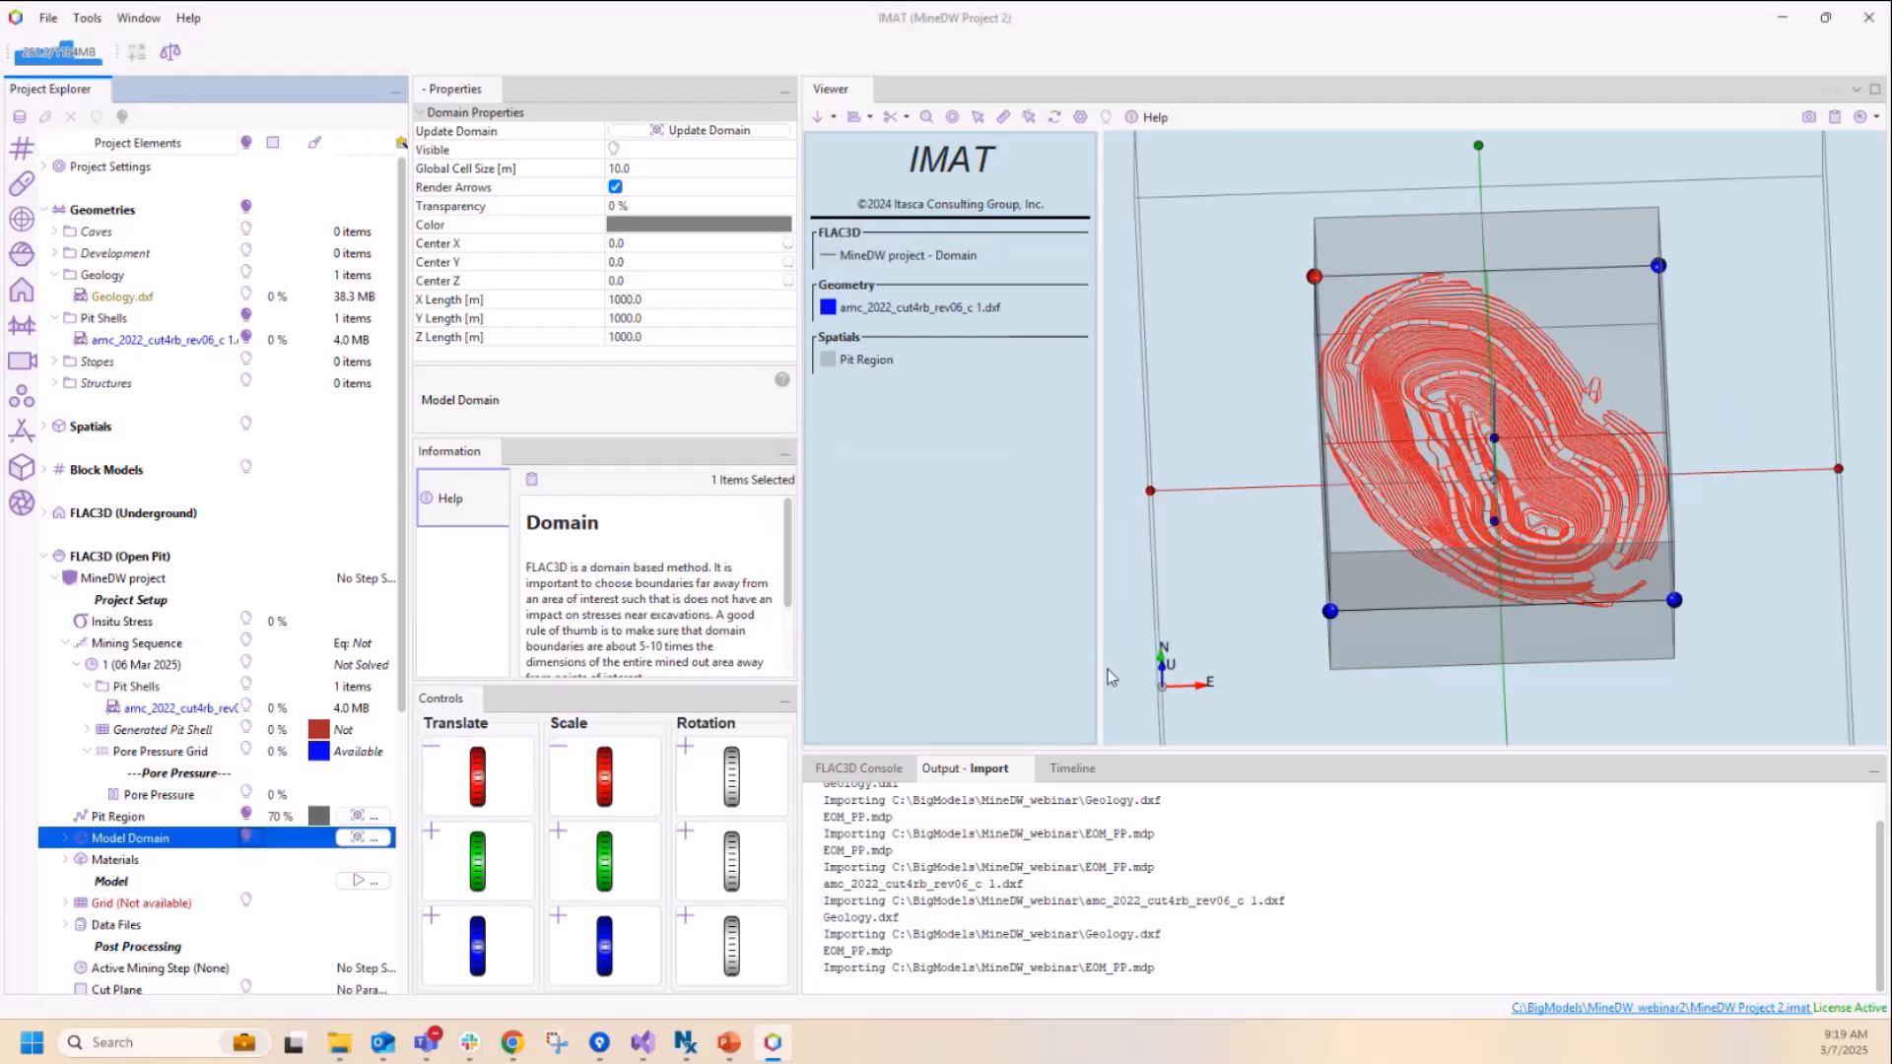
# Step: Hide the Pit Region and examine from the side how the Model Domain box encloses the pit shell
pyautogui.click(248, 817)
pyautogui.moveTo(1339, 638); pyautogui.dragTo(1313, 546)
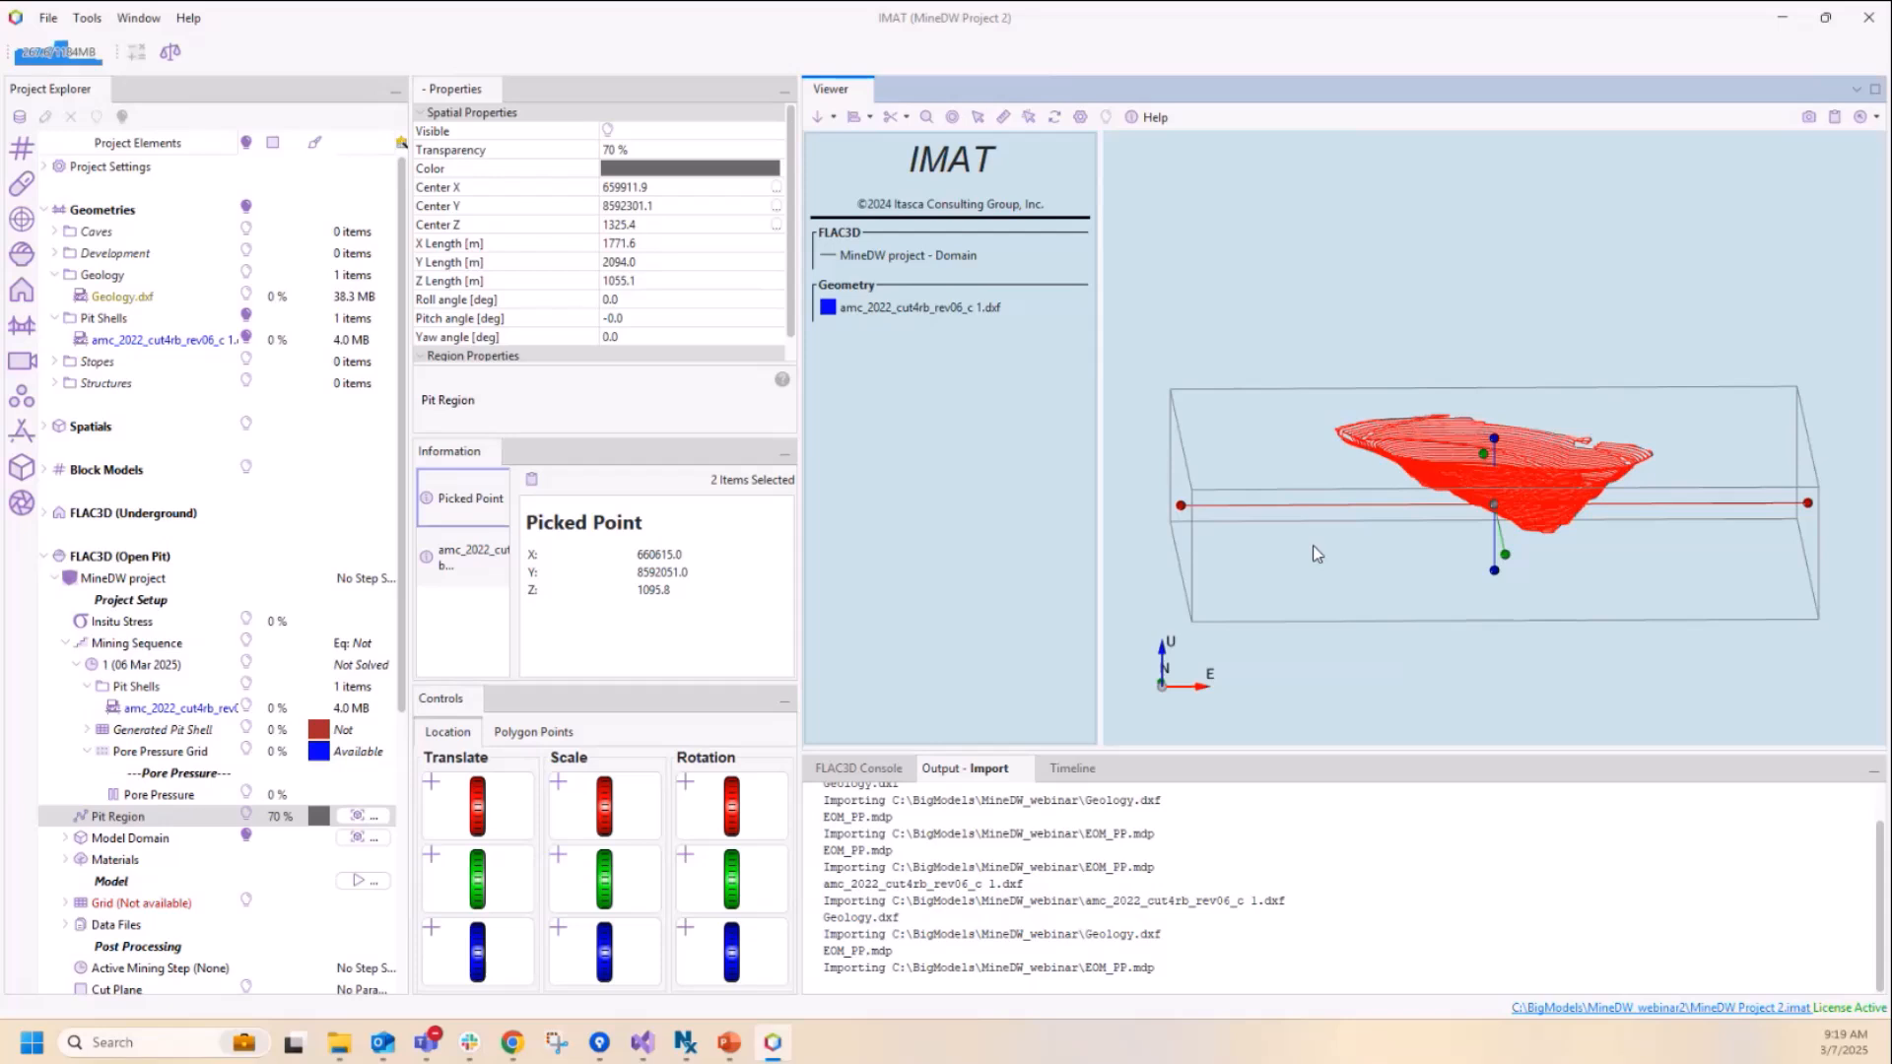
pyautogui.moveTo(1322, 548); pyautogui.dragTo(1232, 622)
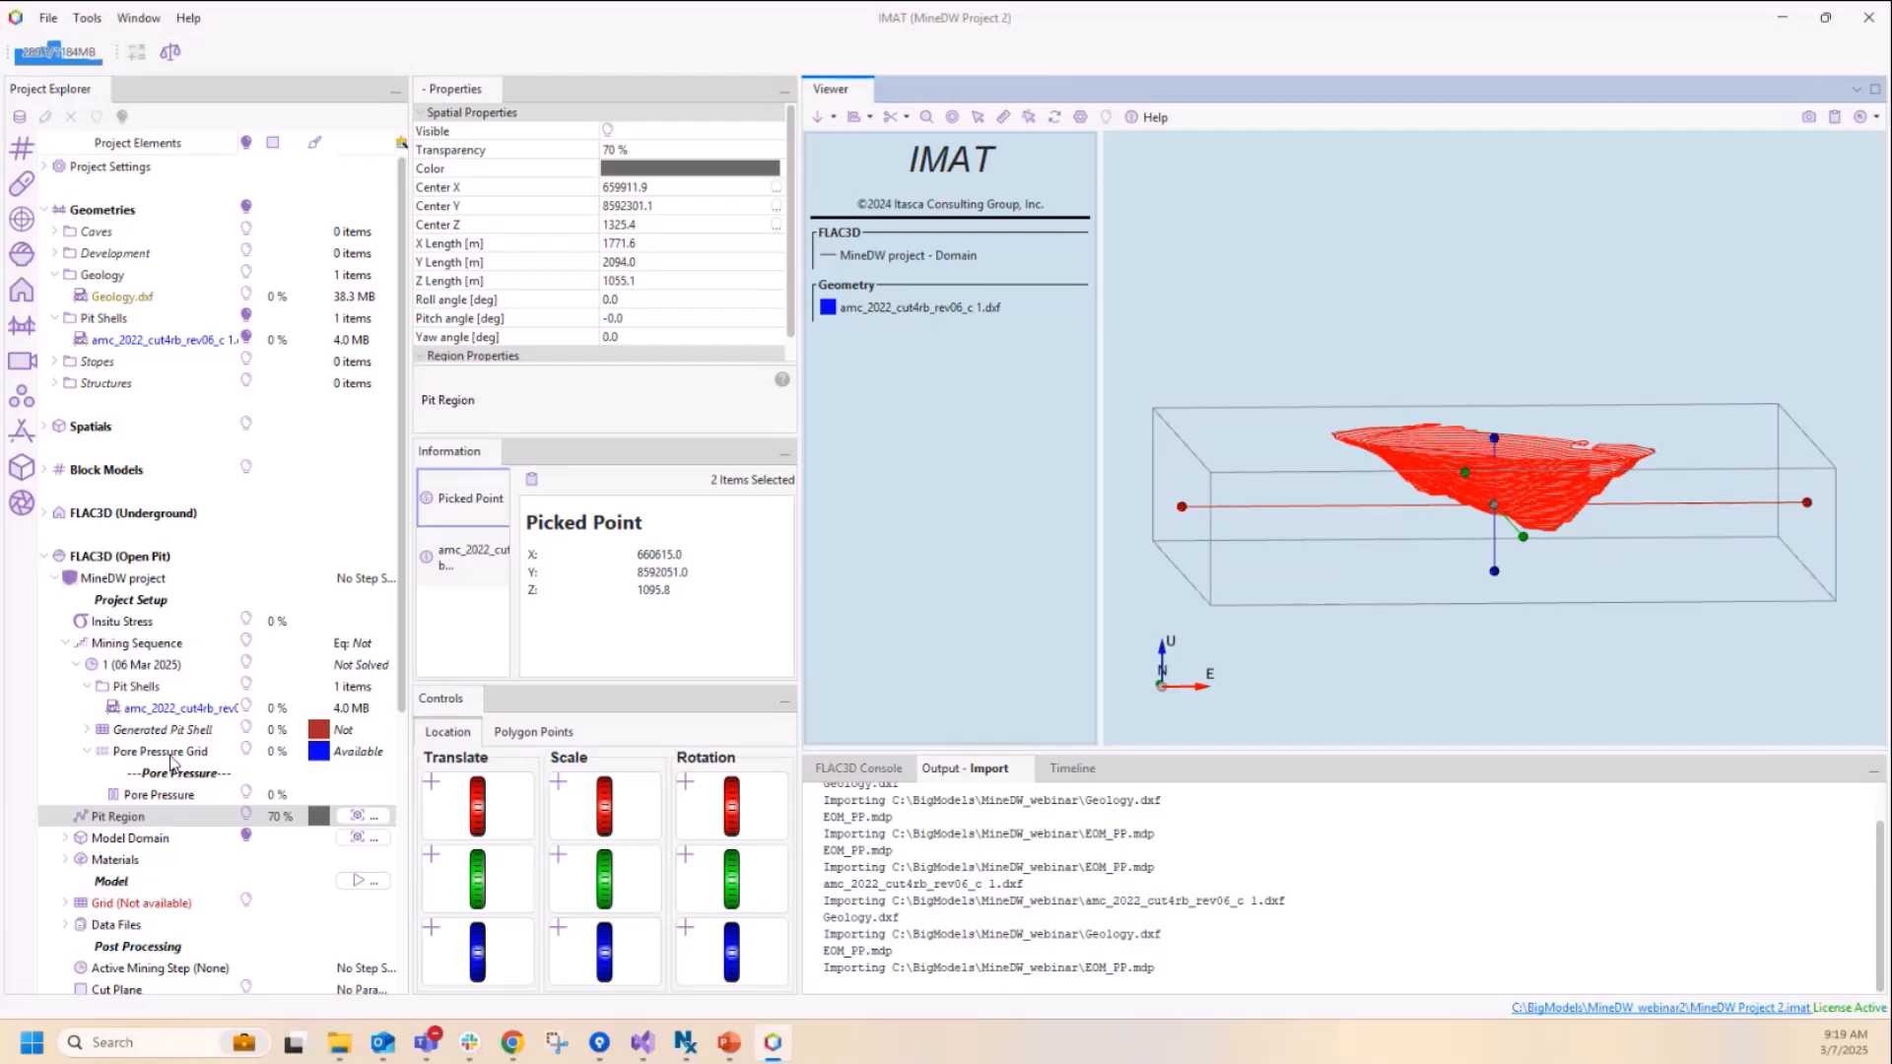
# Step: Assign the Hoek-Brown constitutive model to the Host Rock material
pyautogui.scroll(-1, 171, 761)
pyautogui.scroll(-1, 157, 783)
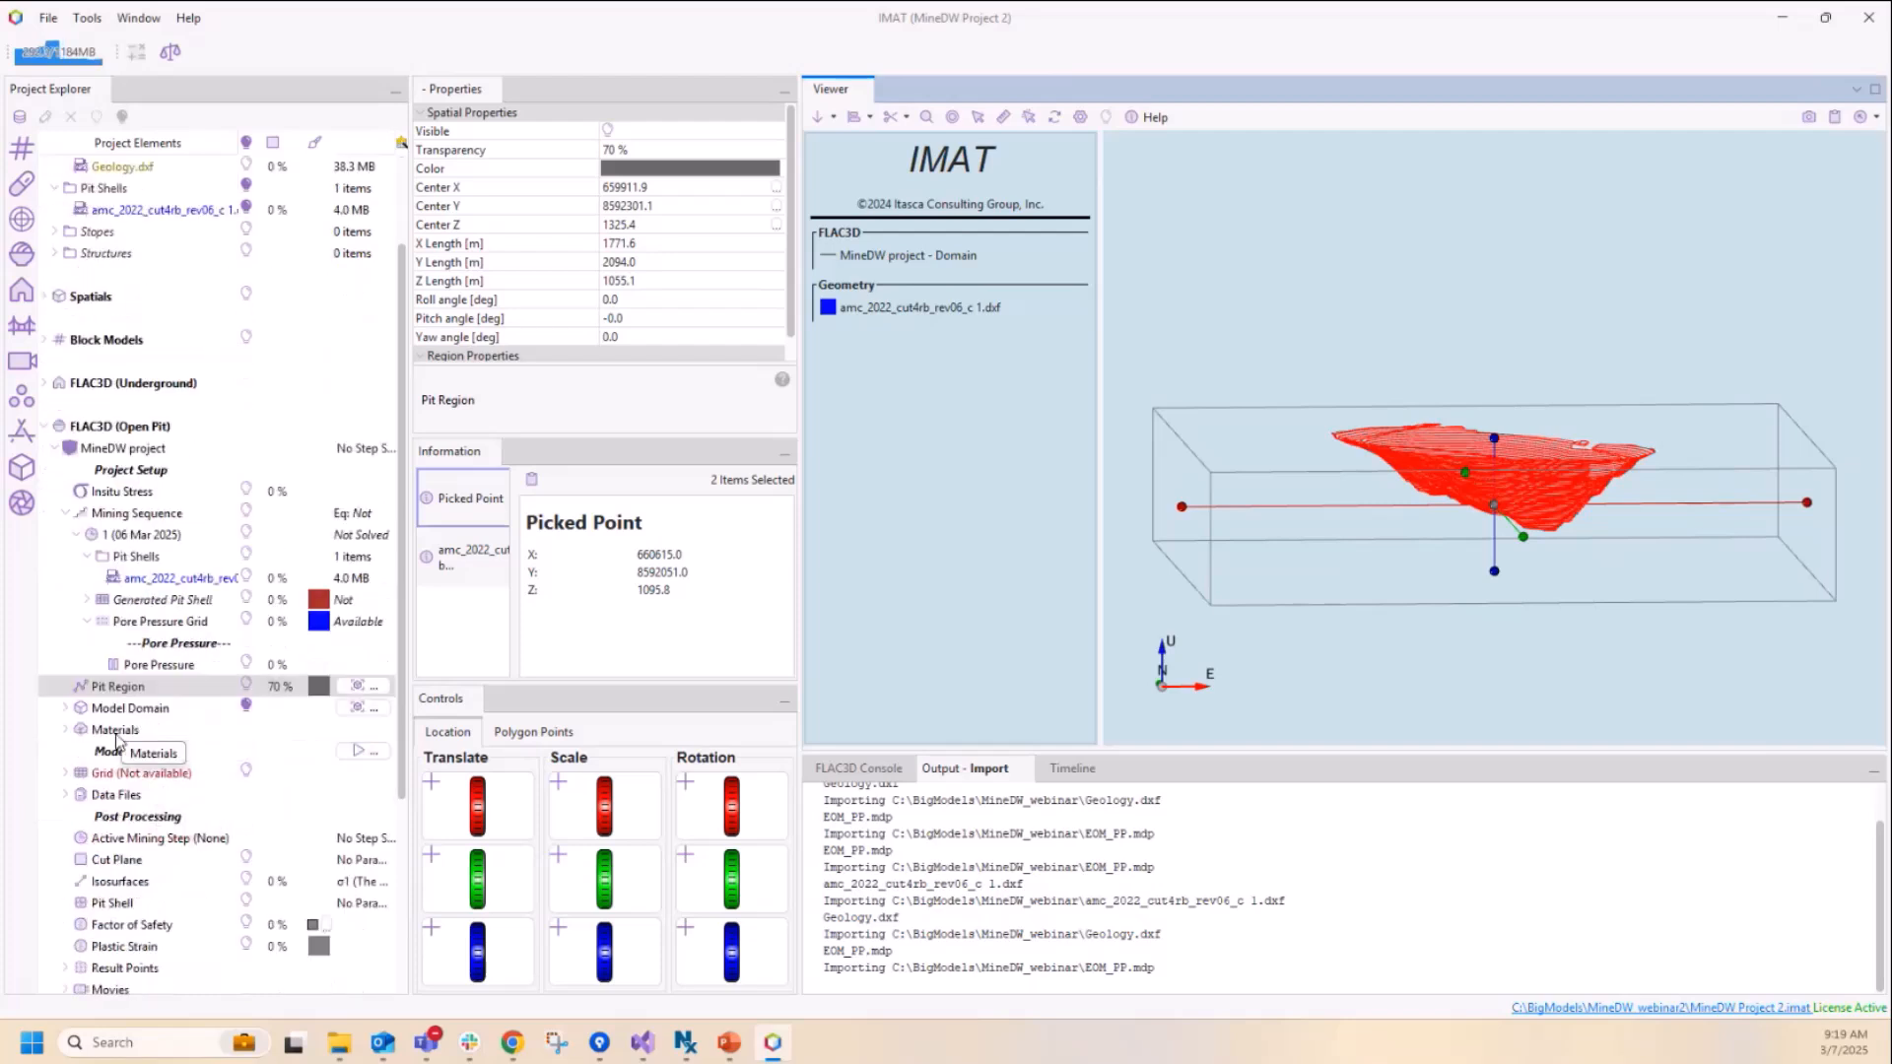
pyautogui.click(116, 731)
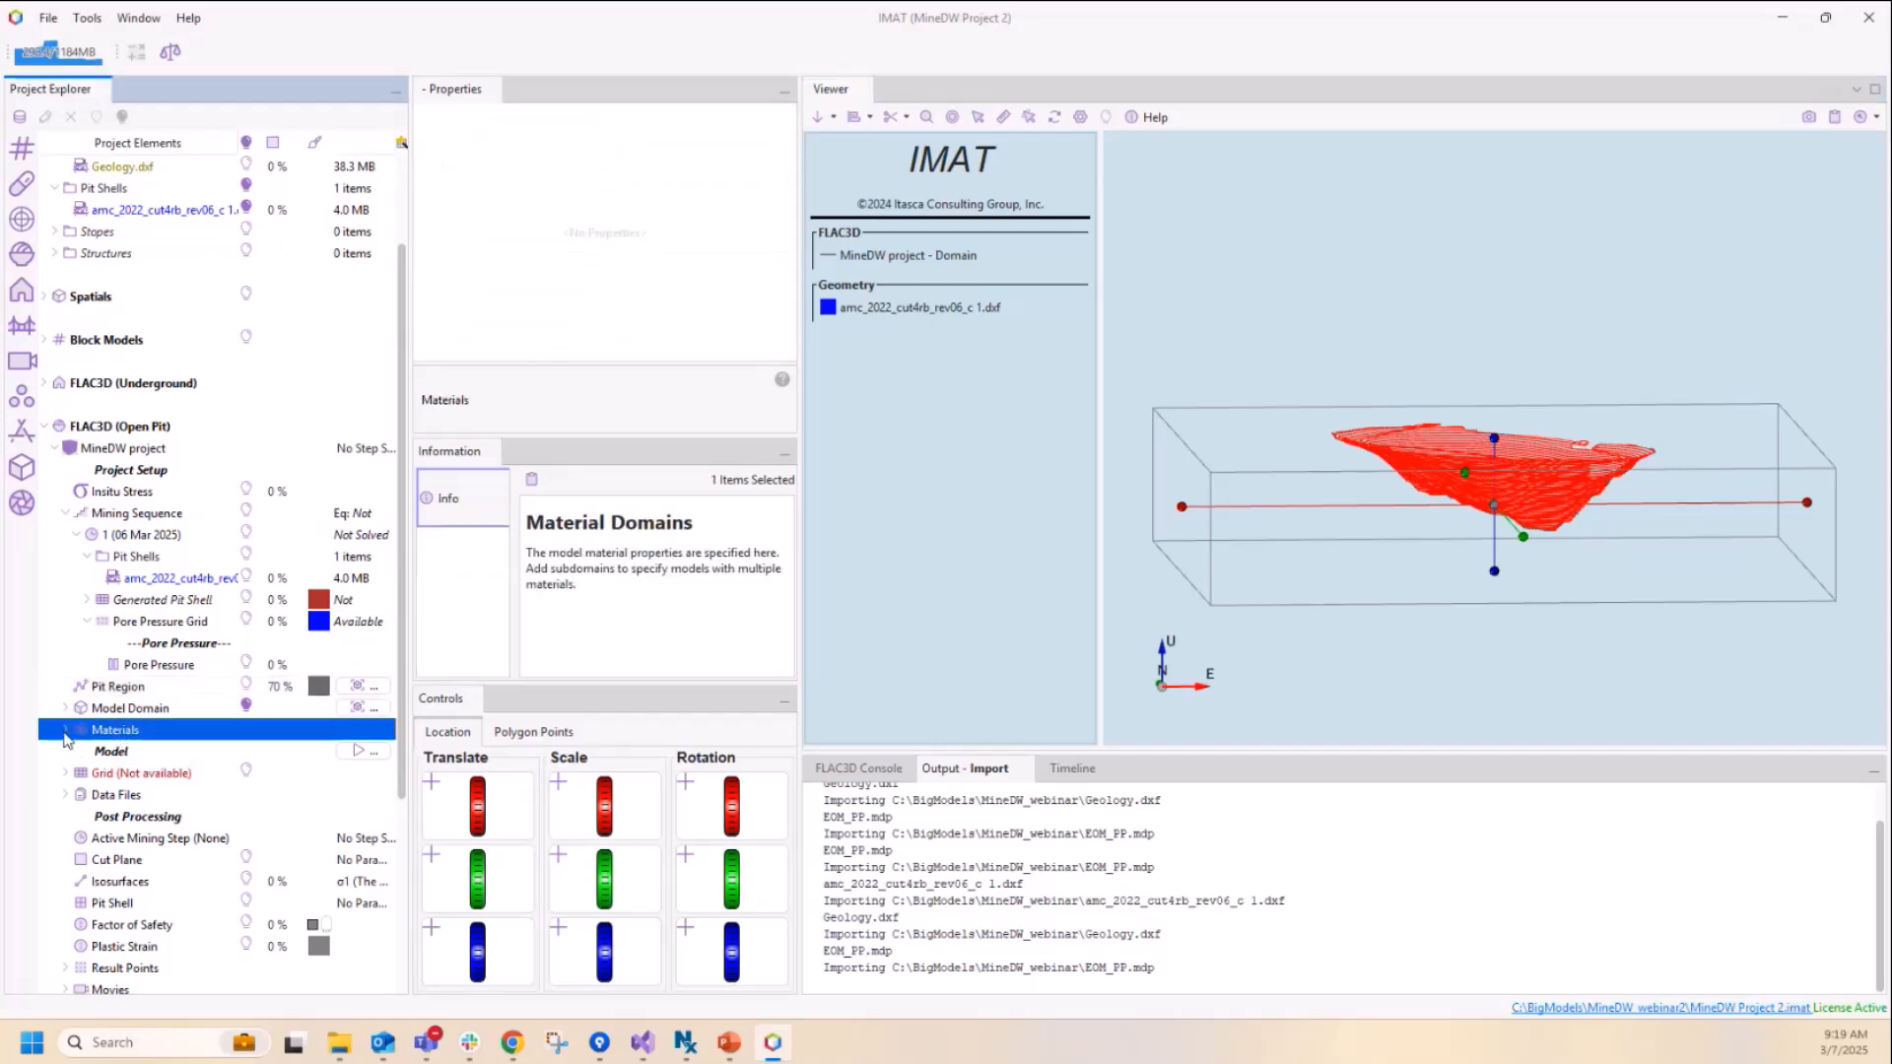
pyautogui.click(66, 730)
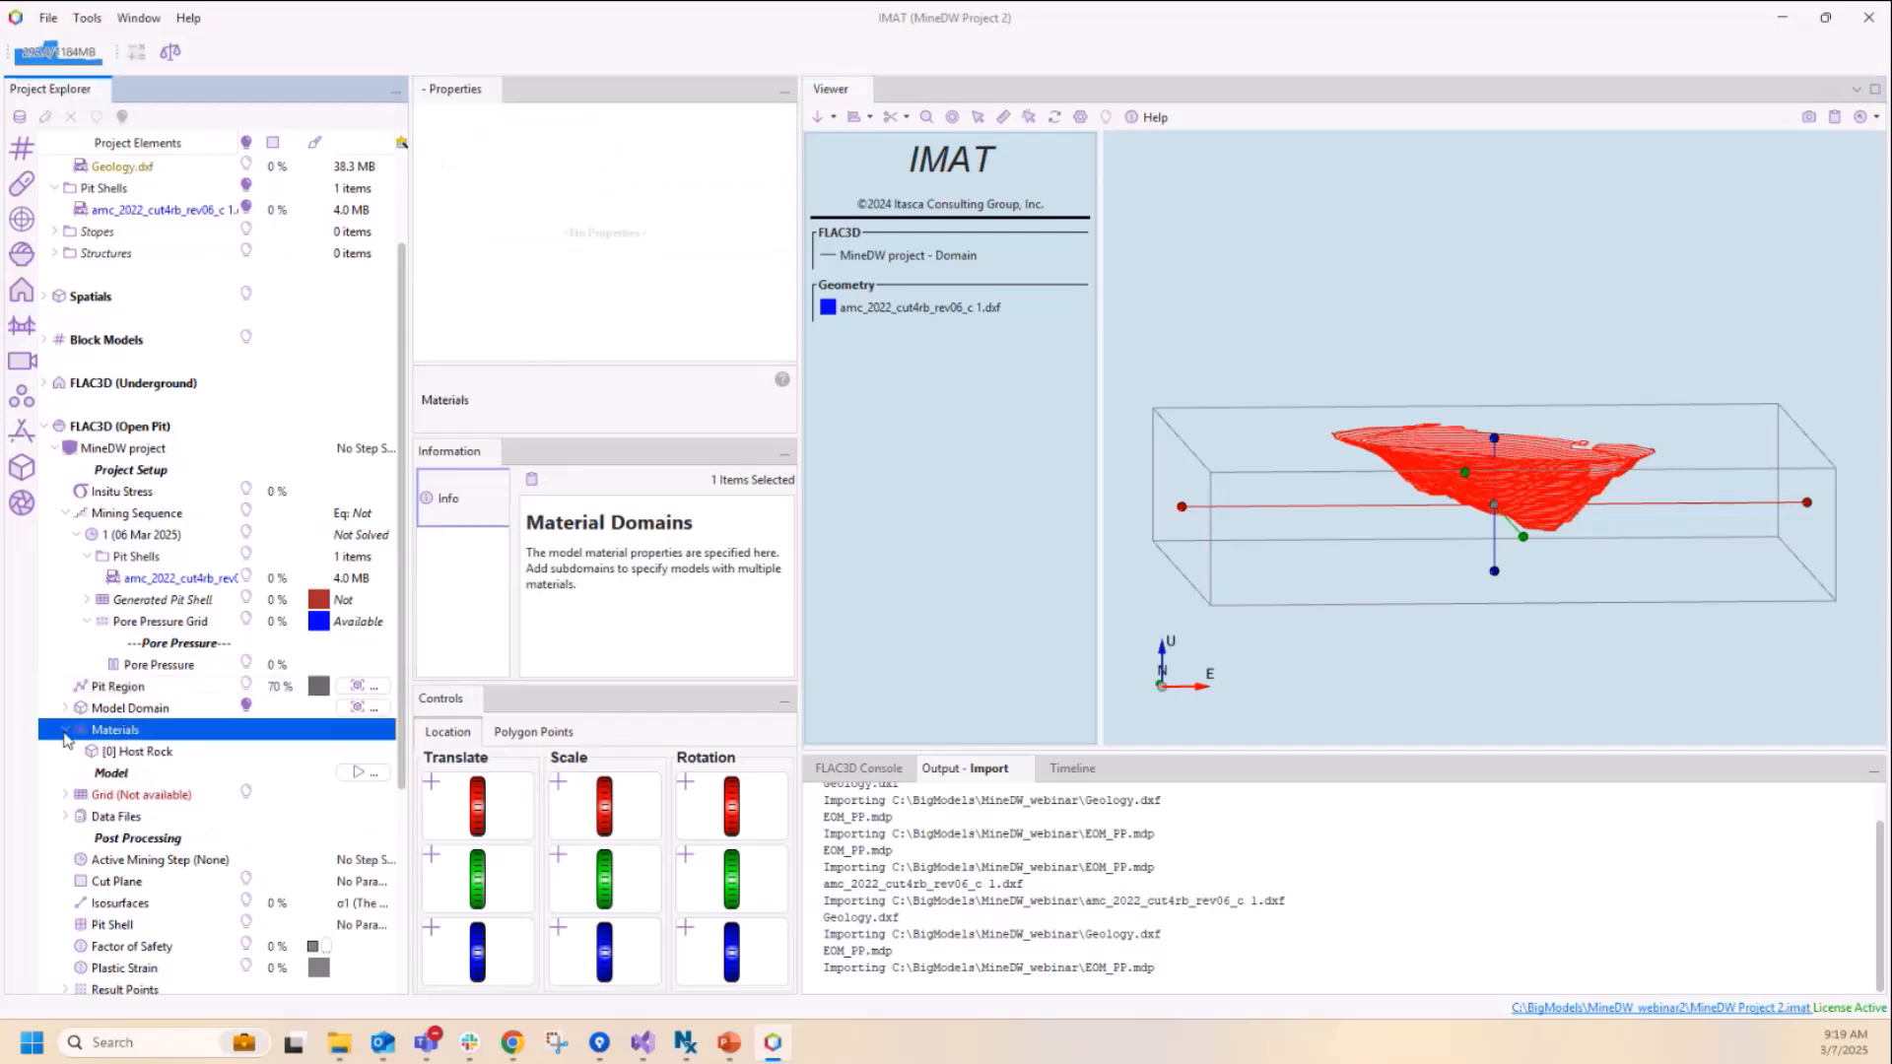
pyautogui.click(148, 752)
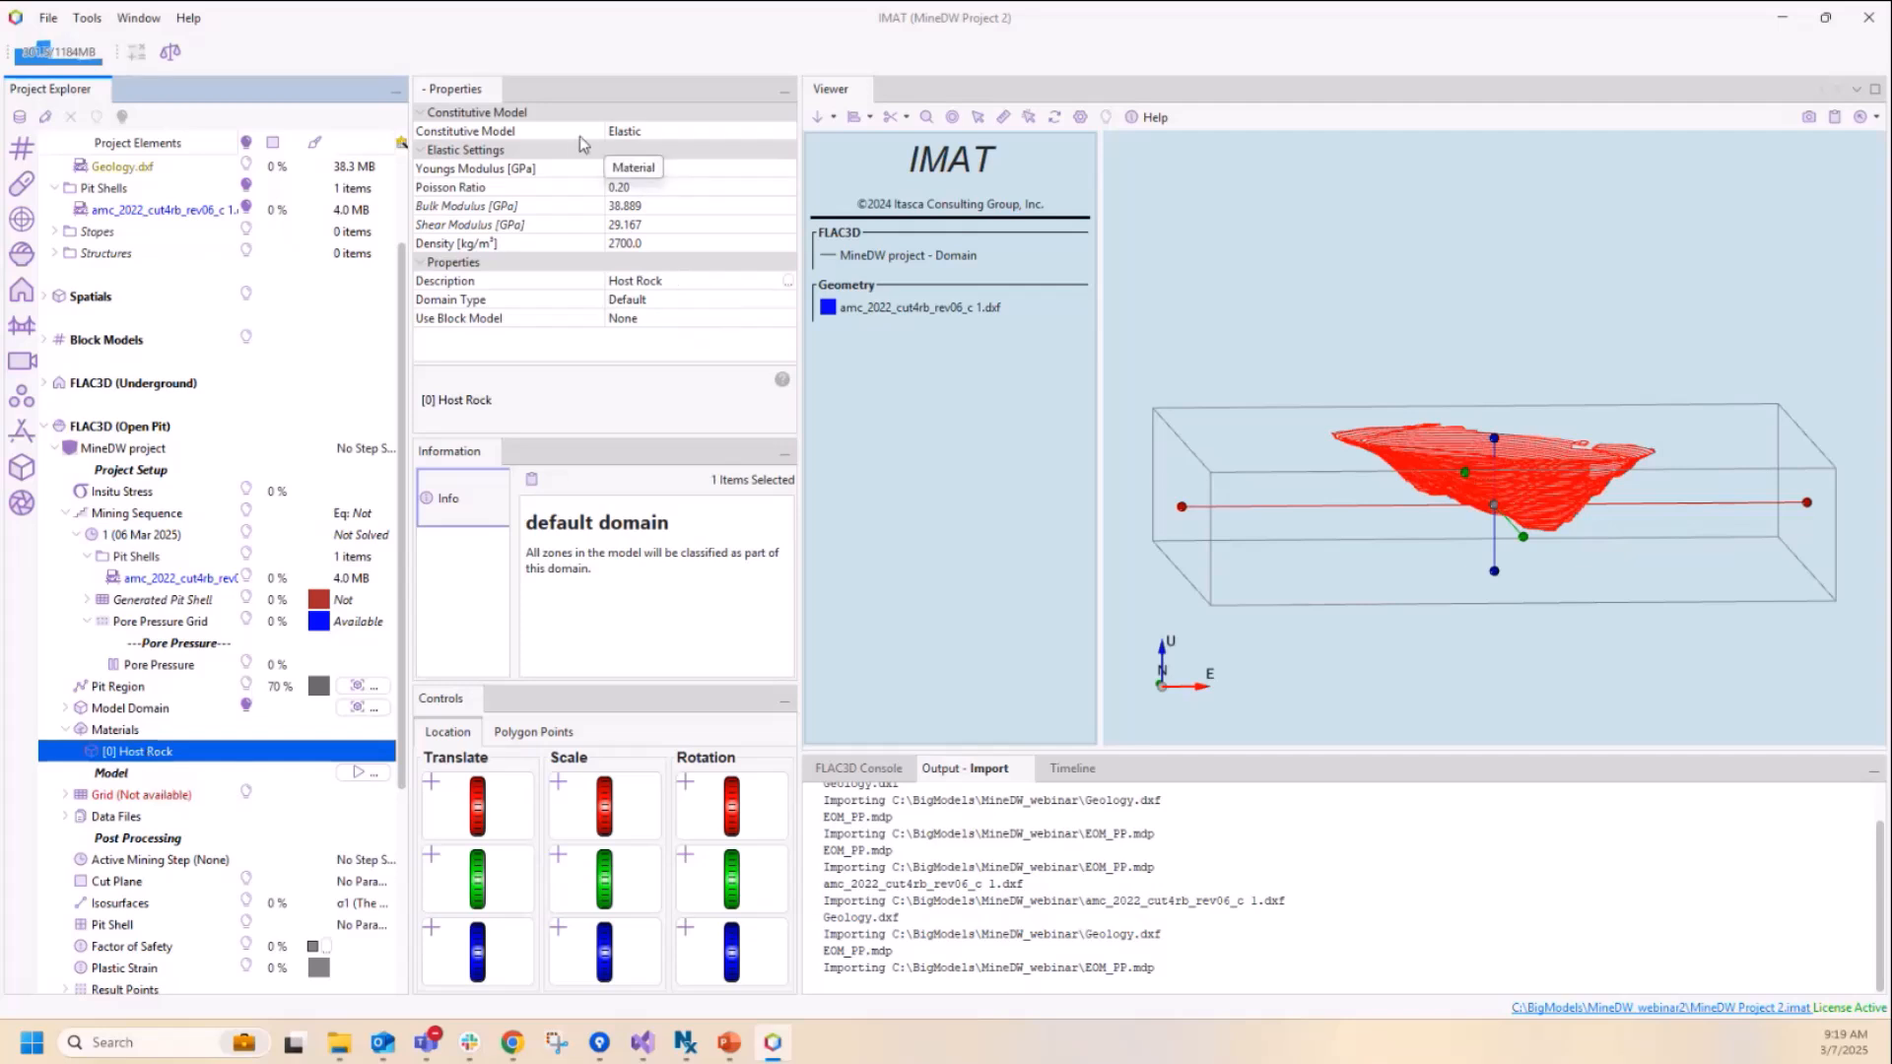
pyautogui.click(653, 134)
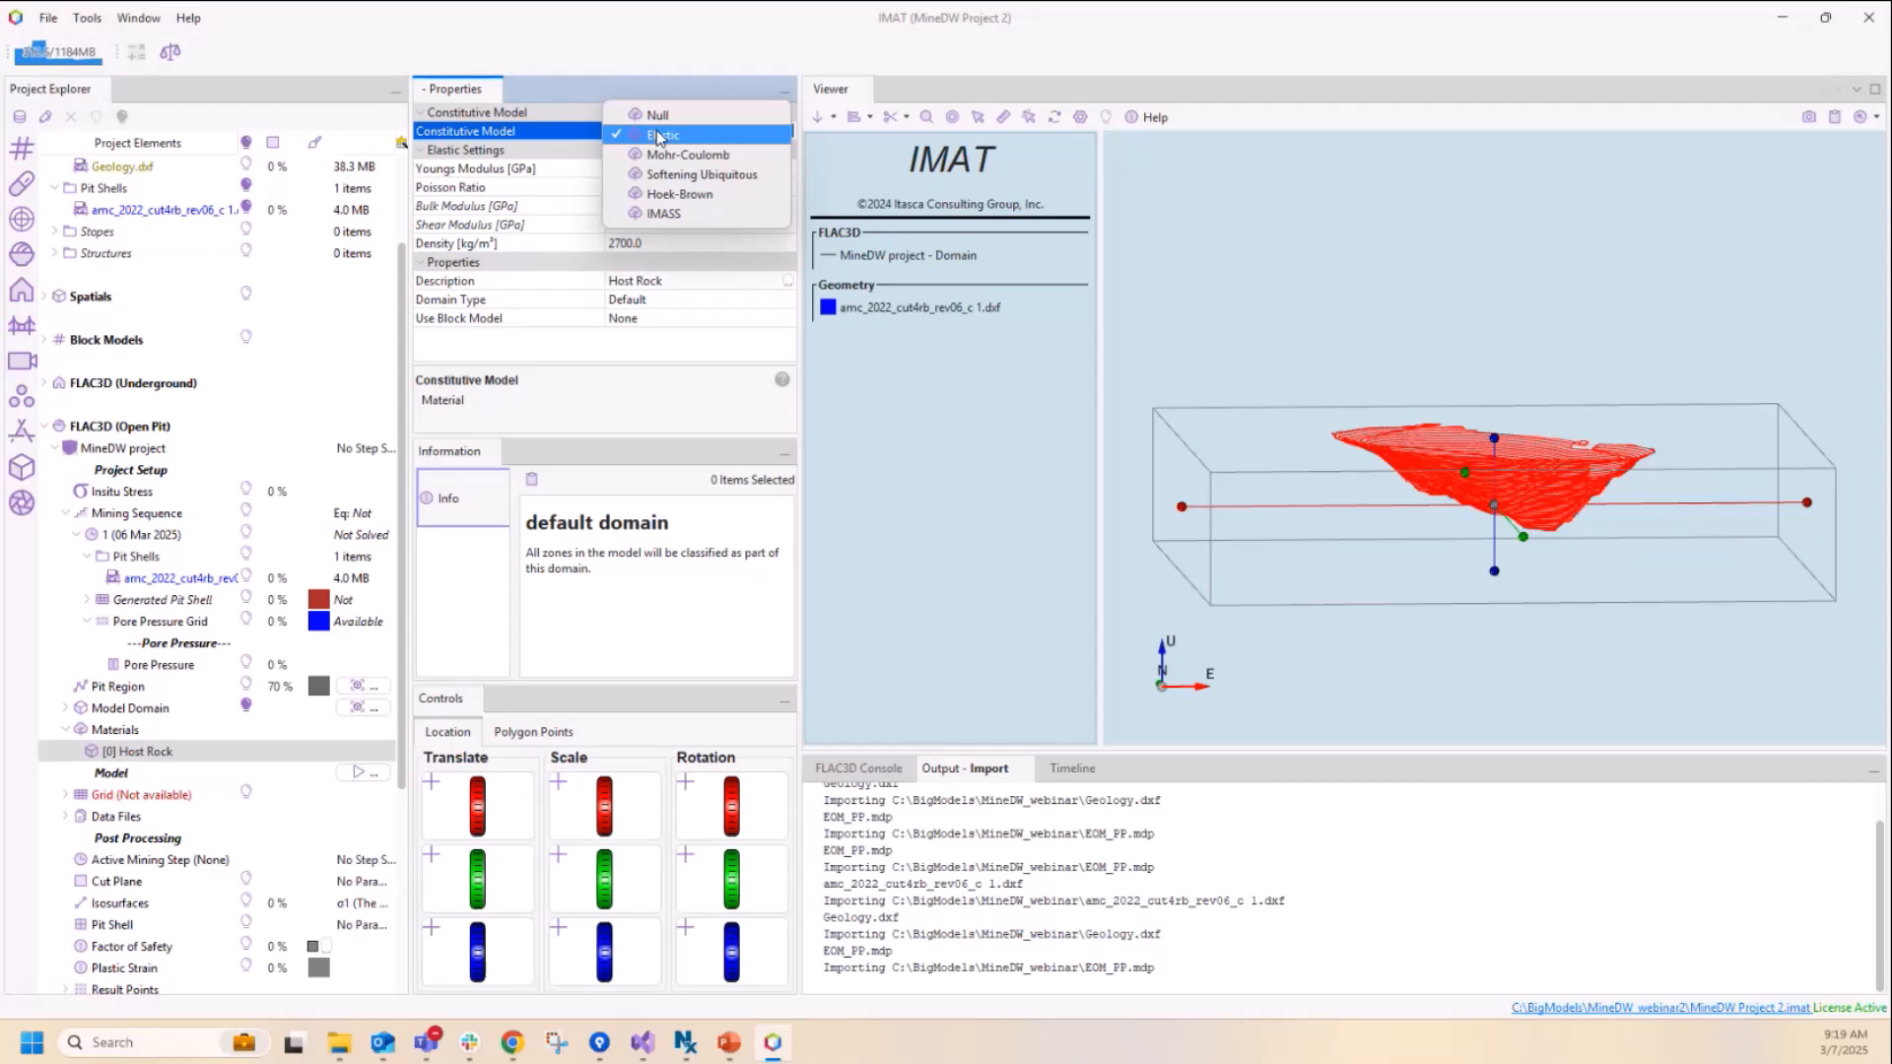
pyautogui.click(677, 197)
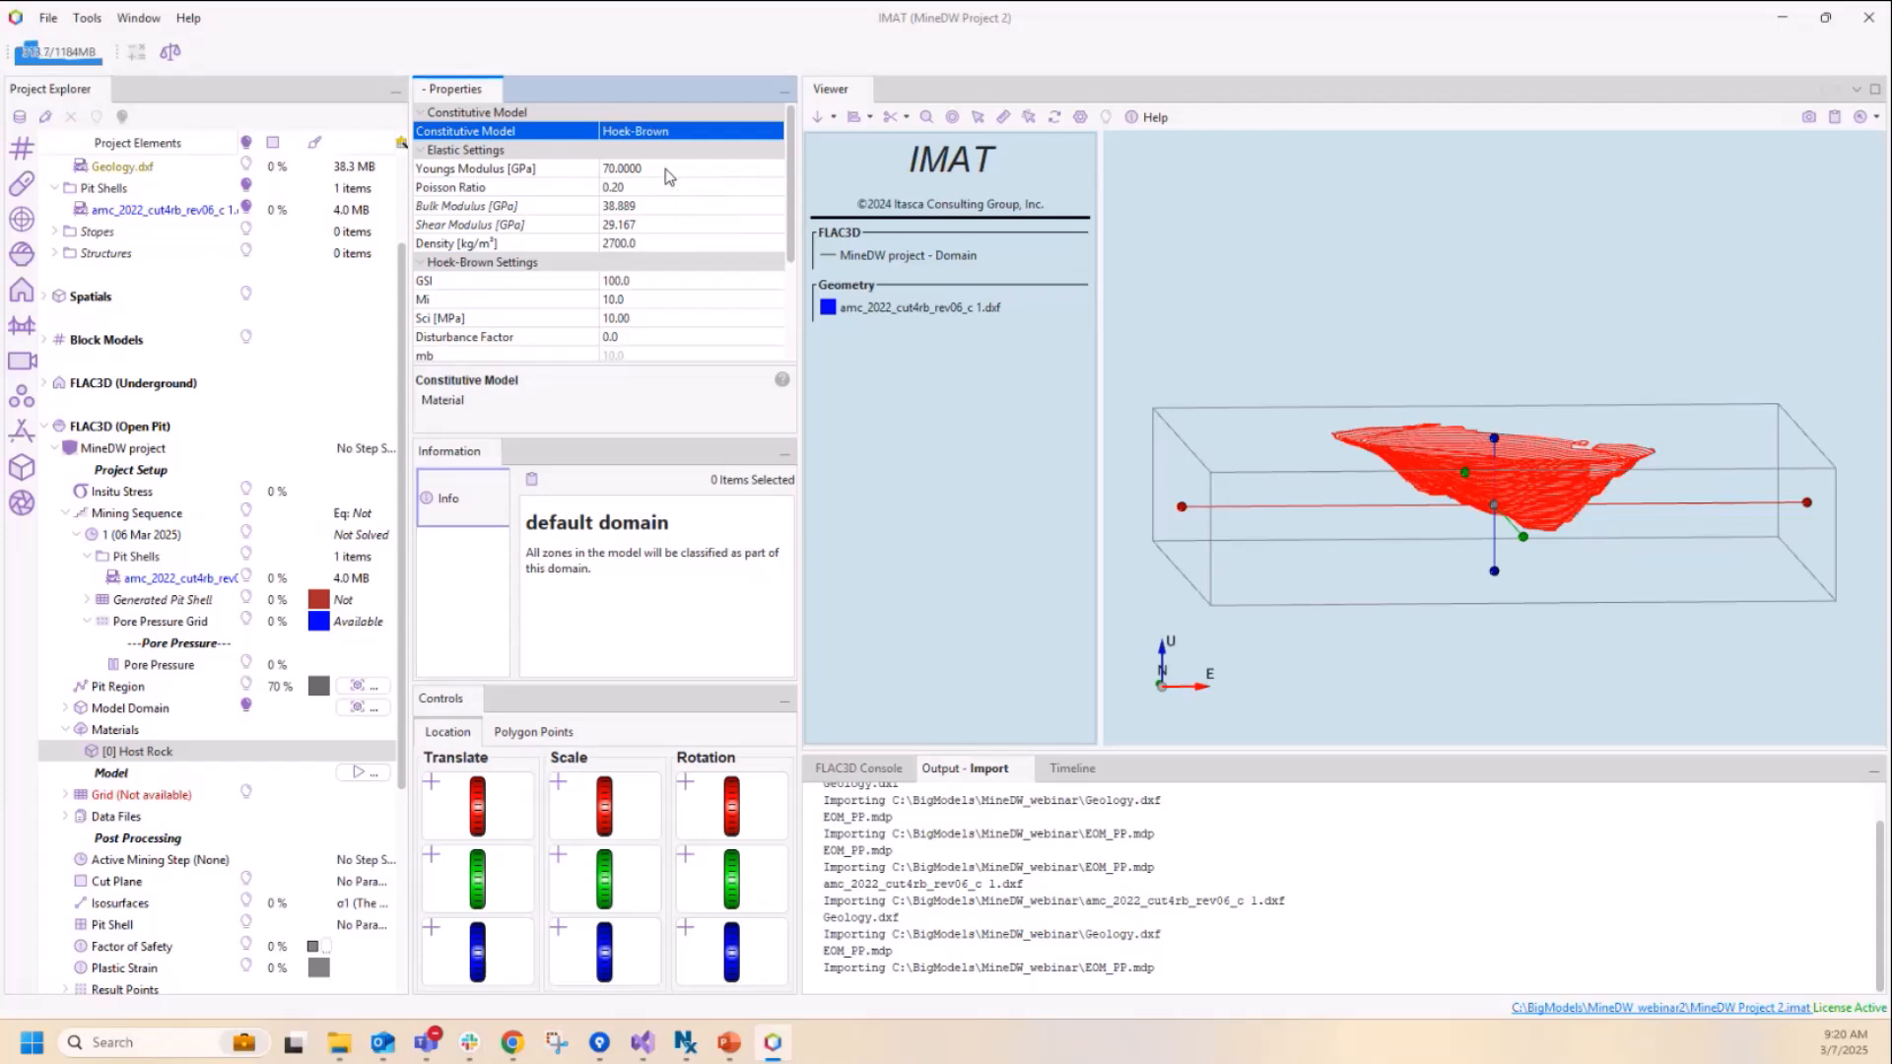
# Step: Set the Host Rock's Young's modulus to 10 GPa and its density to 2600 kg/m³
pyautogui.click(667, 169)
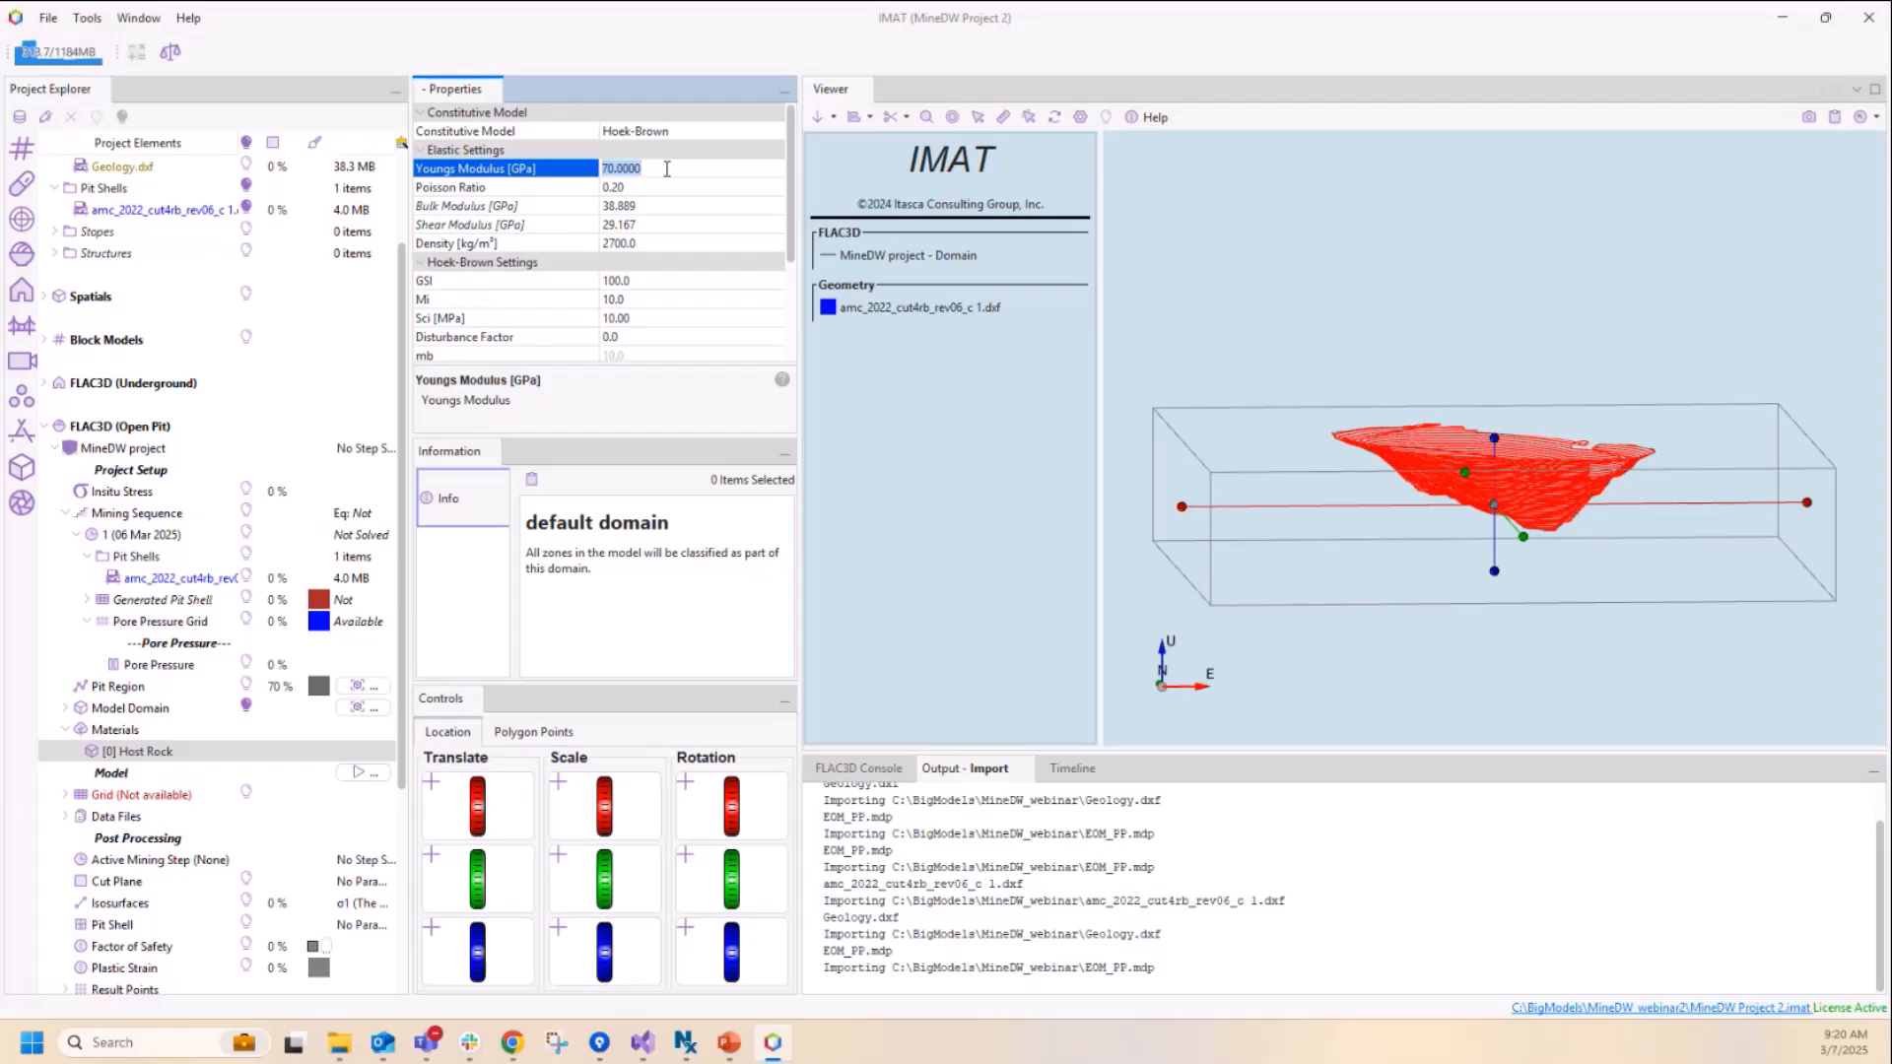
pyautogui.write('10')
pyautogui.click(662, 244)
pyautogui.write('2600')
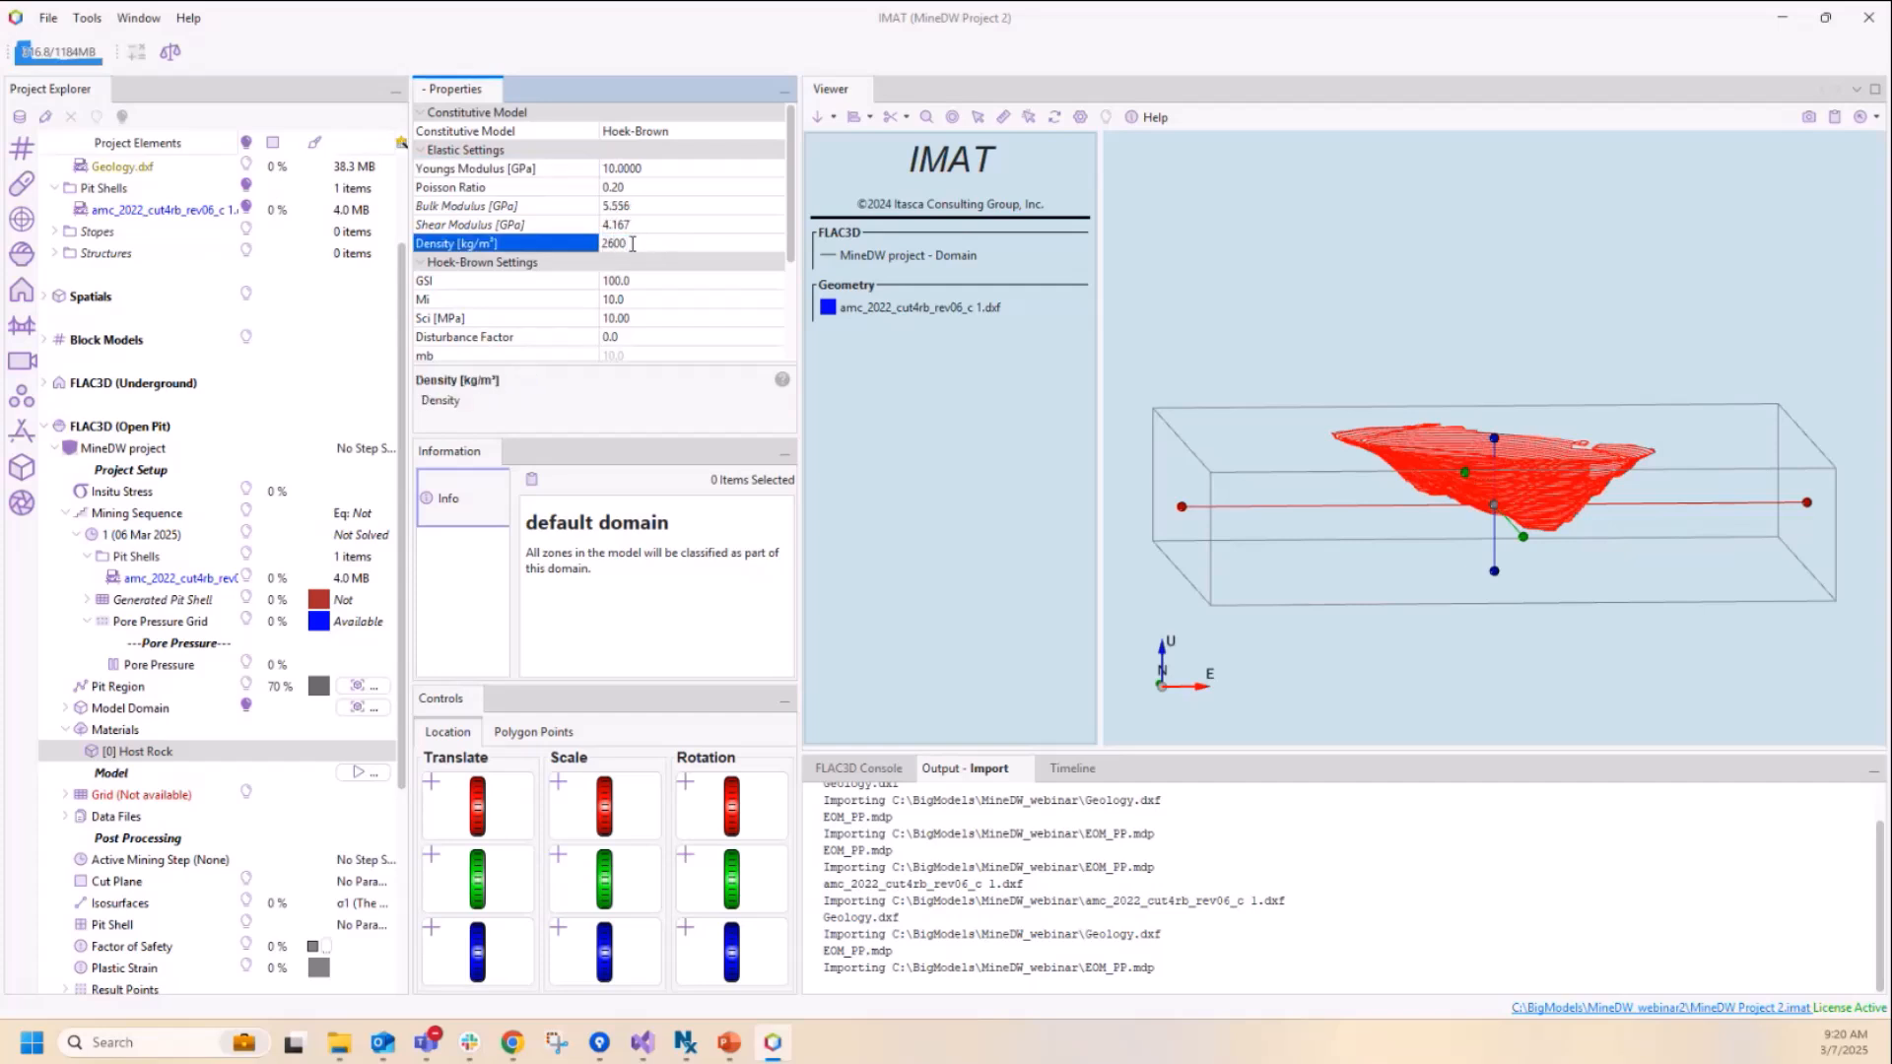
# Step: Set the Host Rock's Hoek-Brown GSI to 50 and its unconfined compressive strength (Sci) to 20 MPa
pyautogui.click(650, 281)
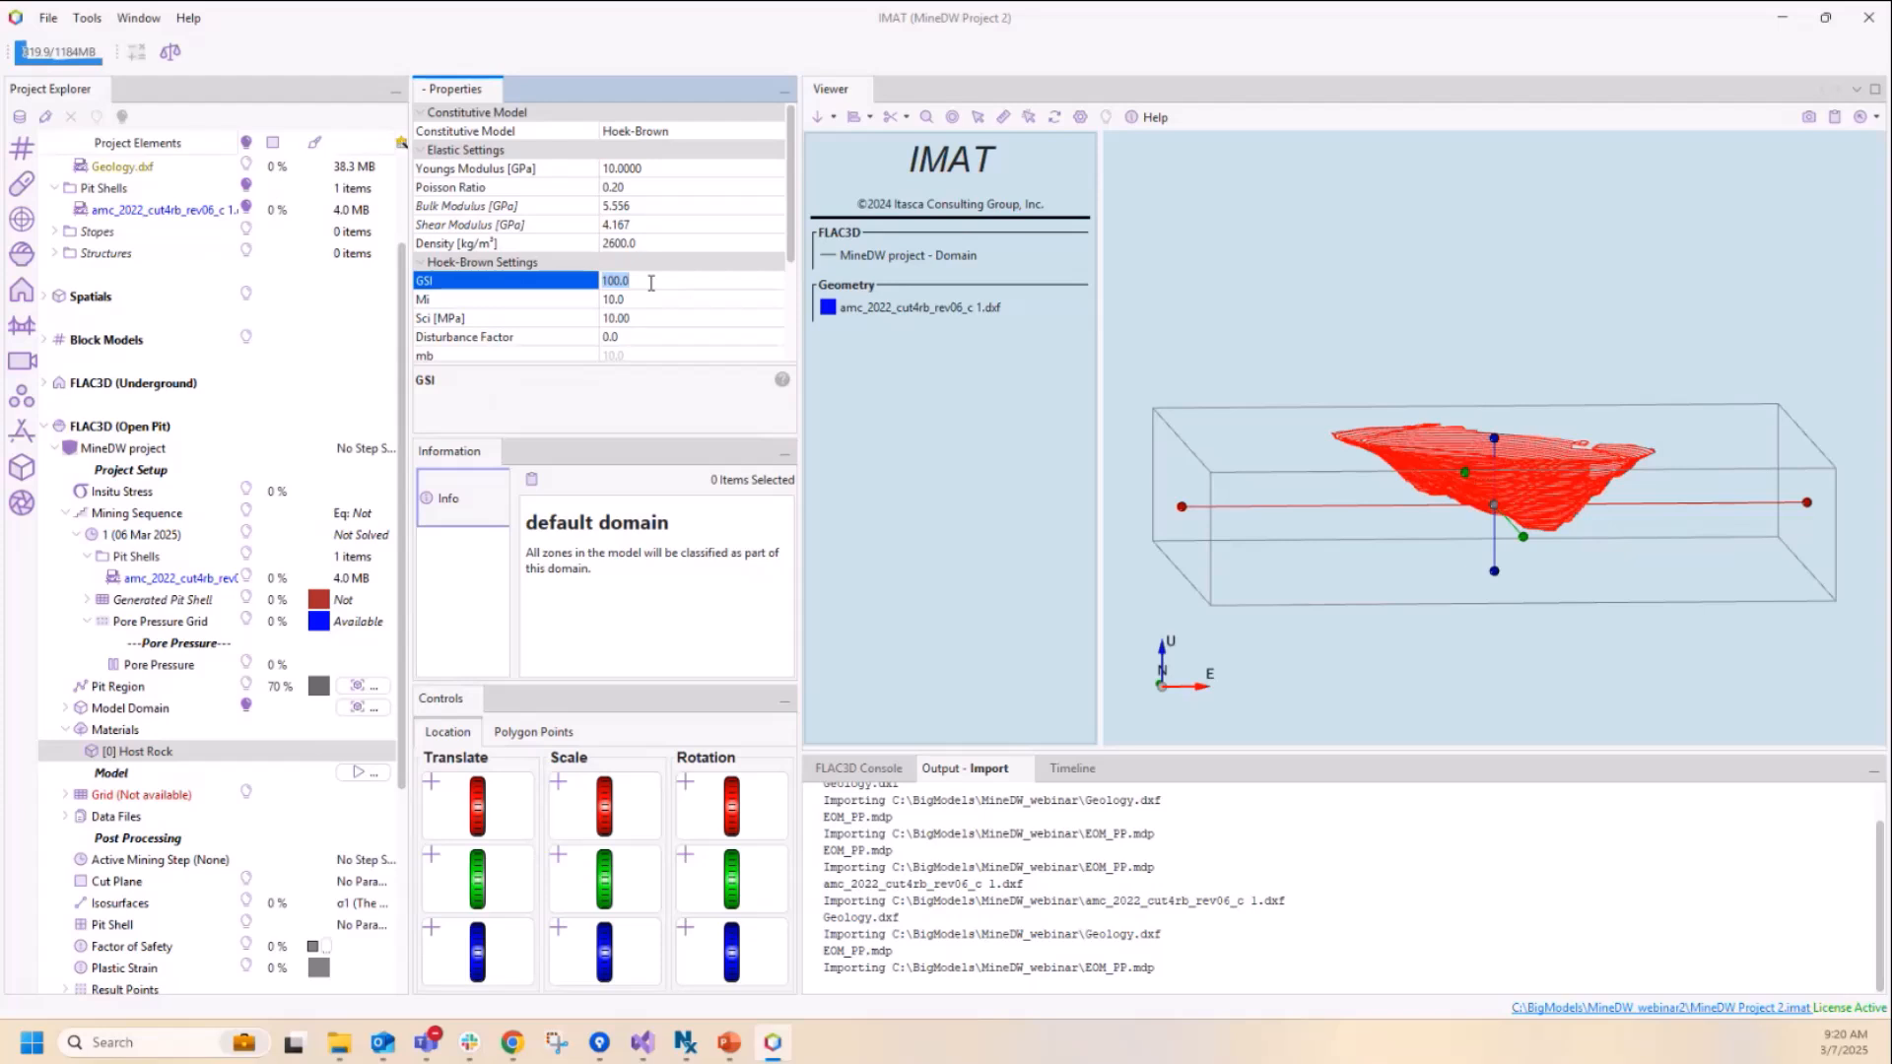
pyautogui.write('50')
pyautogui.click(659, 320)
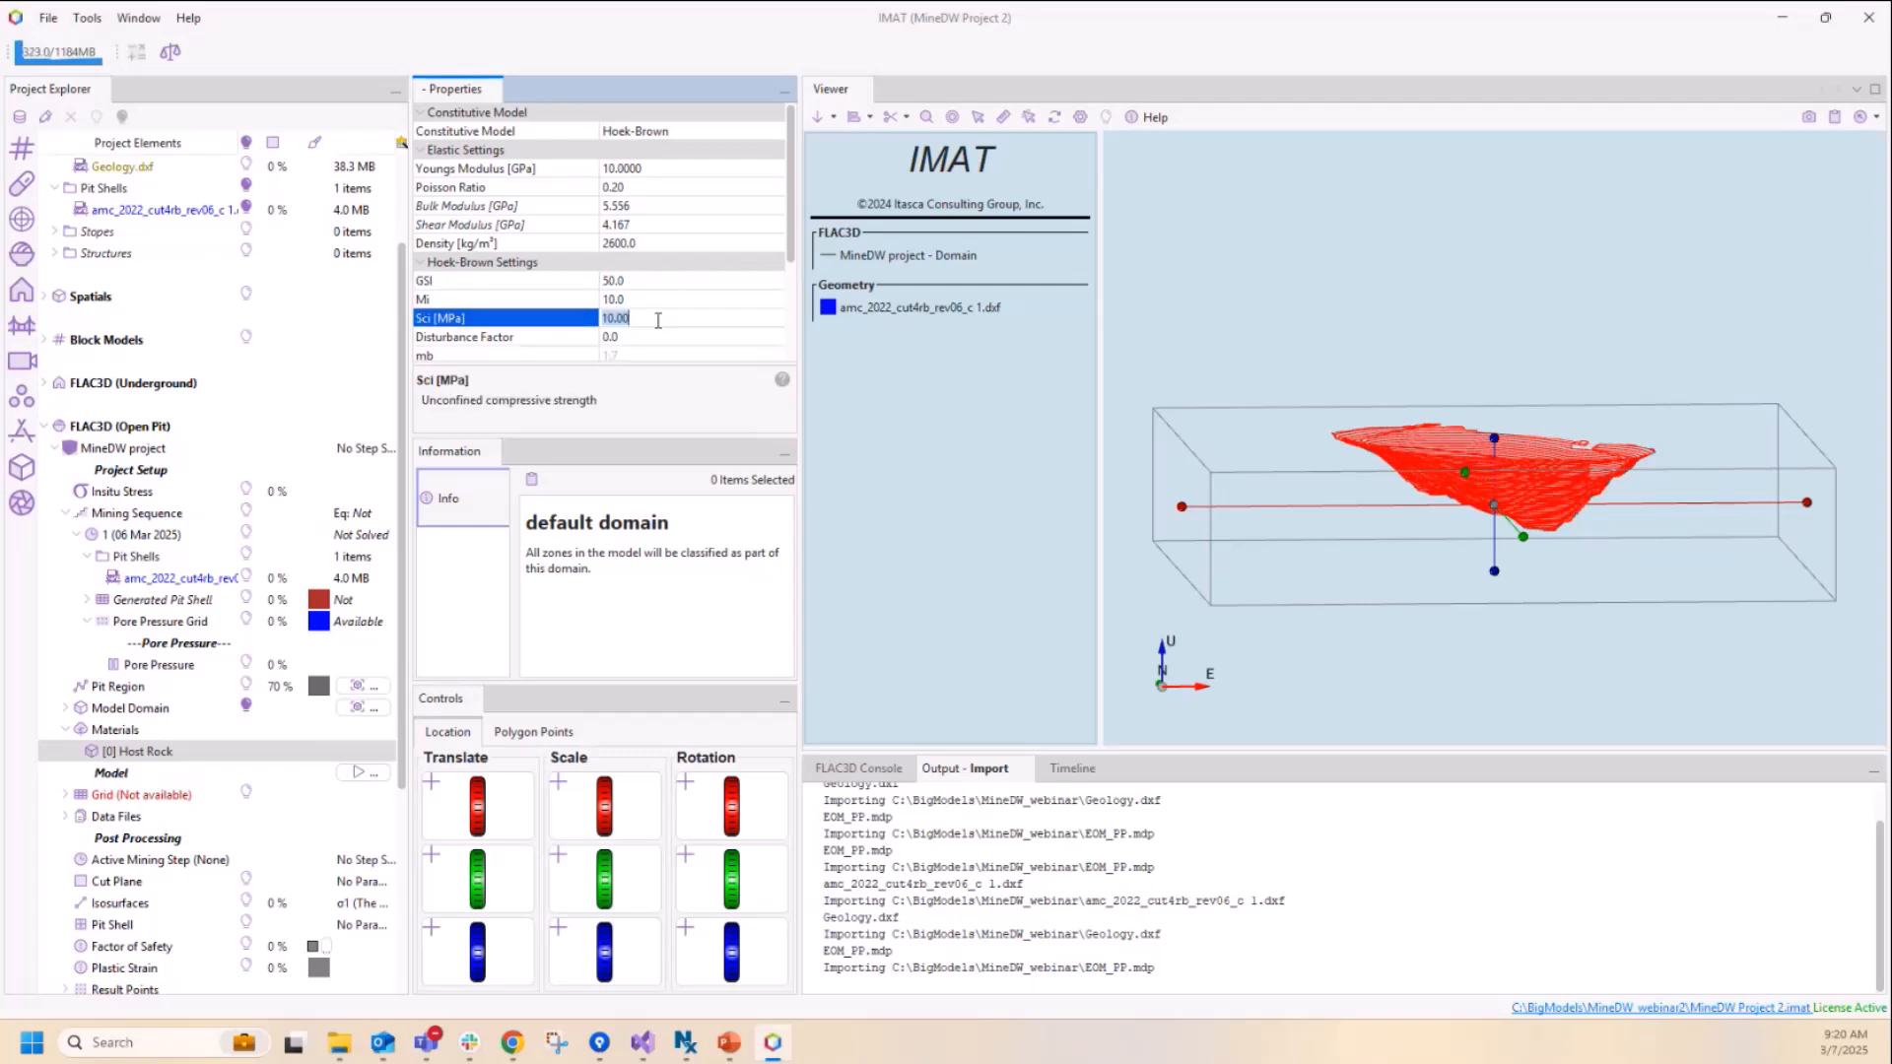
pyautogui.write('20')
pyautogui.moveTo(790, 249); pyautogui.dragTo(781, 205)
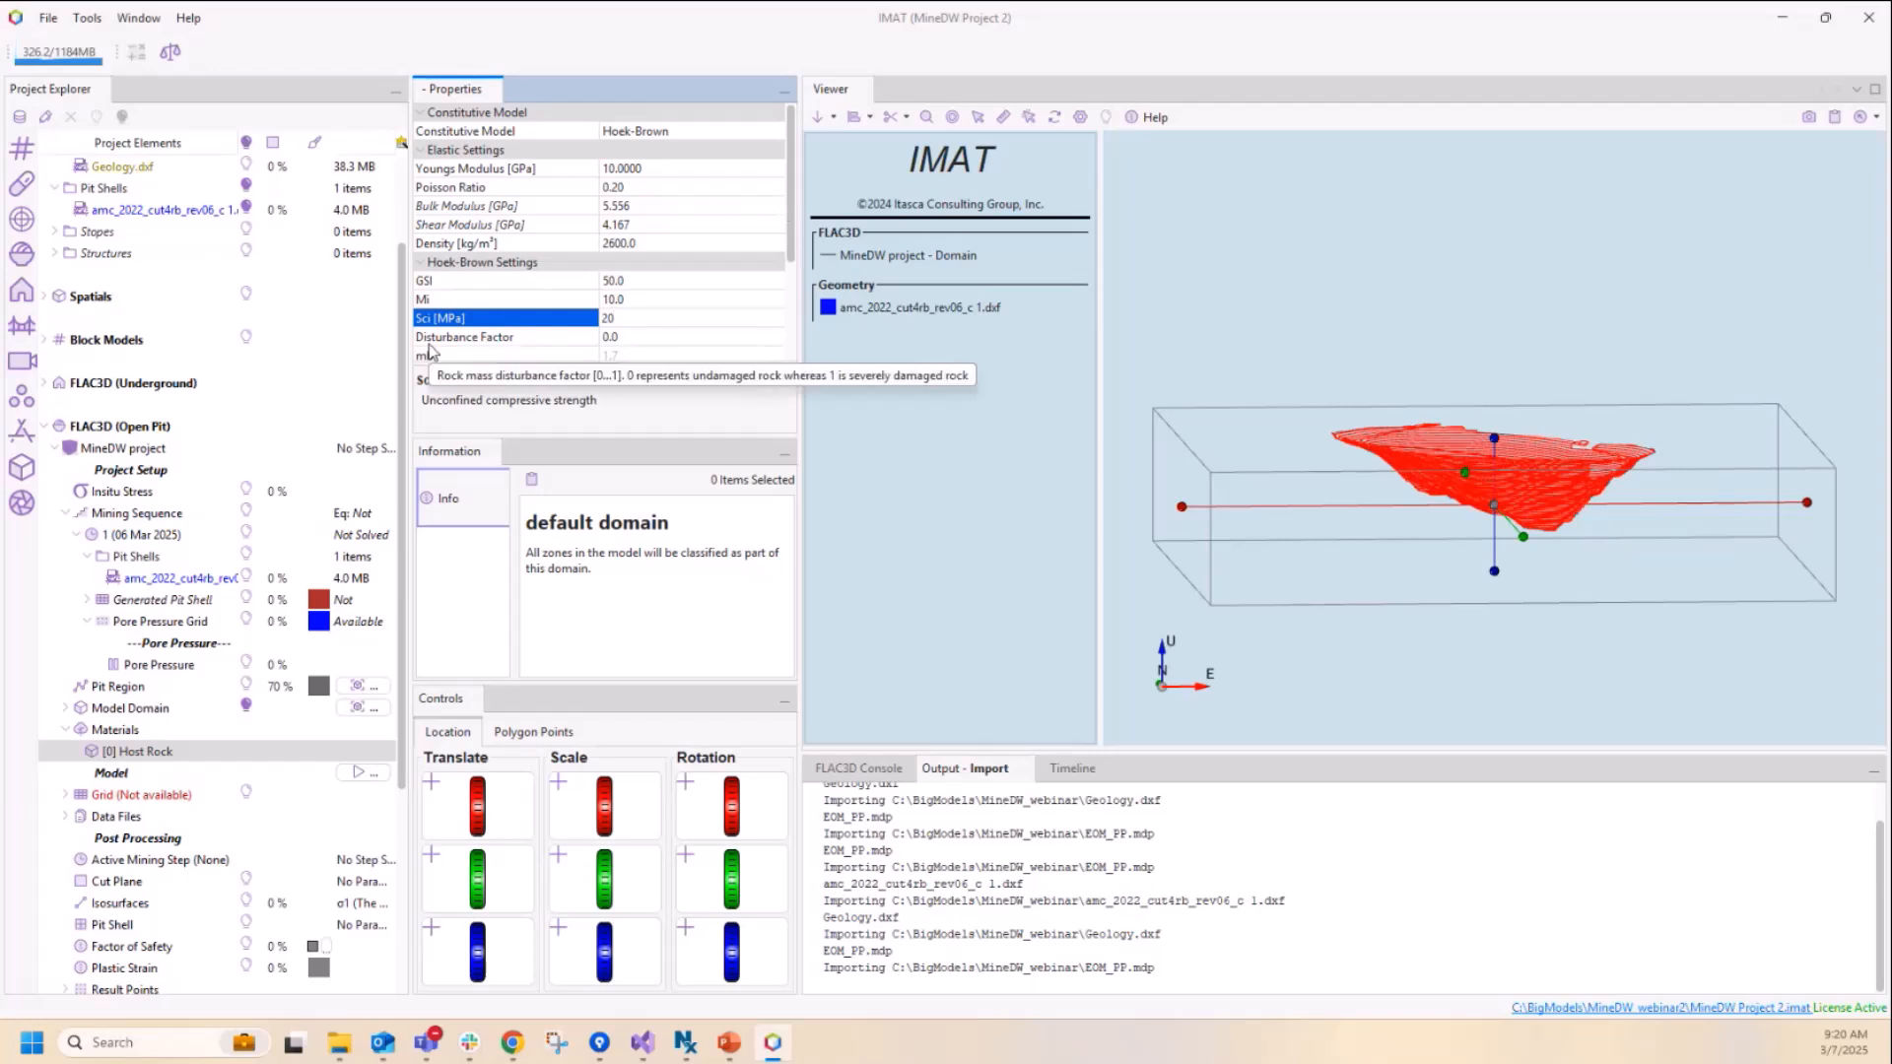
# Step: Create a new material domain from the Geology.dxf geometry, using Polyhedron Geometry as the subdomain type
pyautogui.click(131, 731)
pyautogui.rightClick(131, 732)
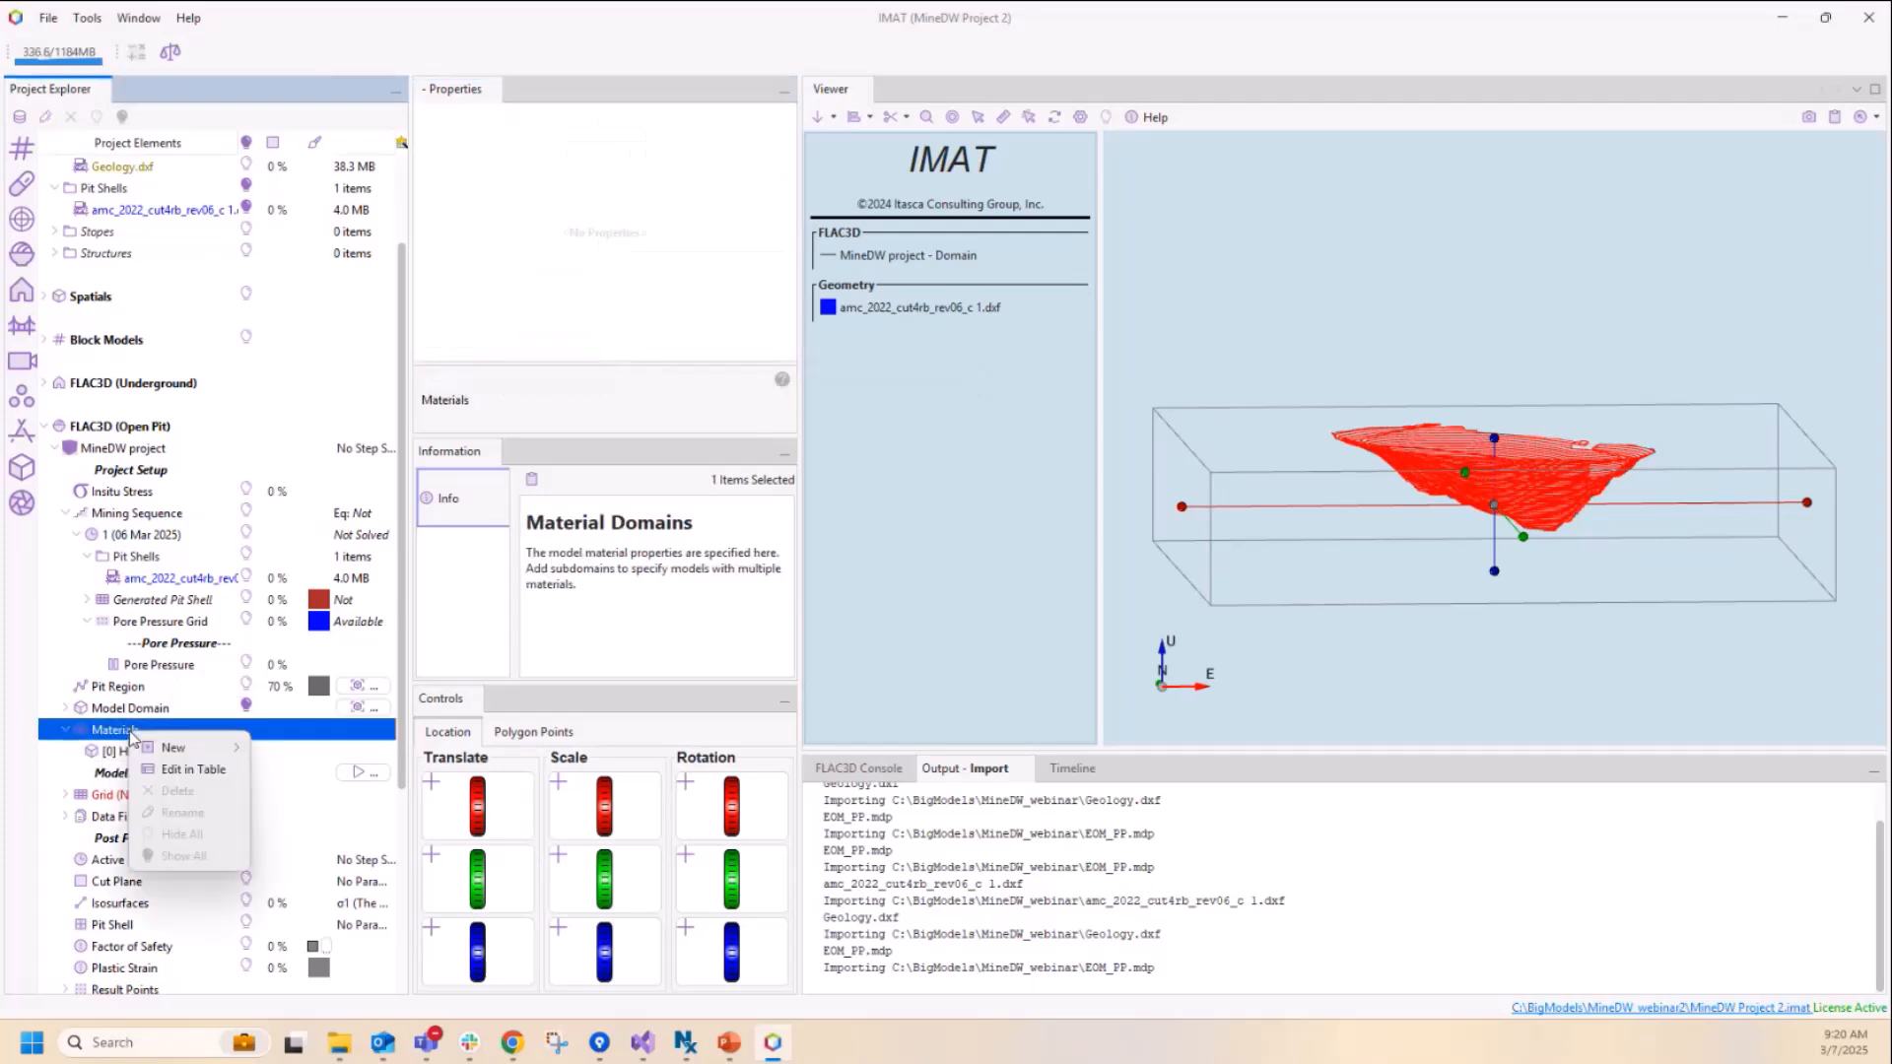
pyautogui.moveTo(153, 749)
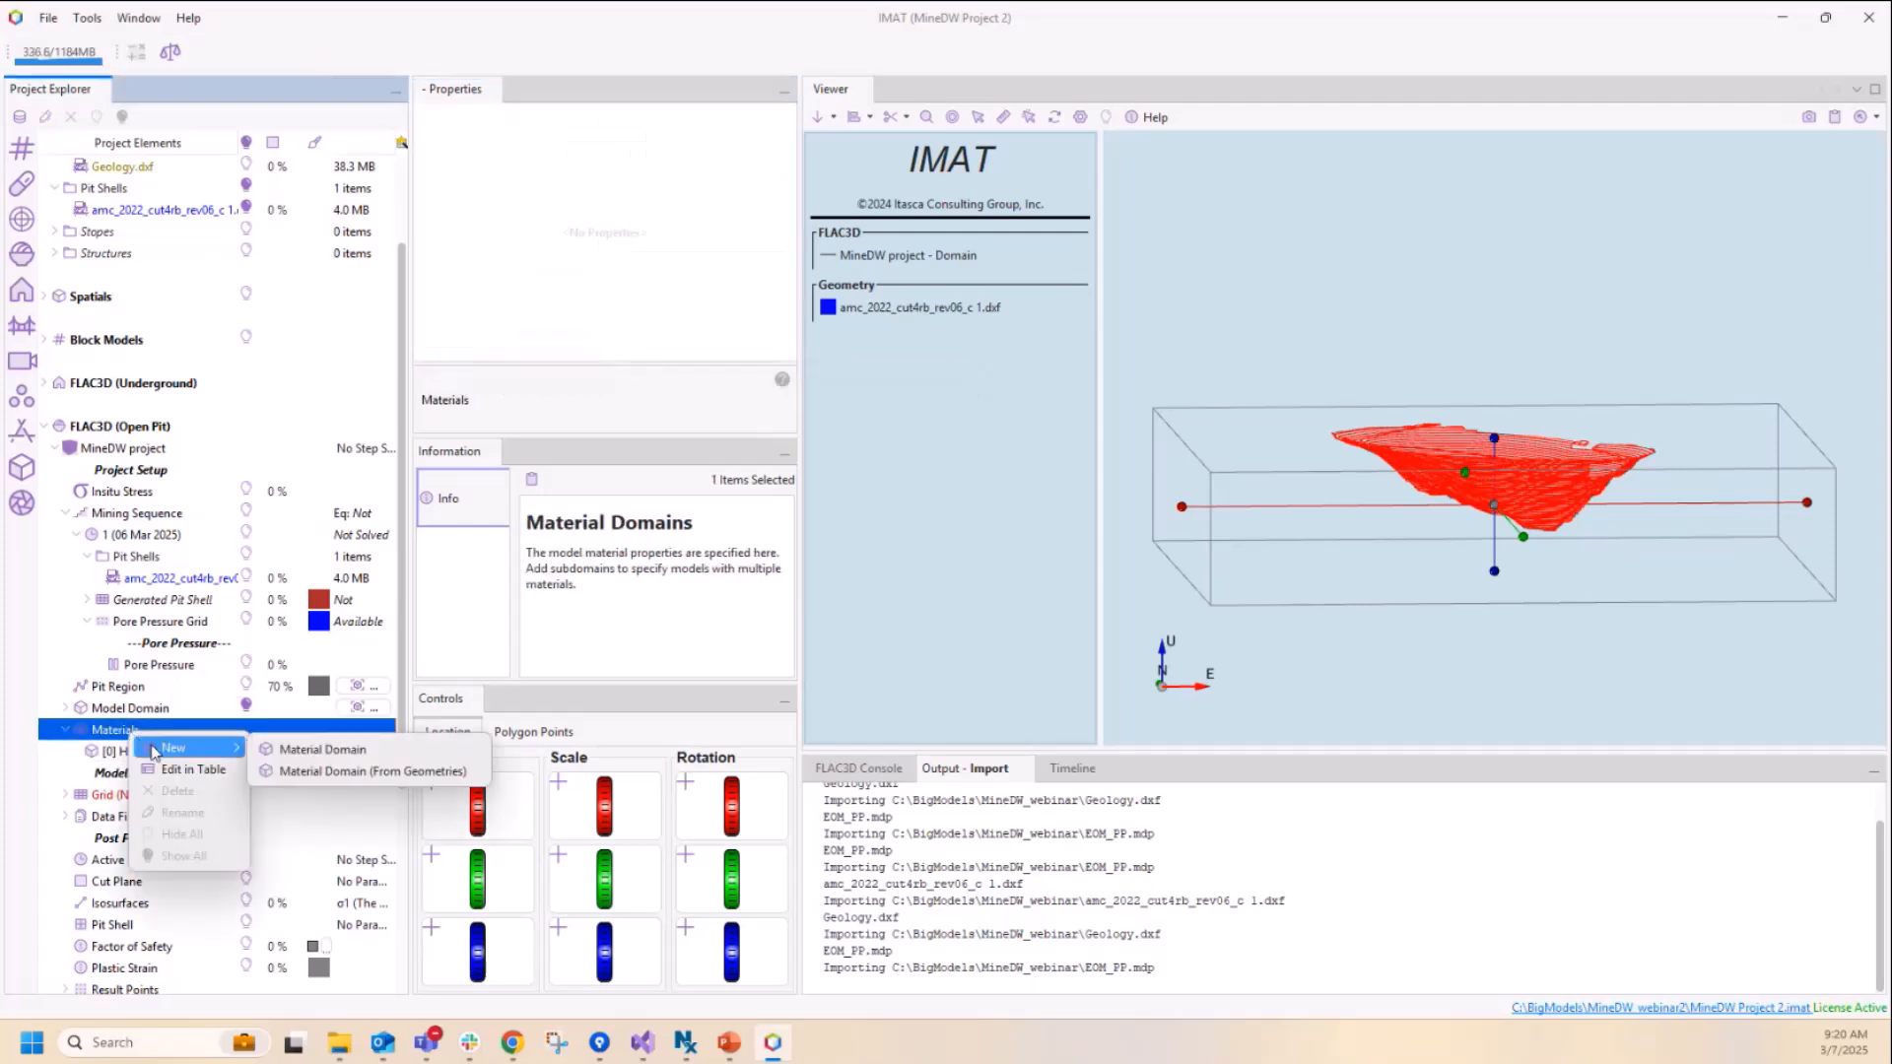
pyautogui.click(338, 773)
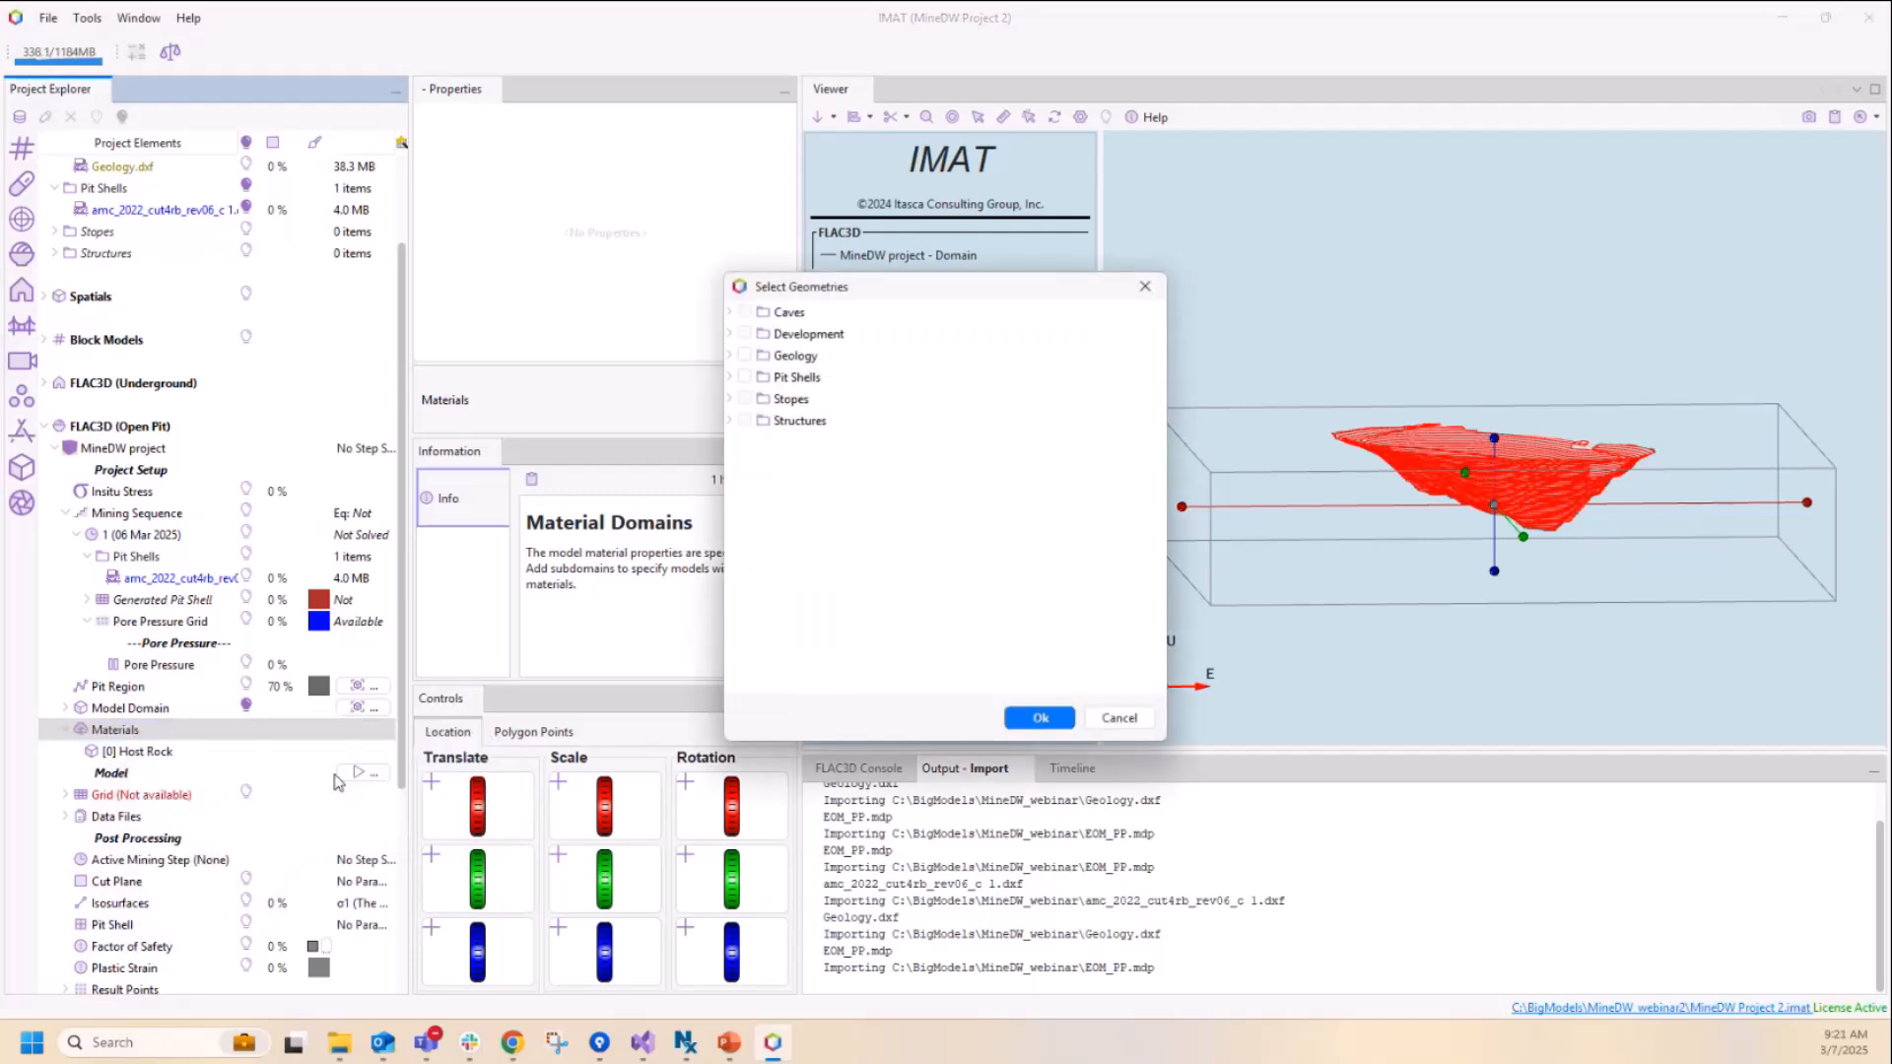
pyautogui.click(731, 356)
pyautogui.click(744, 354)
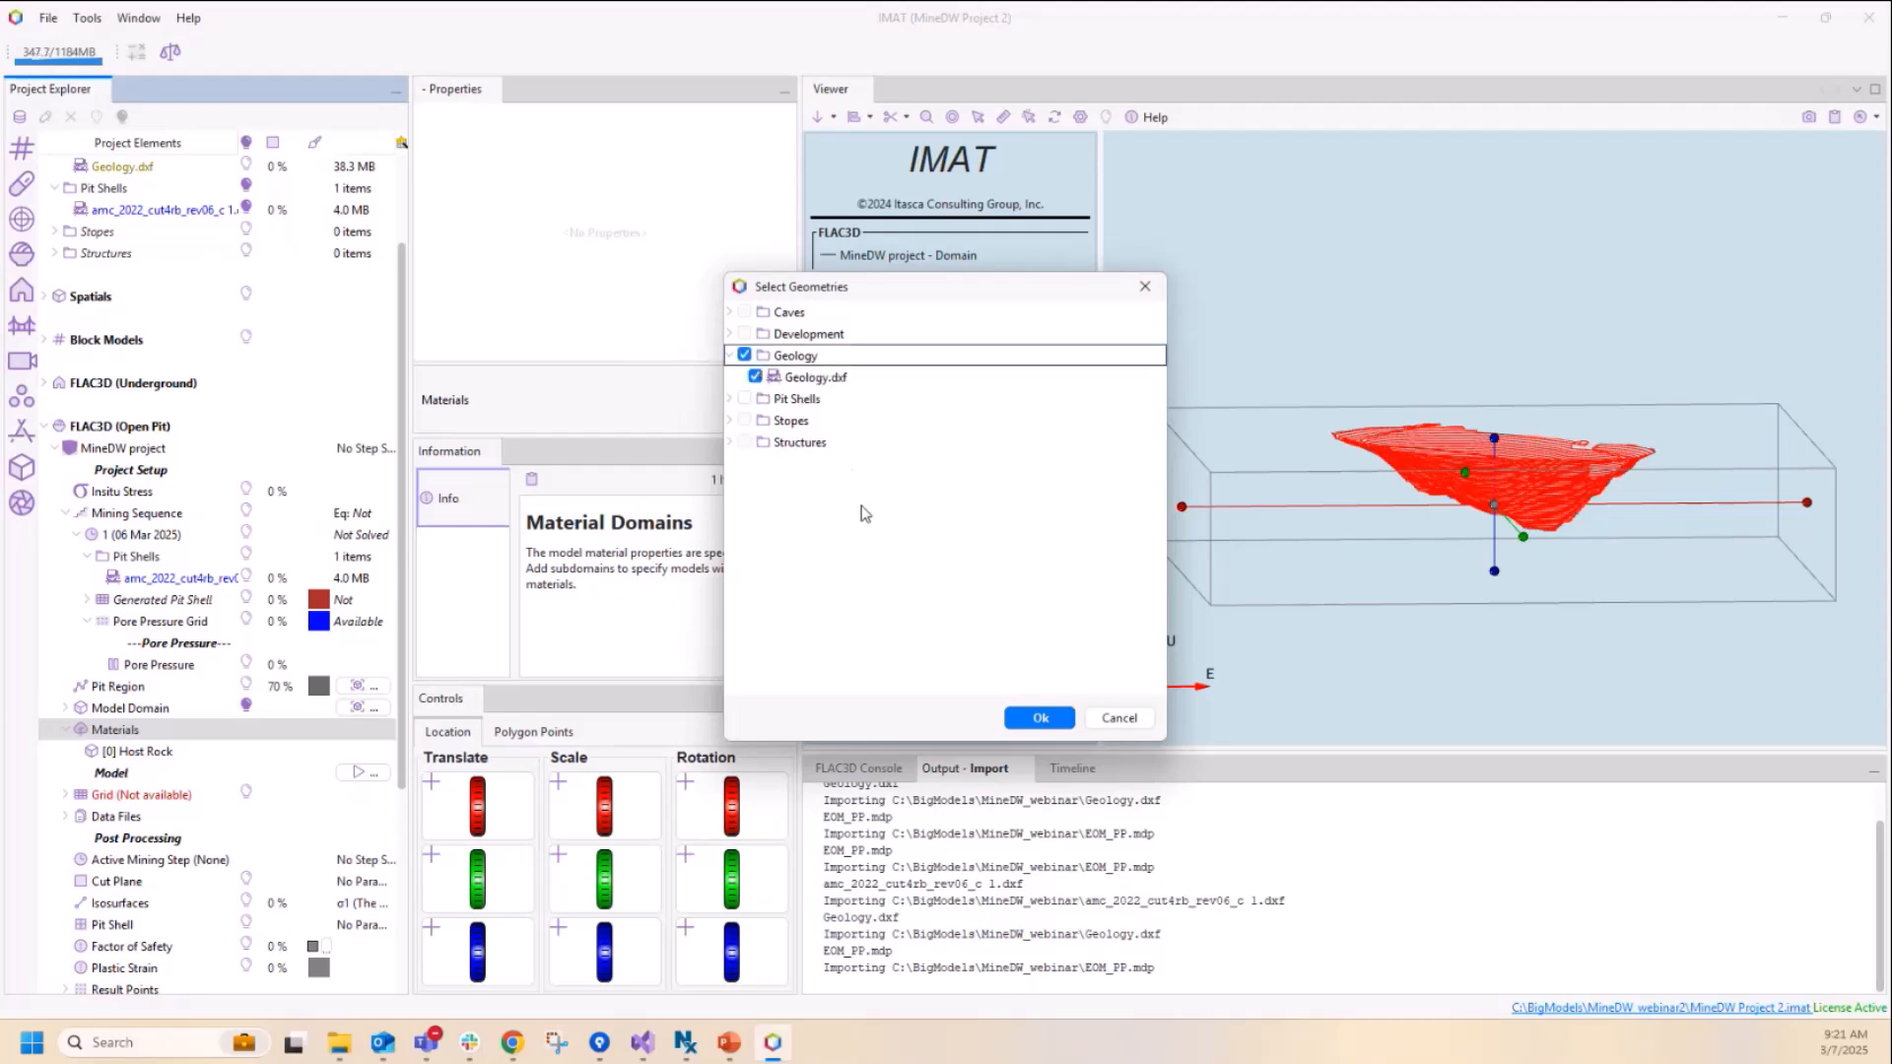
pyautogui.click(1040, 720)
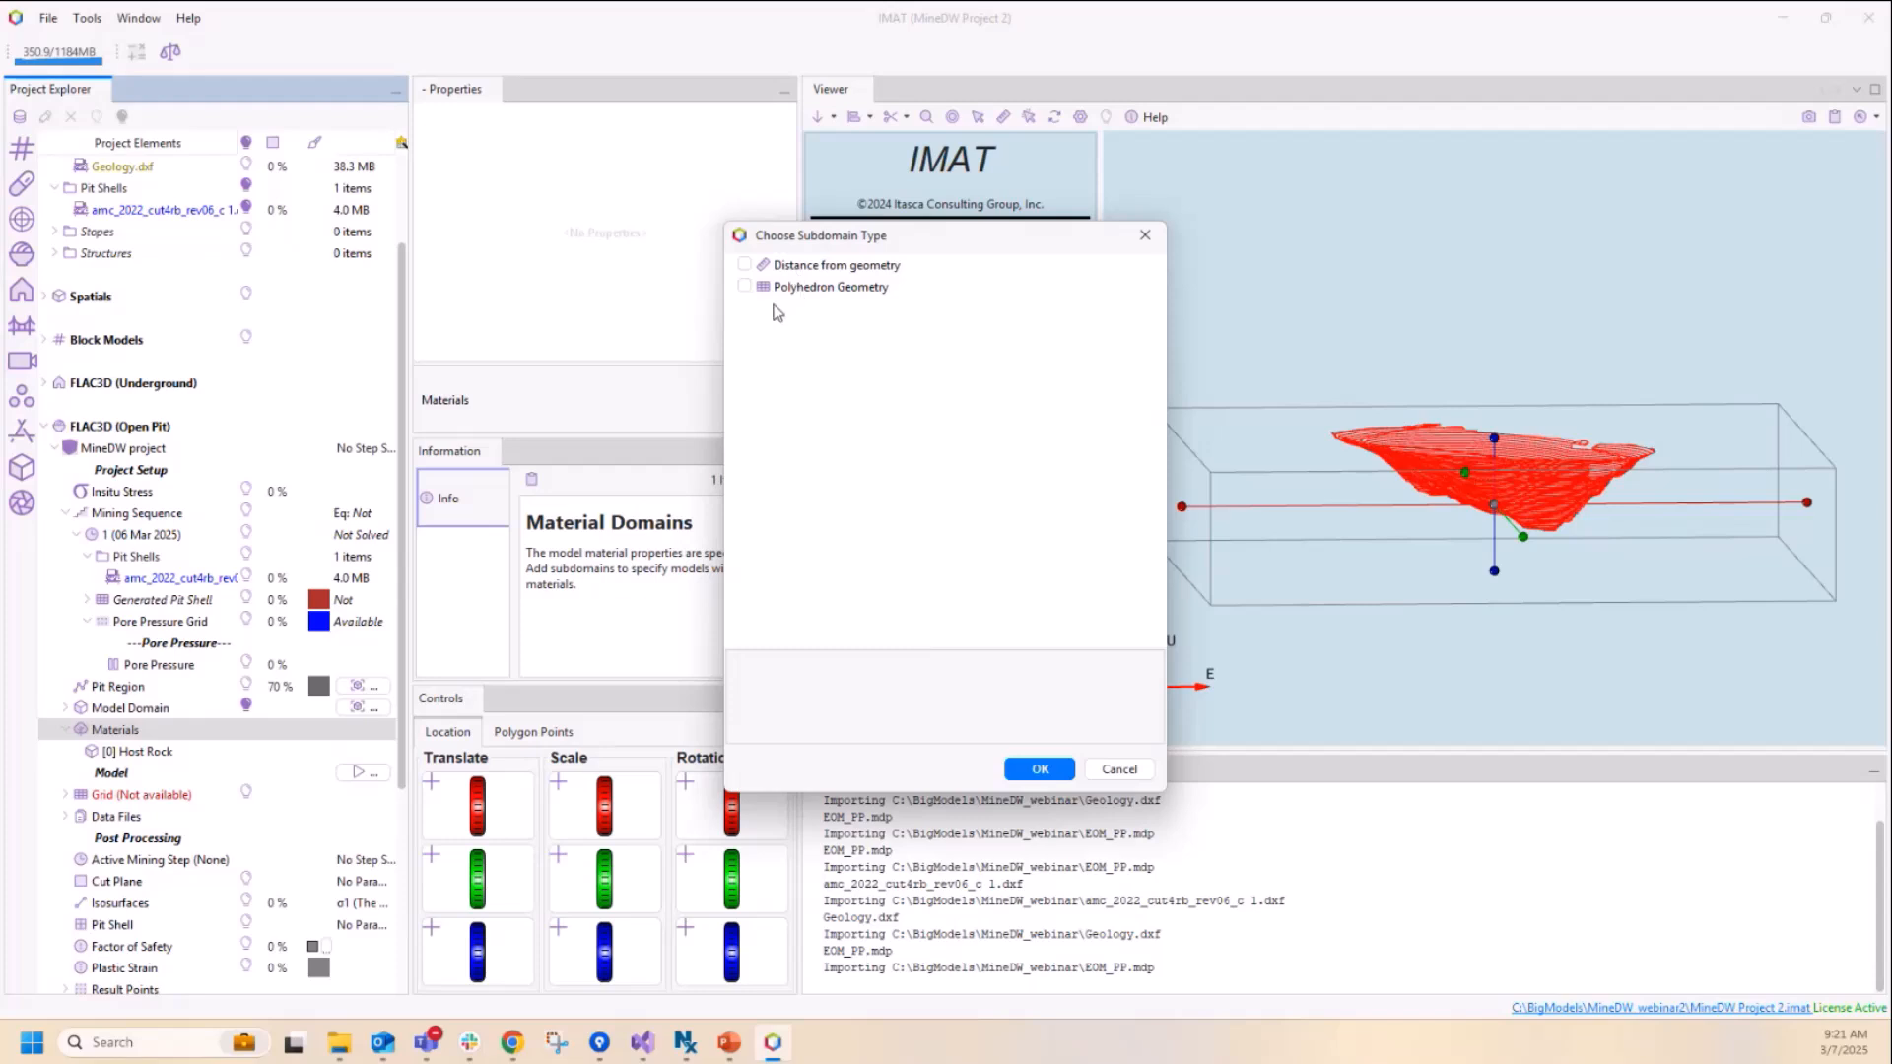
pyautogui.click(745, 286)
pyautogui.click(1051, 770)
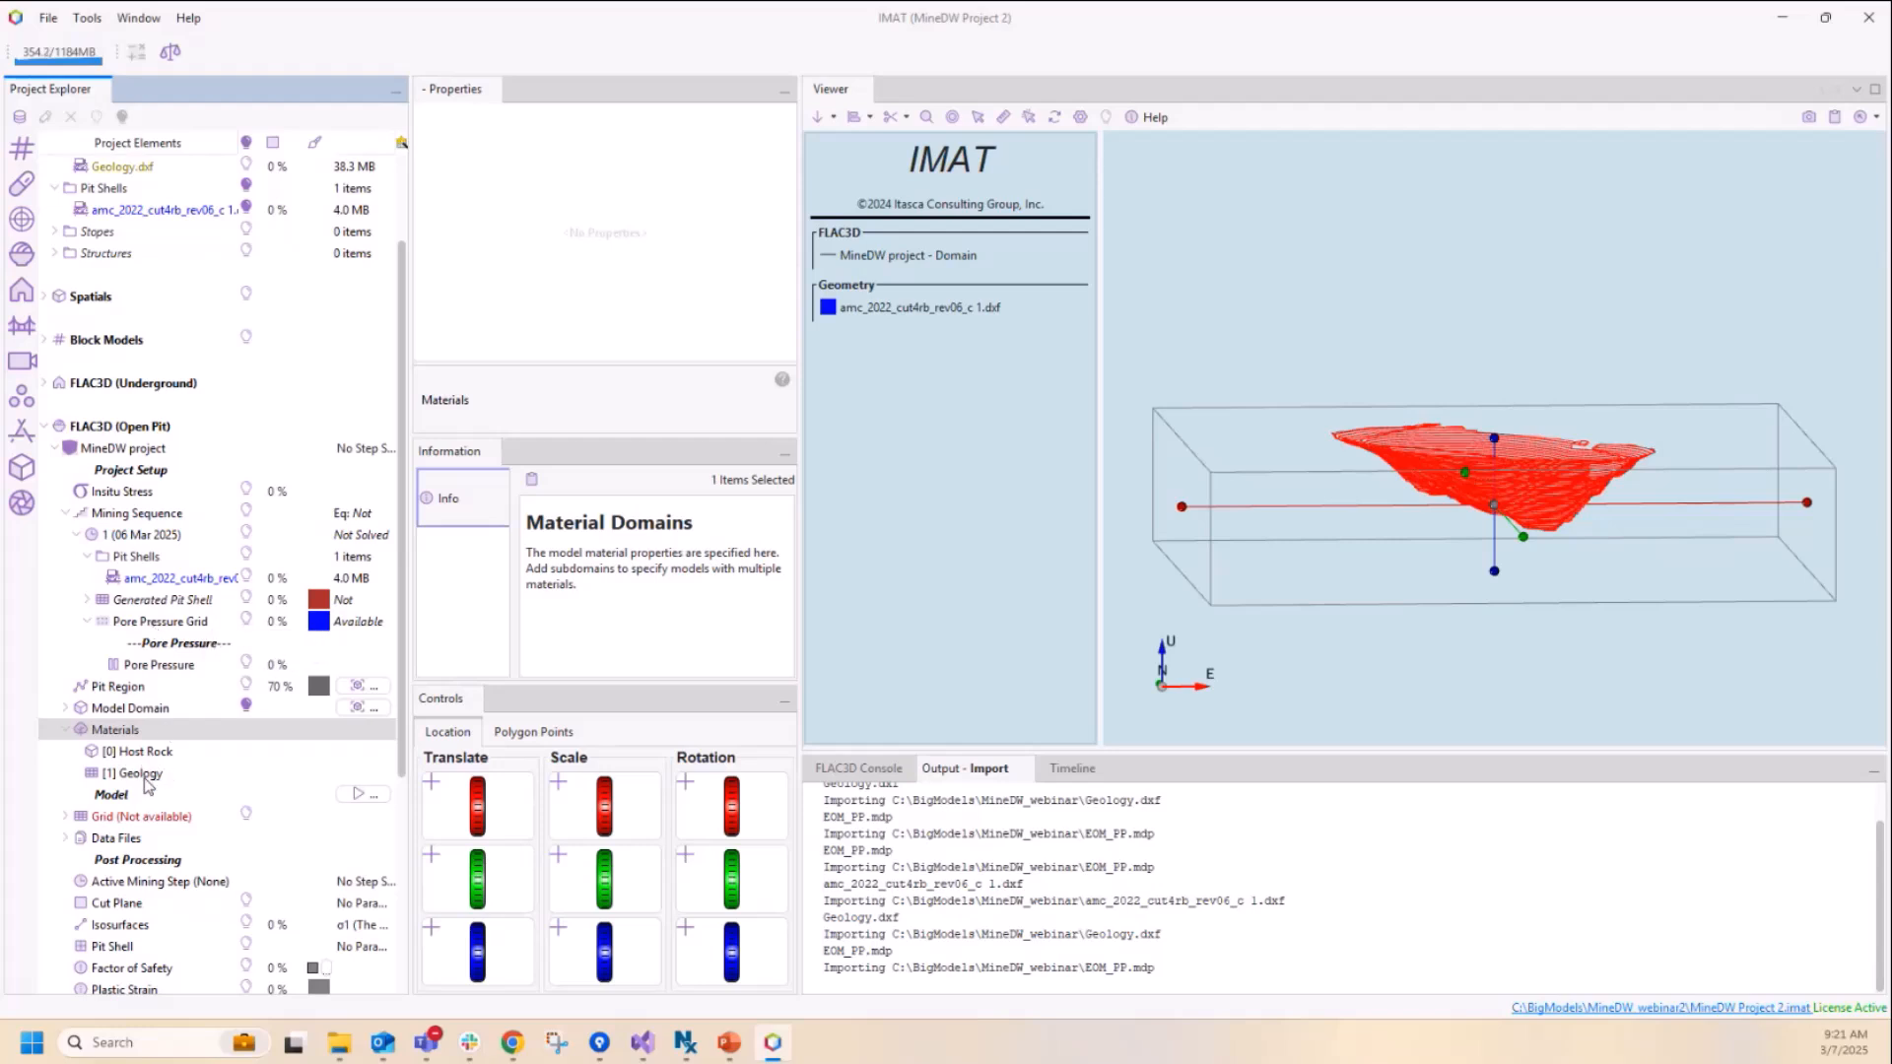
# Step: Rename the Geology material domain as Breccia
pyautogui.click(146, 778)
pyautogui.rightClick(146, 779)
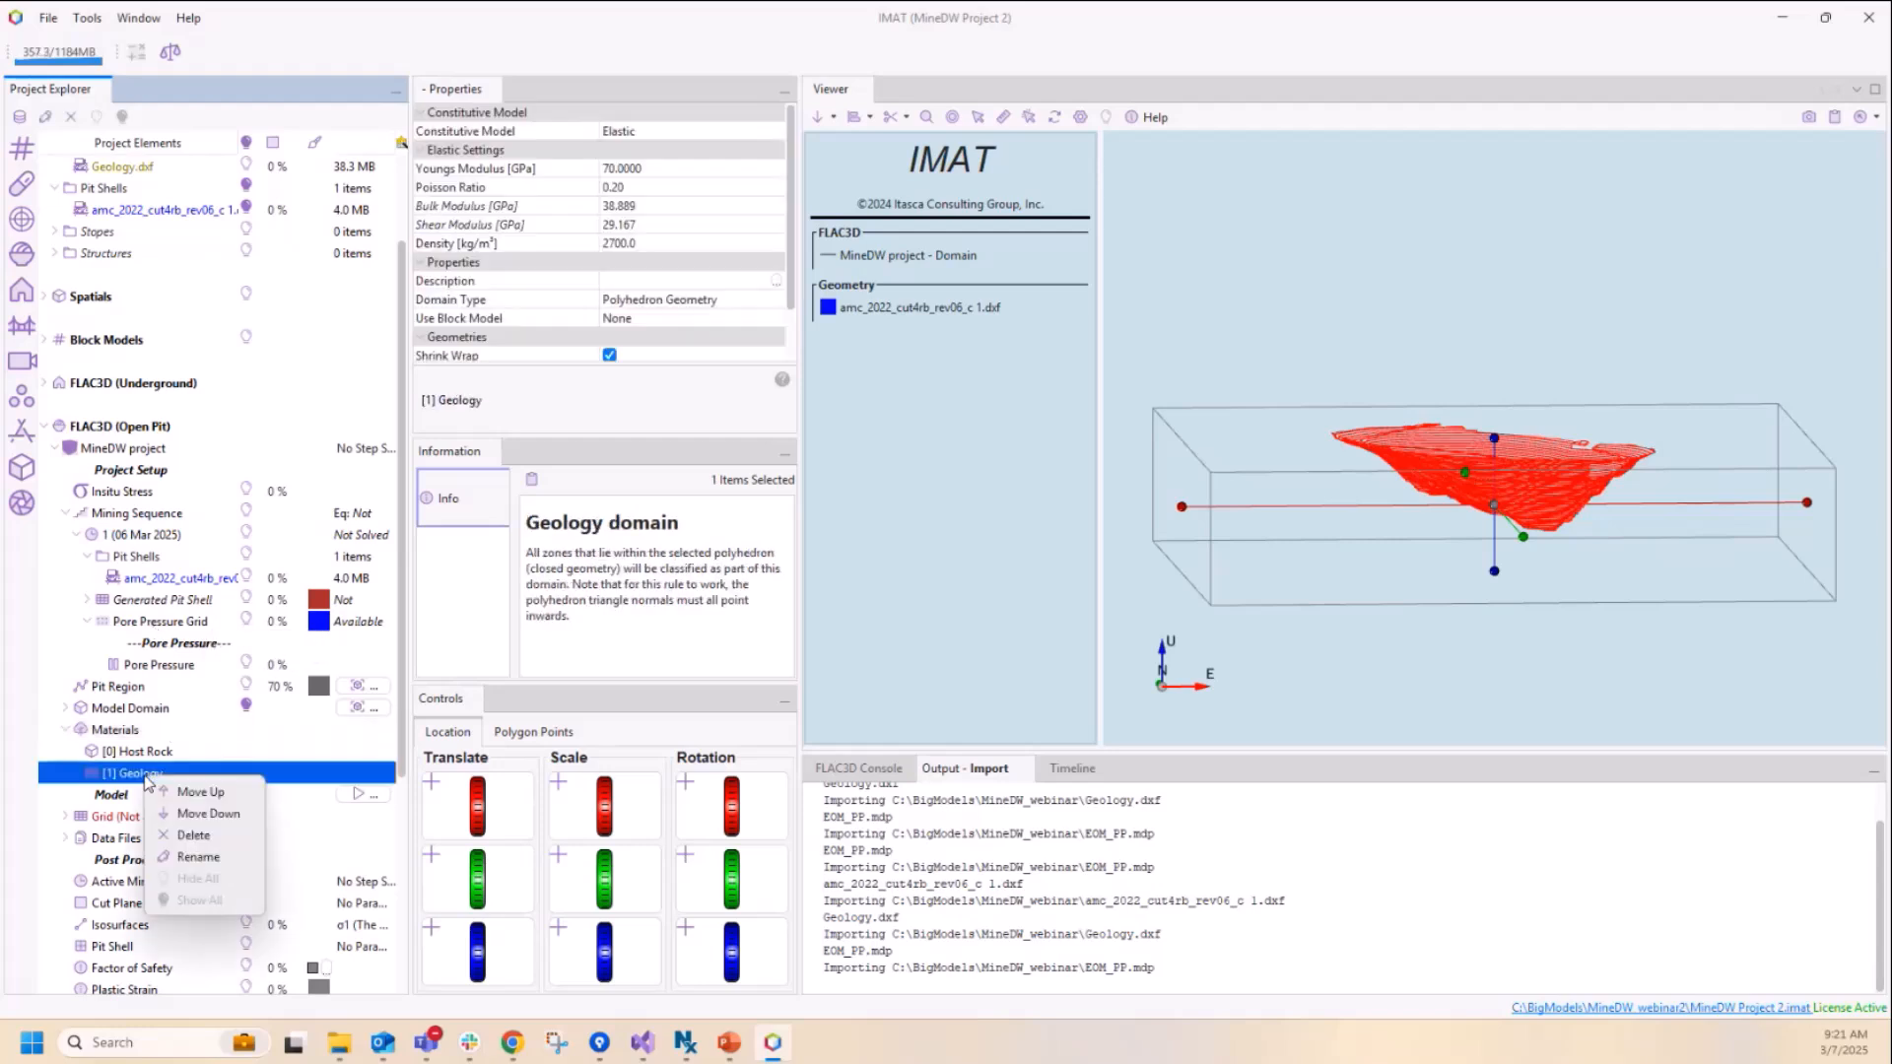
pyautogui.click(197, 856)
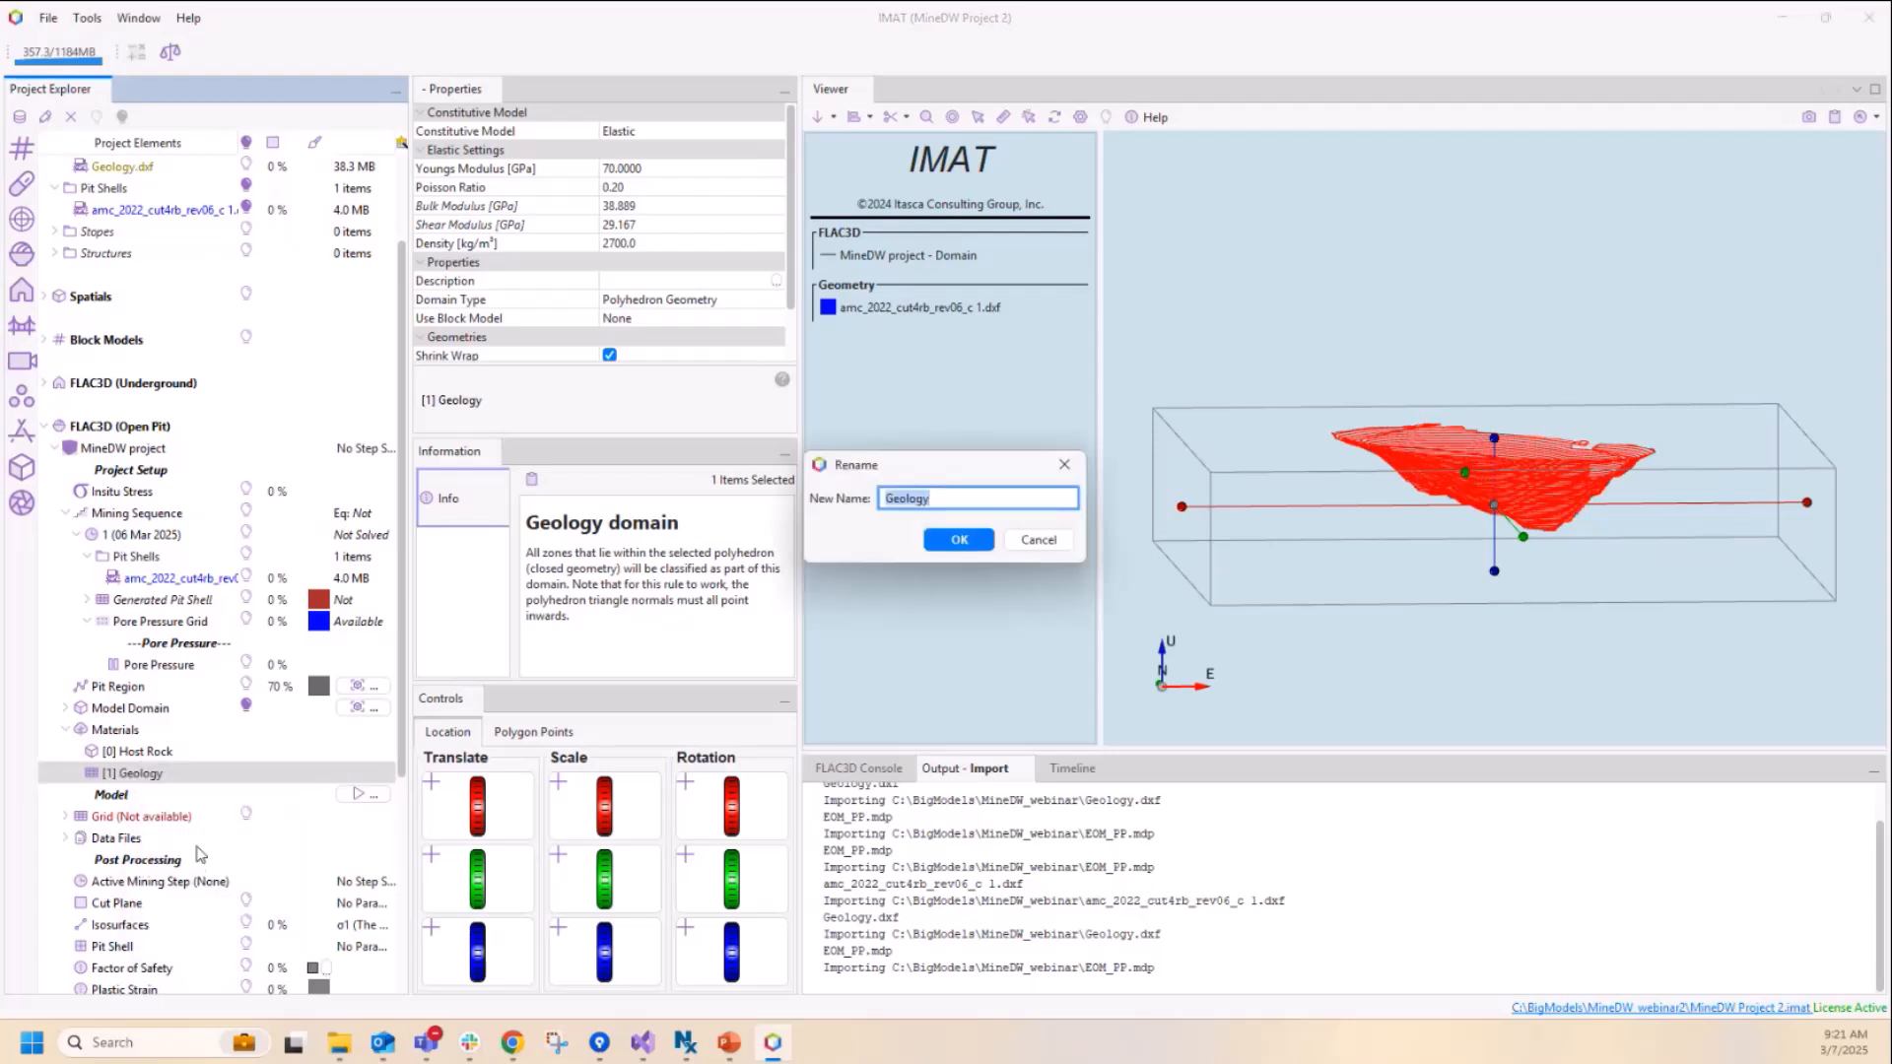
pyautogui.write('Breccia')
pyautogui.press('Return')
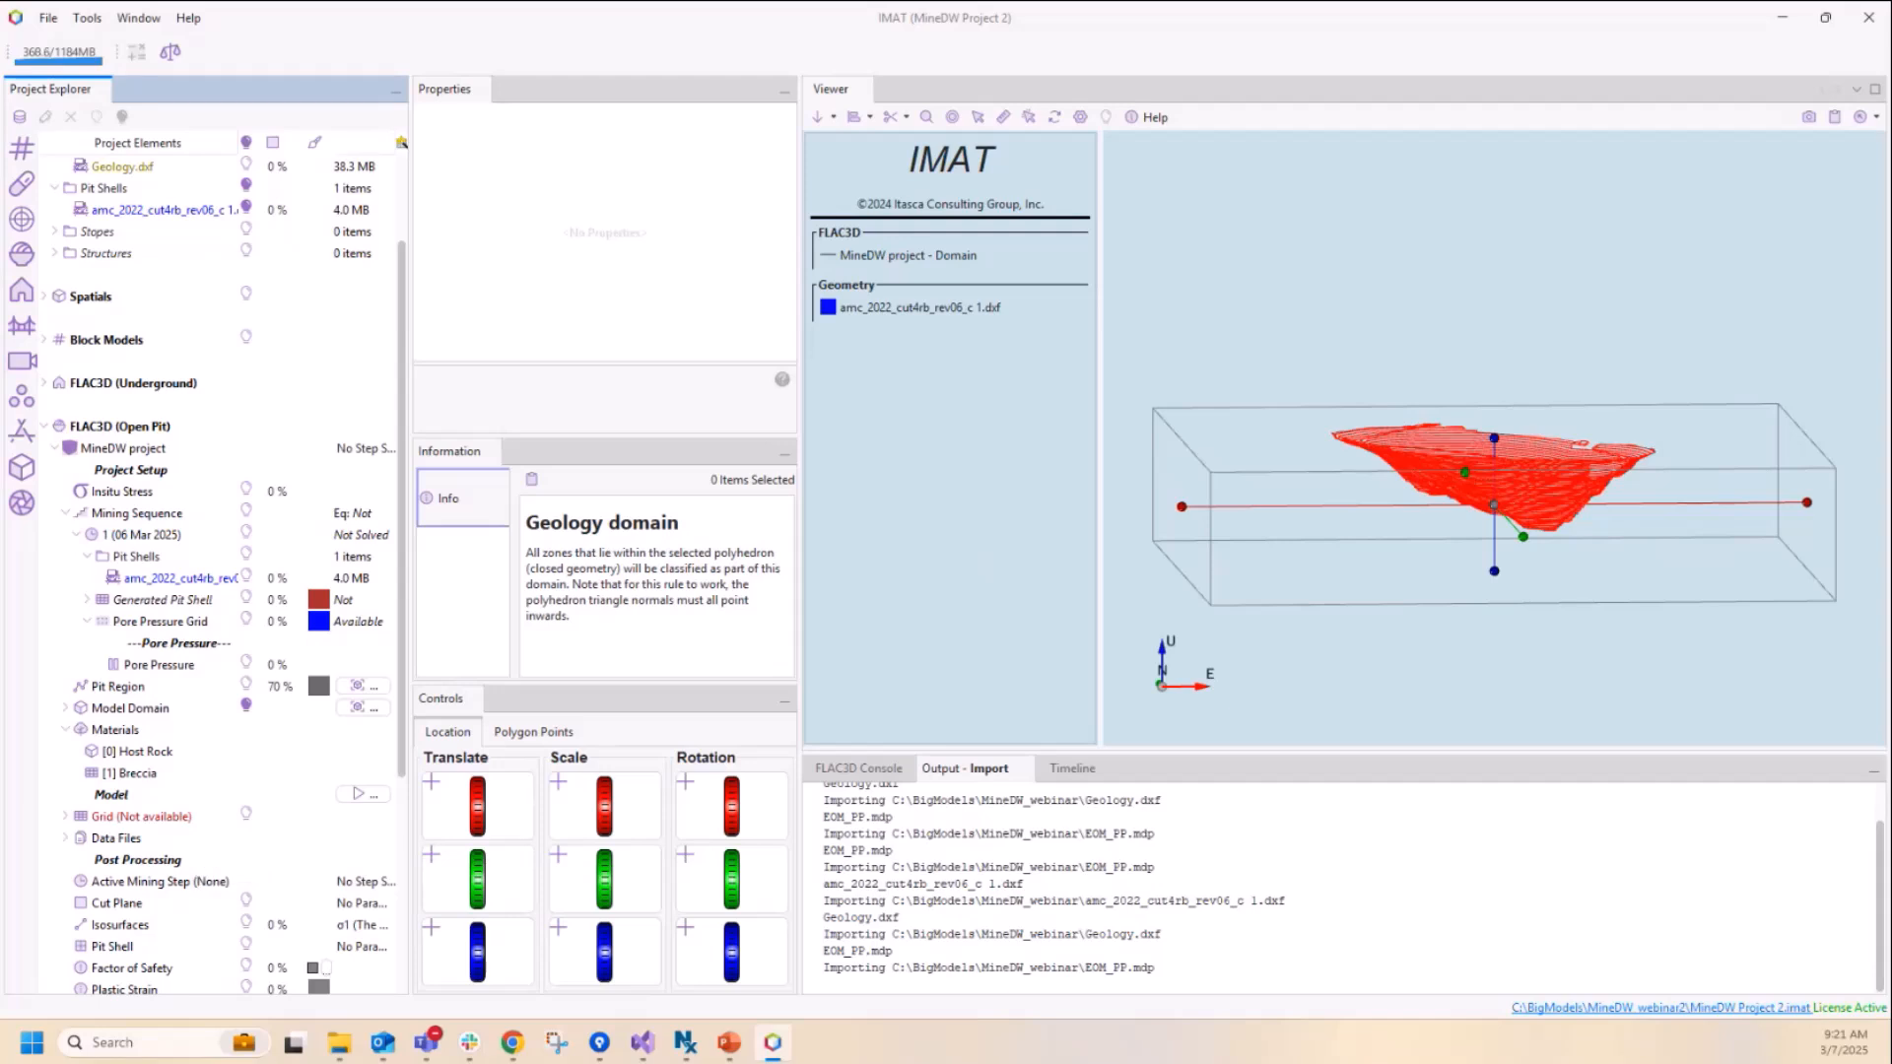
# Step: Assign the Hoek-Brown constitutive model to the Breccia material
pyautogui.click(158, 774)
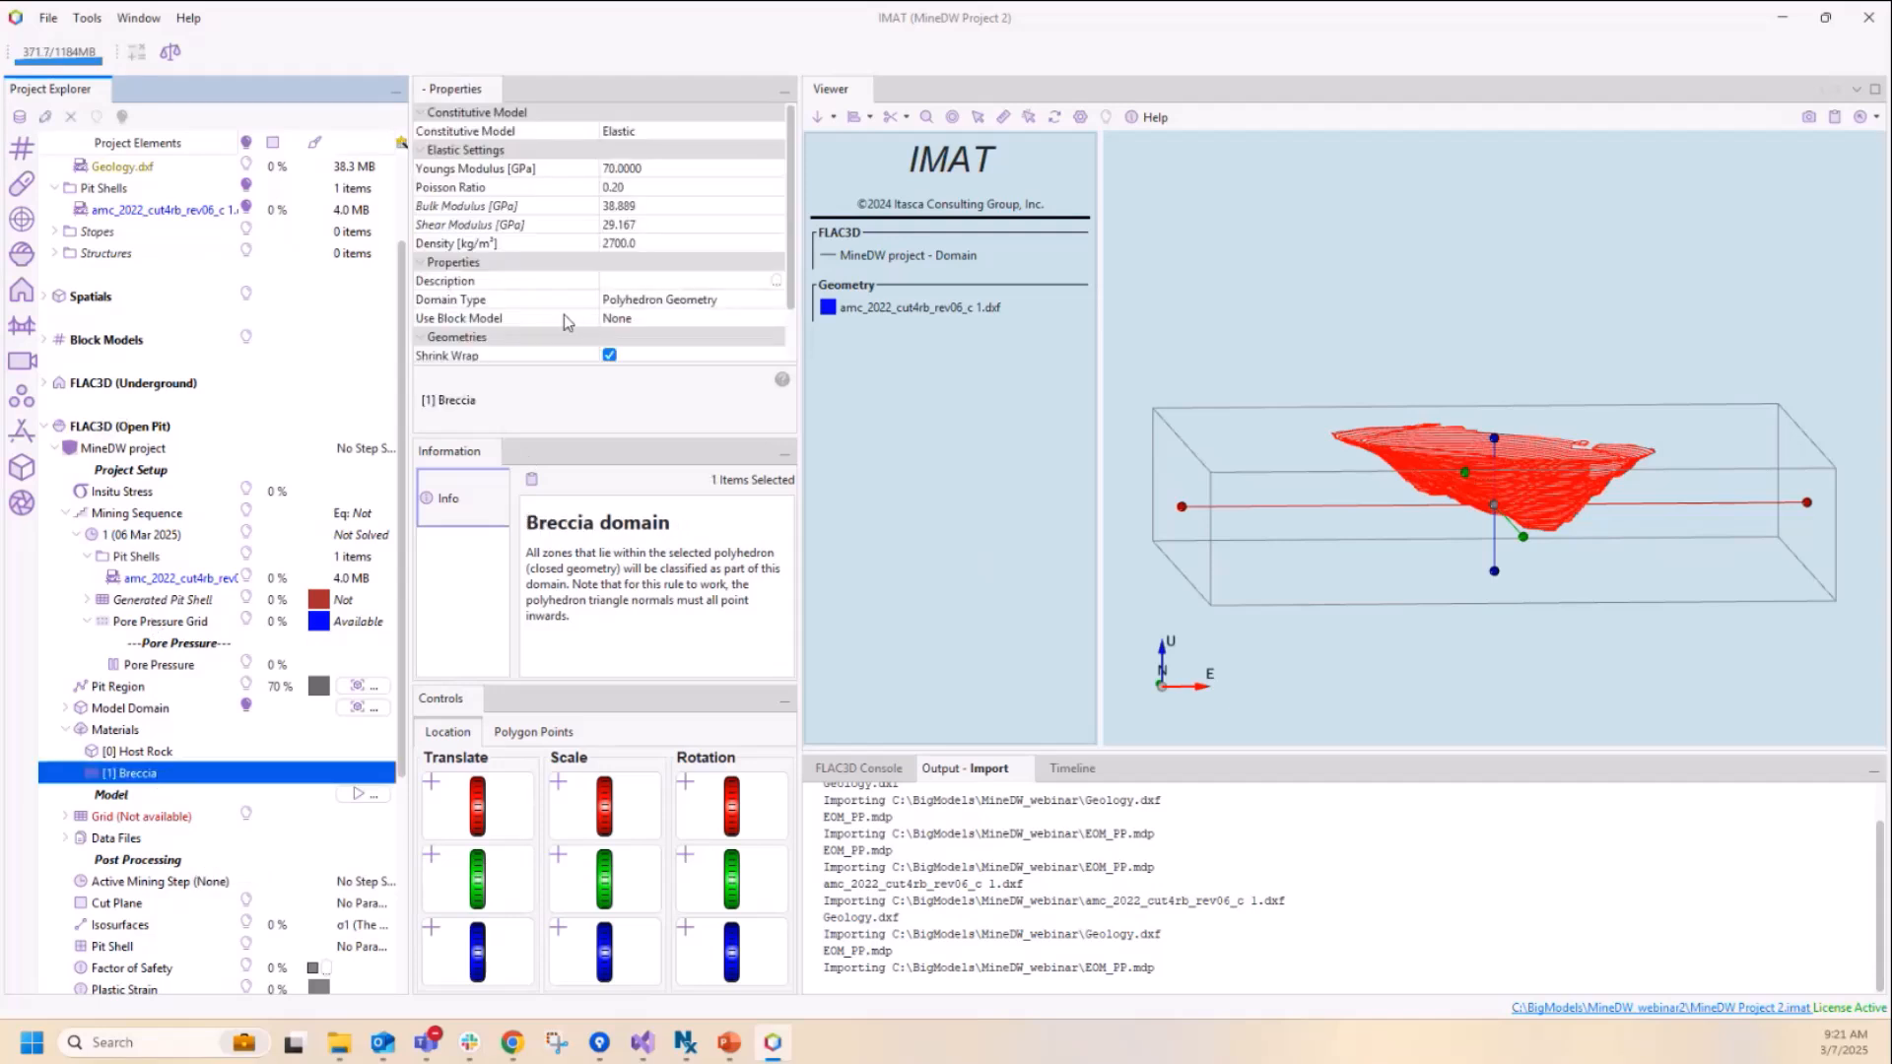
pyautogui.click(642, 134)
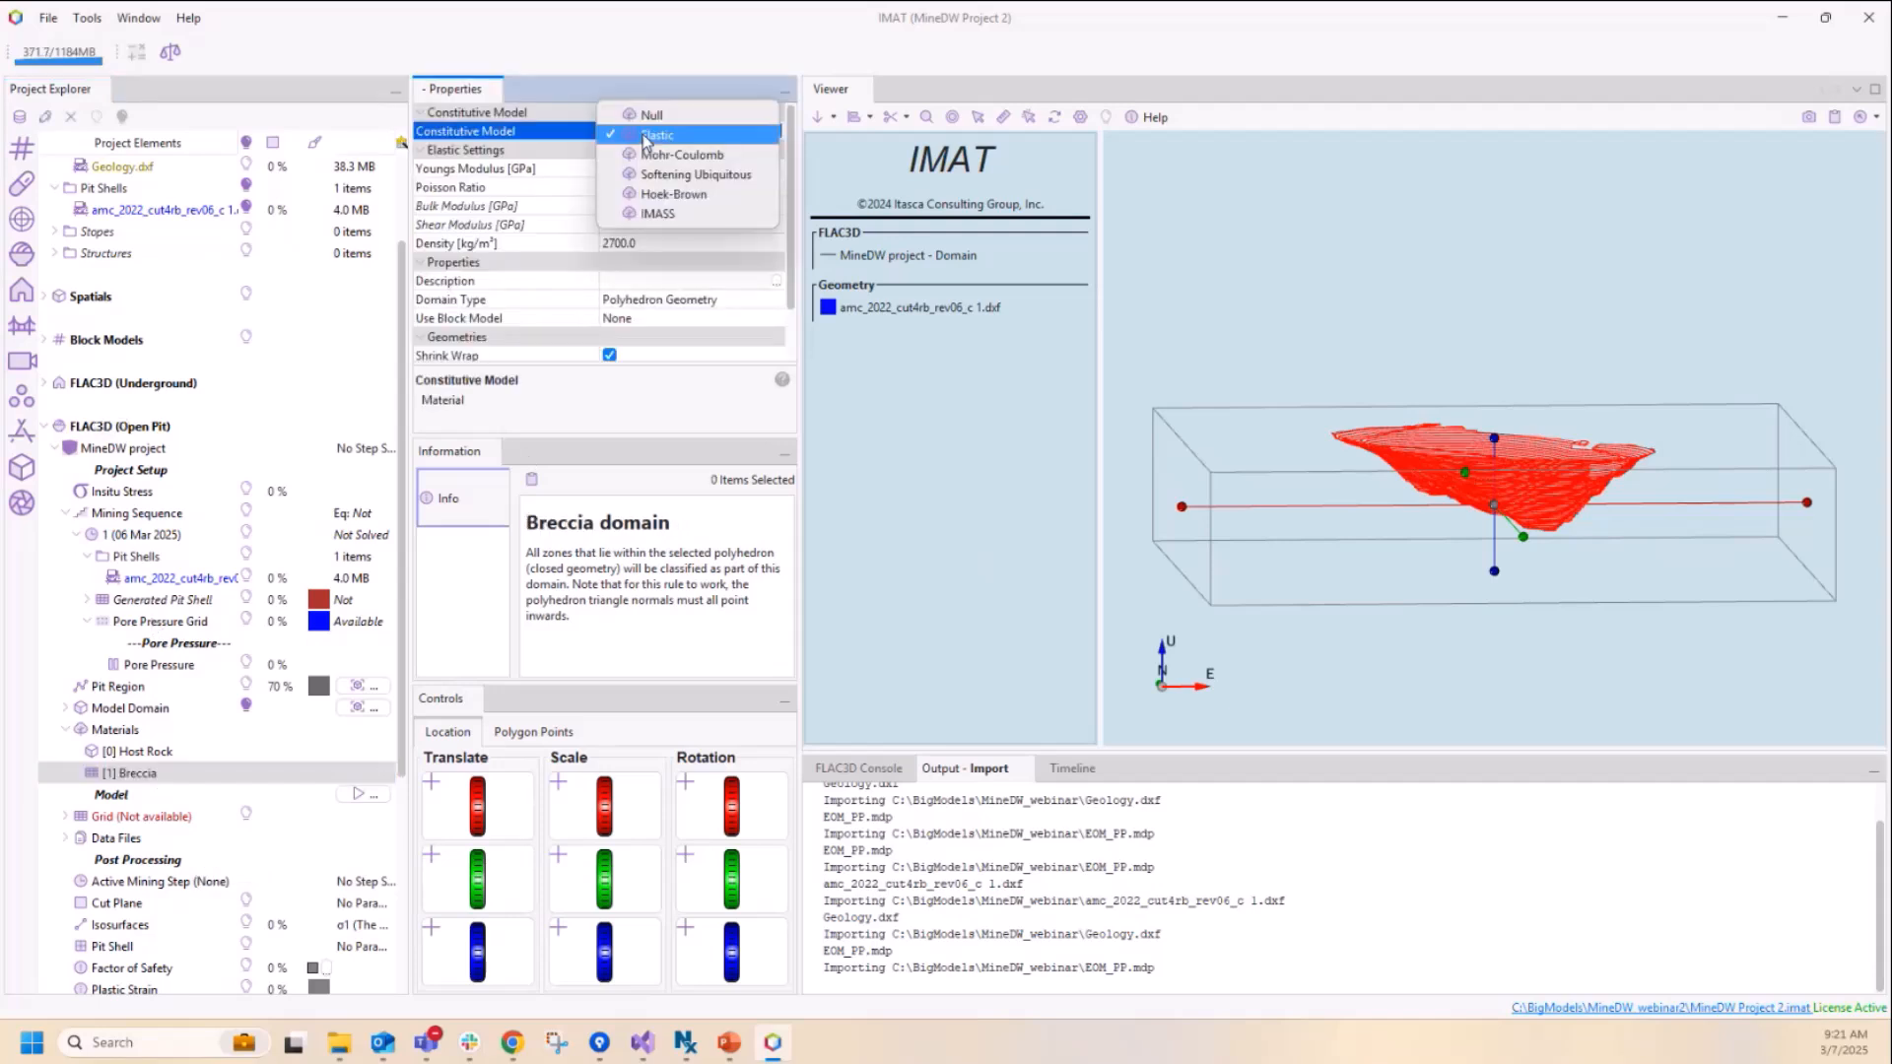
pyautogui.click(652, 193)
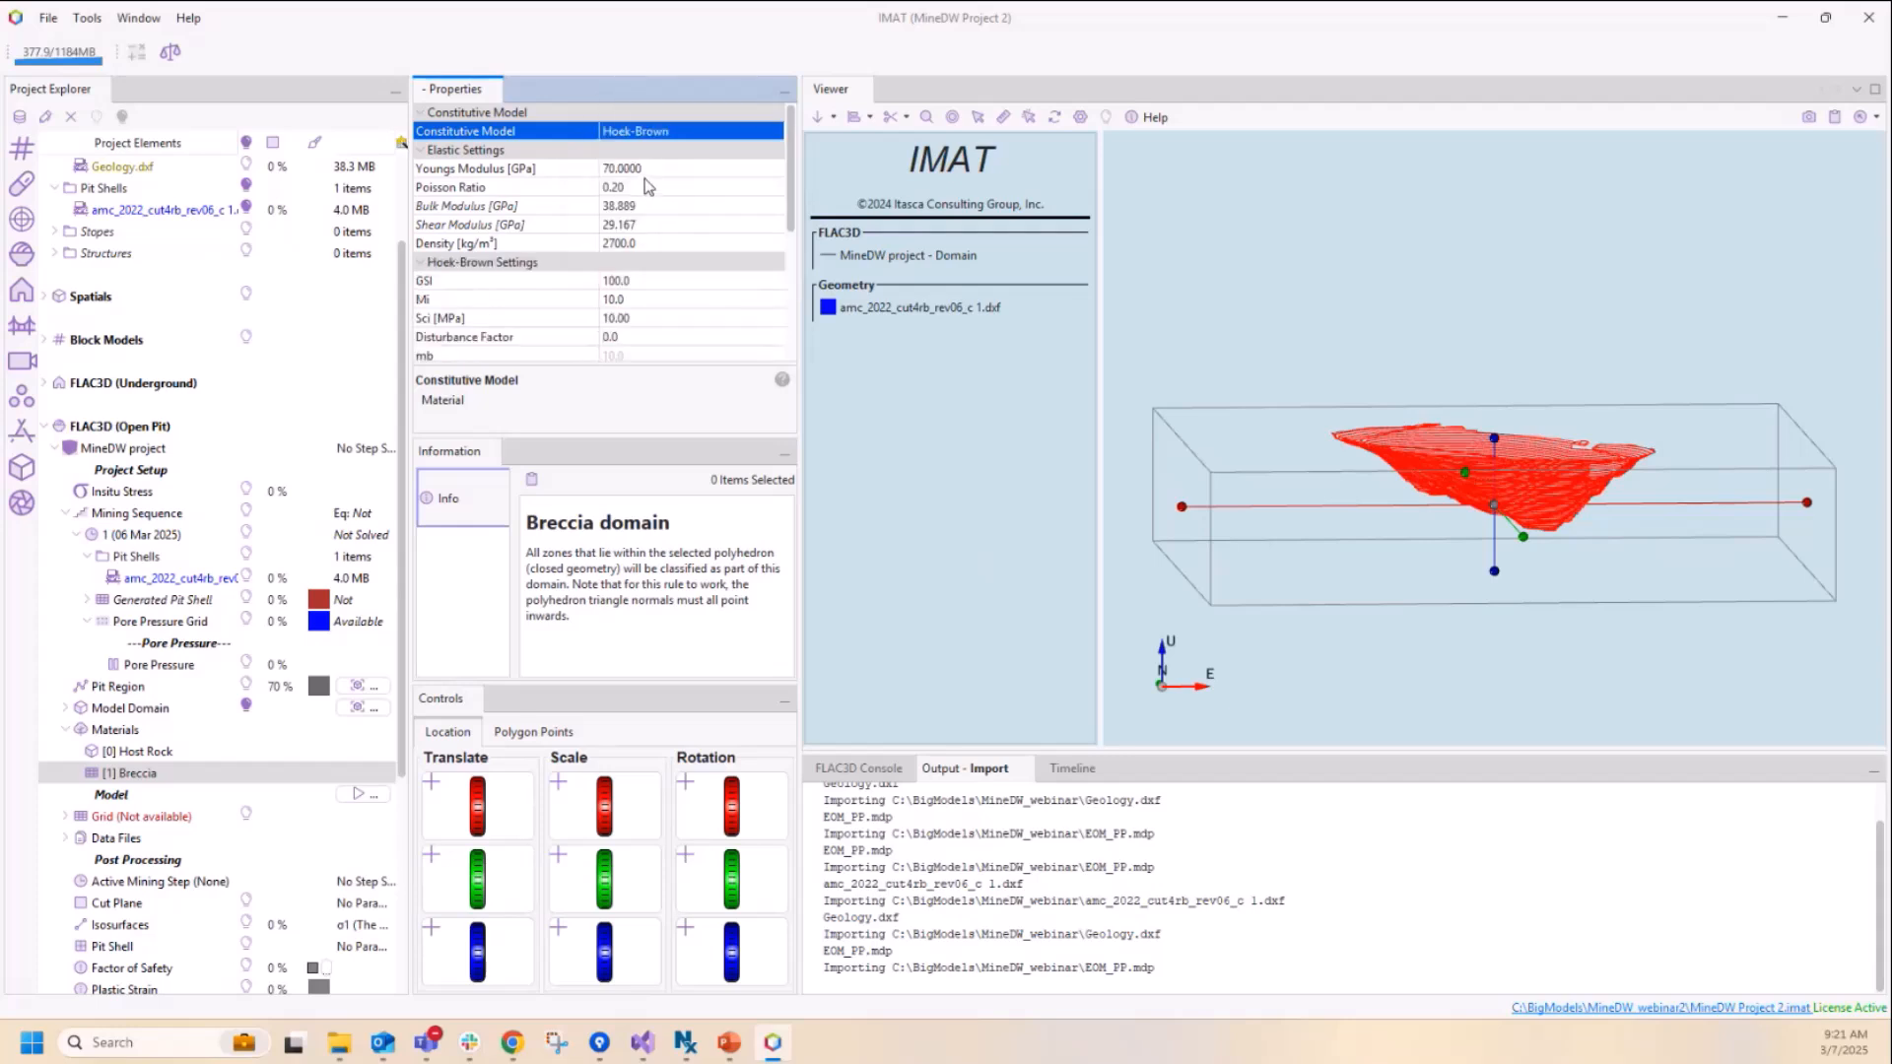
# Step: Set the Breccia's Young's modulus to 5 GPa and its density to 2500 kg/m³
pyautogui.click(653, 169)
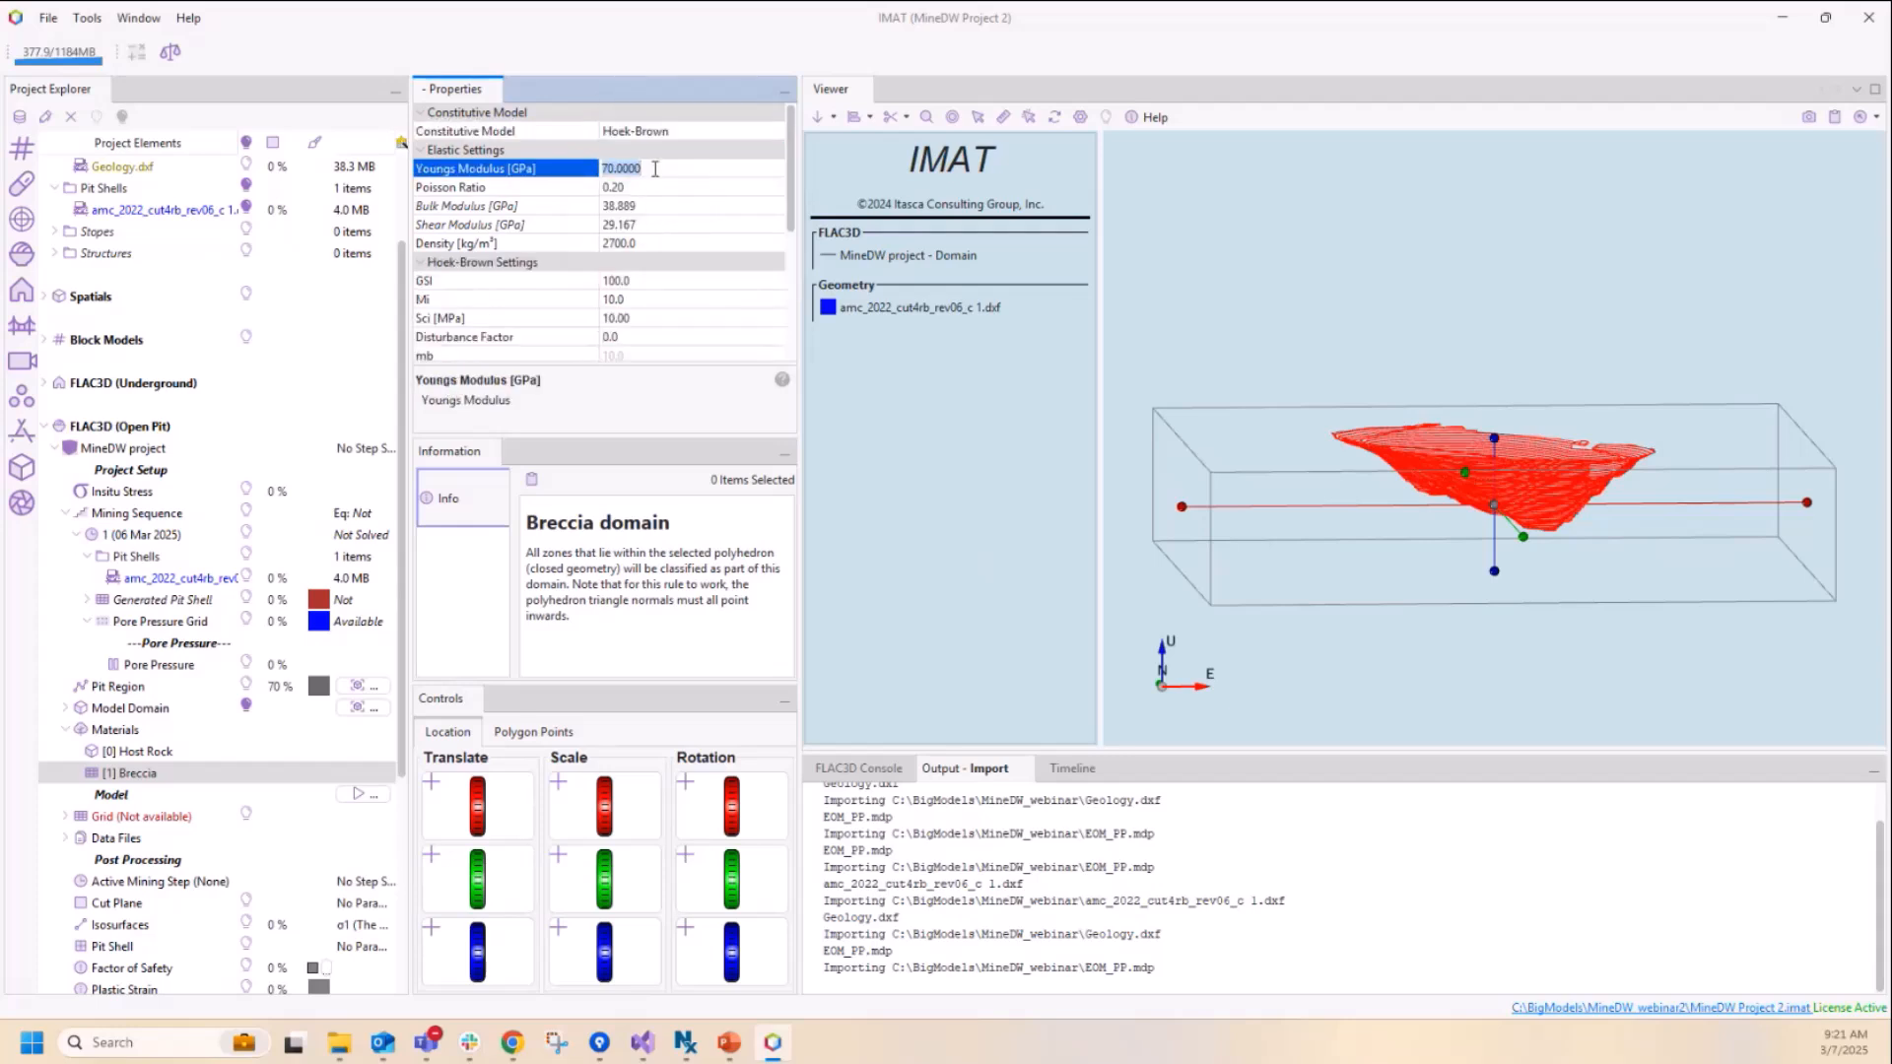
pyautogui.write('5')
pyautogui.click(656, 243)
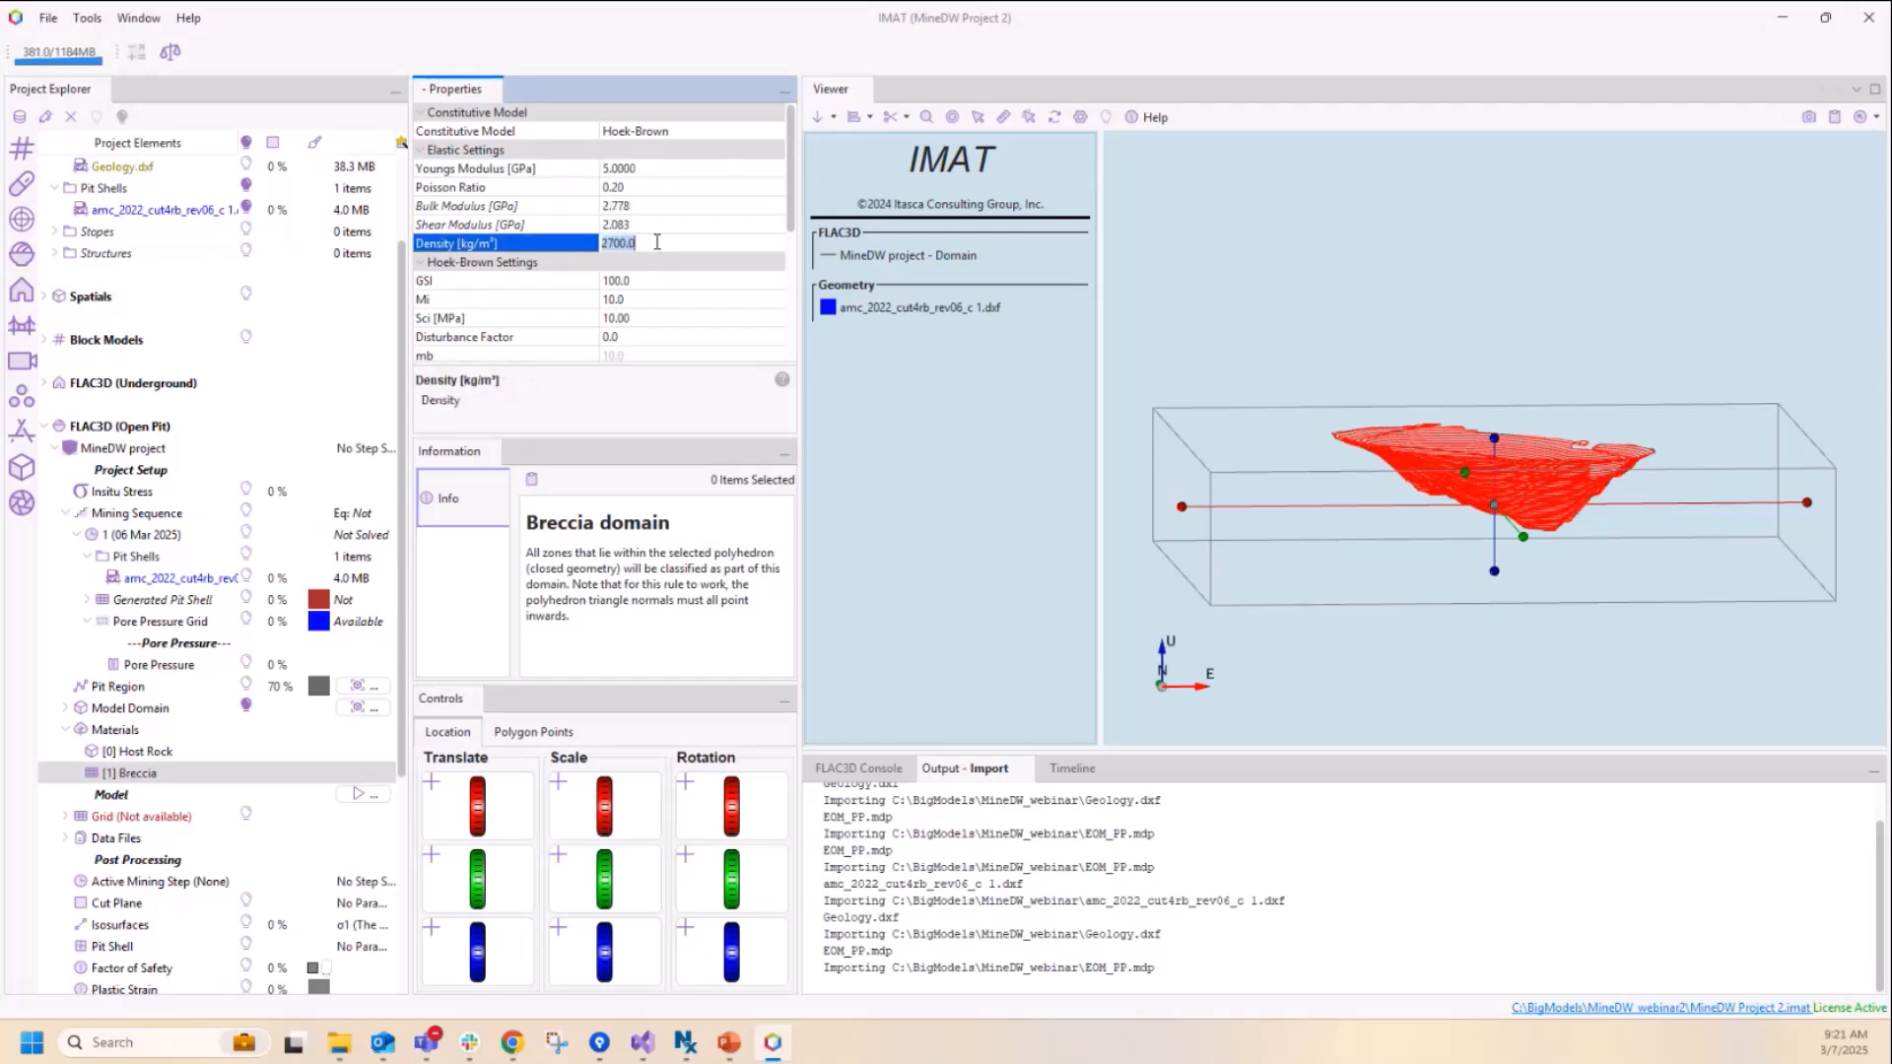
pyautogui.write('2500')
# Step: Set the Breccia's Hoek-Brown parameters to GSI 30, Mi 8 and Sci 10 MPa
pyautogui.click(670, 280)
pyautogui.write('30')
pyautogui.click(672, 317)
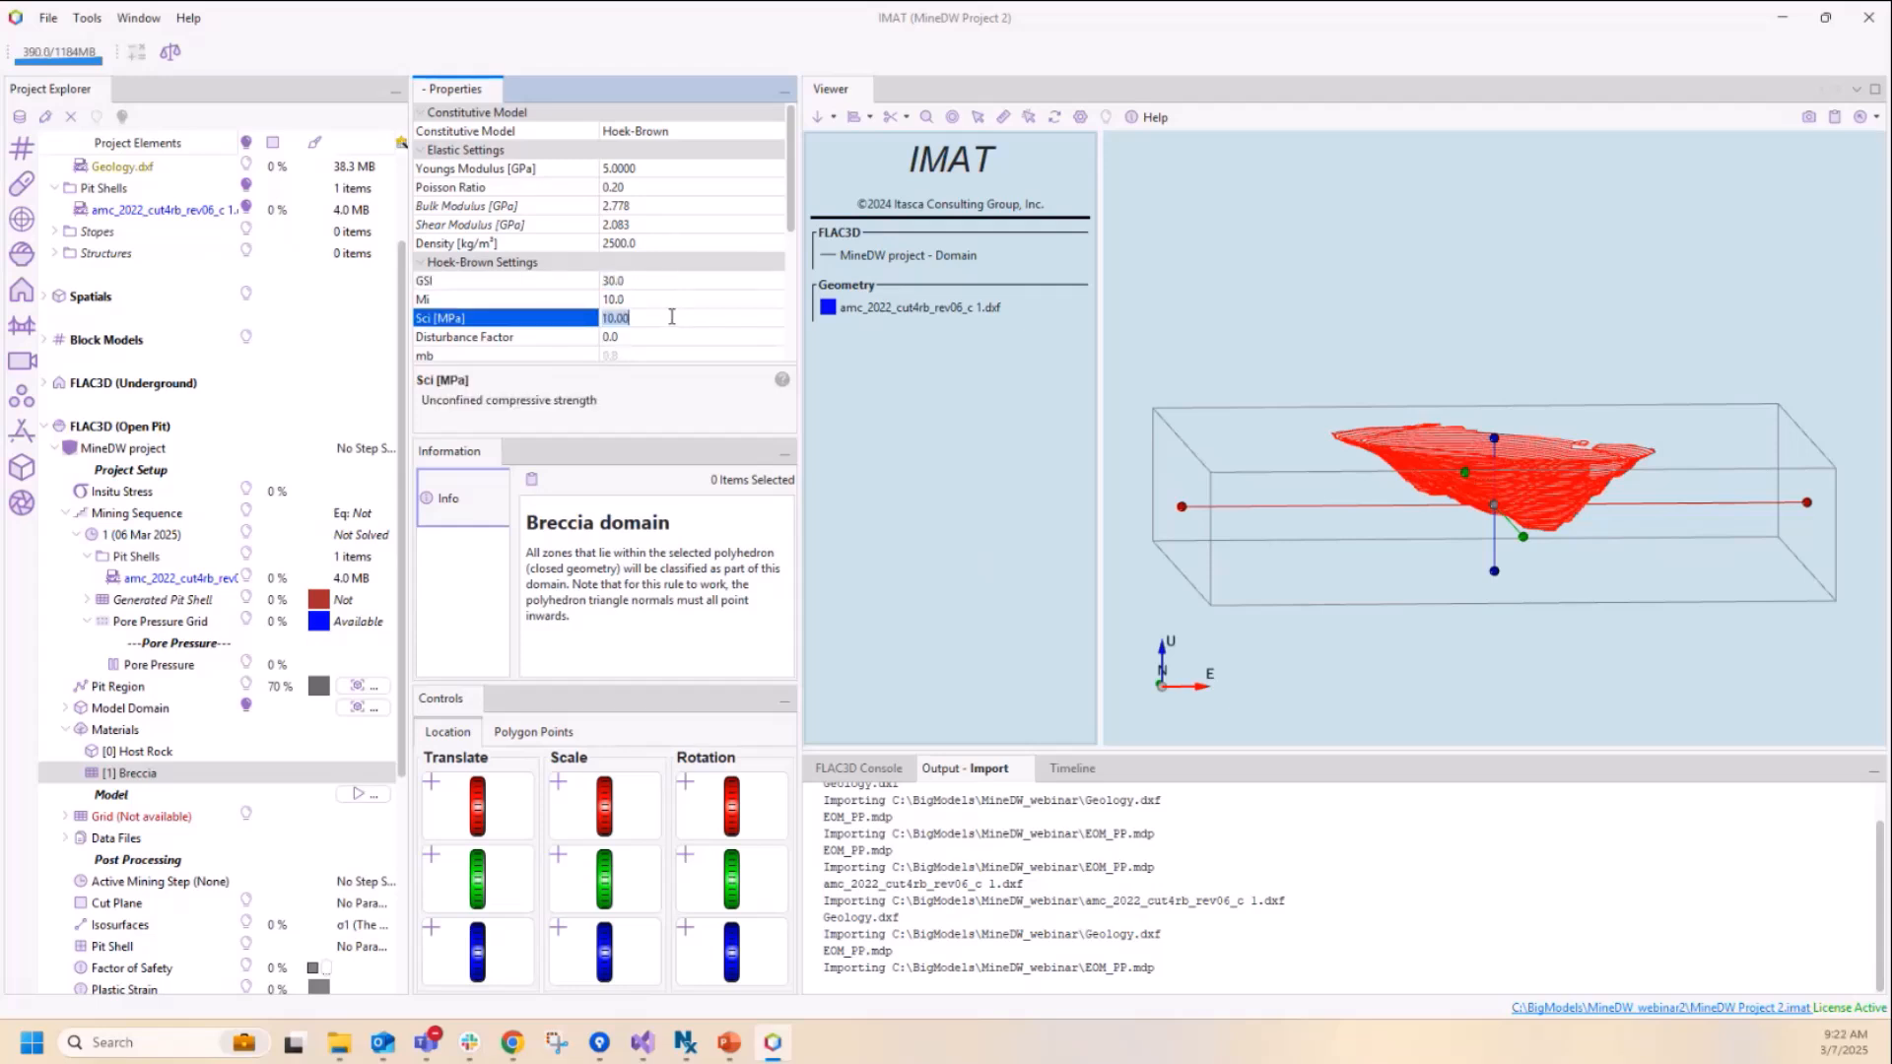
pyautogui.click(670, 299)
pyautogui.write('8')
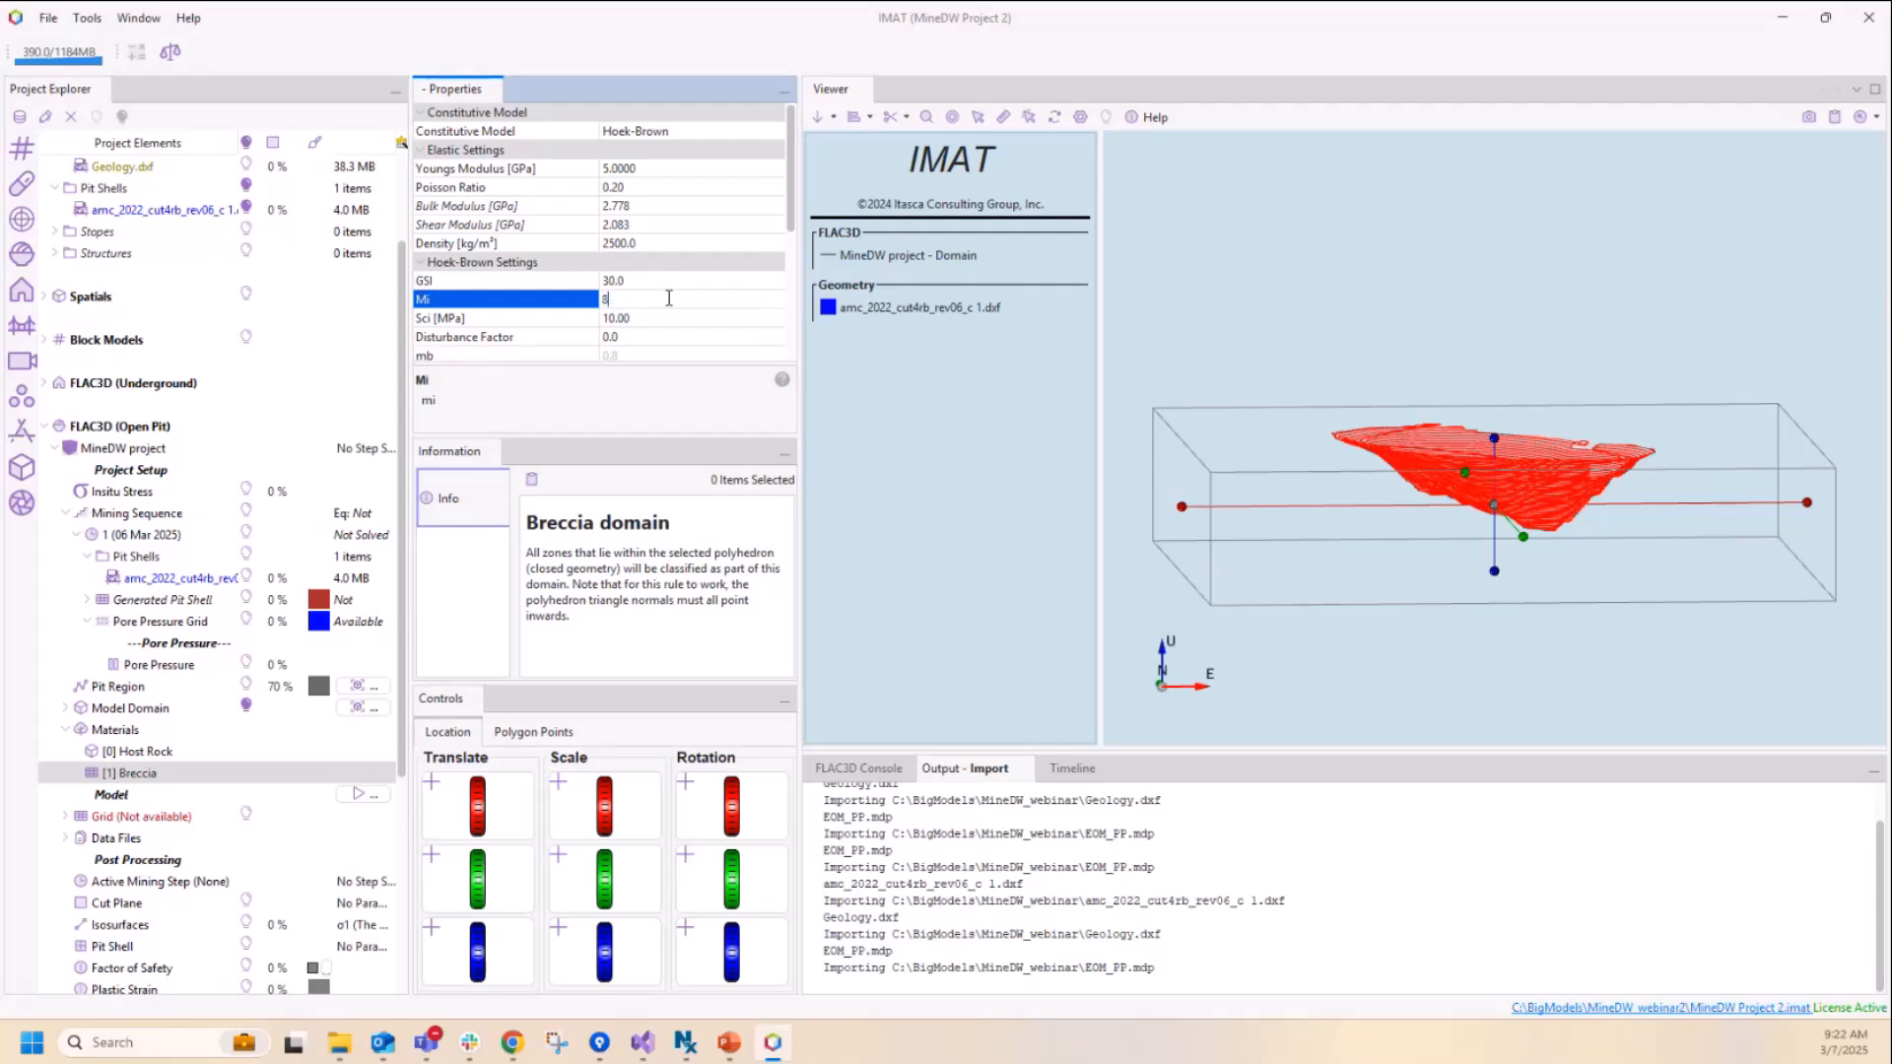
pyautogui.click(668, 317)
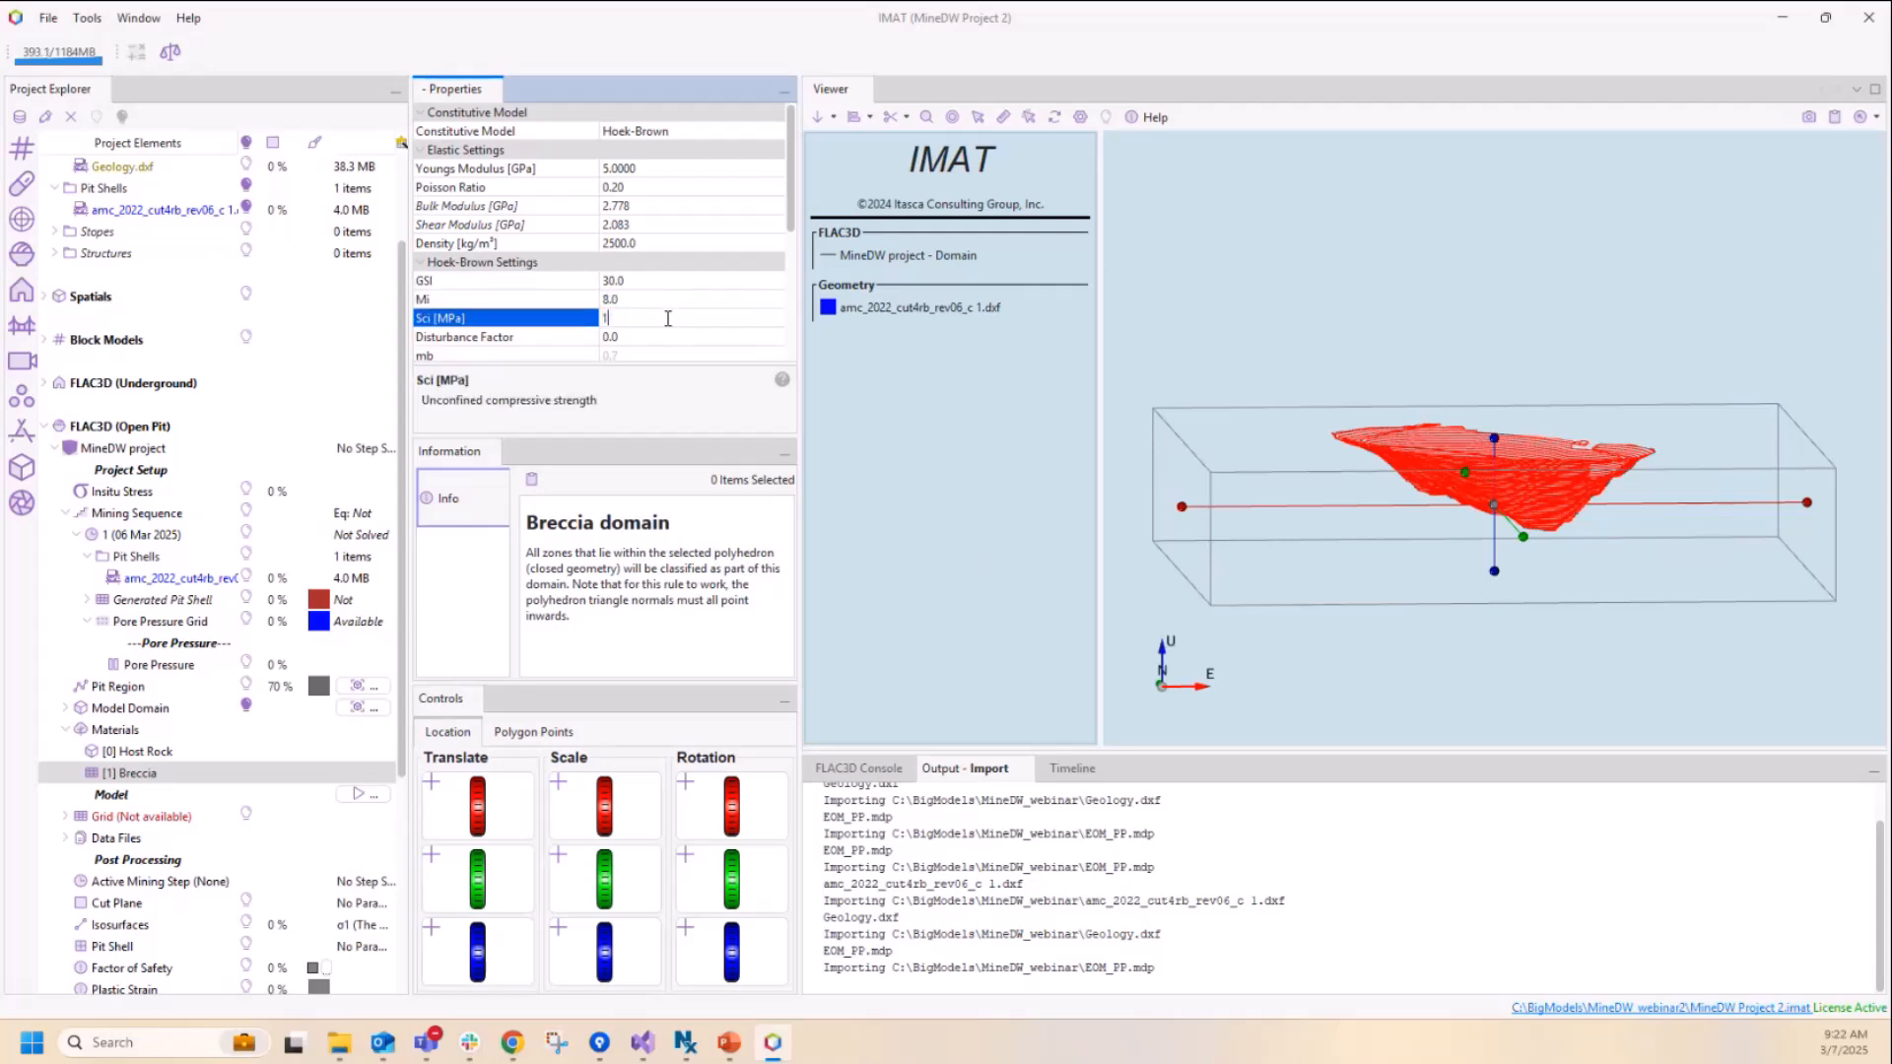
pyautogui.click(670, 337)
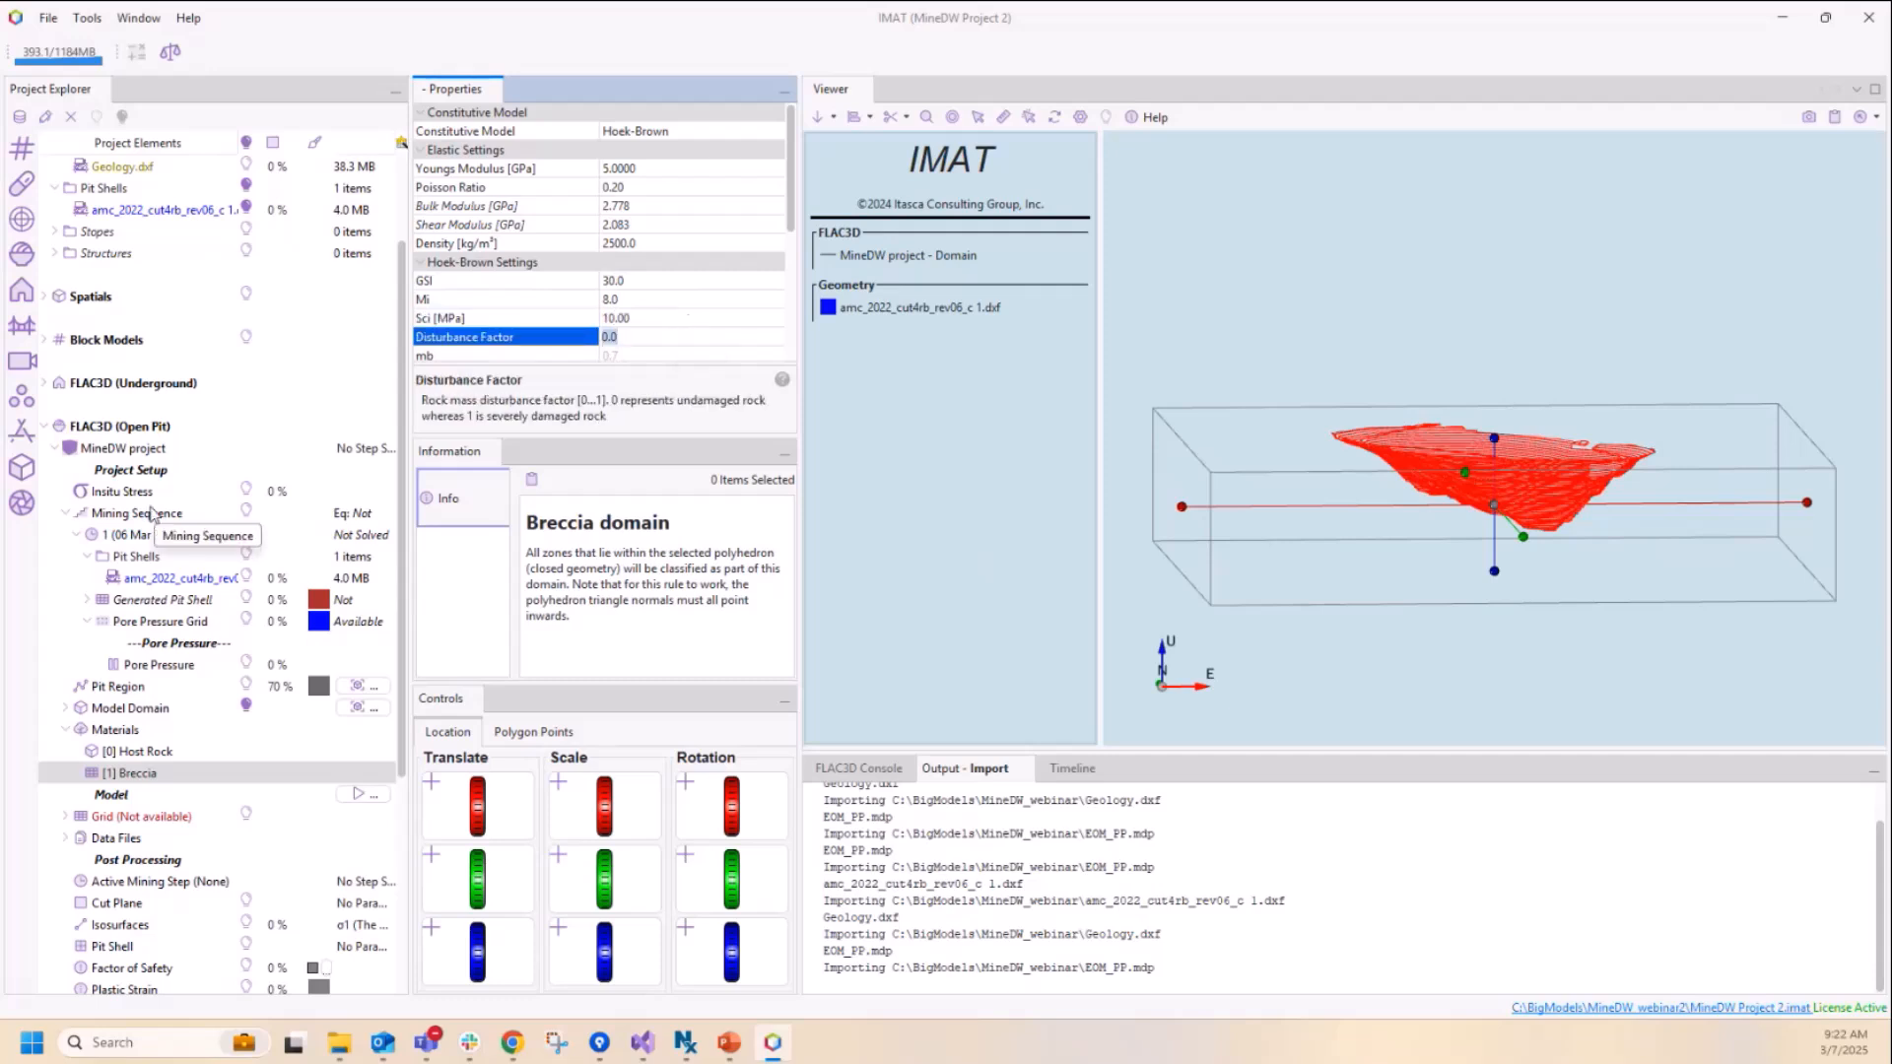
# Step: Review the model domain's boundary conditions and its grid refinement levels
pyautogui.moveTo(401, 551); pyautogui.dragTo(412, 709)
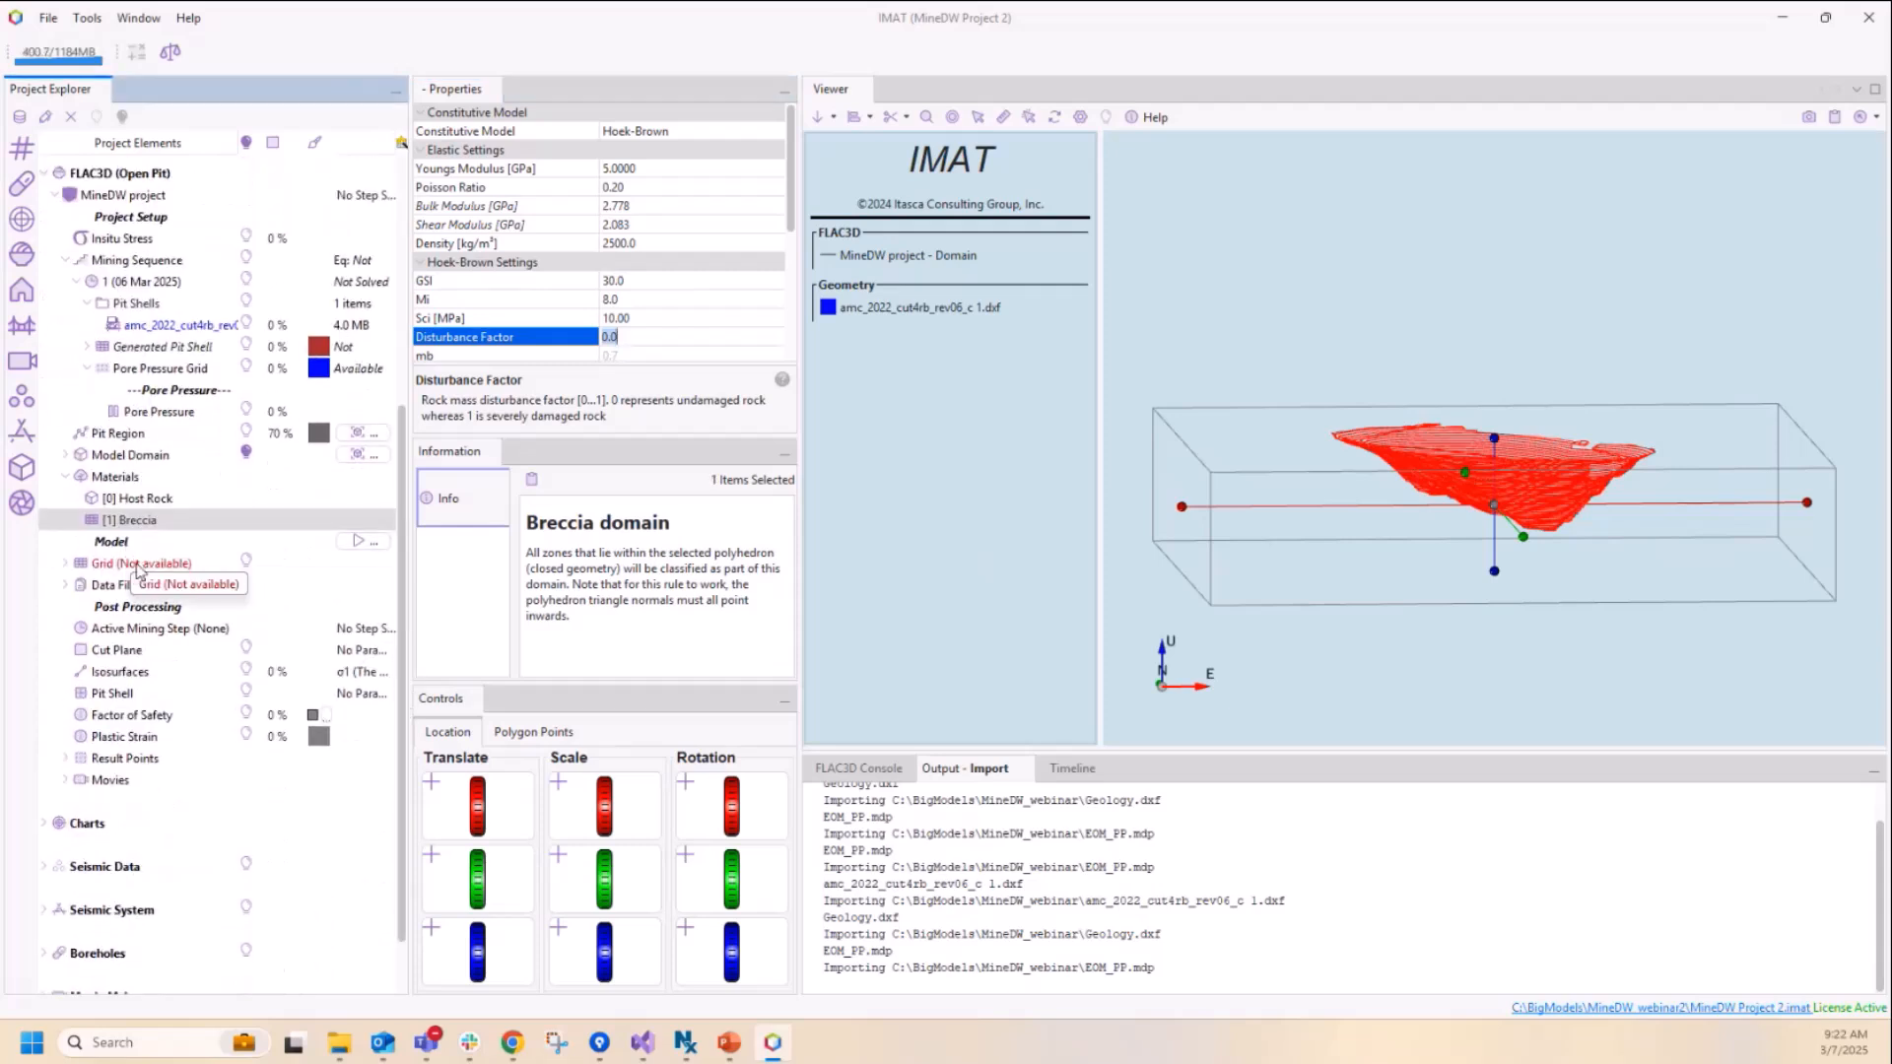
pyautogui.click(138, 564)
pyautogui.click(67, 565)
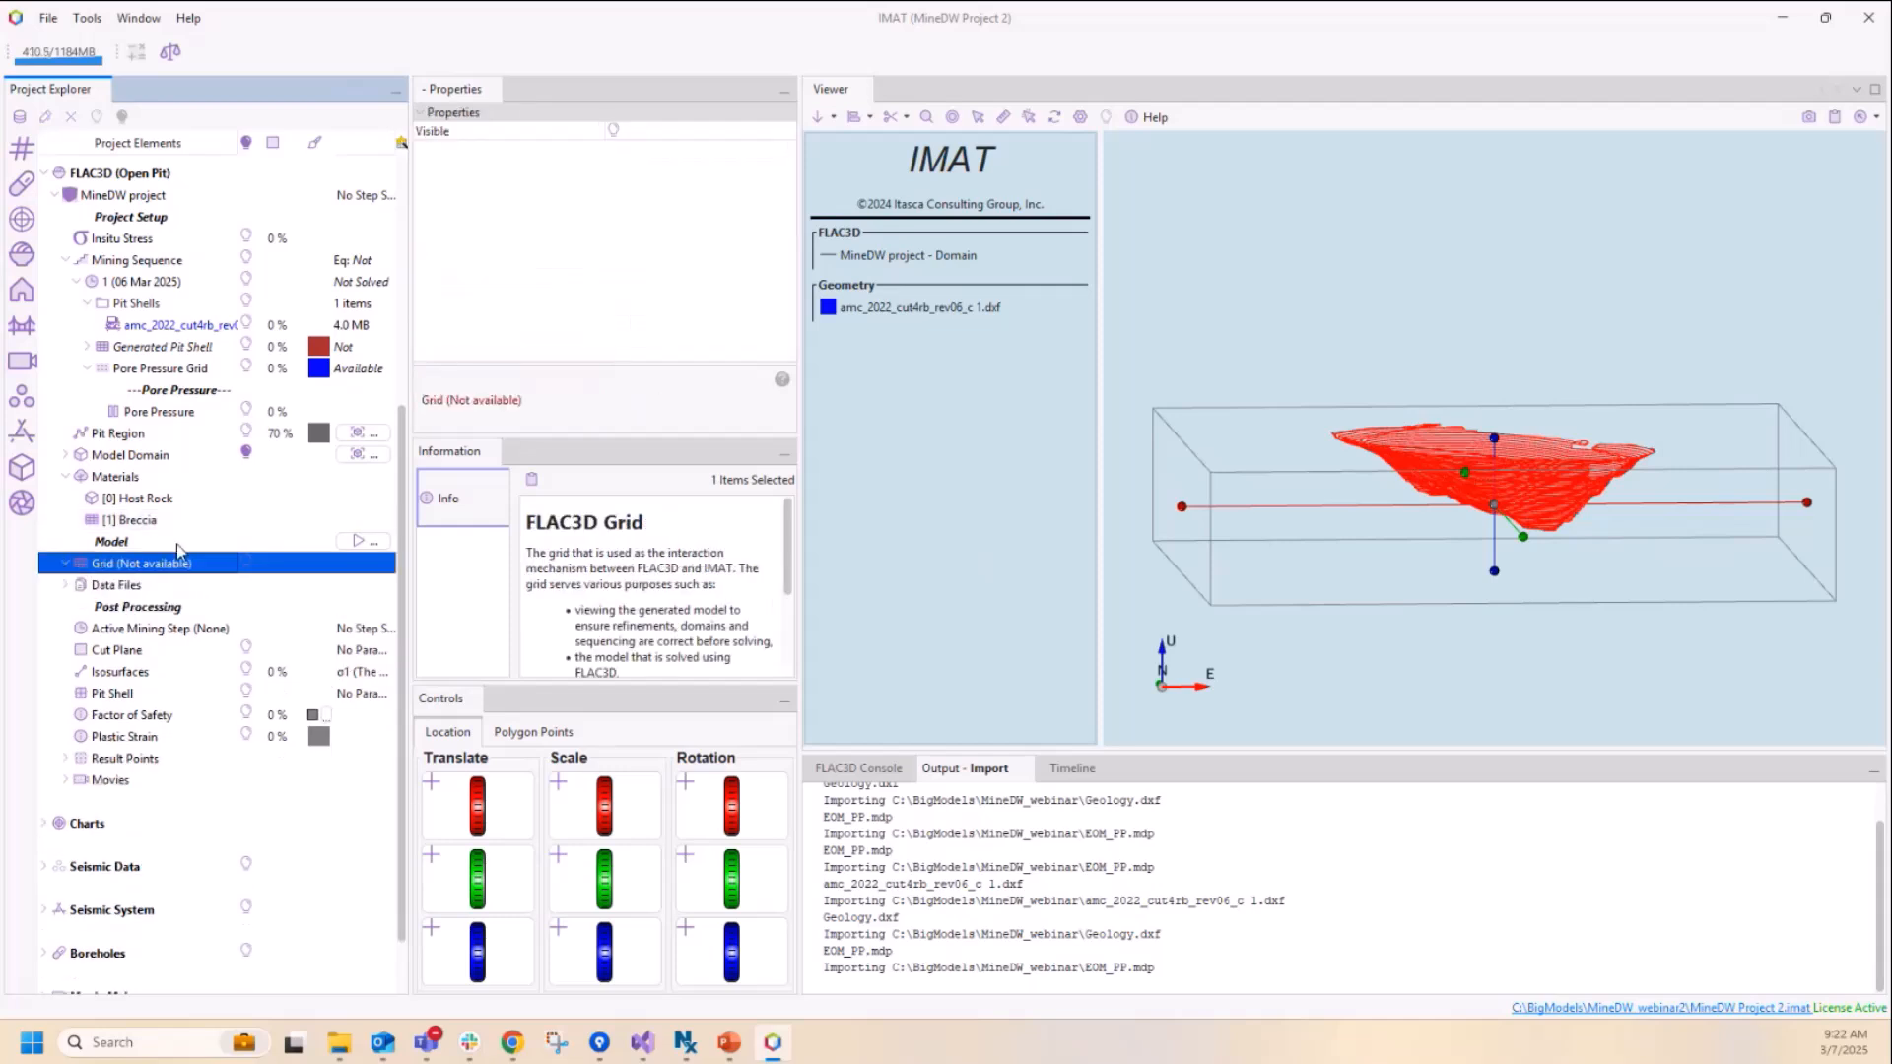
pyautogui.click(66, 456)
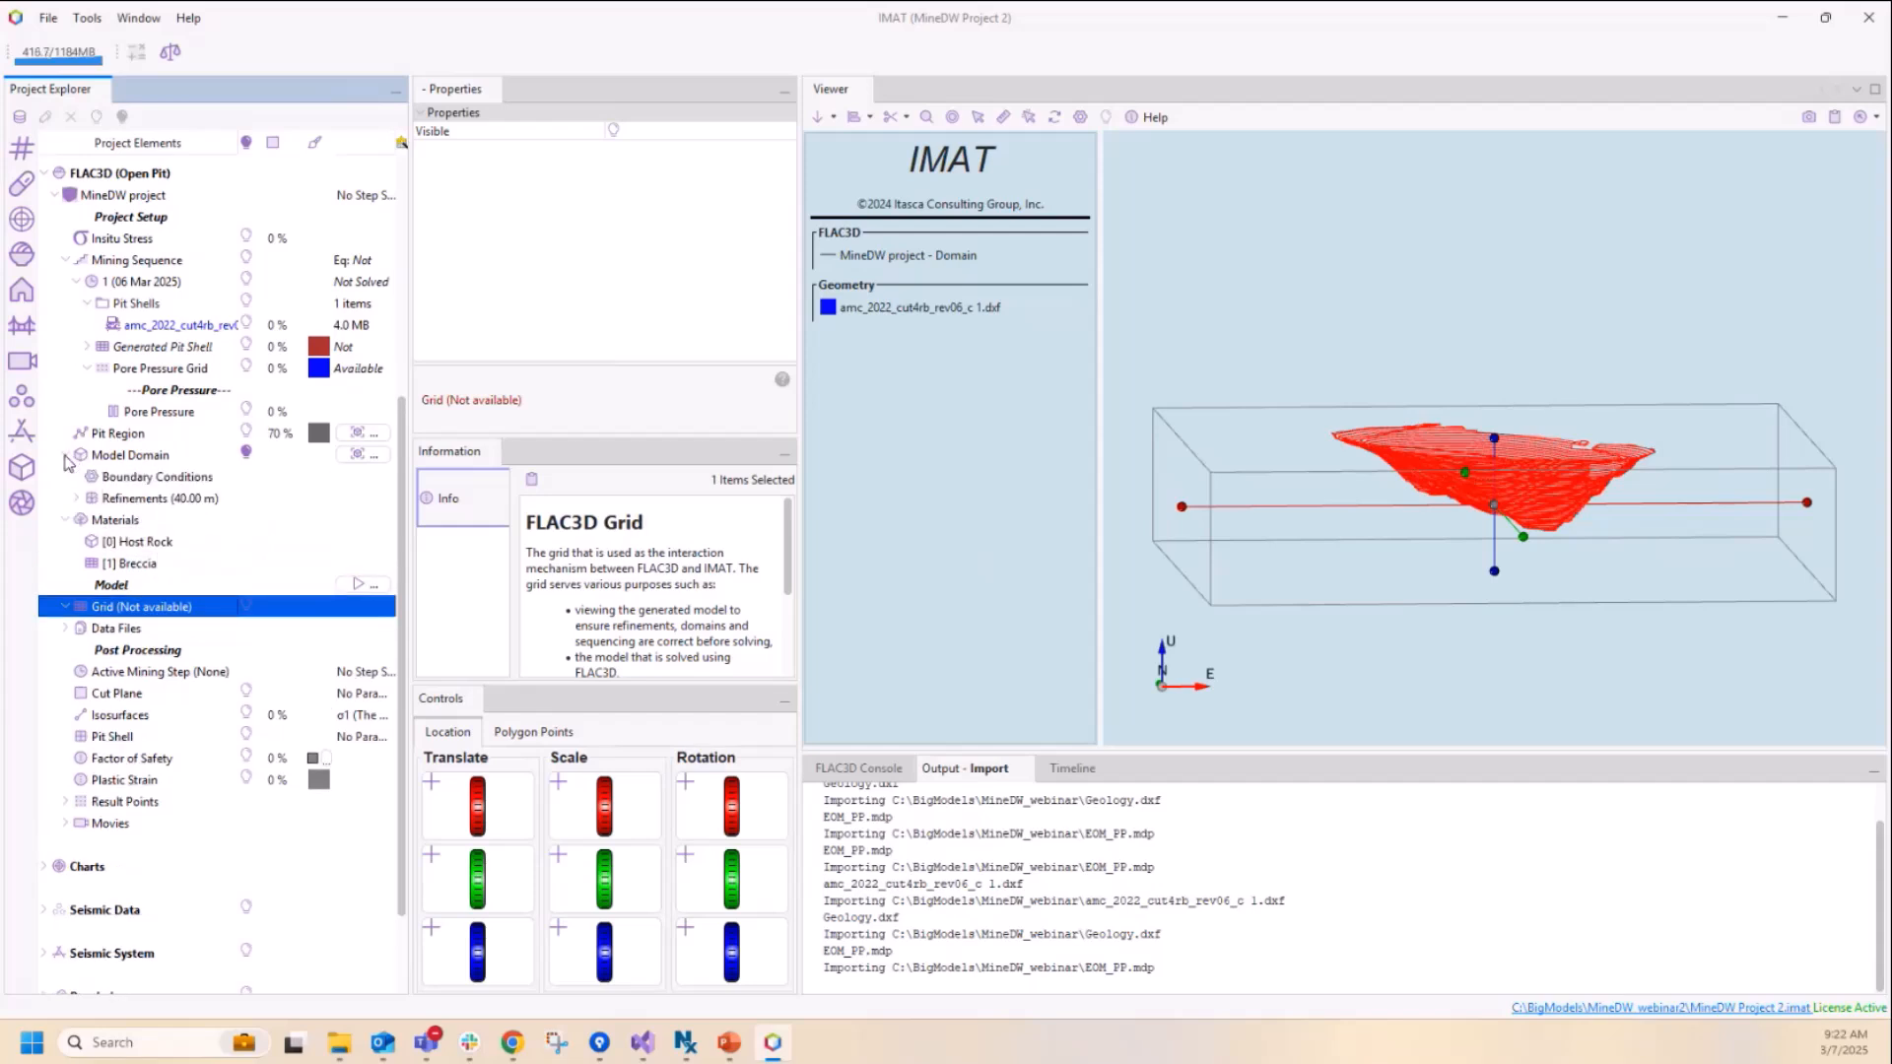
pyautogui.click(135, 479)
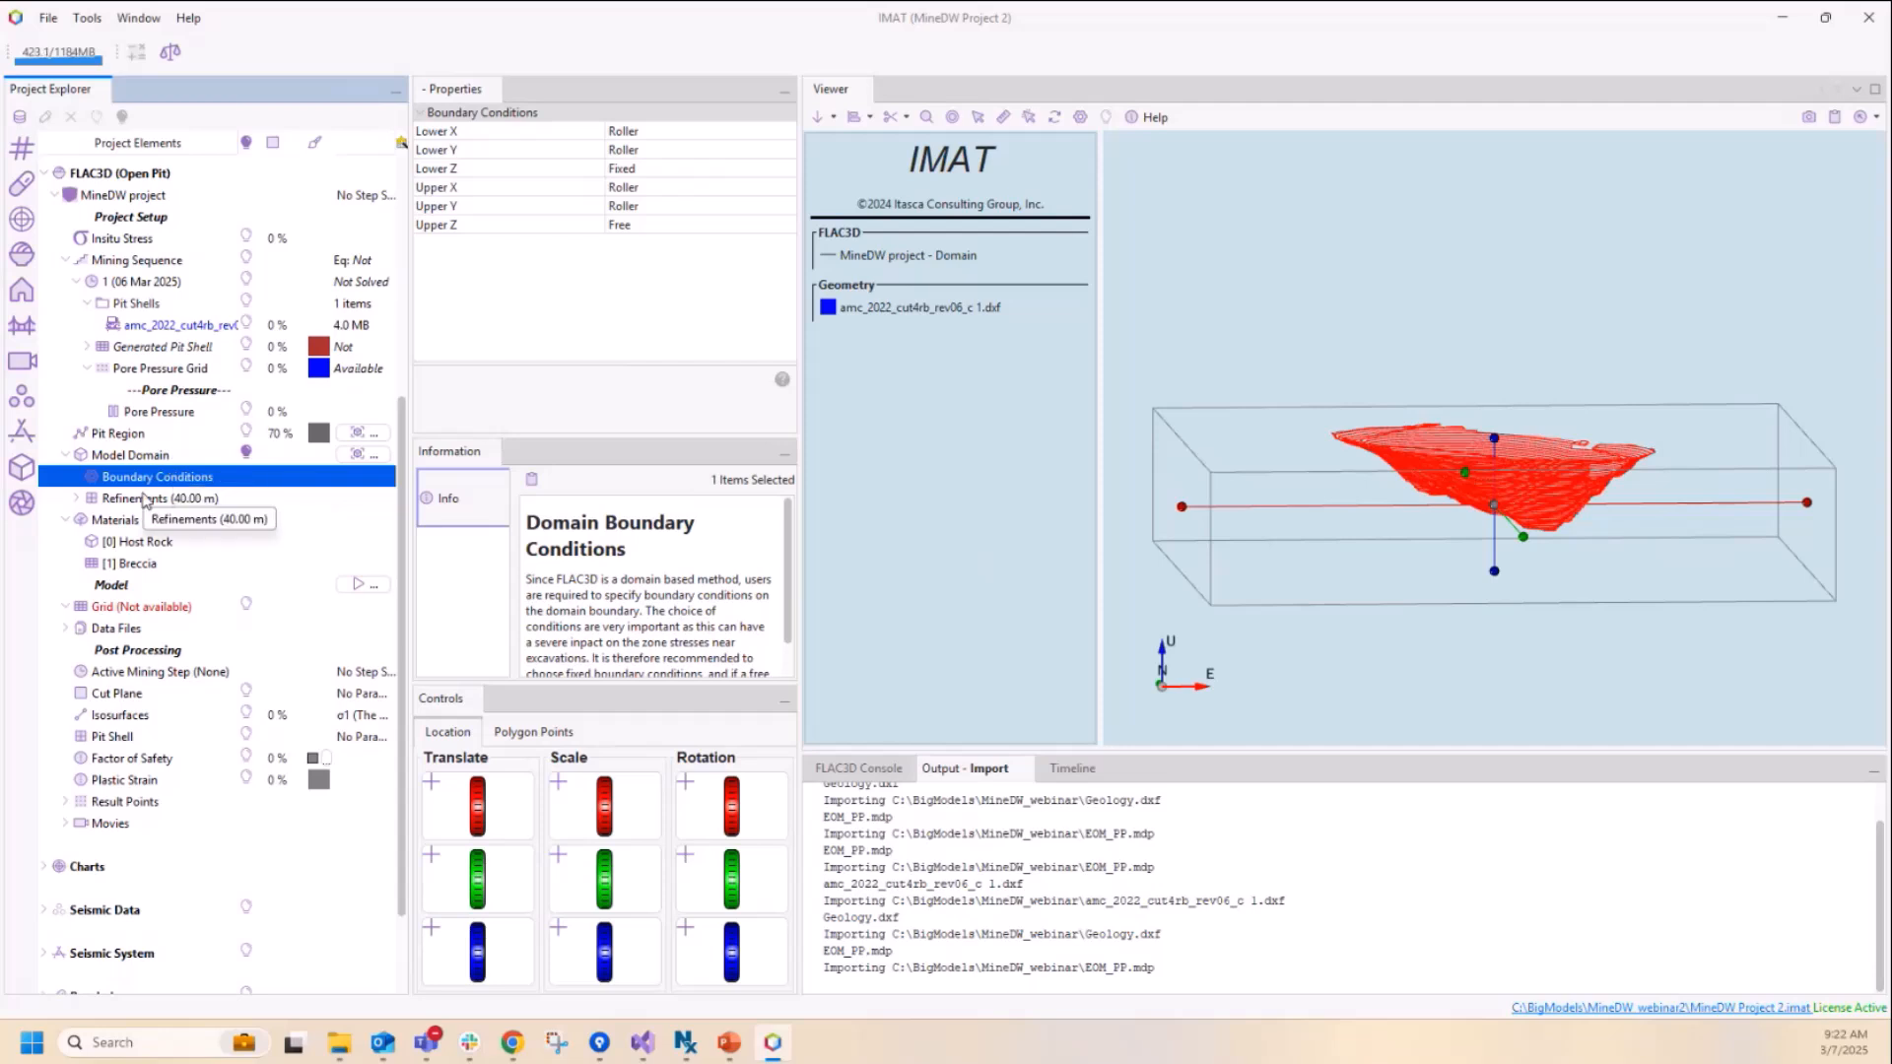
pyautogui.click(75, 499)
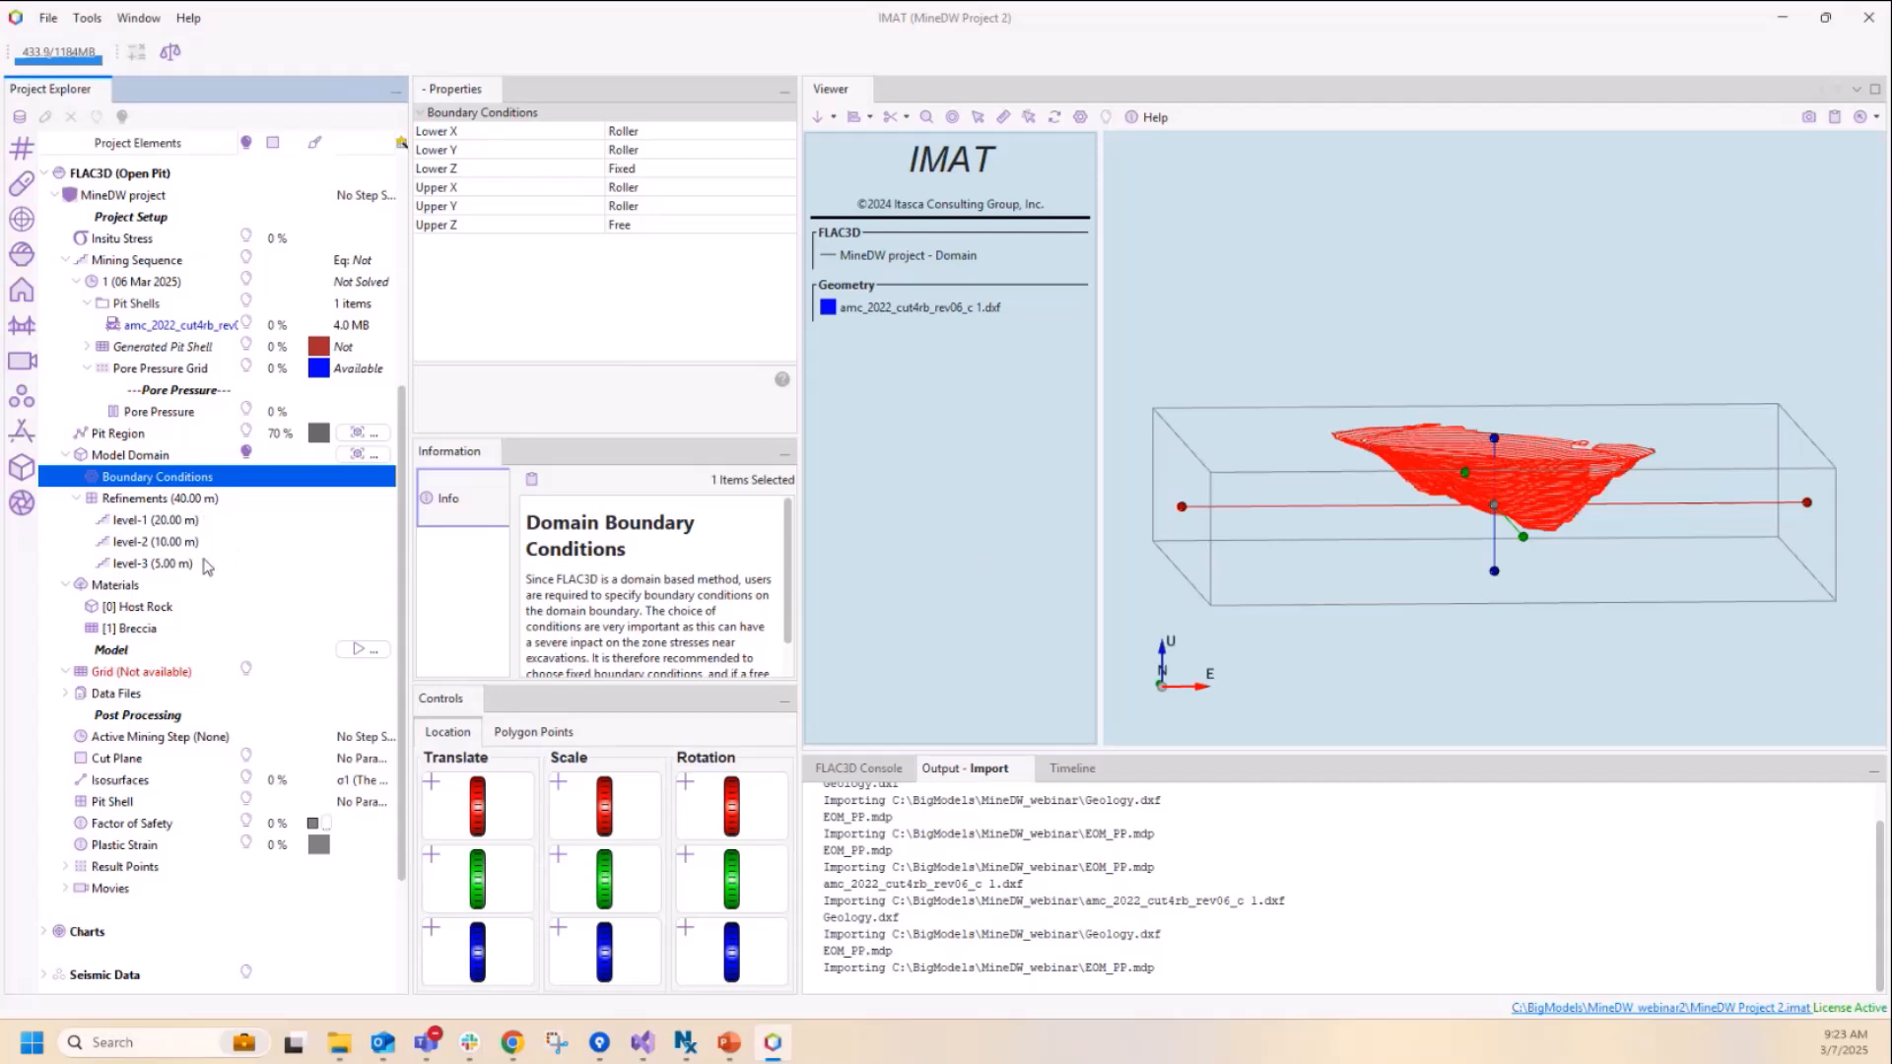
pyautogui.click(79, 498)
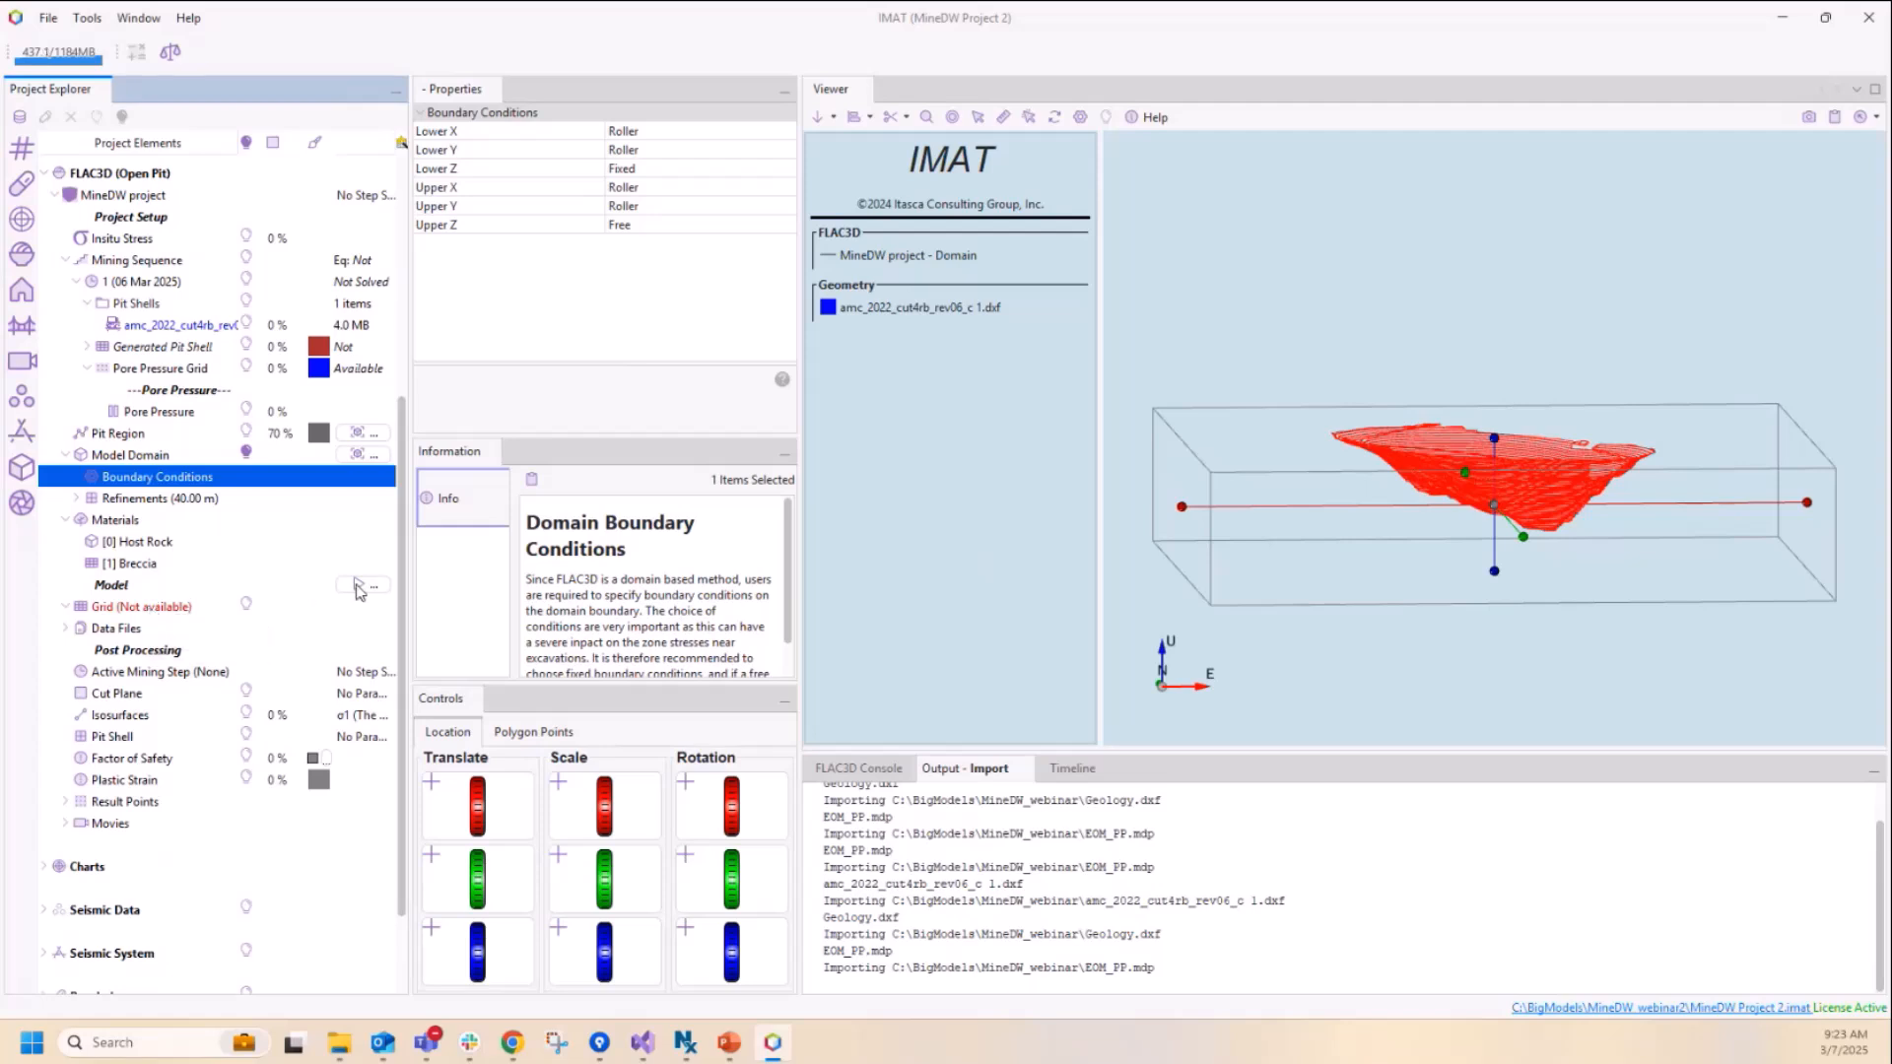
# Step: Build the grid with all four tasks: pit shell and water table reconstruction at 10 m cell size, octree grid, material domains and mining sequence
pyautogui.click(172, 609)
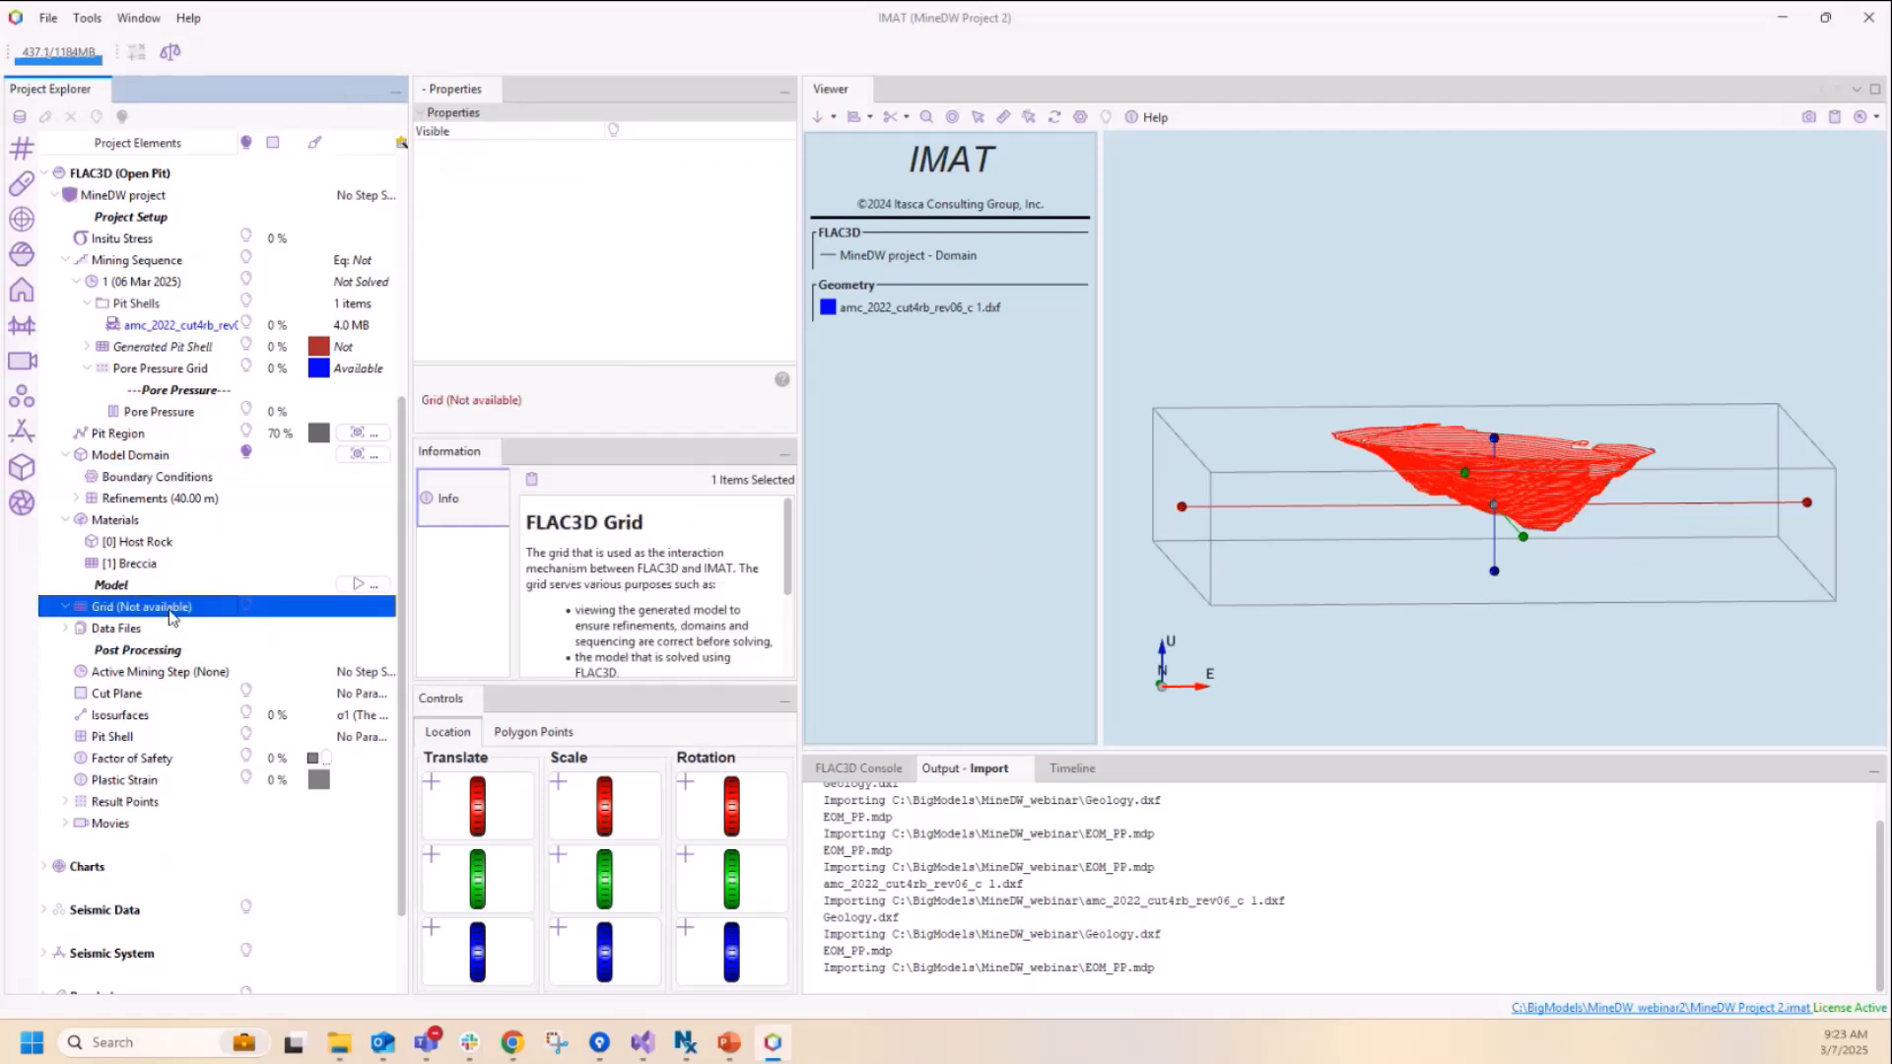
pyautogui.rightClick(173, 611)
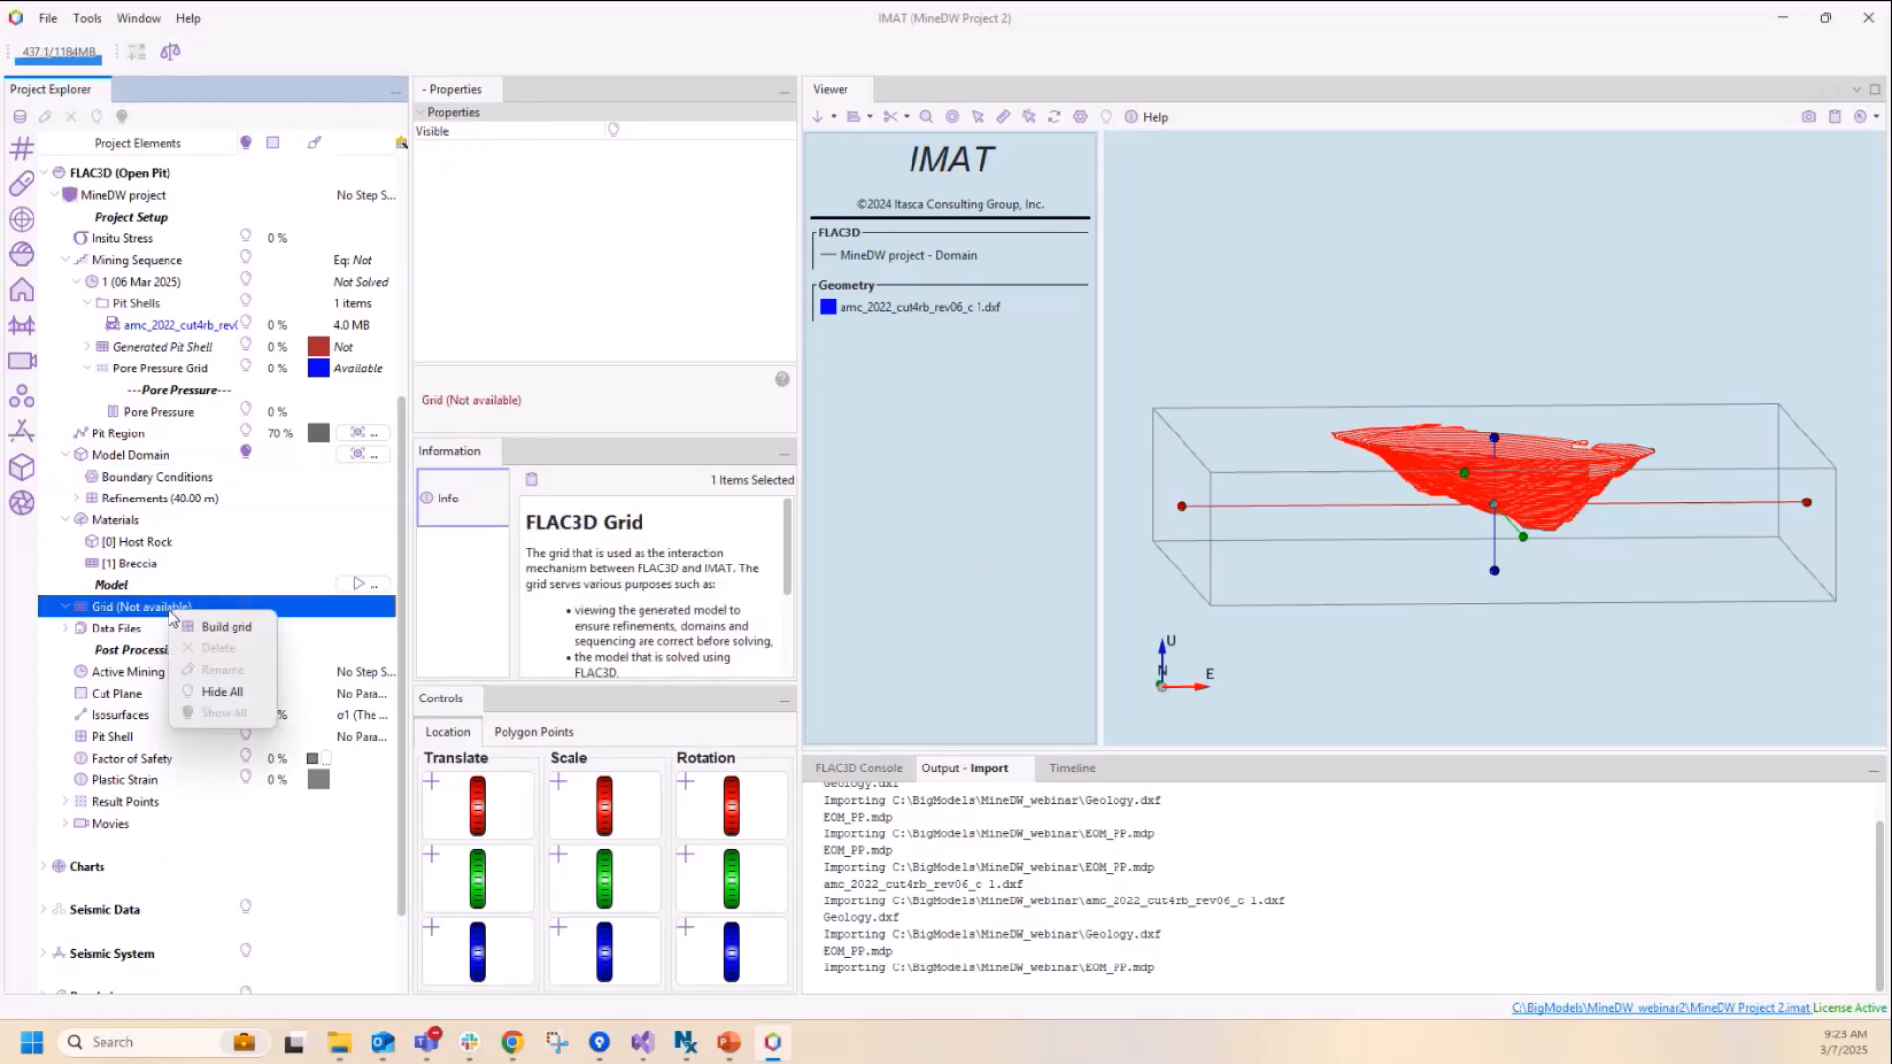
pyautogui.click(215, 630)
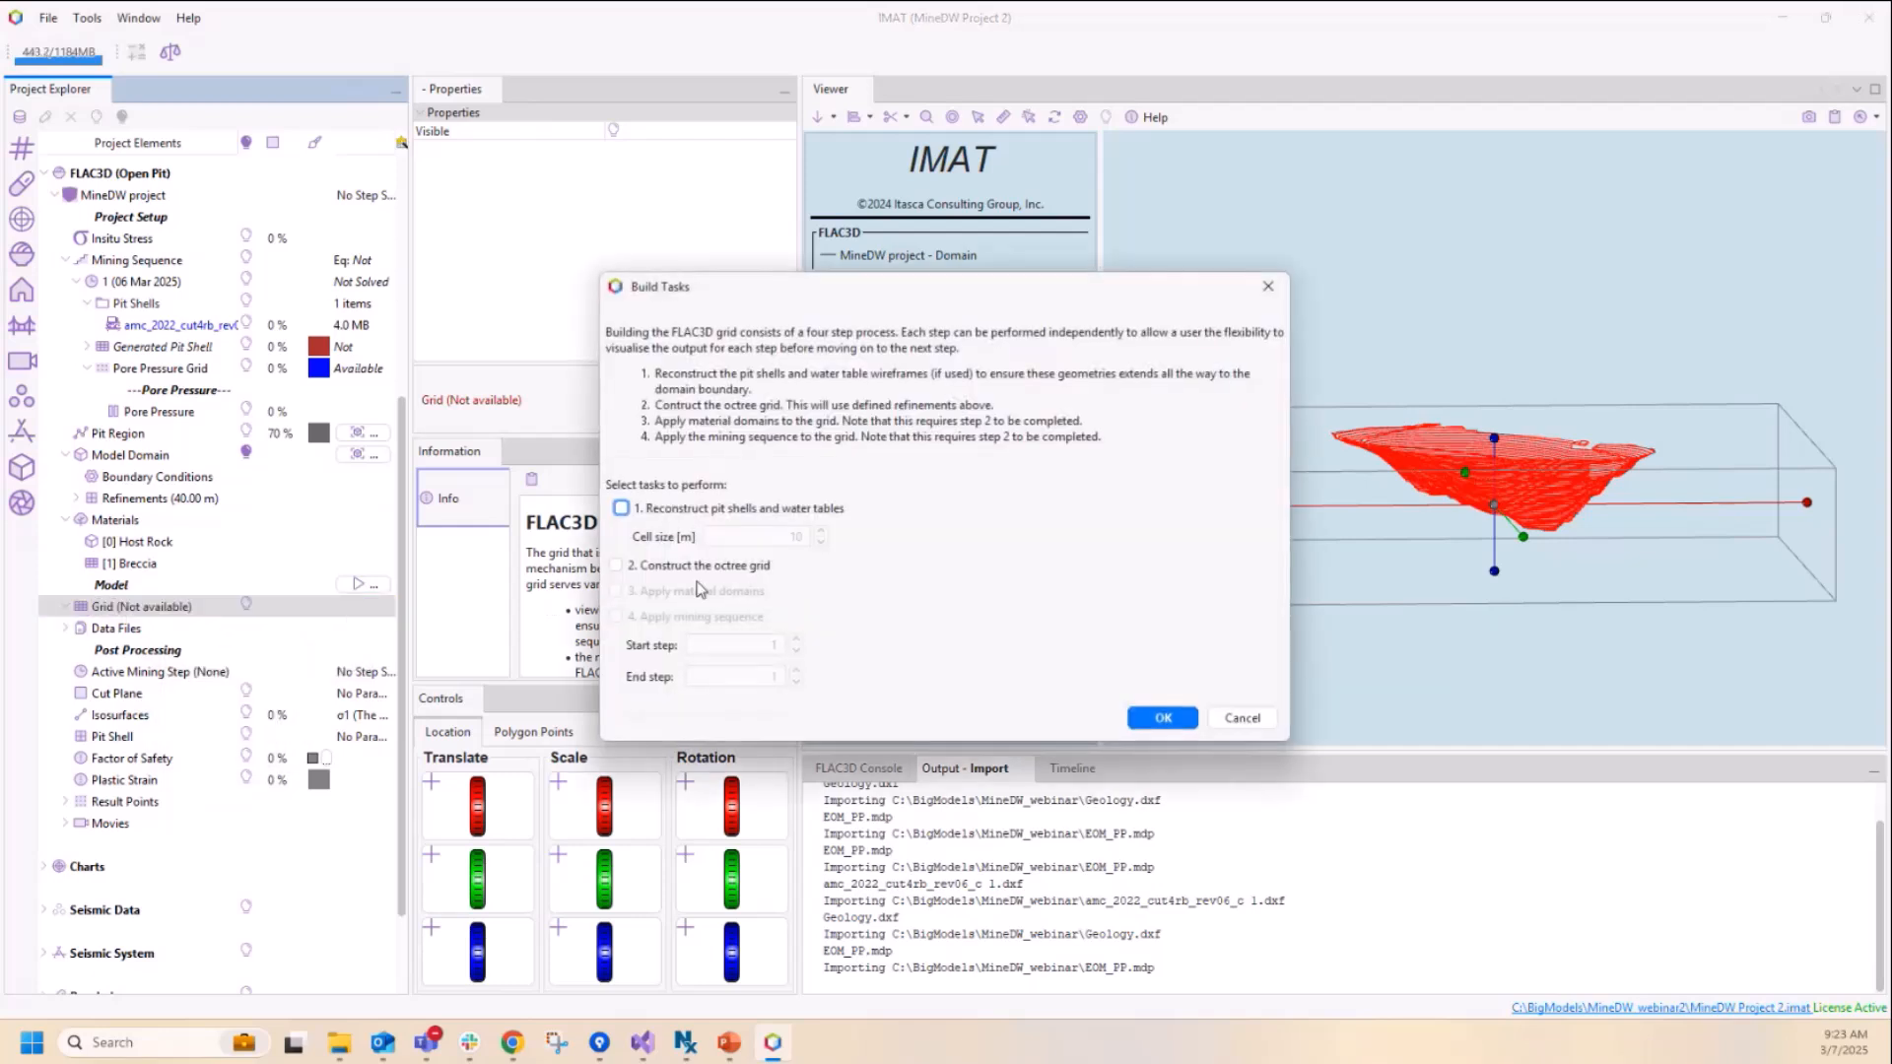
pyautogui.click(621, 508)
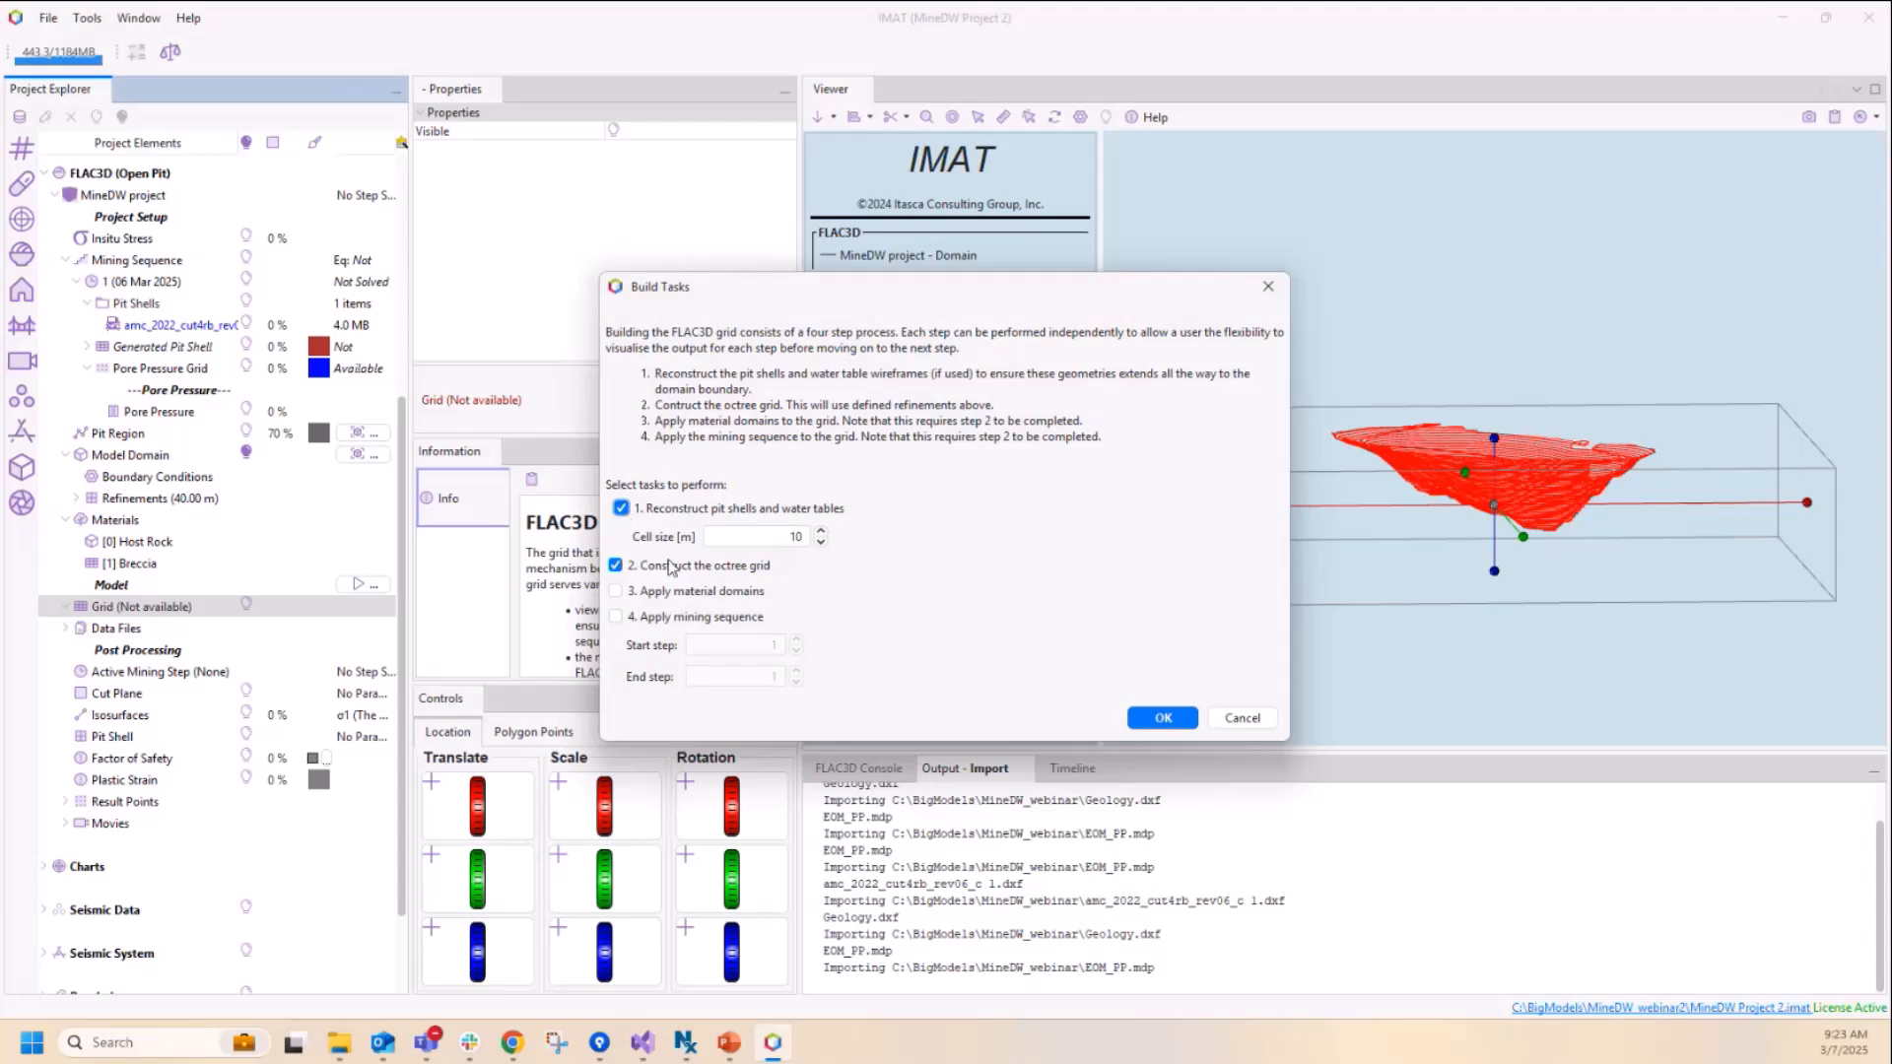
pyautogui.click(616, 591)
pyautogui.click(616, 617)
pyautogui.click(1162, 718)
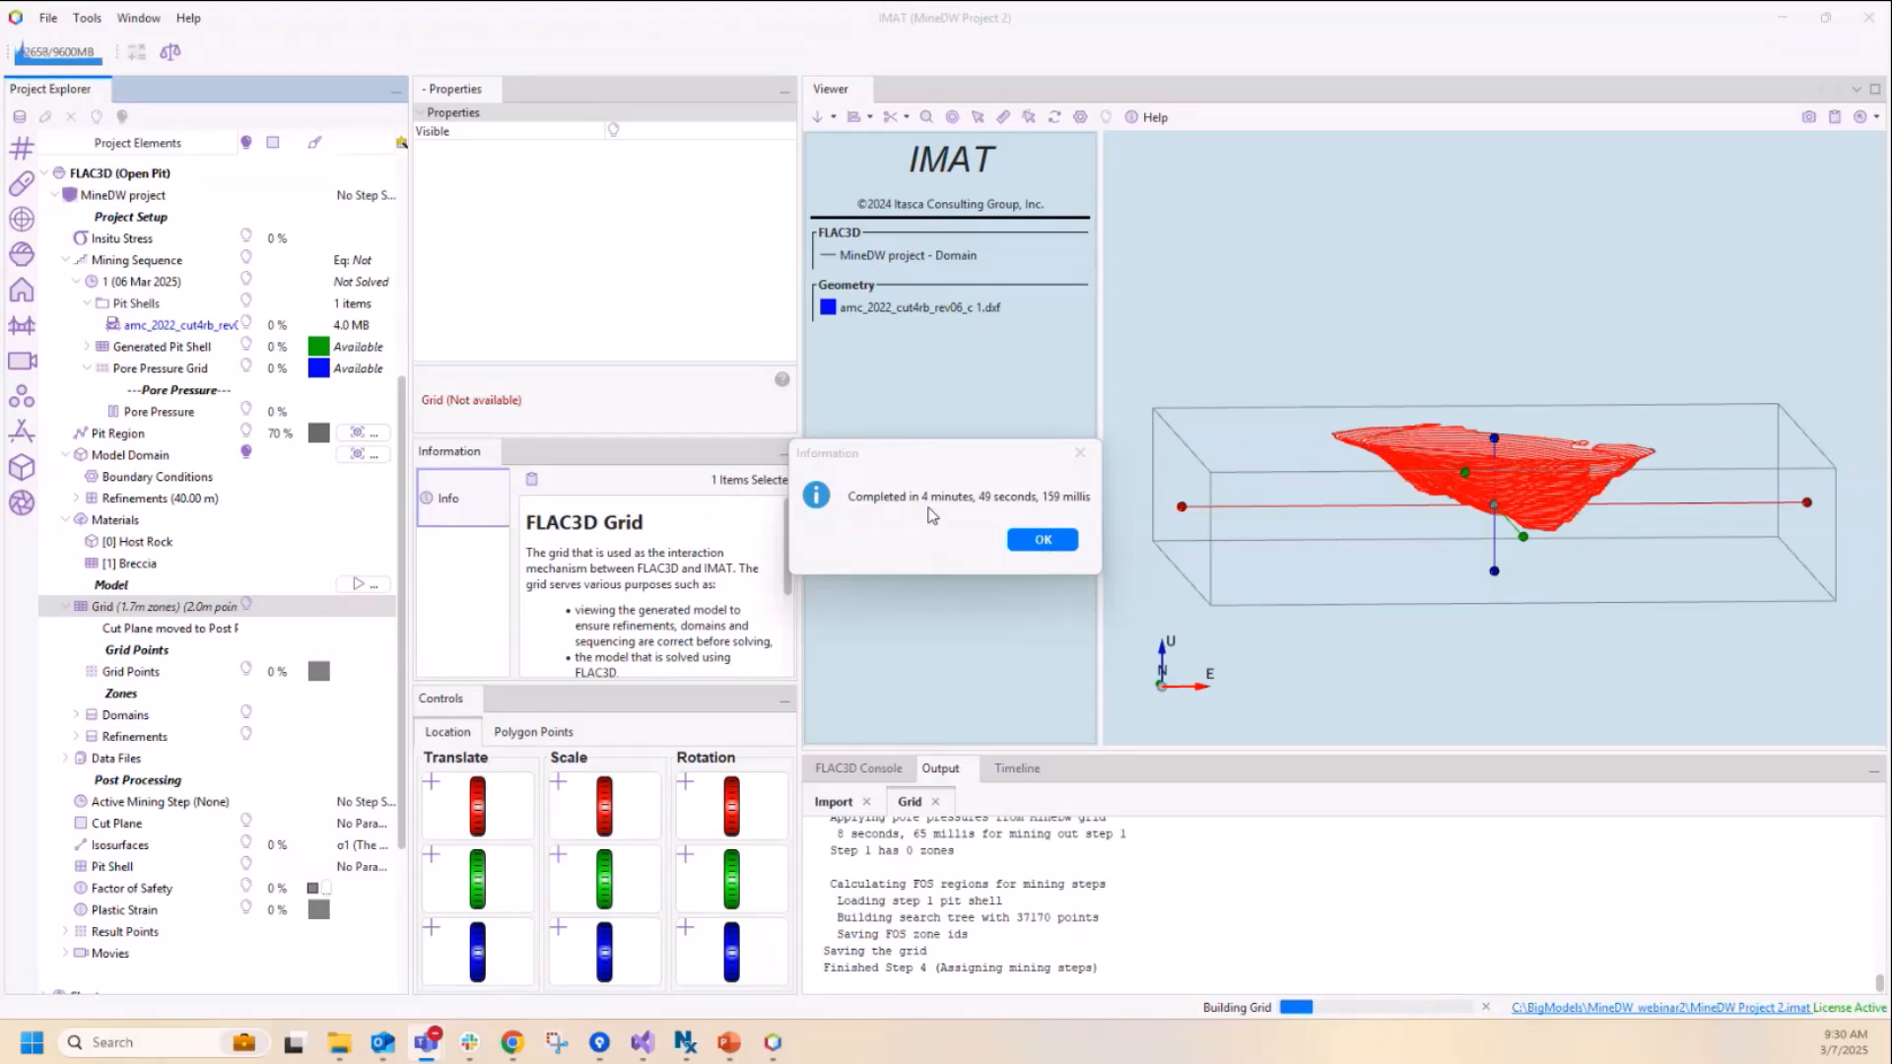
pyautogui.click(1040, 540)
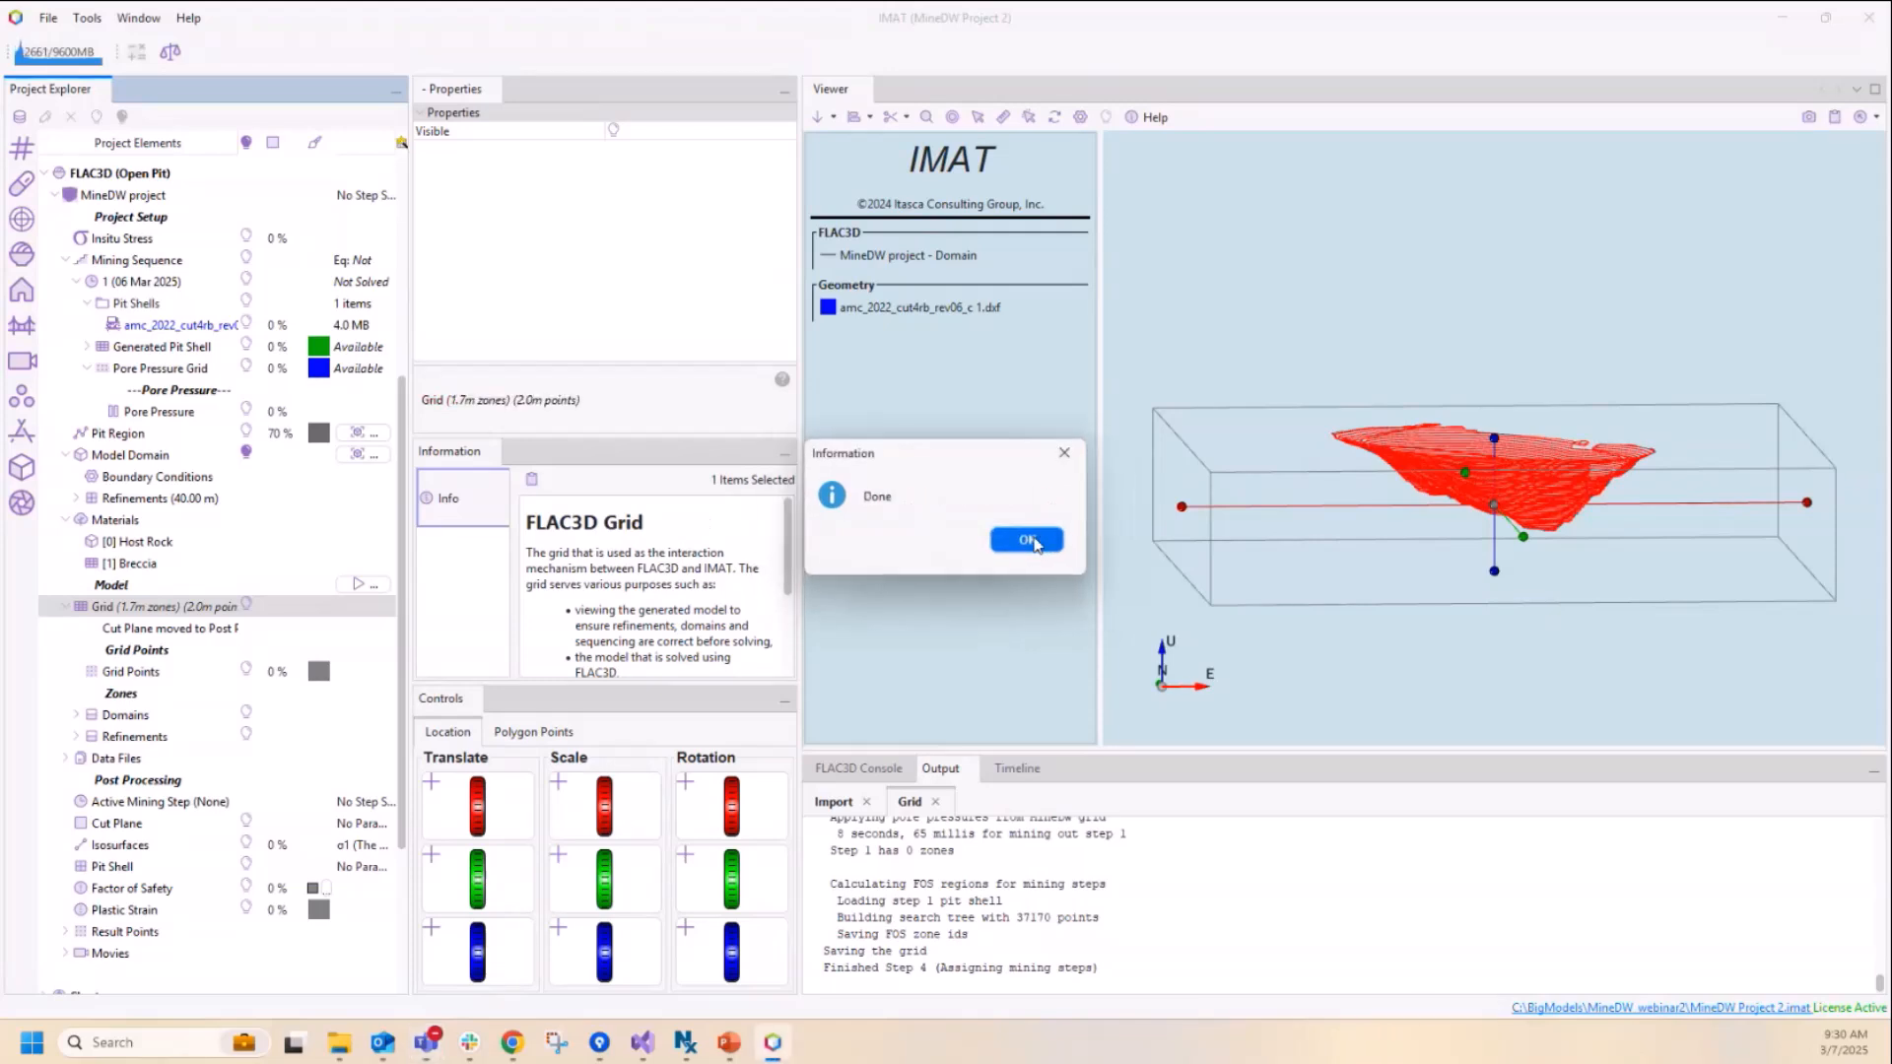
pyautogui.click(1034, 542)
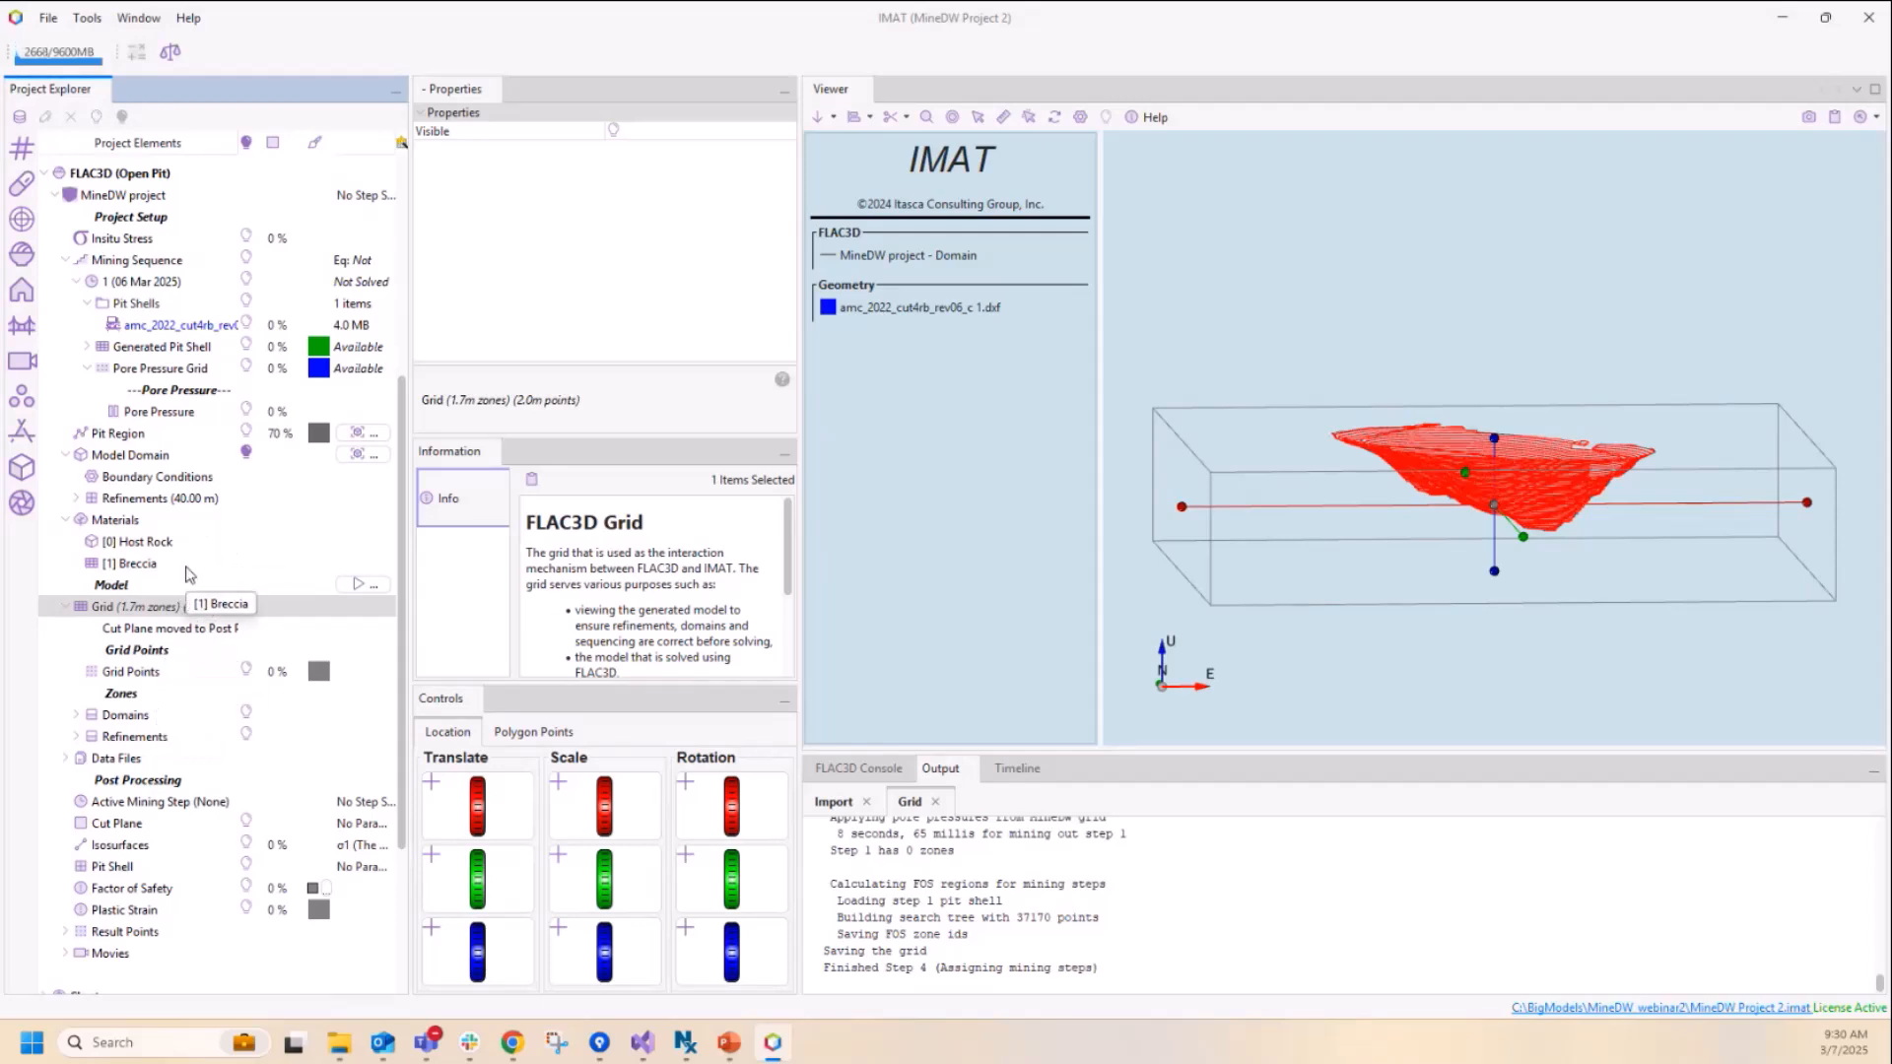
# Step: Hide the model domain and display the built grid's 5.000 refinement zones around the pit
pyautogui.click(248, 453)
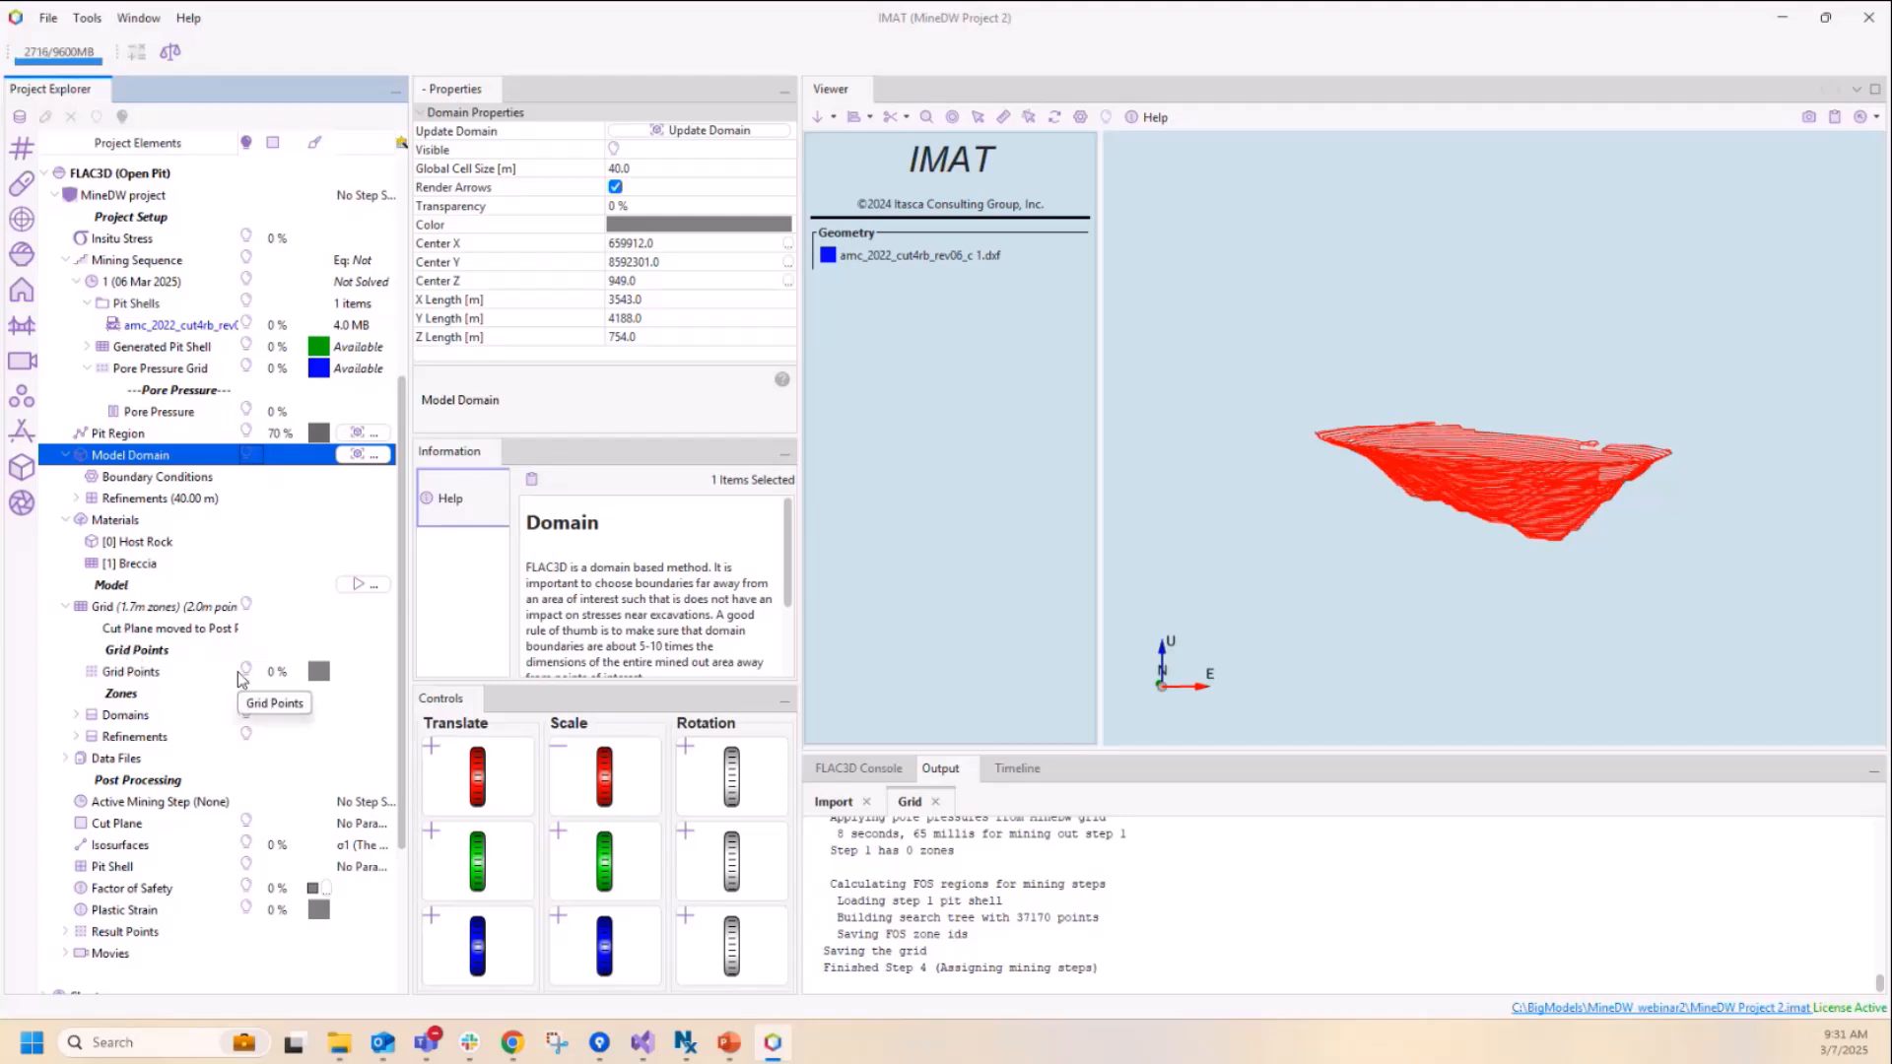
pyautogui.click(76, 737)
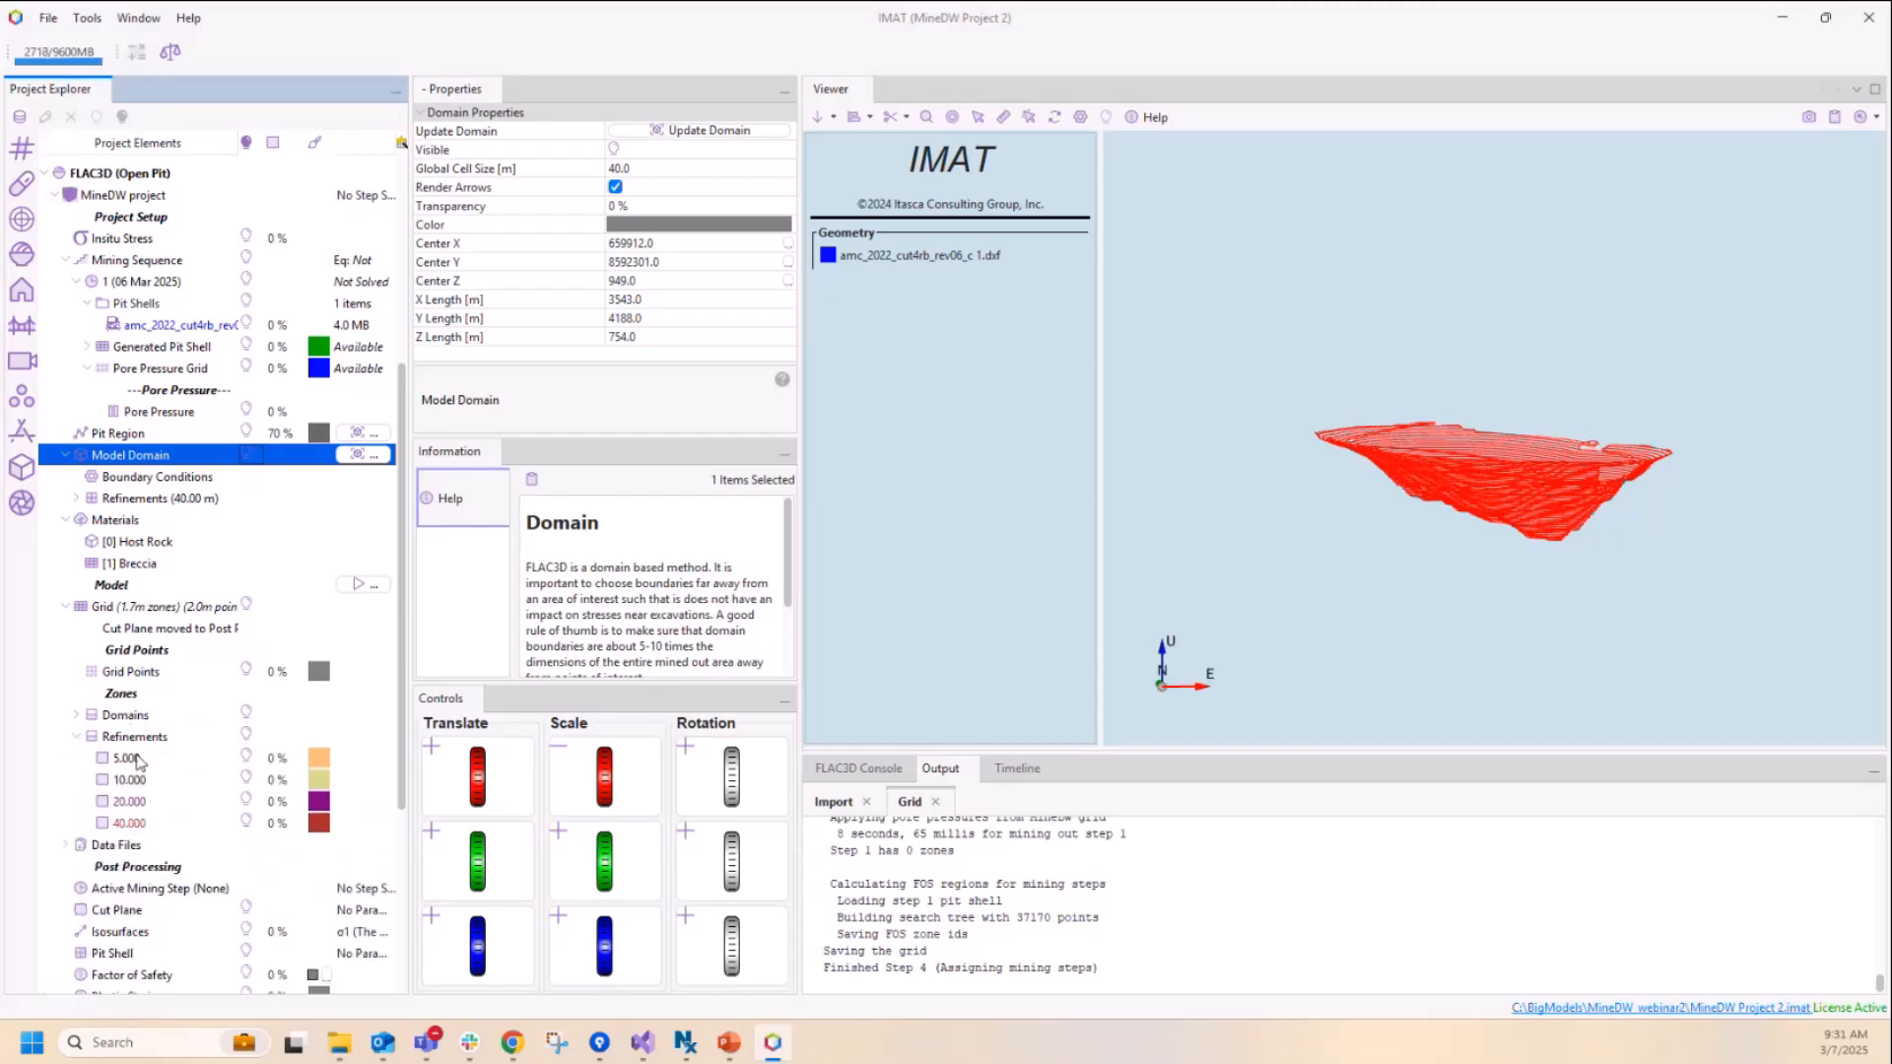
pyautogui.click(246, 756)
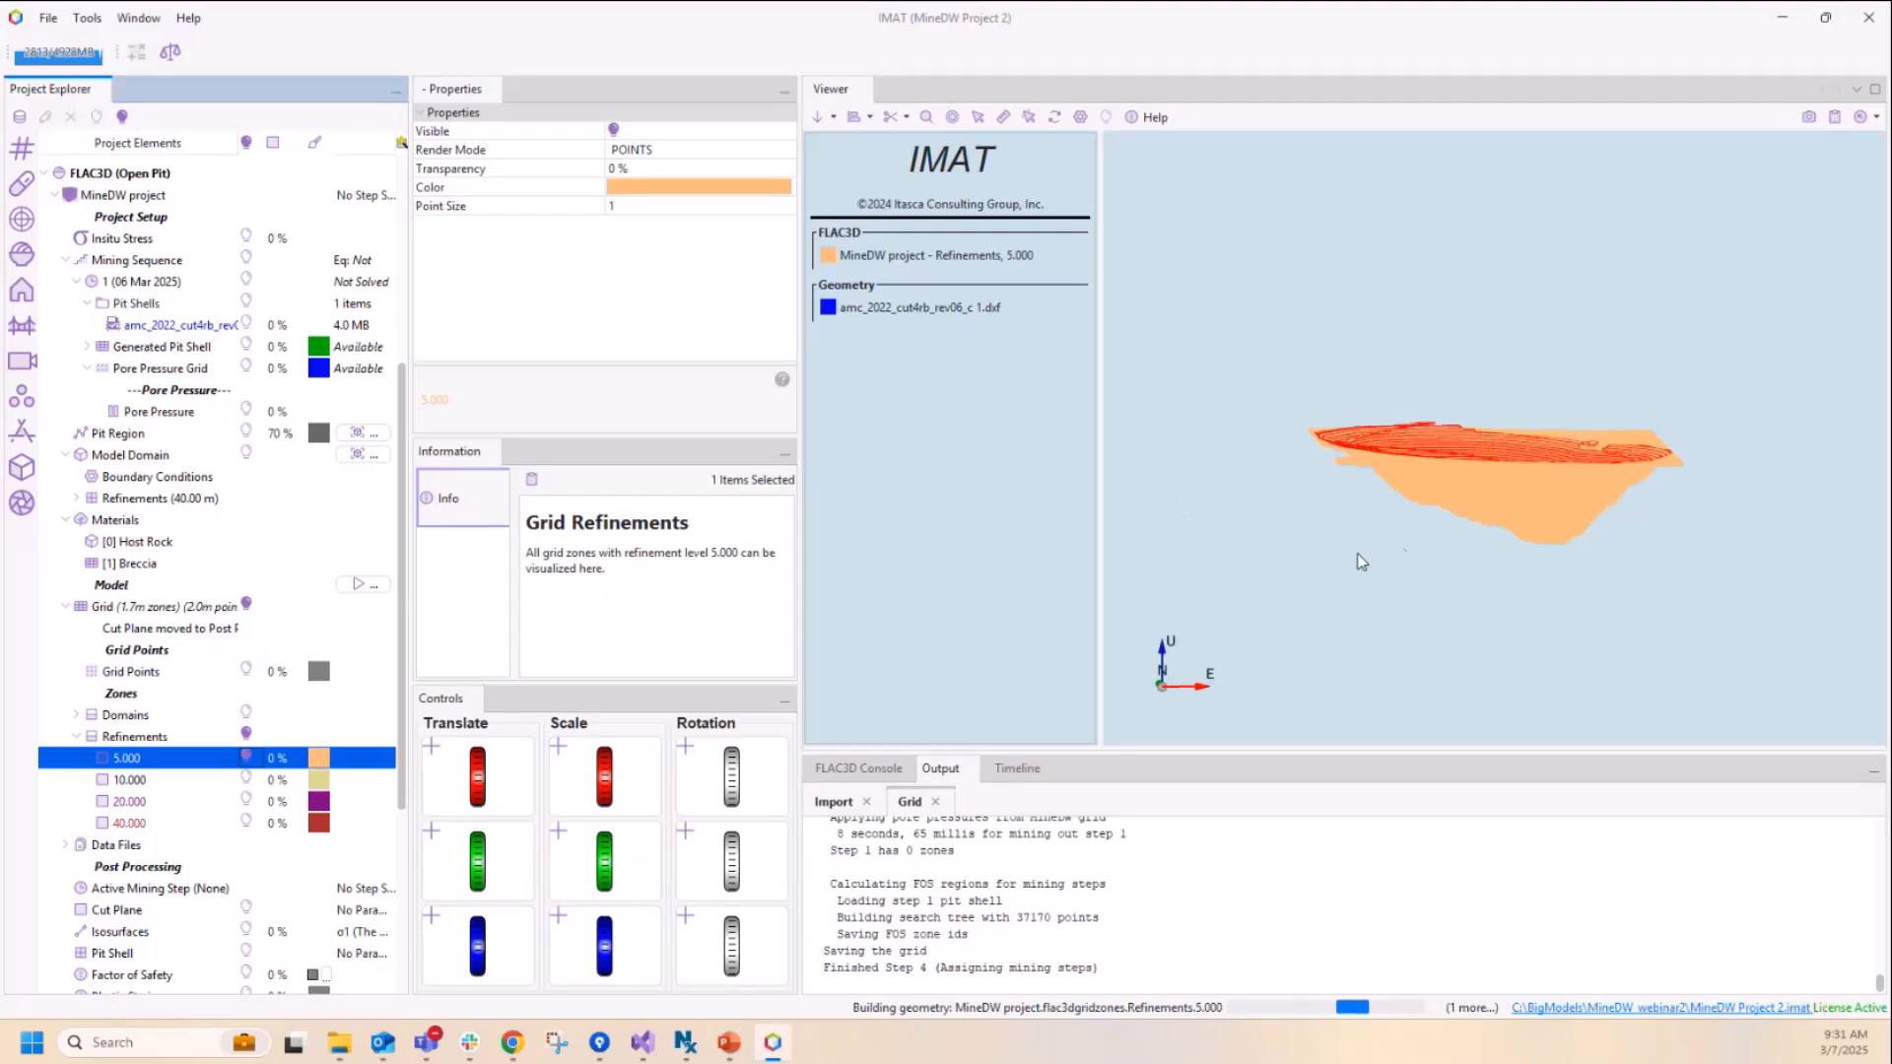
pyautogui.click(1410, 559)
pyautogui.scroll(1, 1422, 553)
pyautogui.scroll(3, 1422, 553)
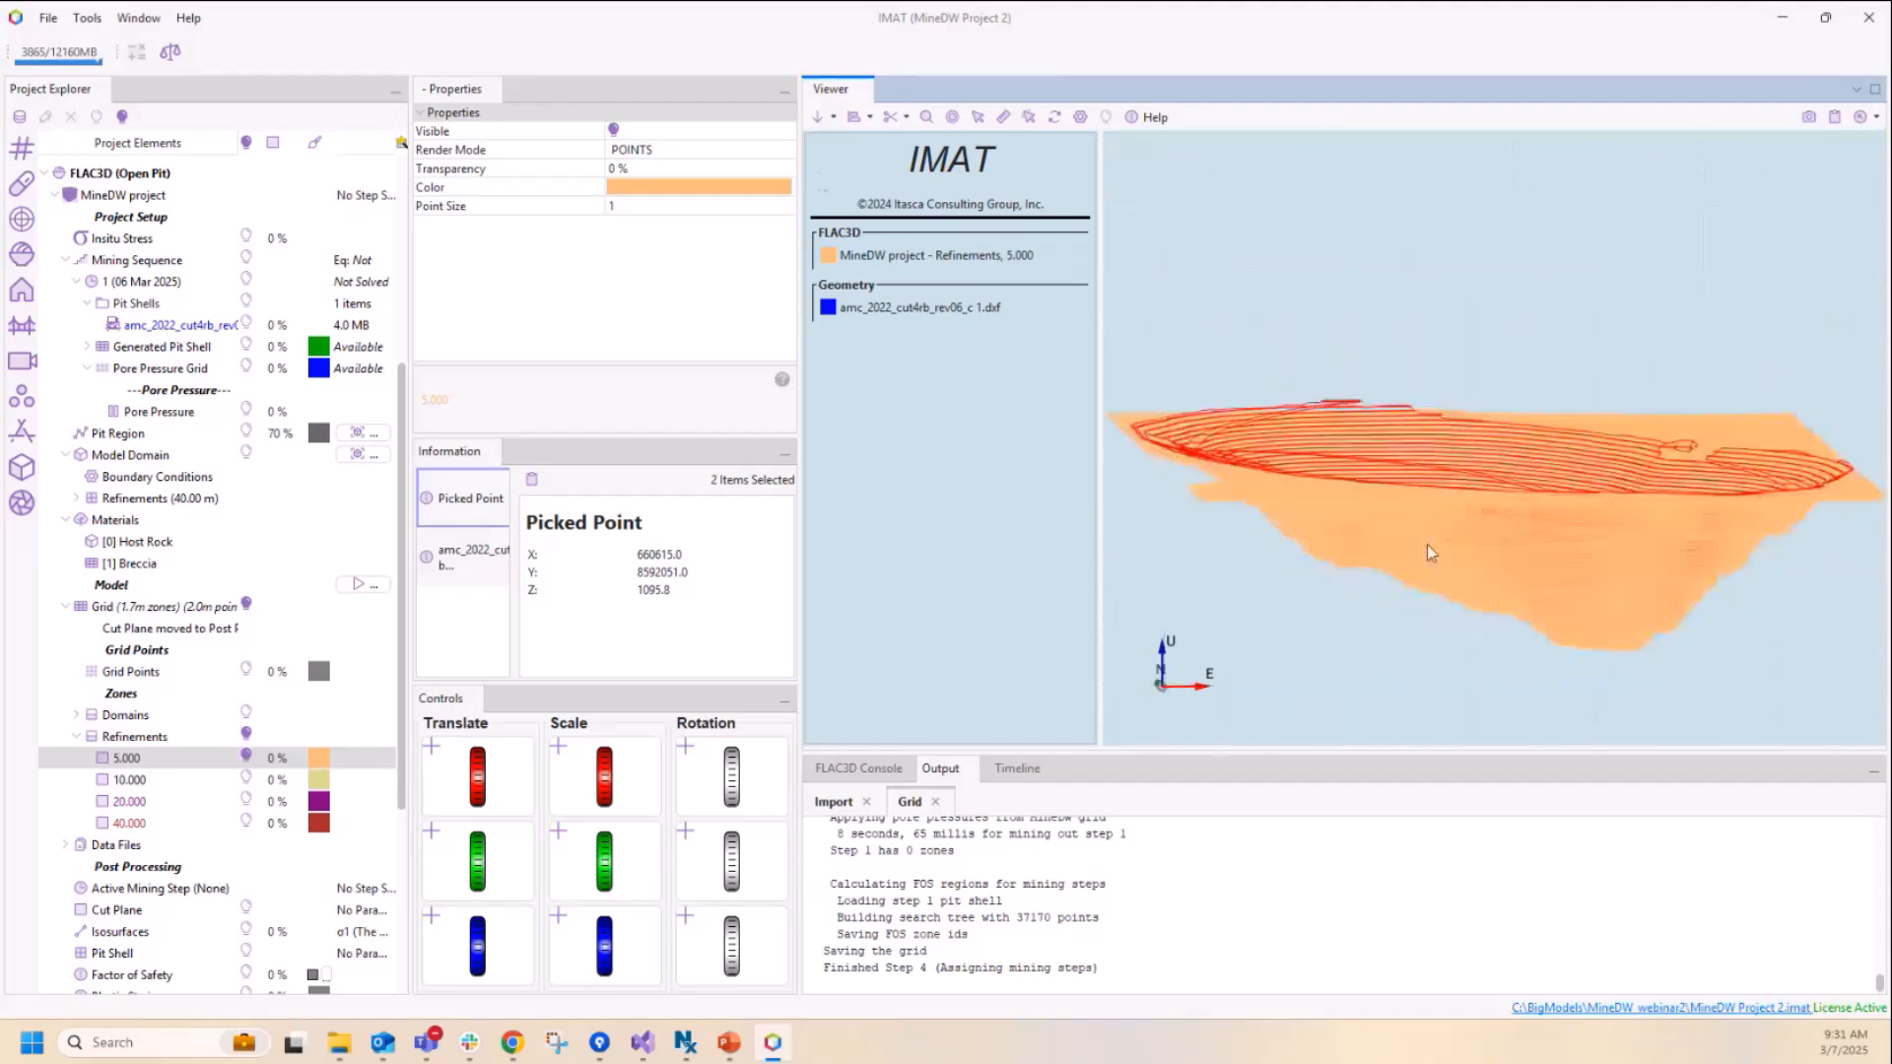
# Step: Render the 5.000 refinement zones as faces and inspect them from a higher angle
pyautogui.click(695, 150)
pyautogui.click(680, 214)
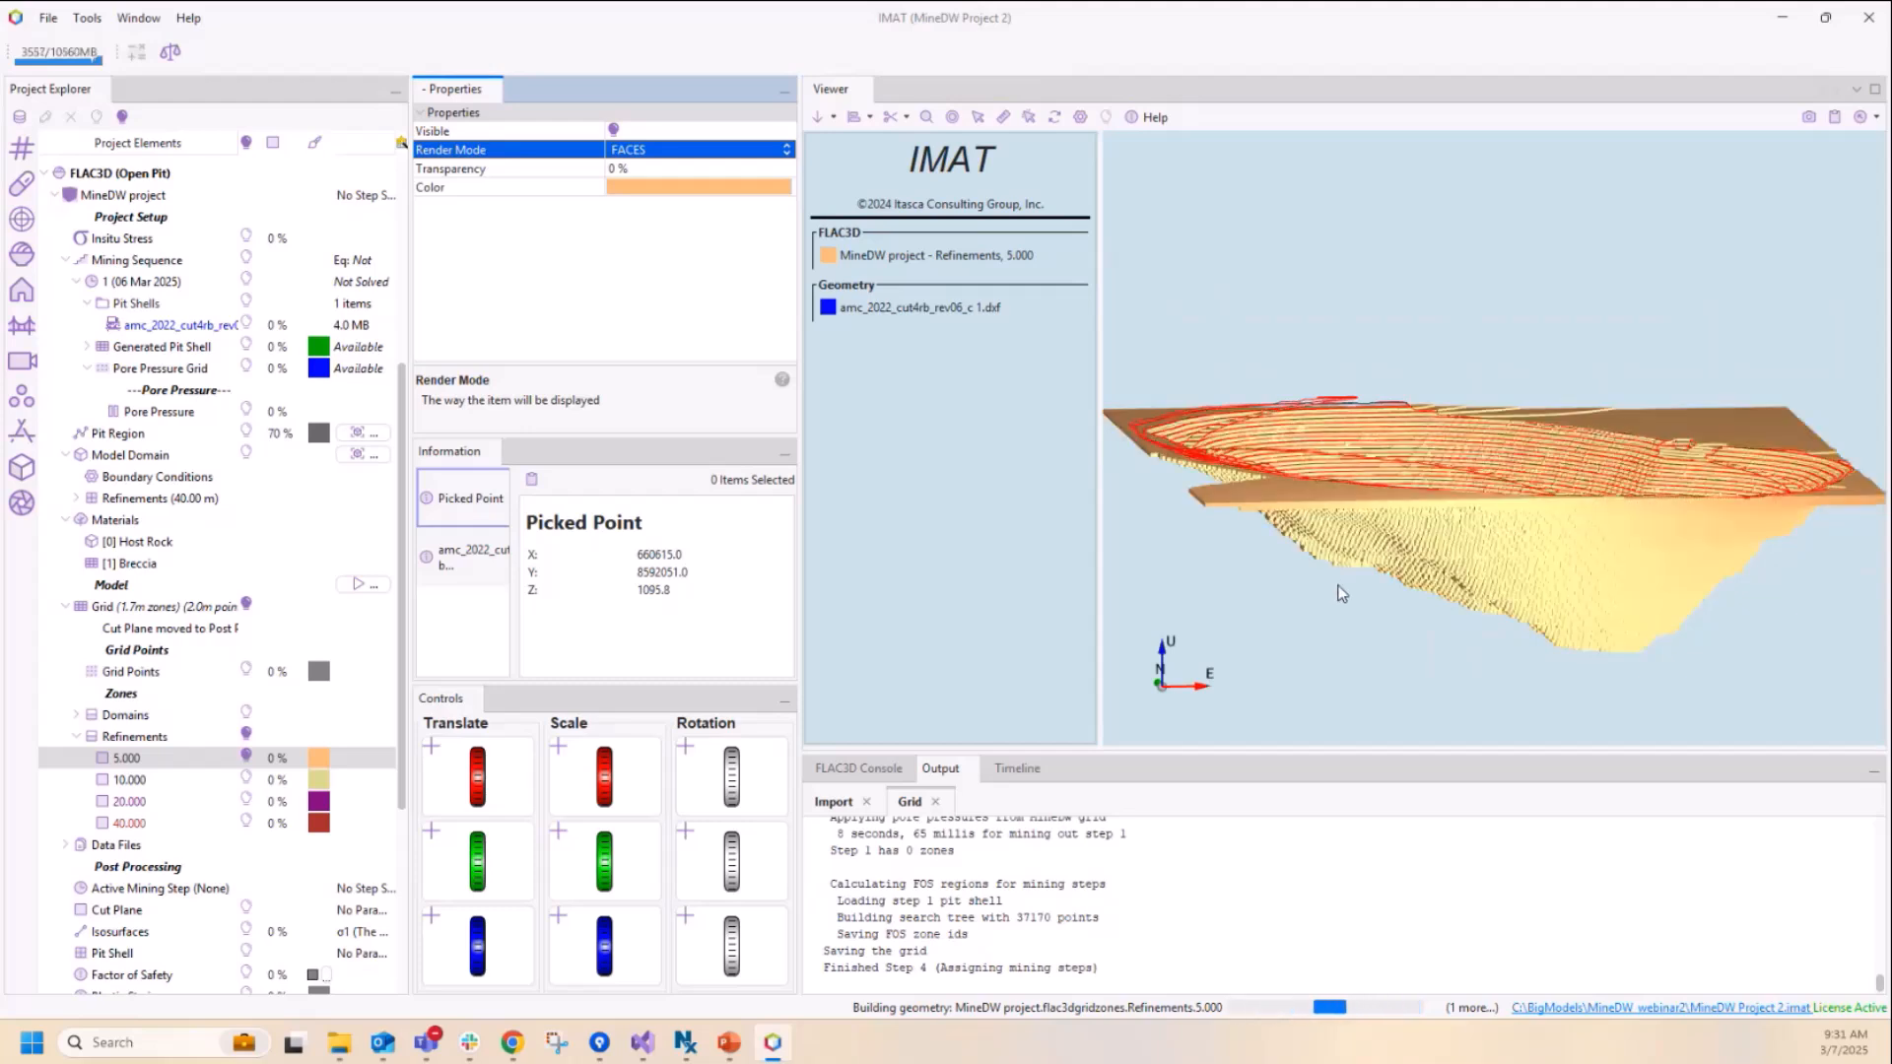
pyautogui.moveTo(1342, 593)
pyautogui.mouseDown()
pyautogui.moveTo(1330, 579)
pyautogui.moveTo(1348, 575)
pyautogui.mouseUp()
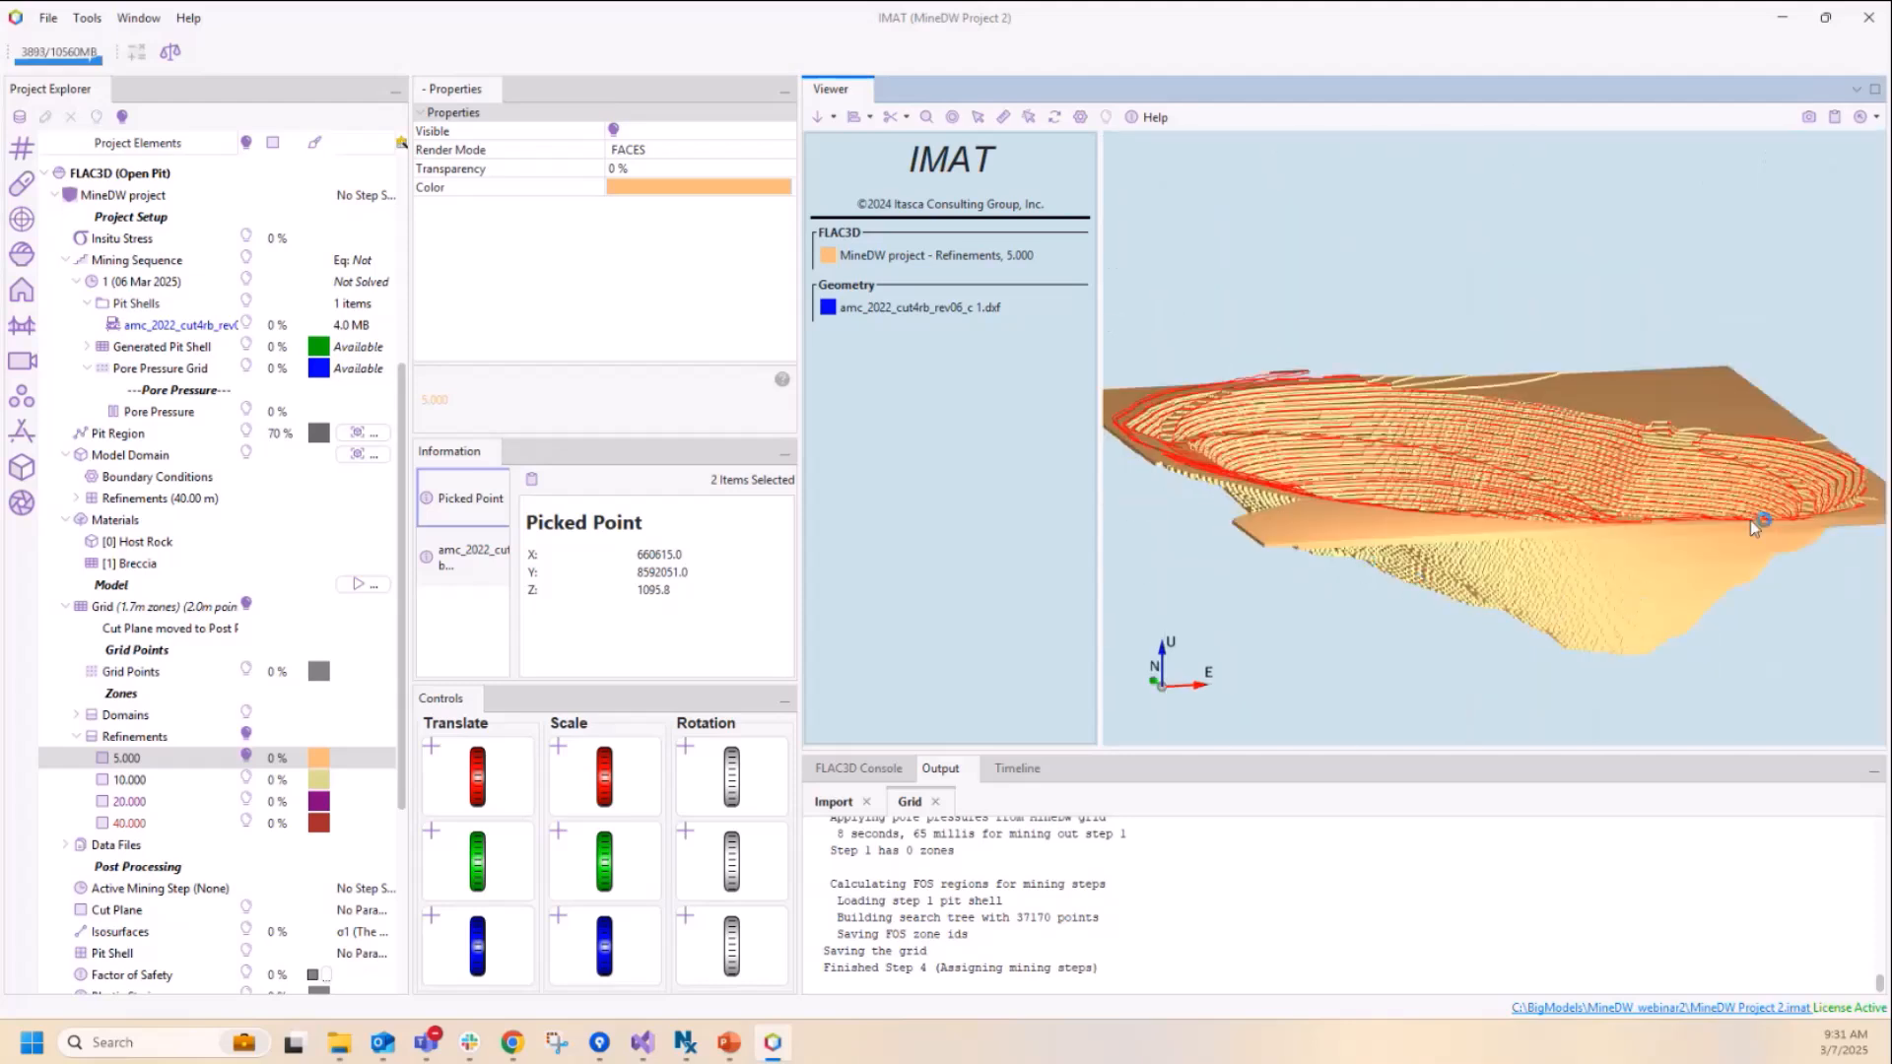
# Step: Display the 10.000, 20.000 and 40.000 refinement zones to inspect the grid, and hide all the refinements
pyautogui.click(248, 781)
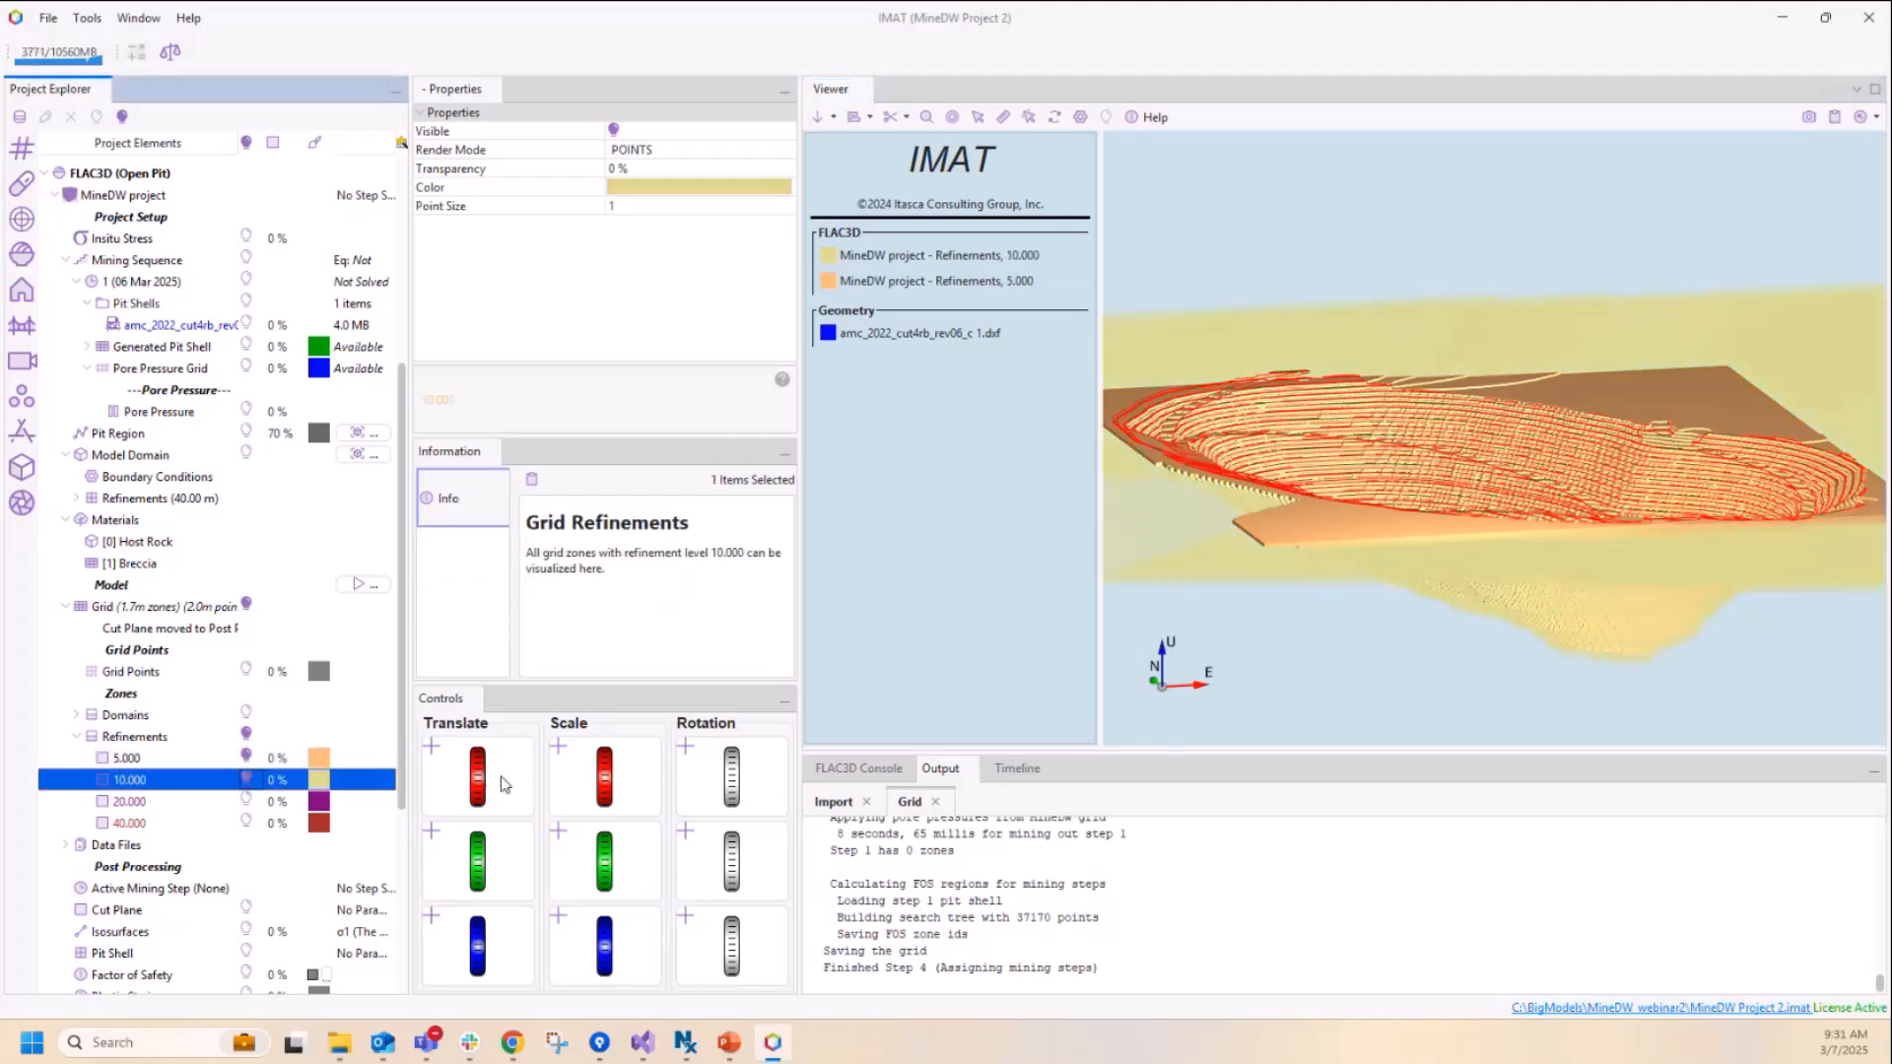
pyautogui.click(248, 802)
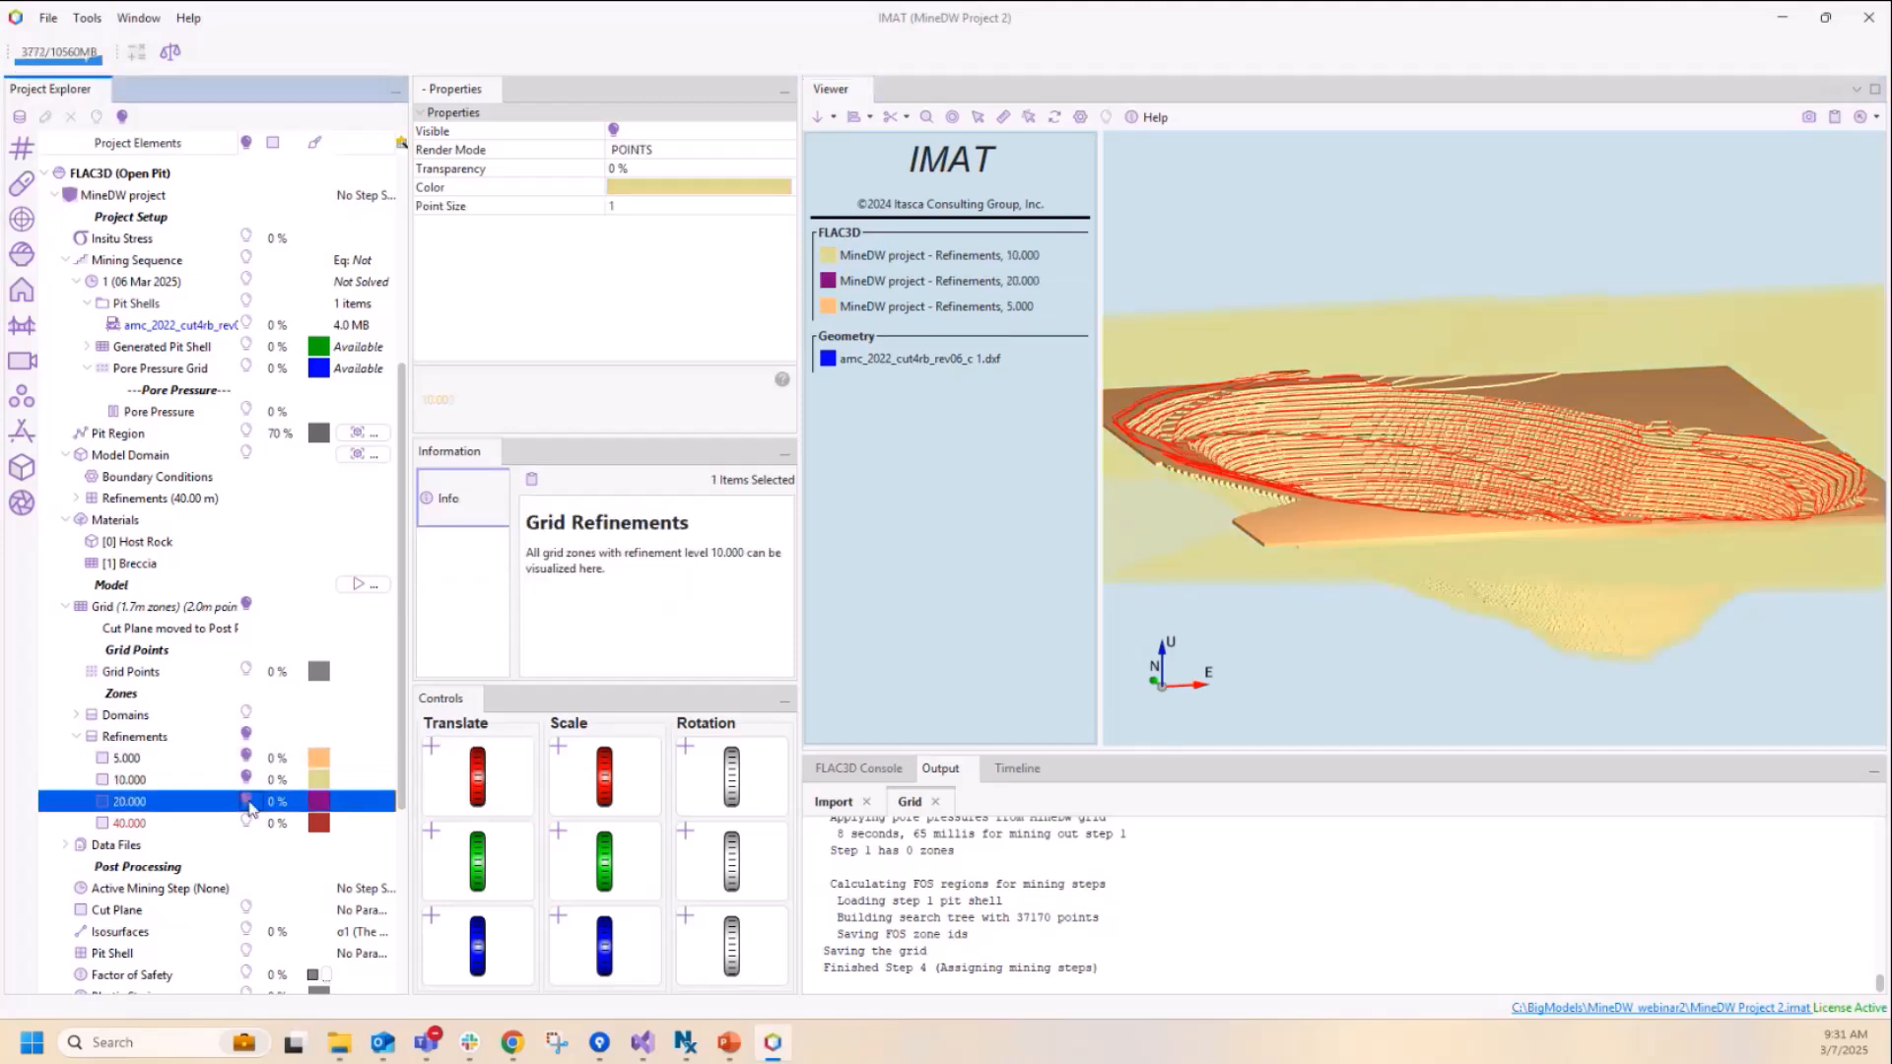
pyautogui.click(247, 824)
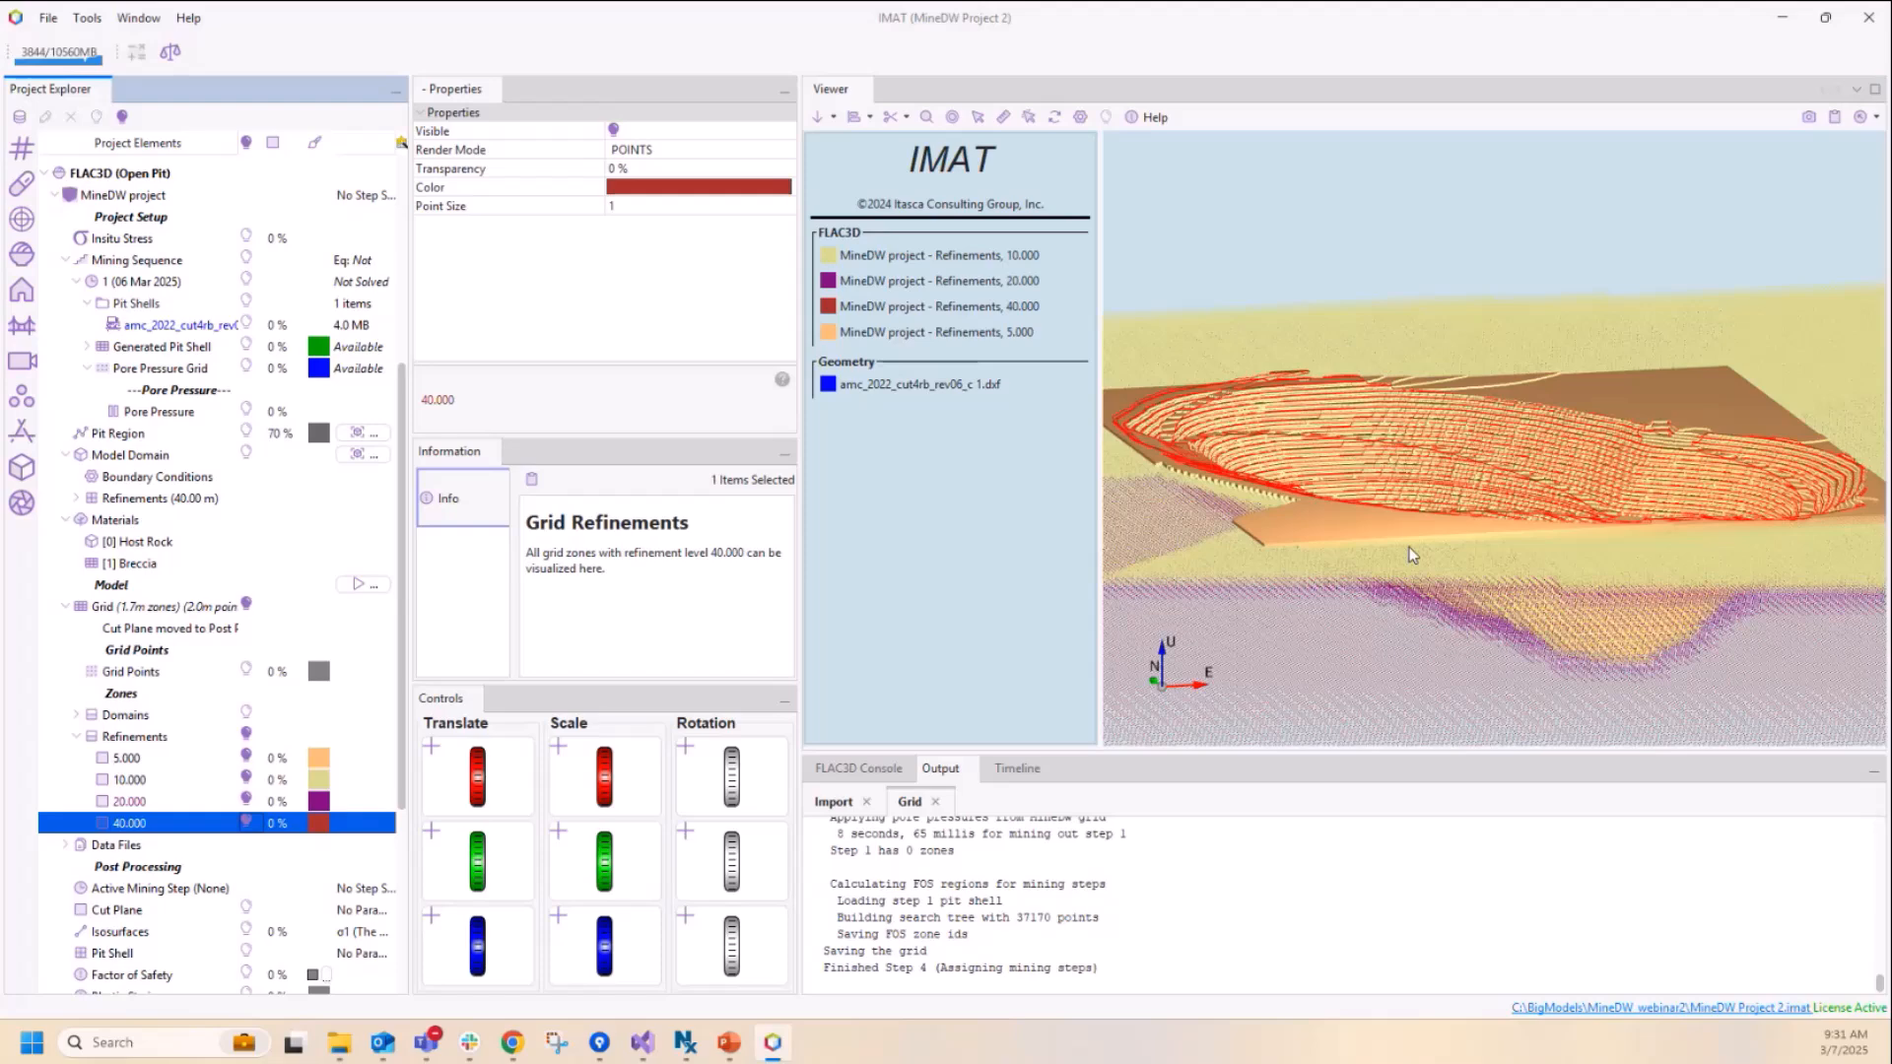
pyautogui.click(1414, 543)
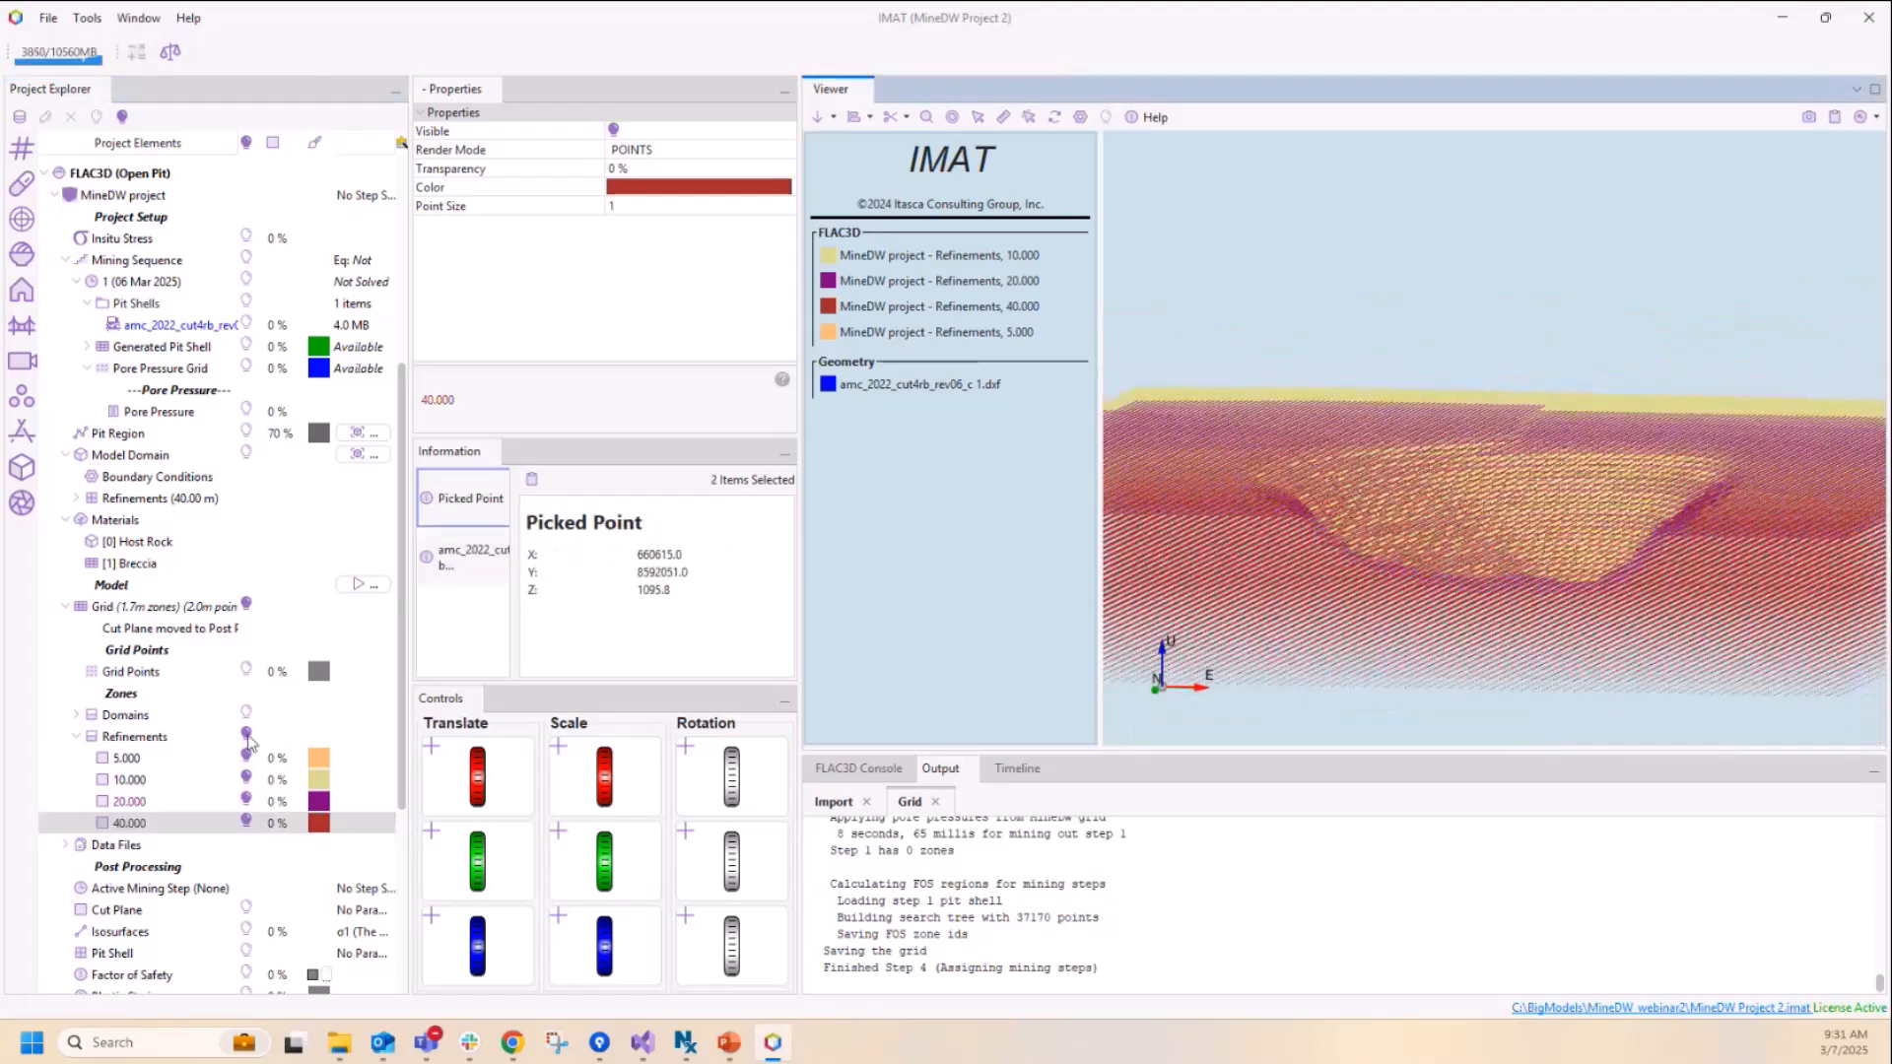
pyautogui.click(247, 735)
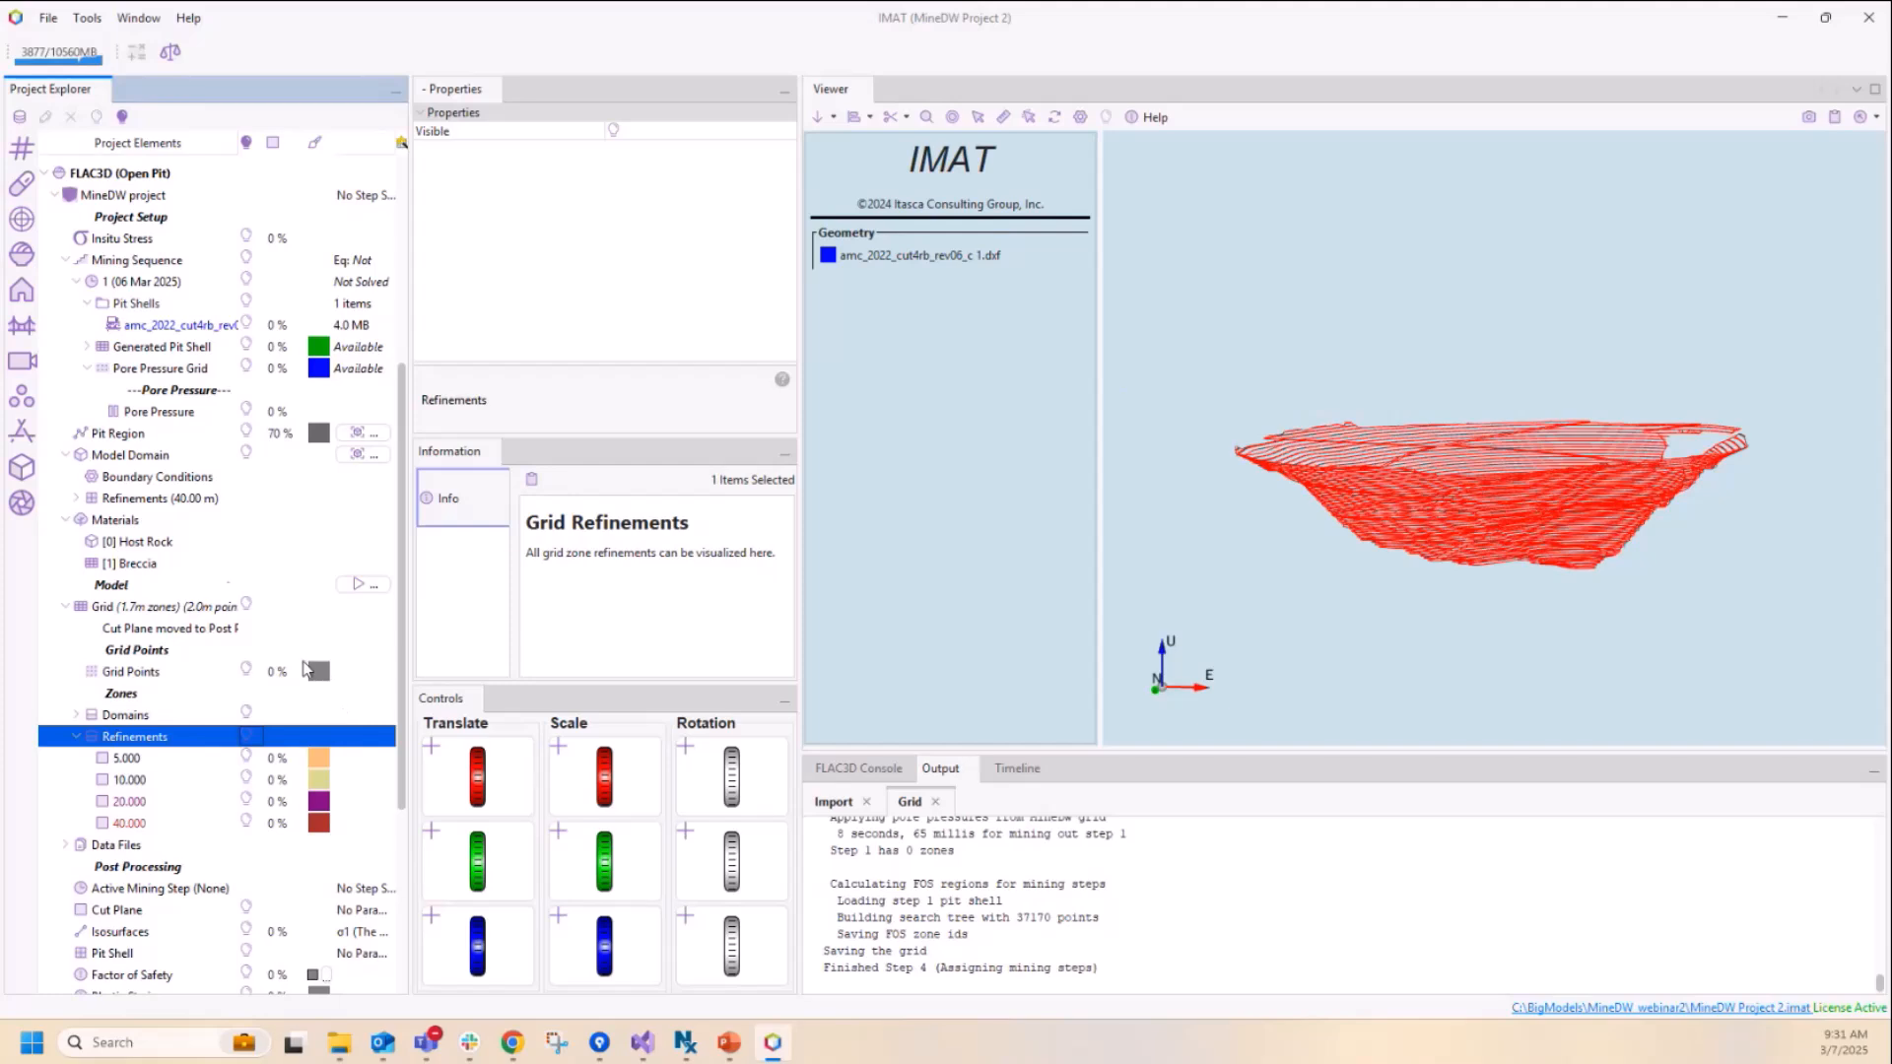
# Step: Solve the model in IMAT's console instead of the FLAC3D user interface
pyautogui.click(359, 585)
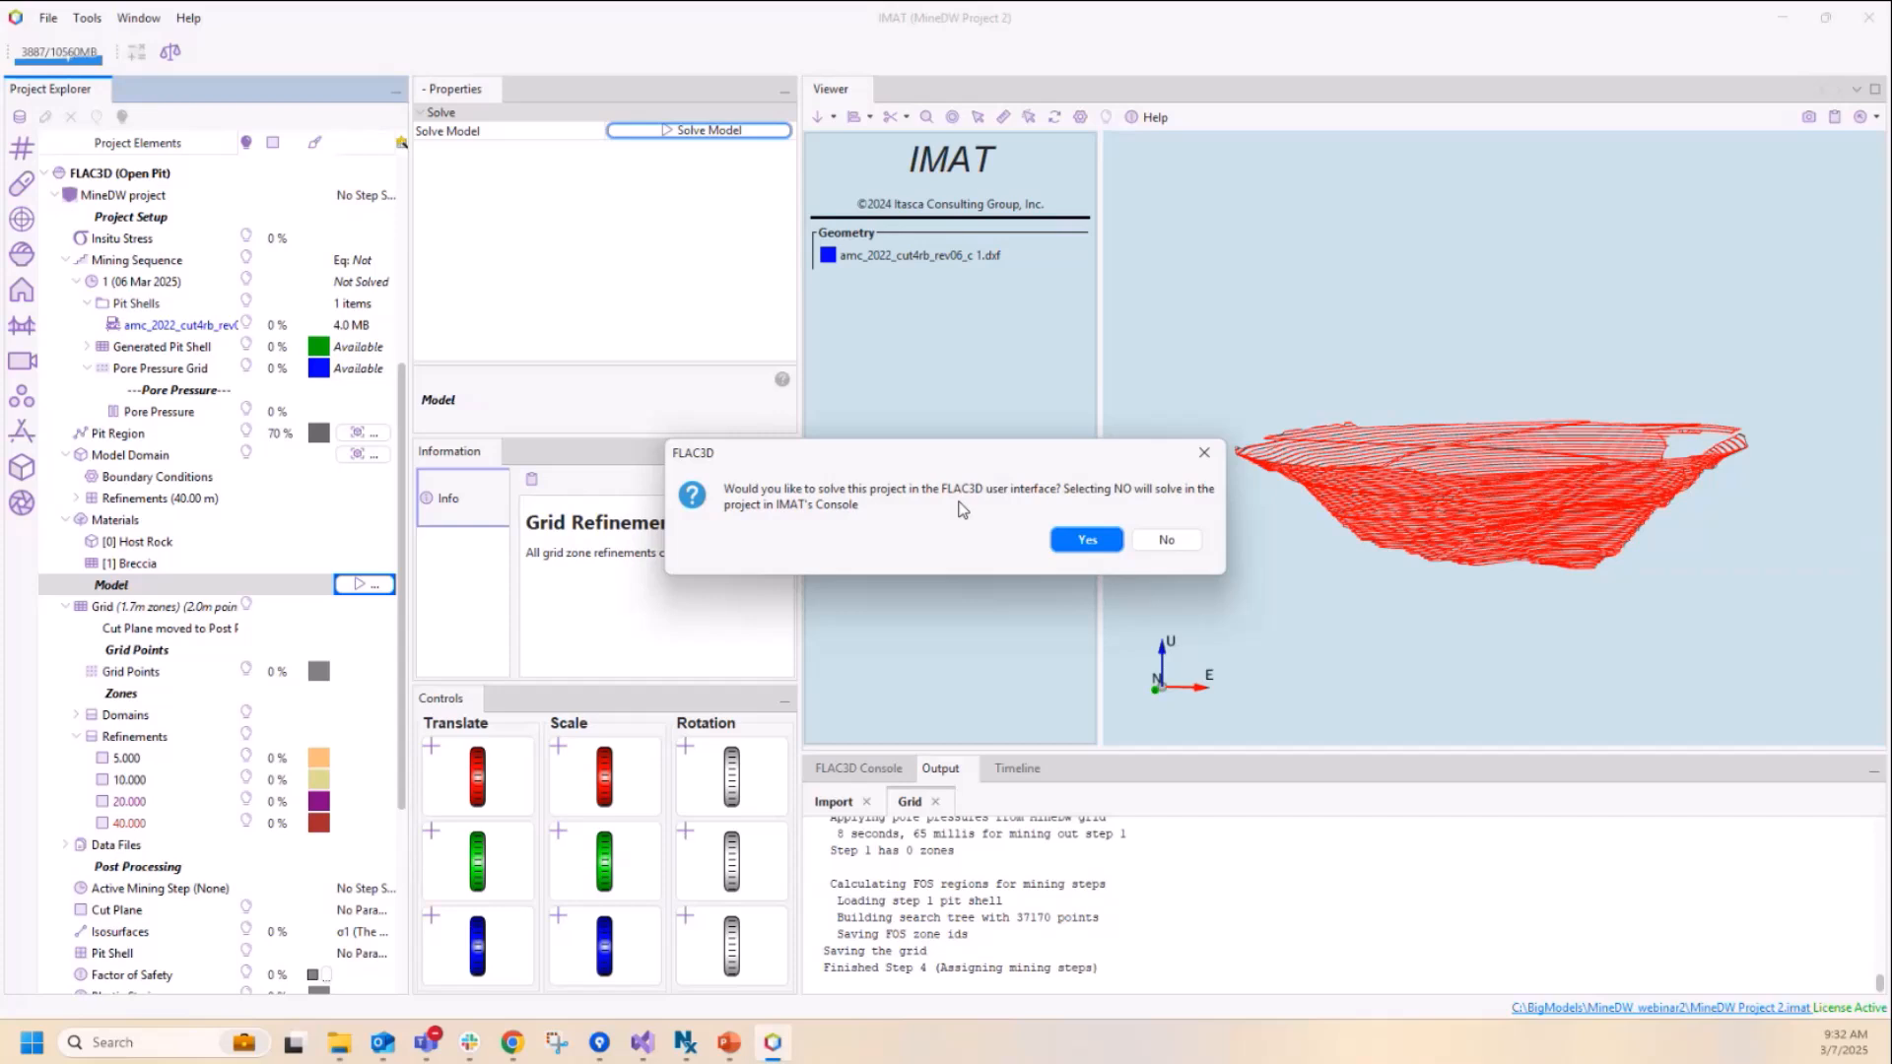
pyautogui.click(1167, 541)
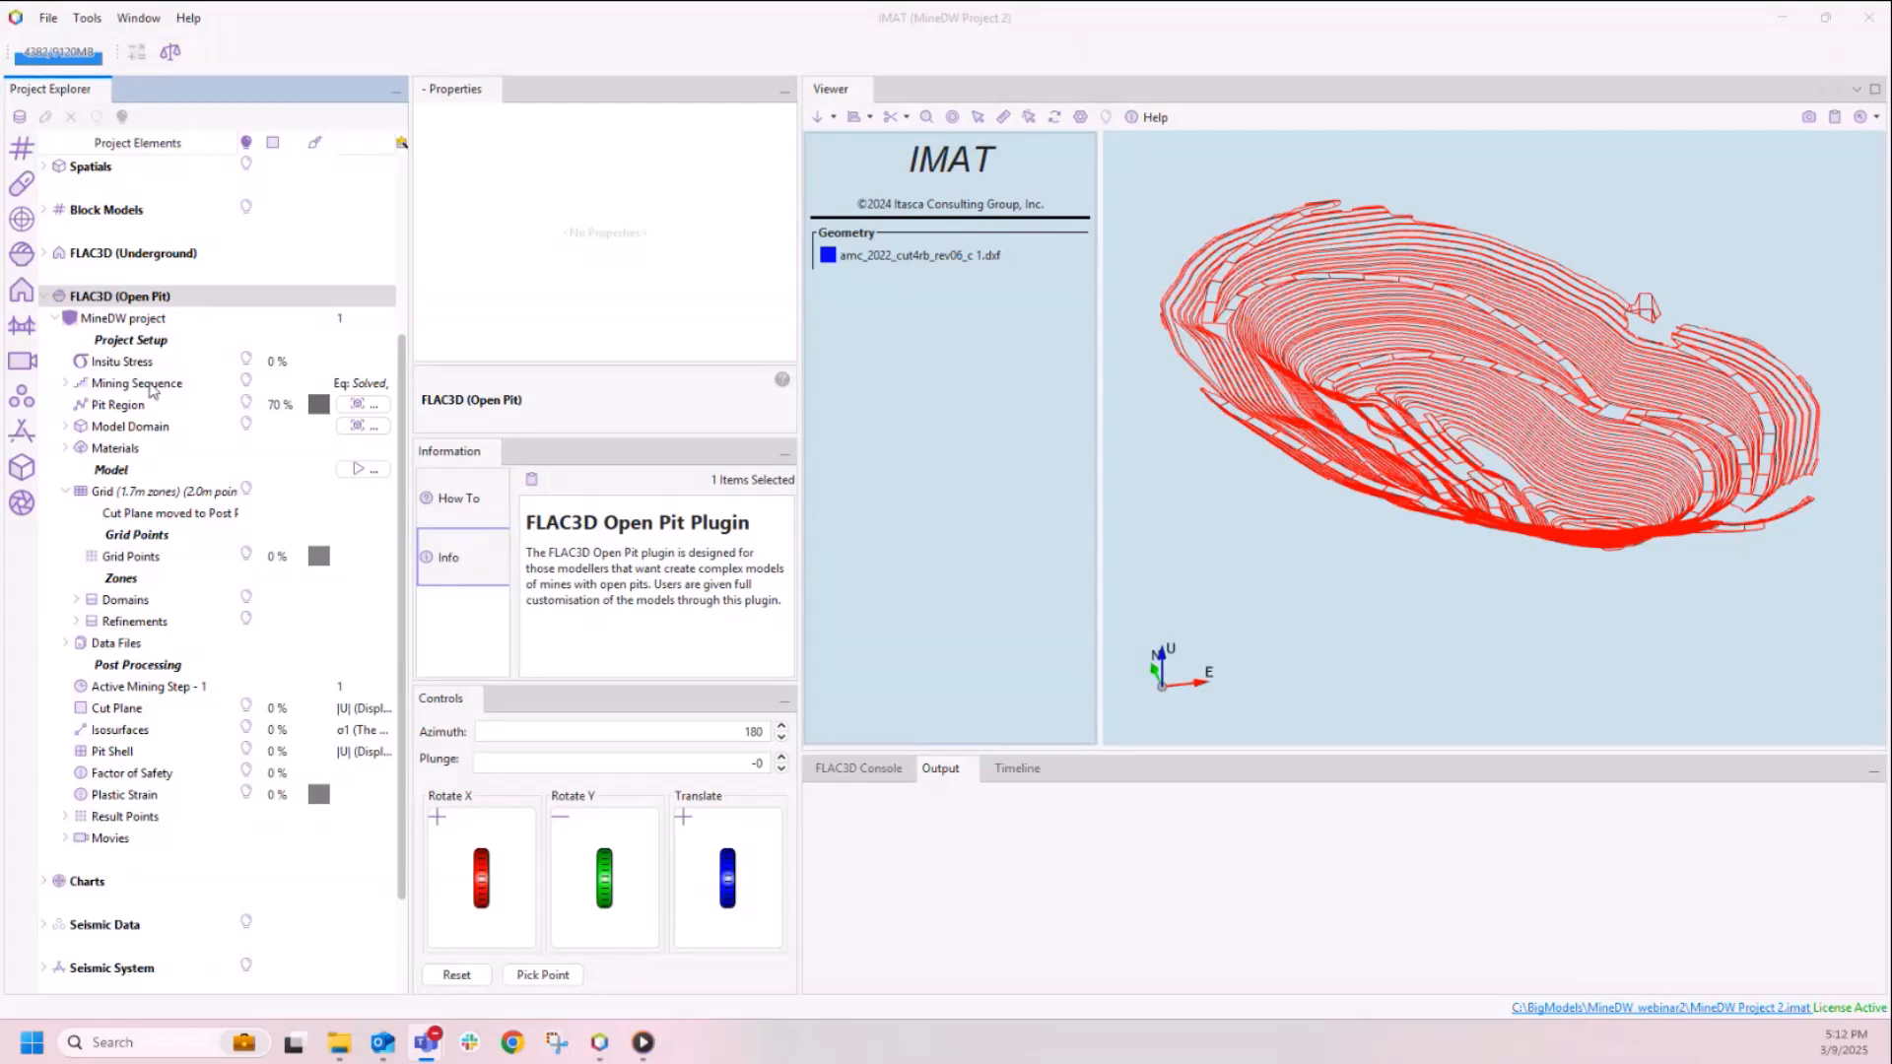
# Step: Display the cut plane for active mining step 1 with displacement magnitude |U| as the visible parameter
pyautogui.scroll(-1, 150, 602)
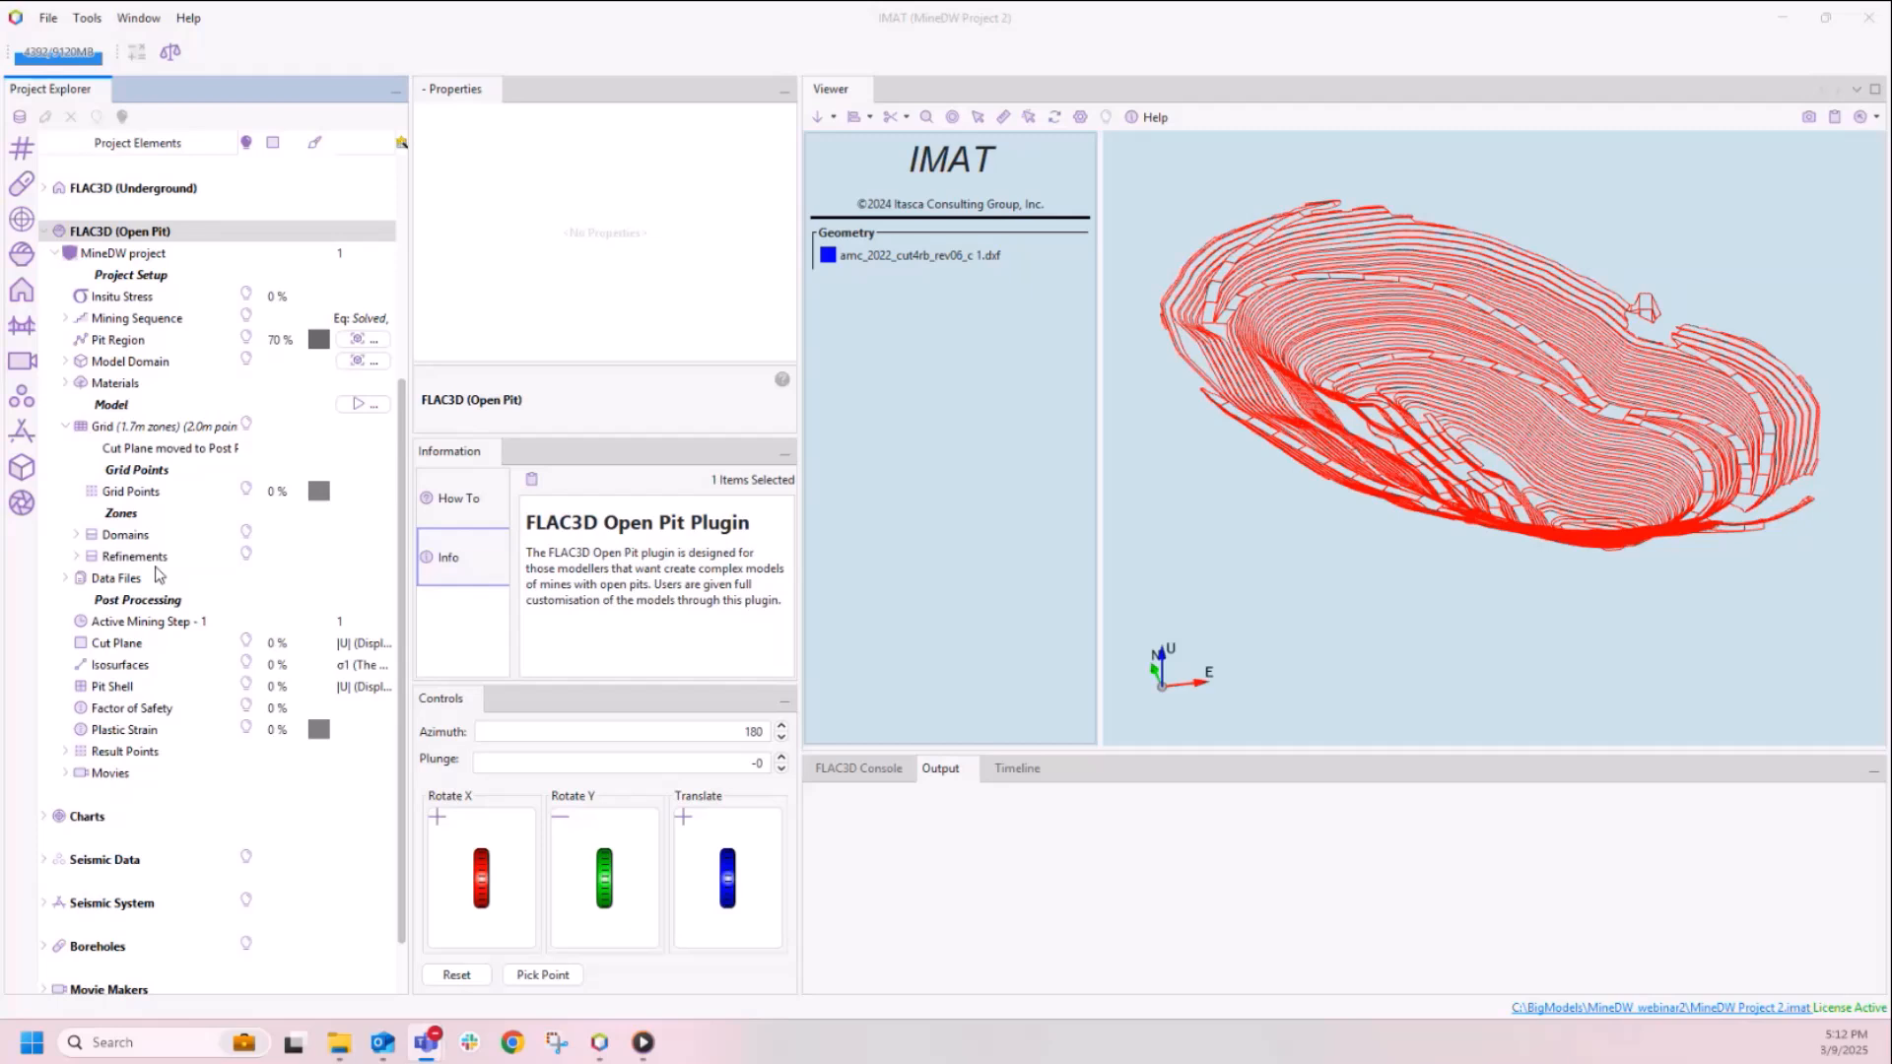
pyautogui.click(133, 624)
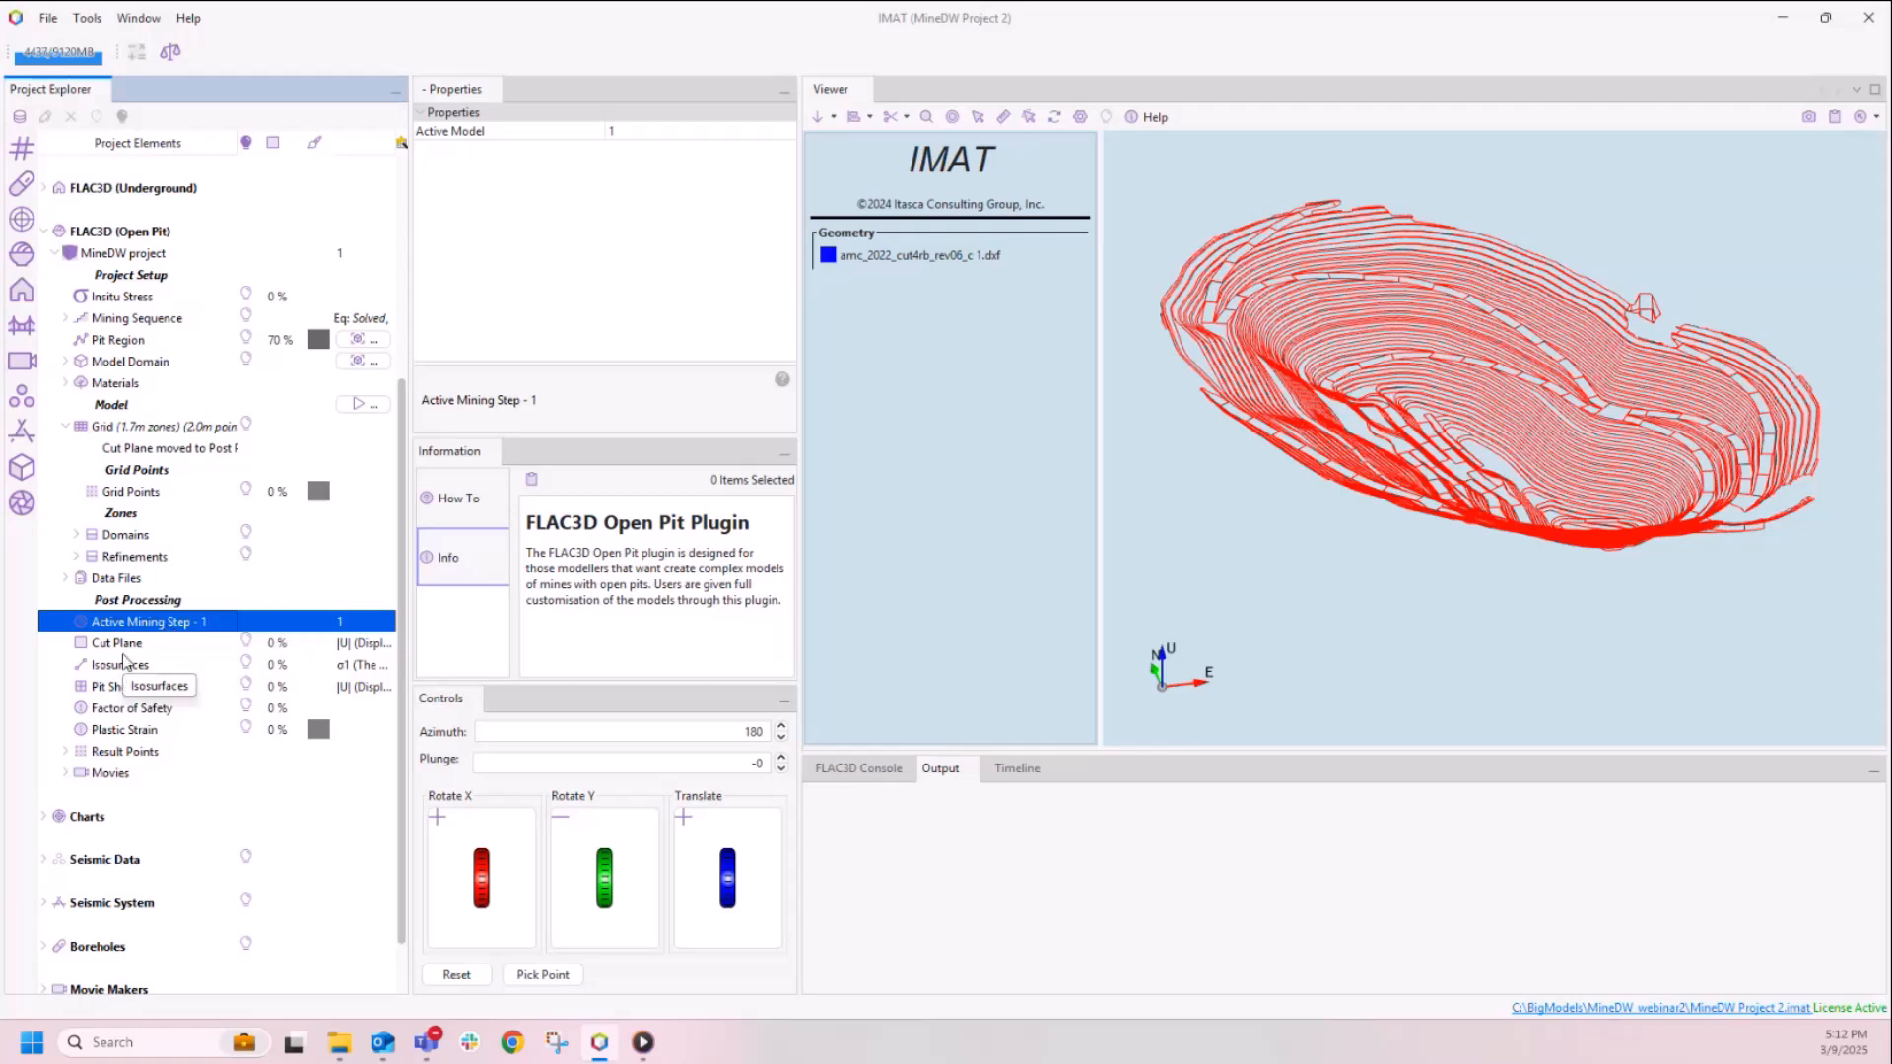
pyautogui.click(248, 648)
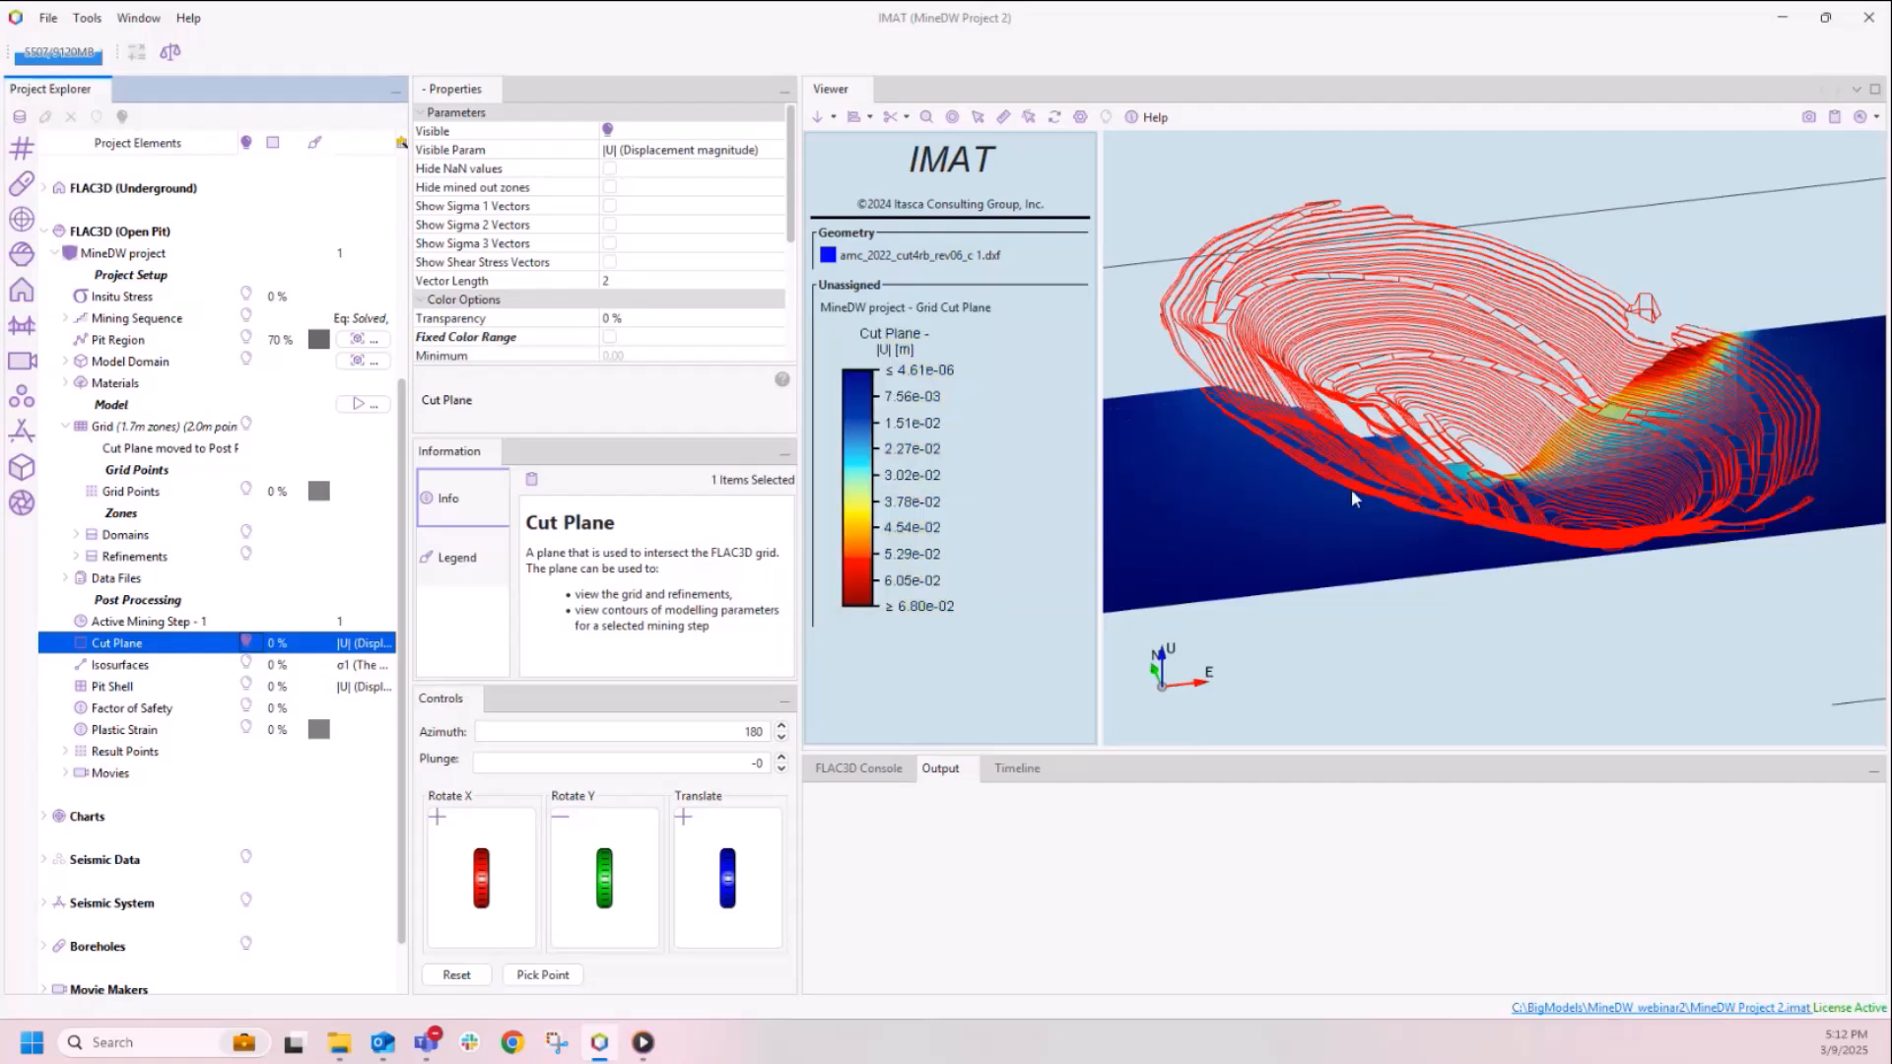
pyautogui.click(676, 153)
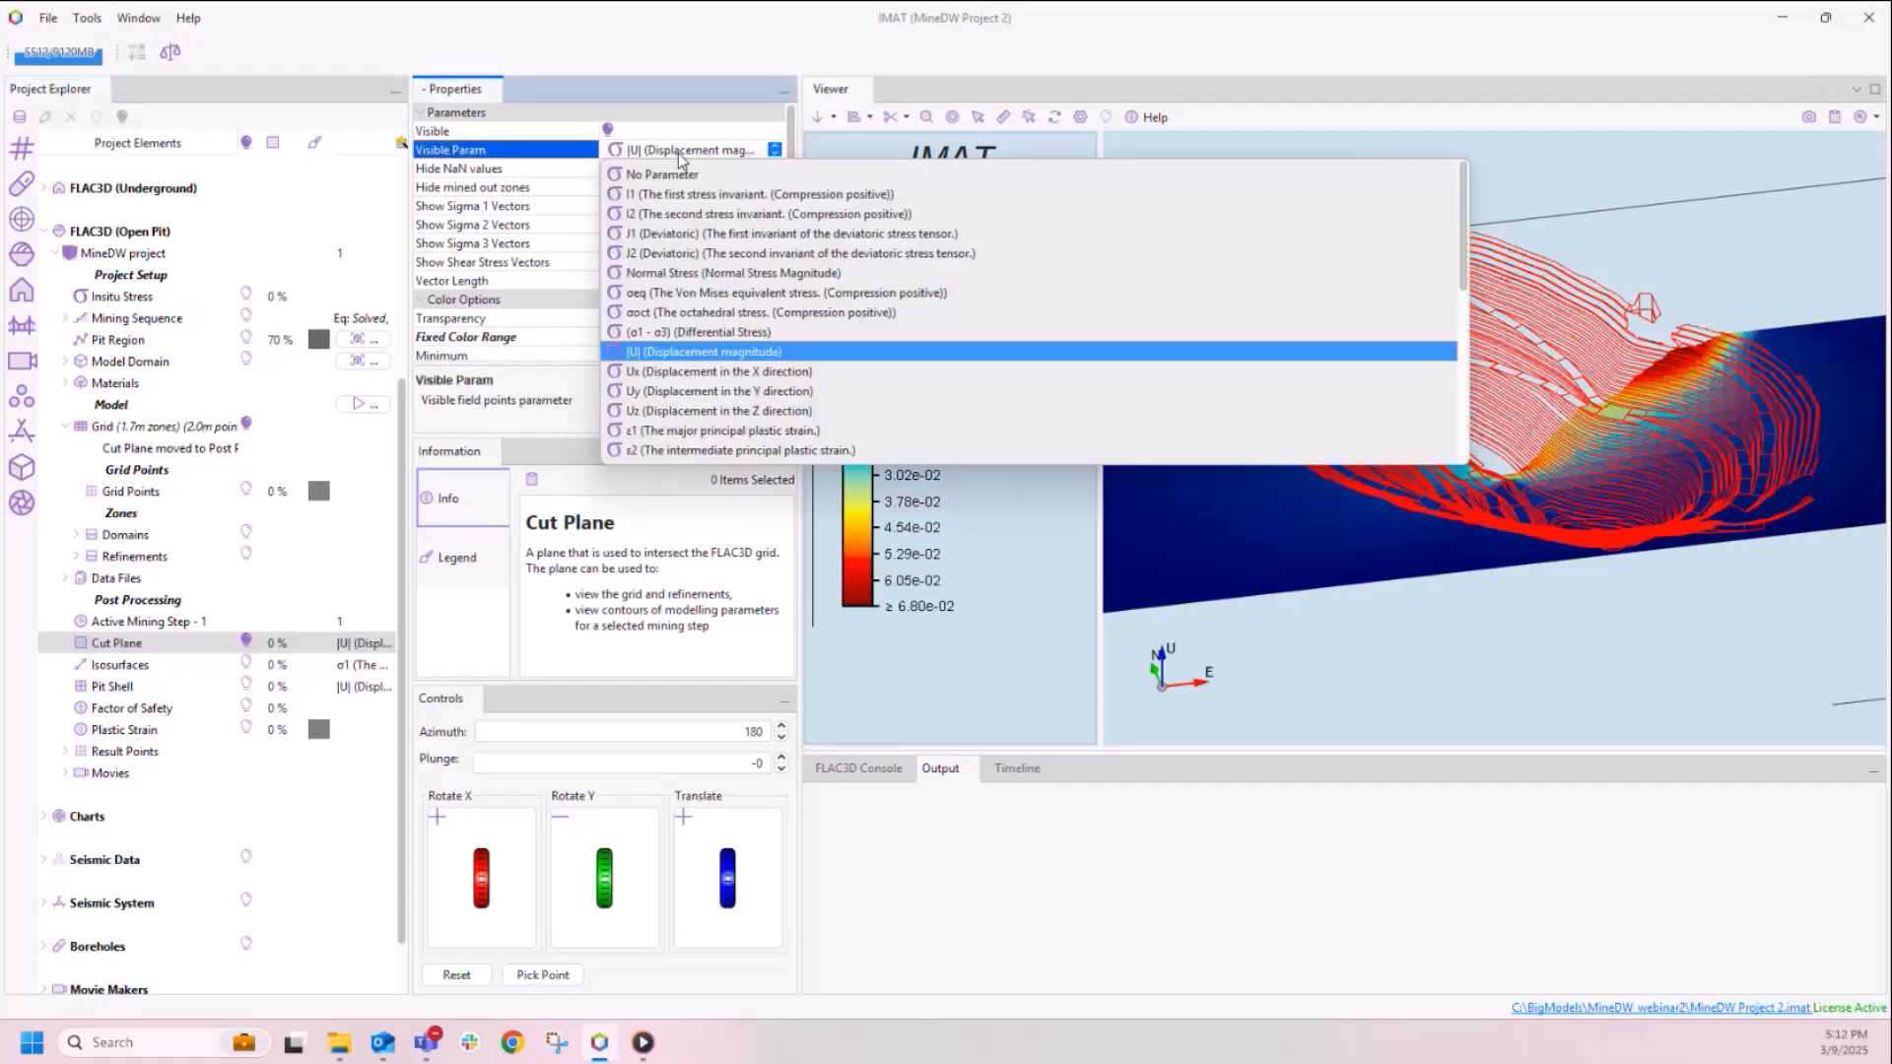
pyautogui.click(678, 152)
pyautogui.moveTo(1451, 606); pyautogui.dragTo(1409, 578)
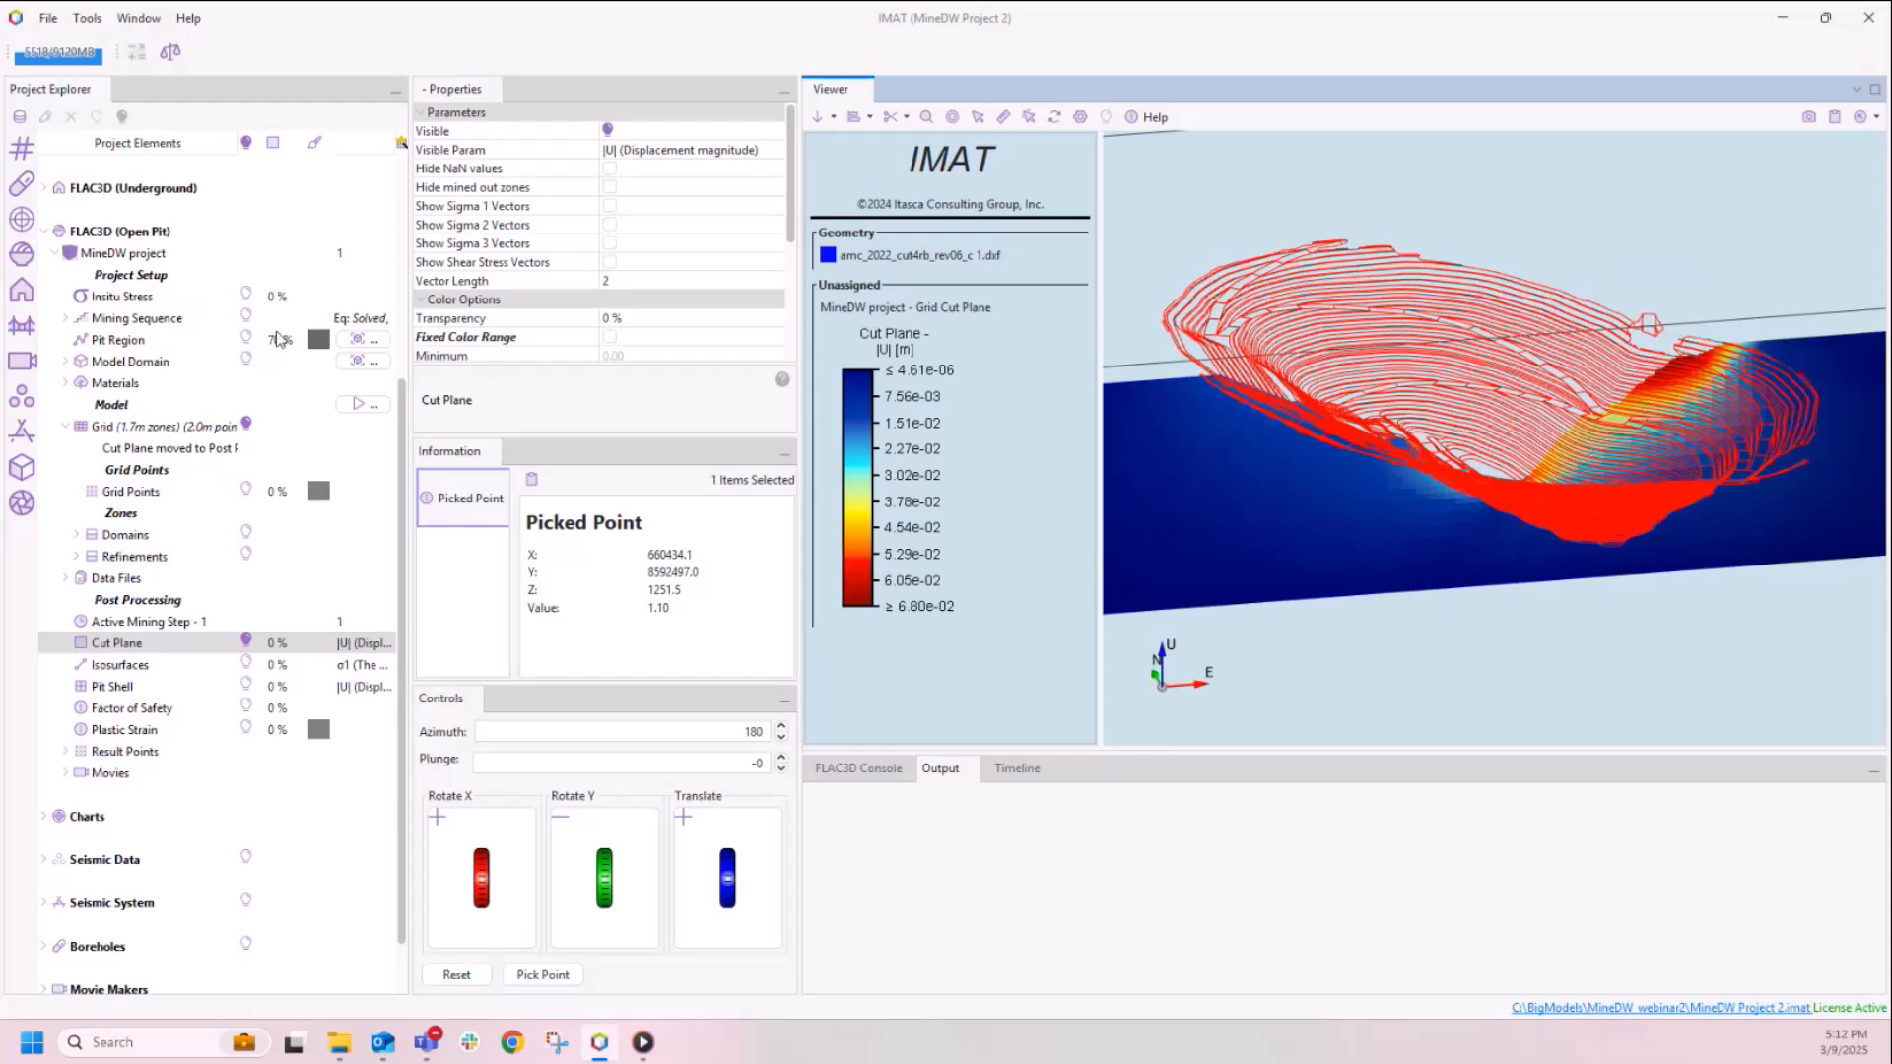
# Step: Hide the amc_2022_cut4rb_rev06_c 1.dxf pit shell geometry and translate the displacement cut plane through the pit
pyautogui.moveTo(400, 408); pyautogui.dragTo(400, 186)
pyautogui.click(246, 339)
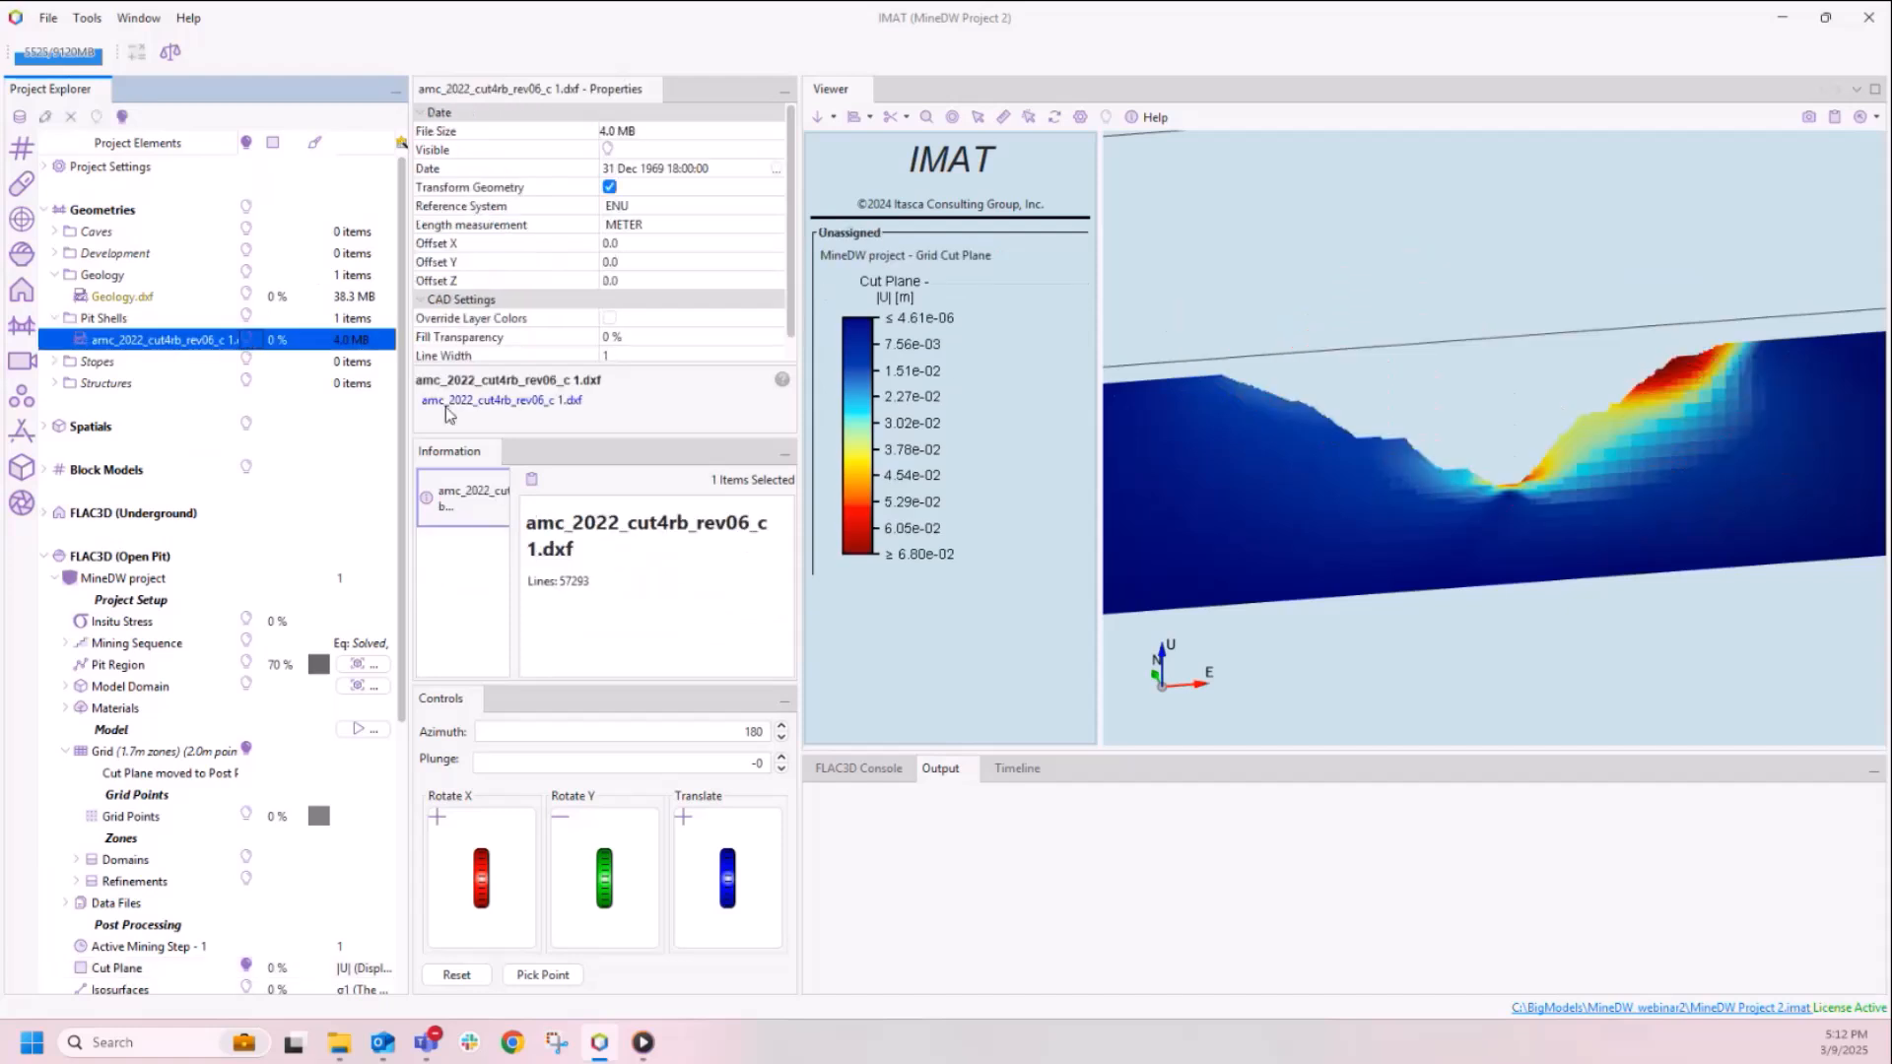
pyautogui.moveTo(1450, 632)
pyautogui.mouseDown(button='right')
pyautogui.moveTo(1416, 619)
pyautogui.moveTo(1437, 623)
pyautogui.mouseUp(button='right')
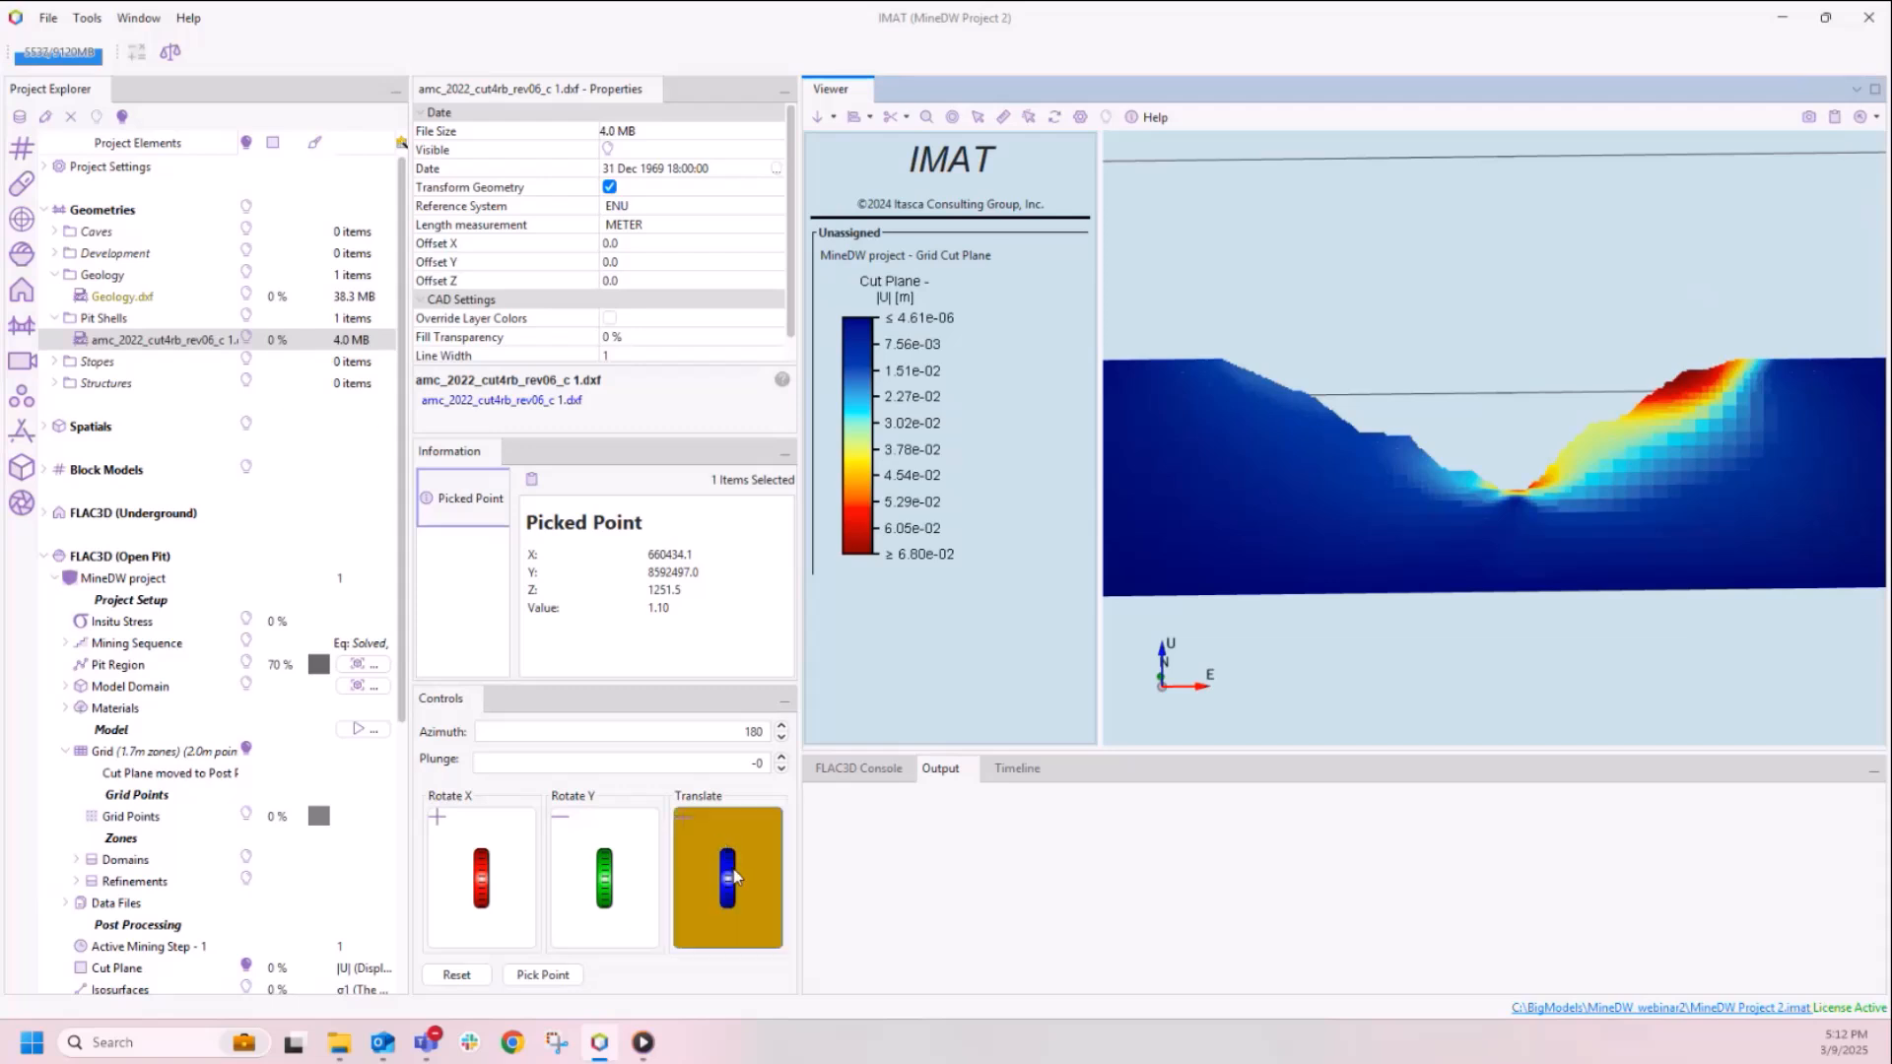
pyautogui.scroll(-2, 740, 880)
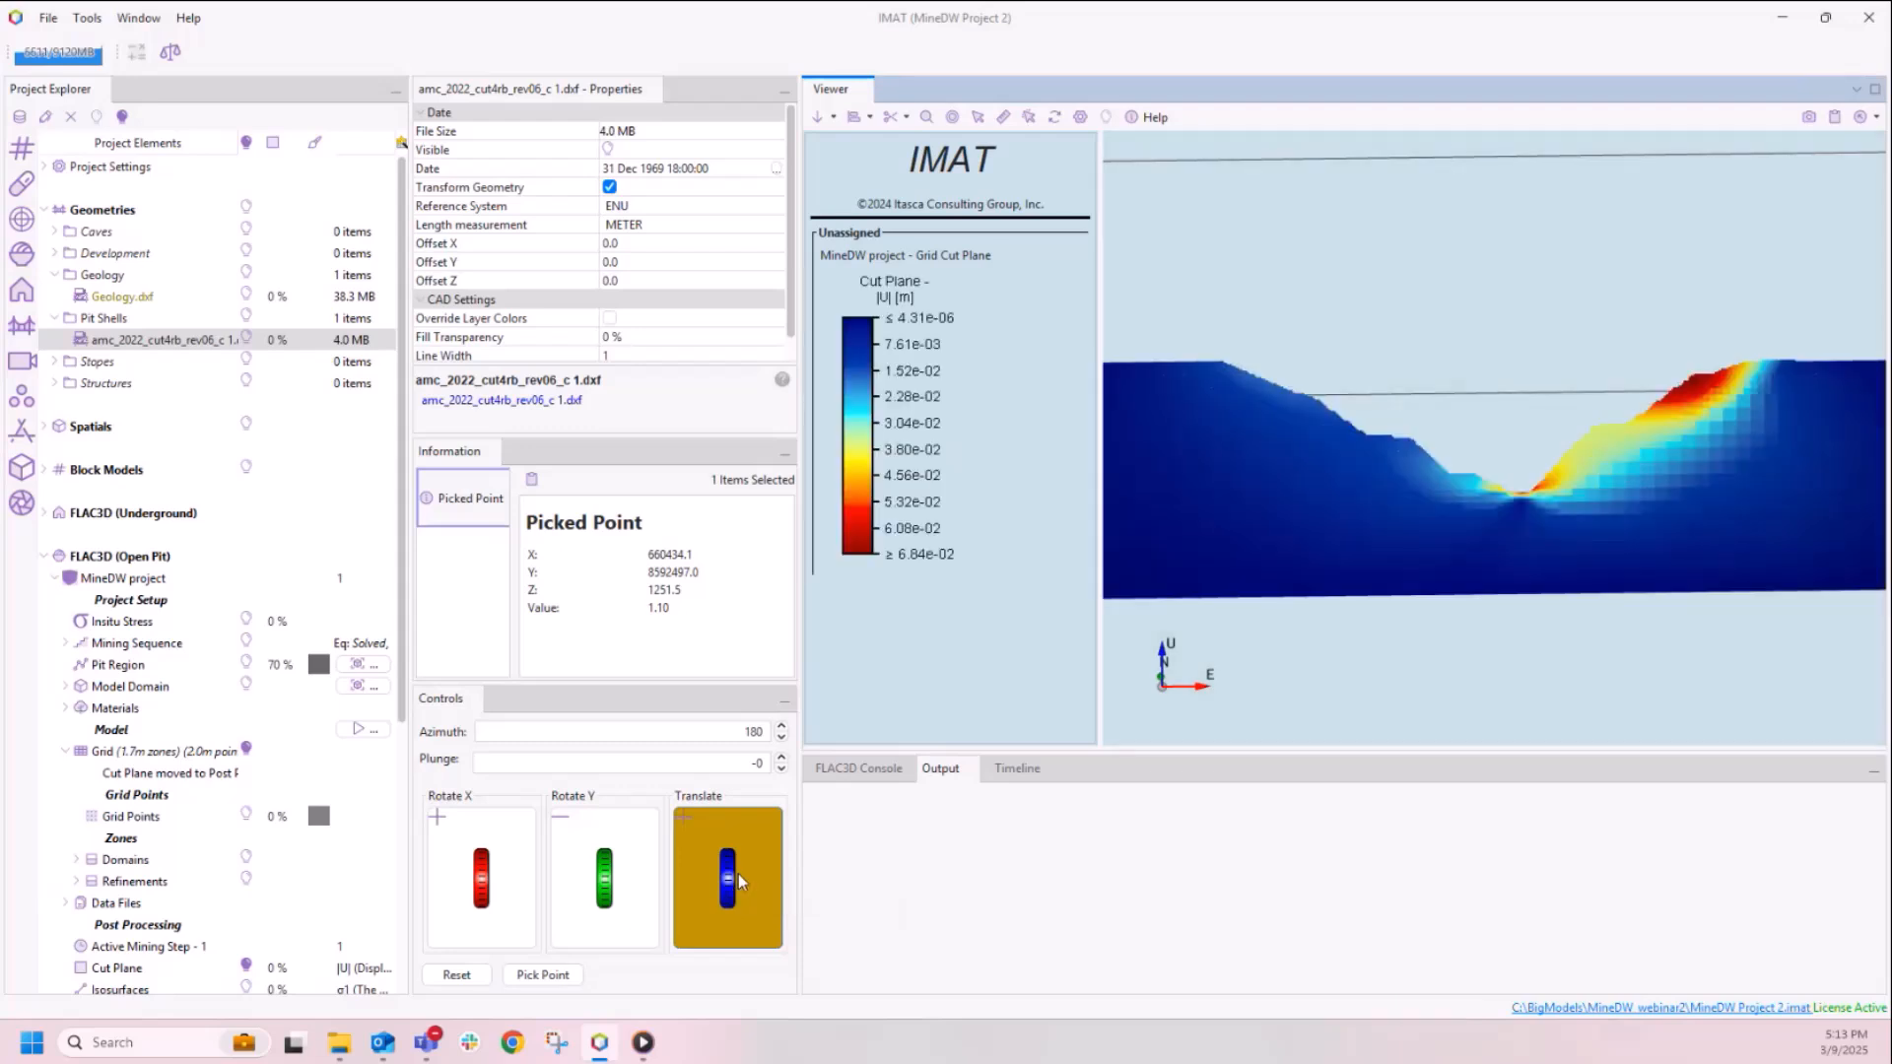
pyautogui.scroll(-2, 737, 873)
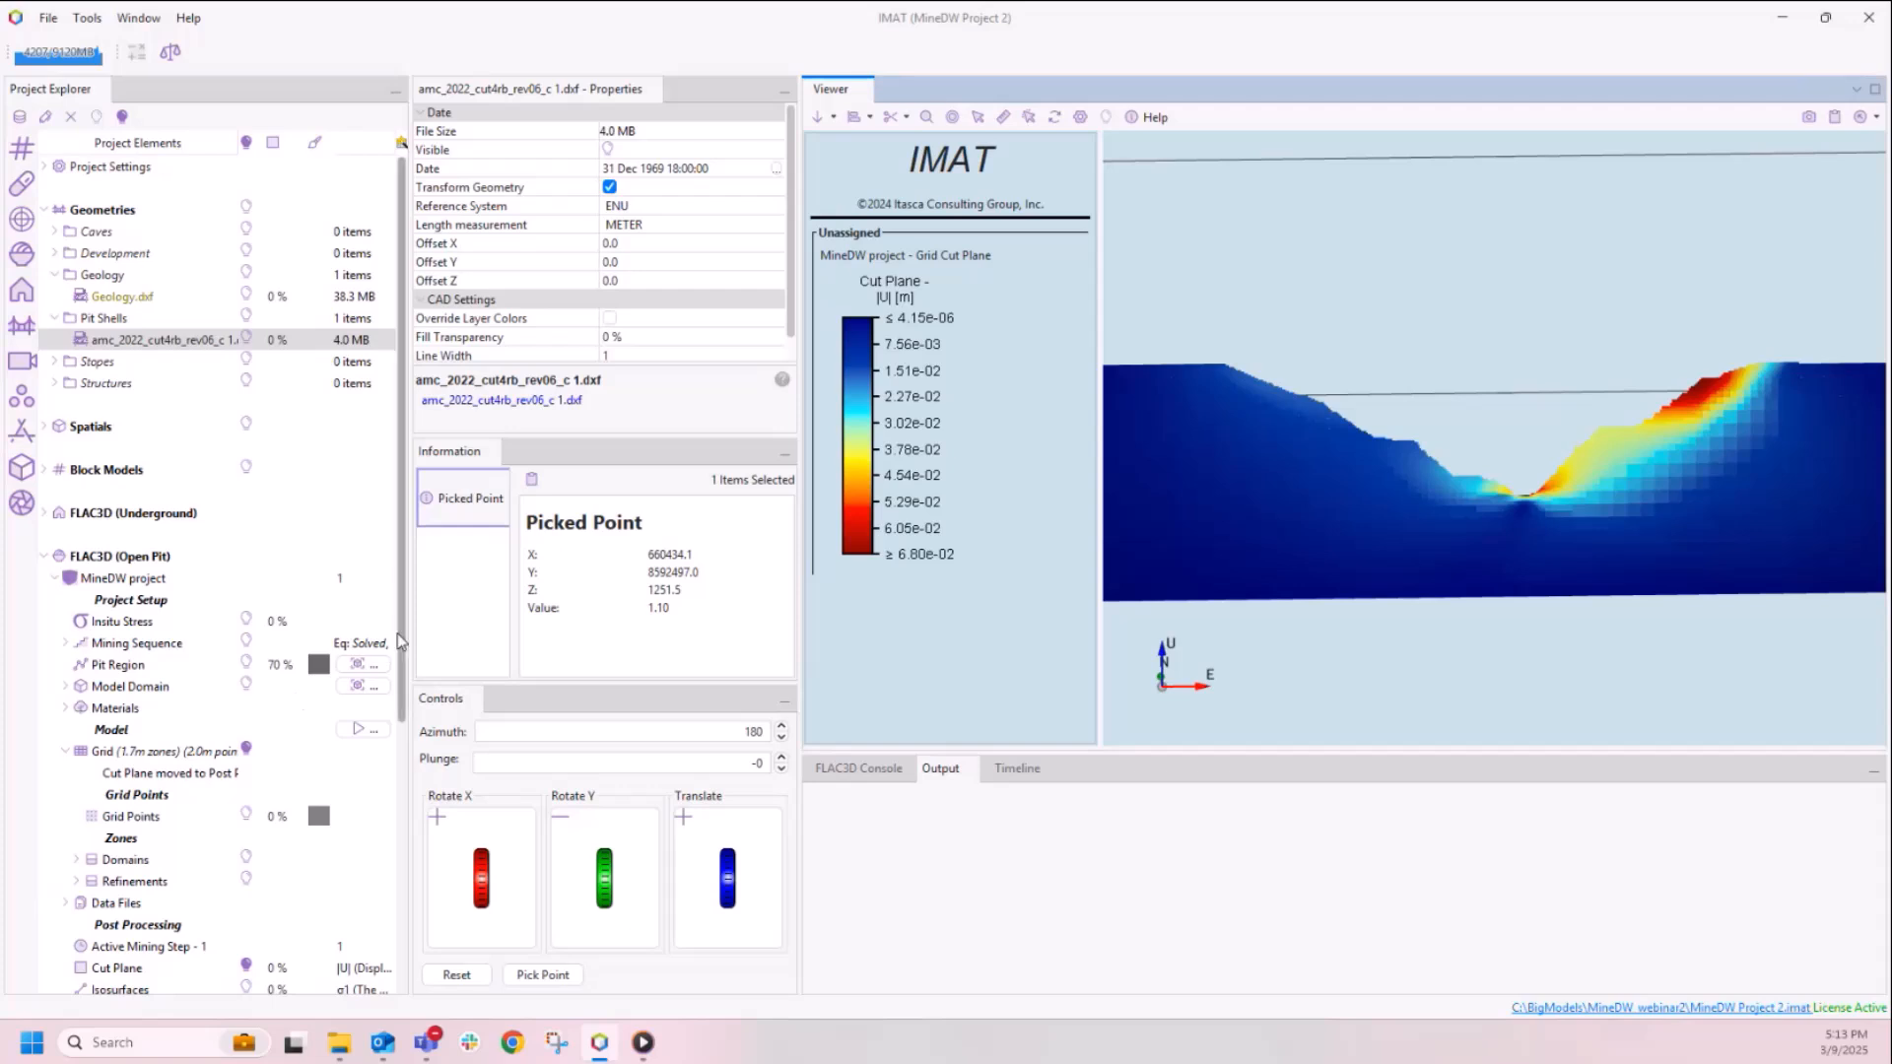
# Step: Display the post-processing pit shell coloured by displacement magnitude |U| and inspect the pit walls from above
pyautogui.moveTo(400, 630); pyautogui.dragTo(408, 760)
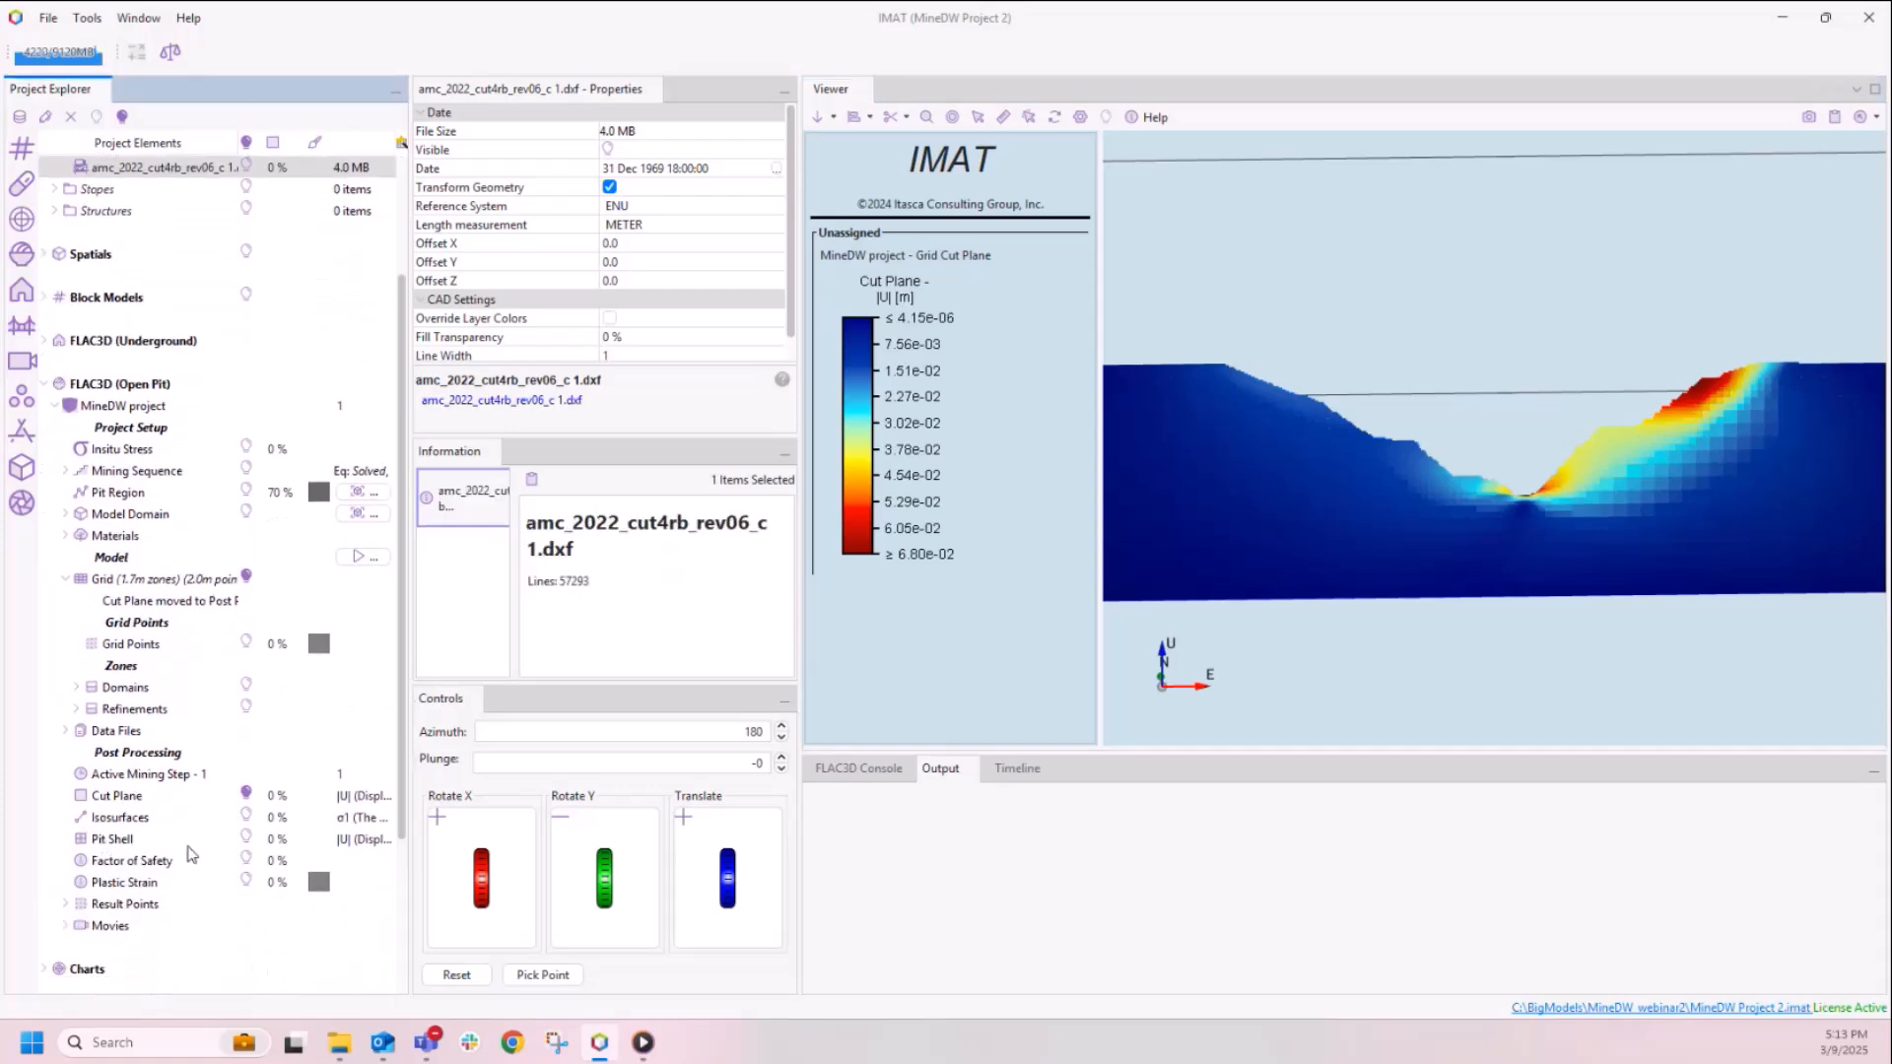
pyautogui.click(247, 840)
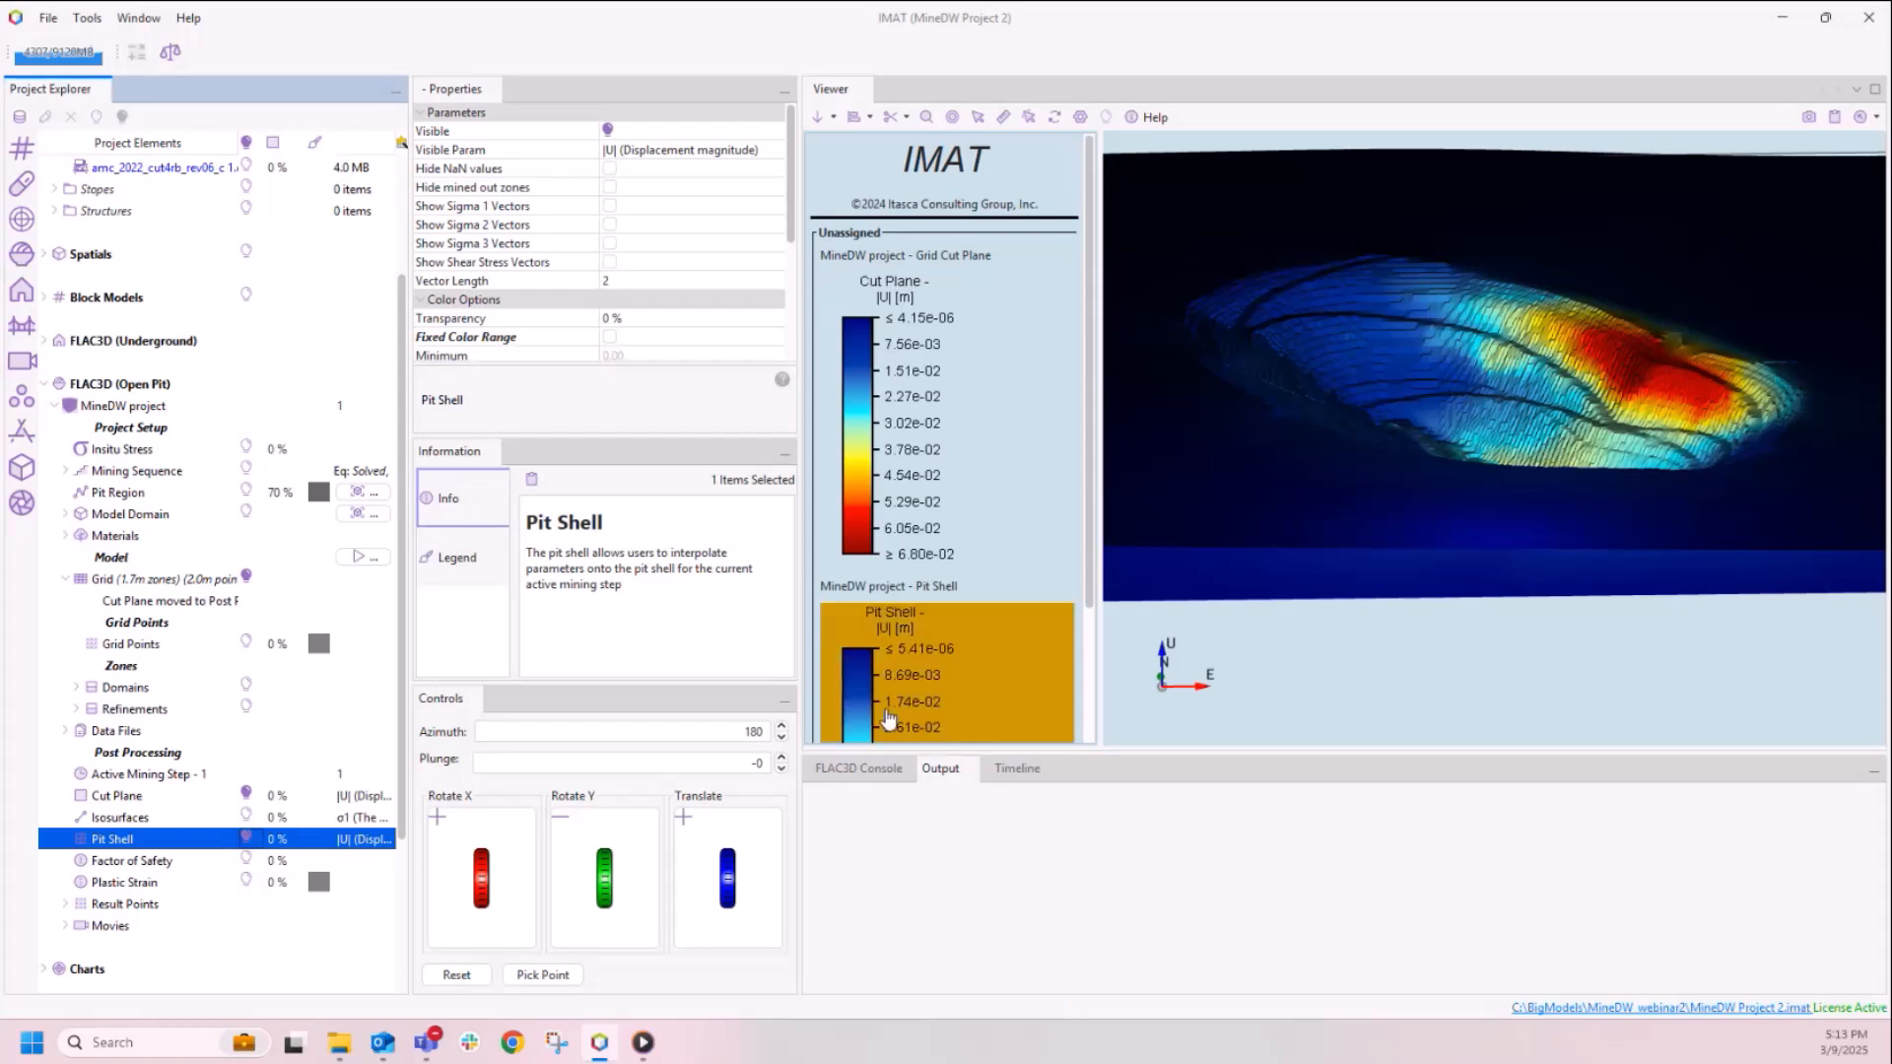
pyautogui.moveTo(1443, 418); pyautogui.dragTo(1445, 440)
pyautogui.scroll(-2, 1445, 441)
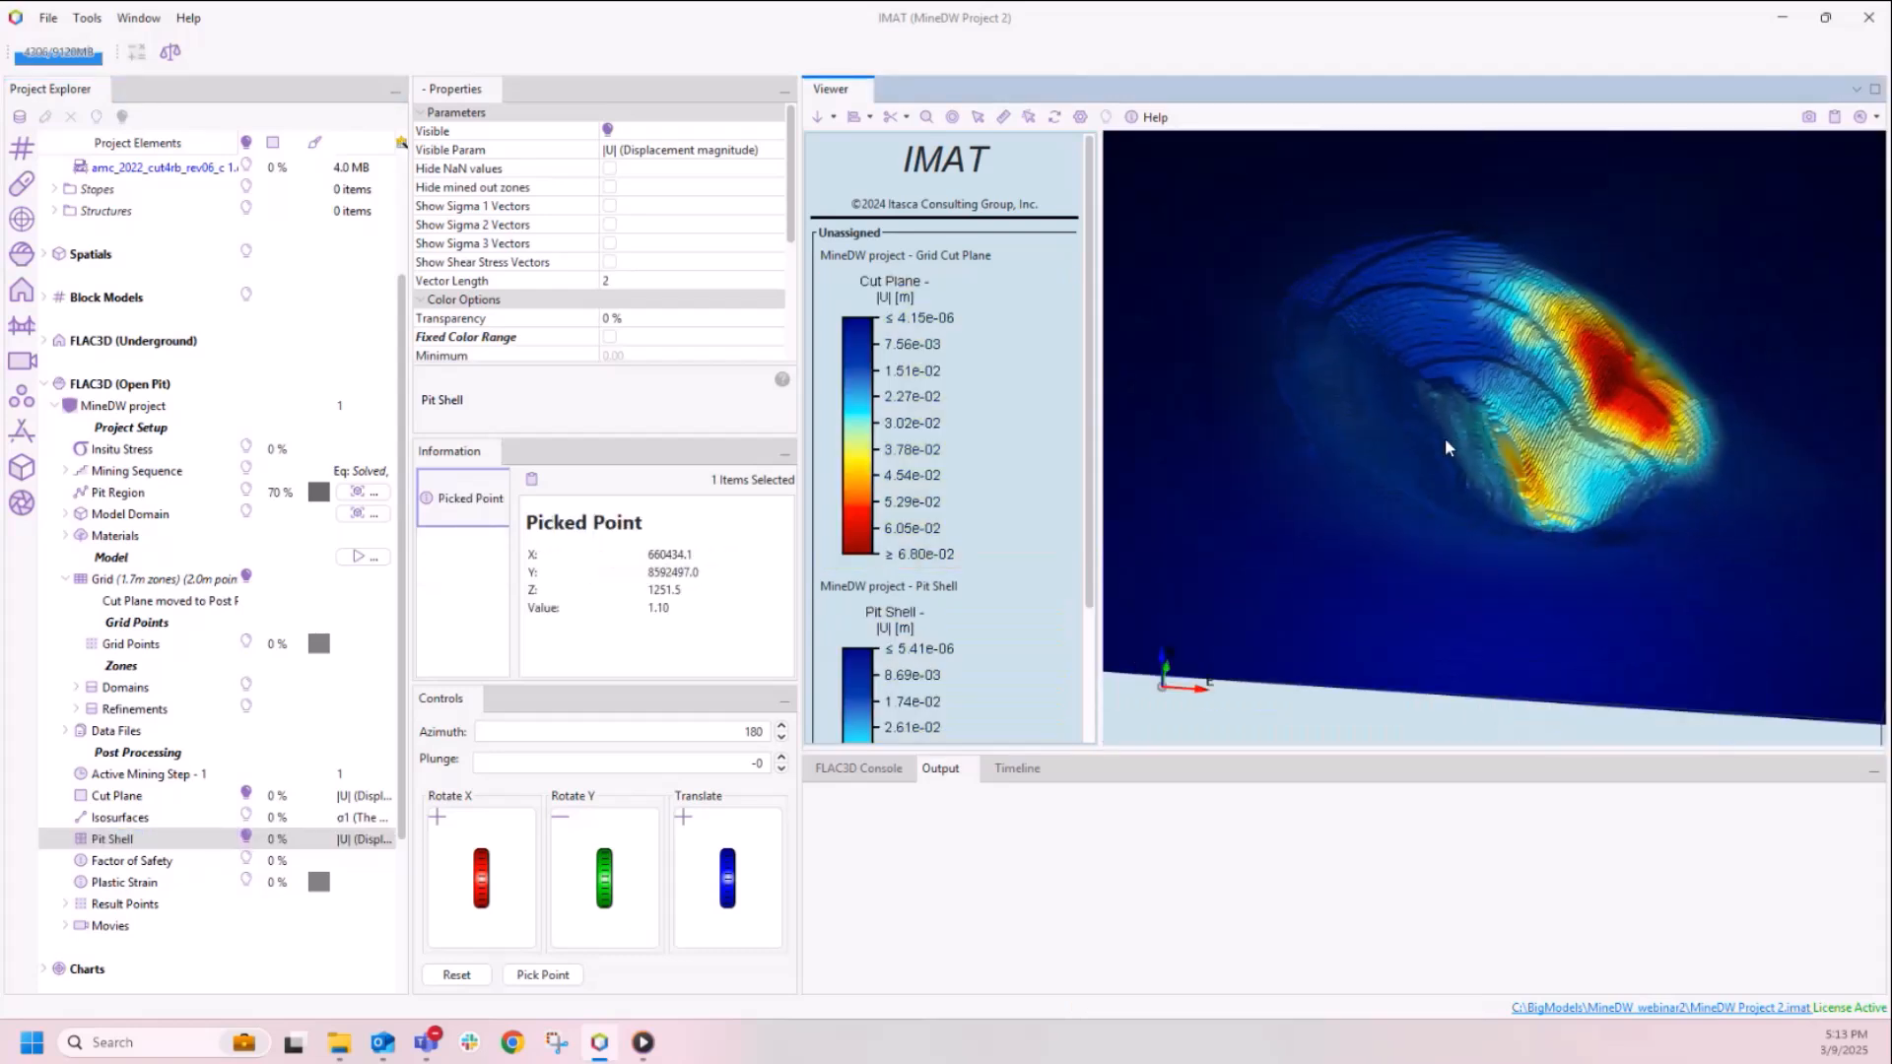
pyautogui.moveTo(1446, 441); pyautogui.dragTo(1614, 376, button='right')
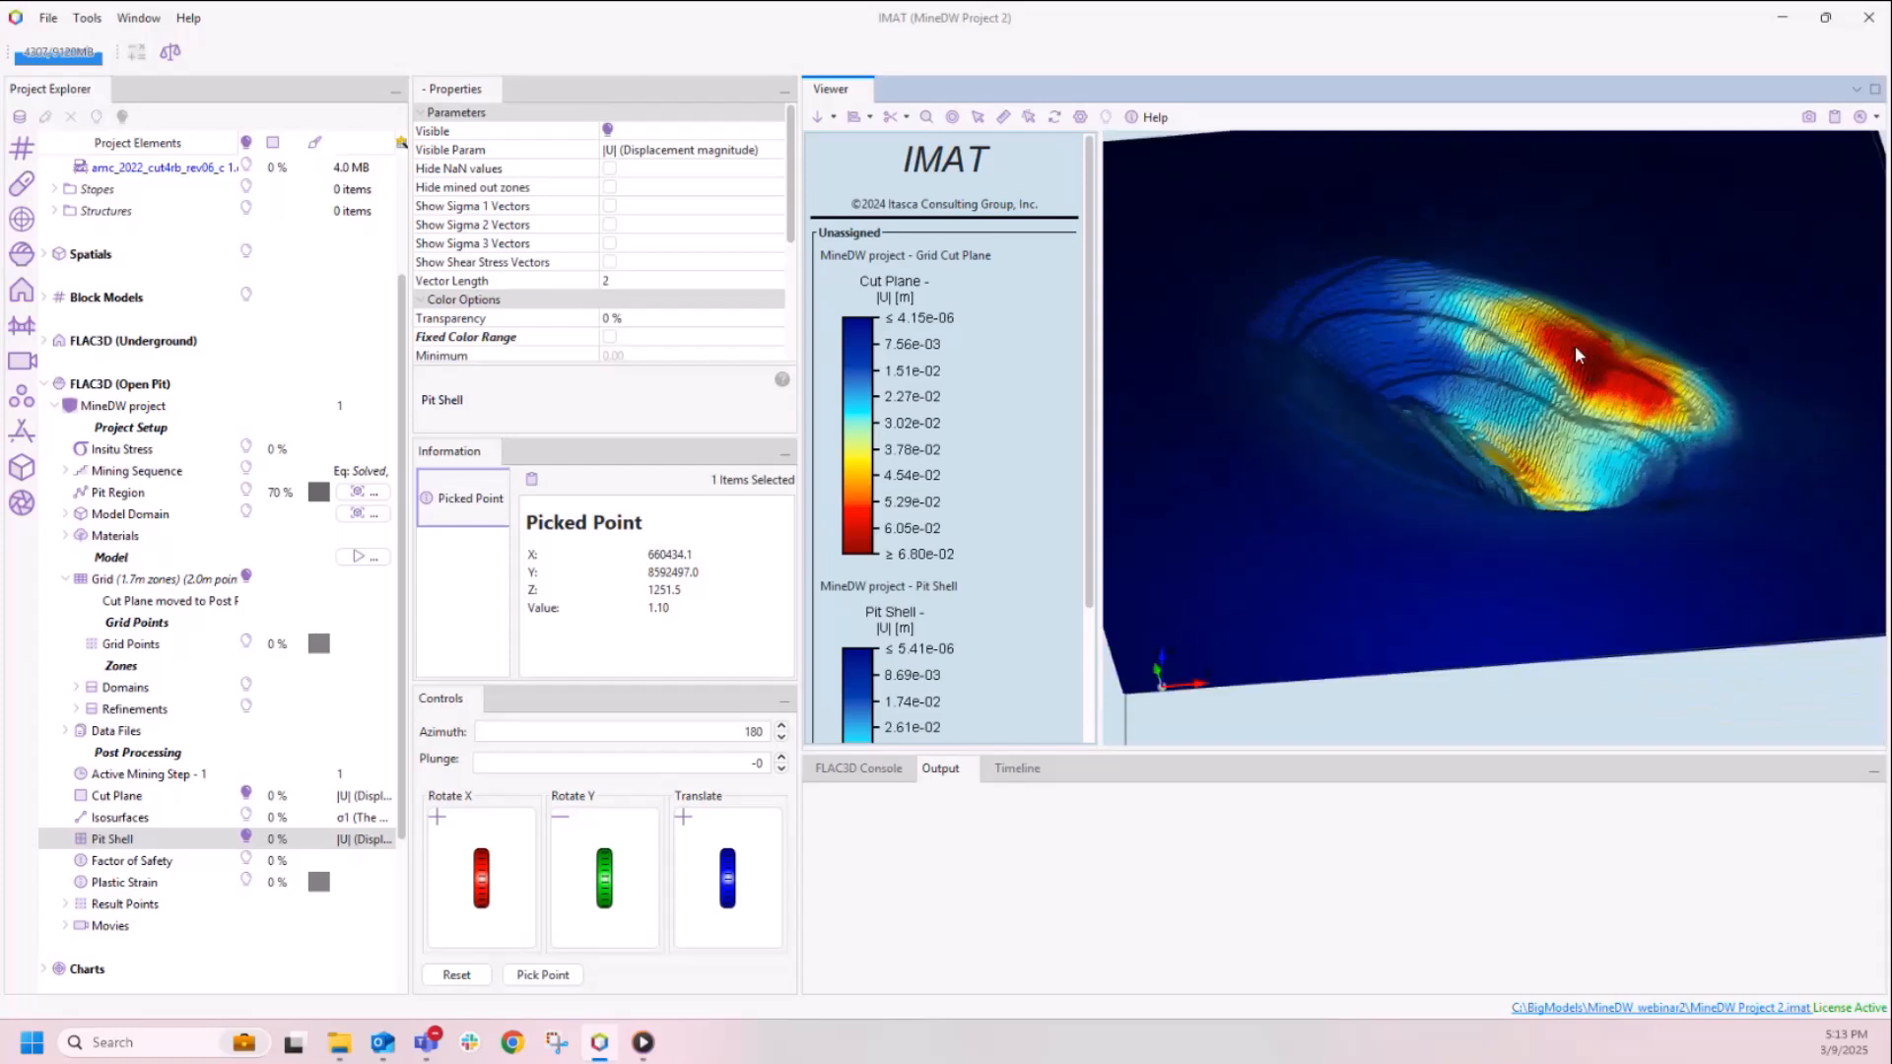
pyautogui.scroll(3, 1626, 406)
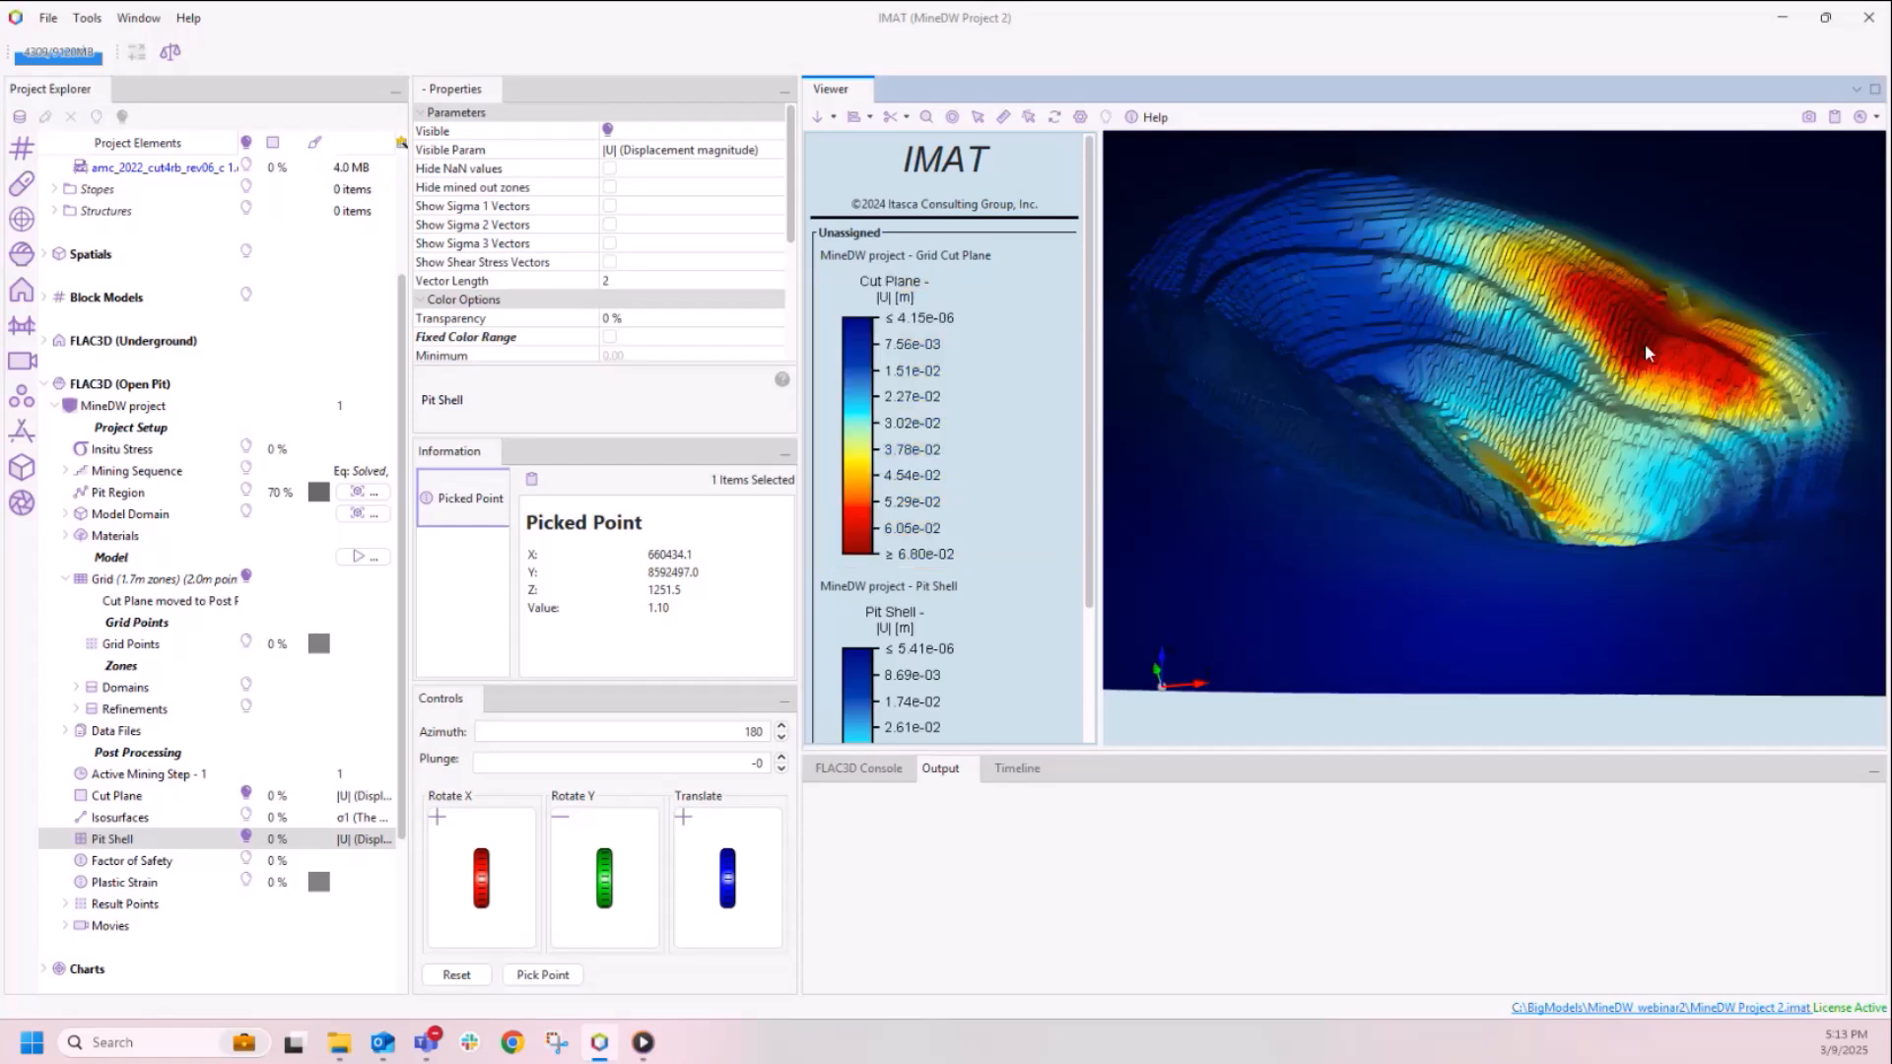
# Step: Overlay Geology.dxf on the pit shell displacements to compare them with the geology, and hide it again
pyautogui.moveTo(402, 340); pyautogui.dragTo(412, 216)
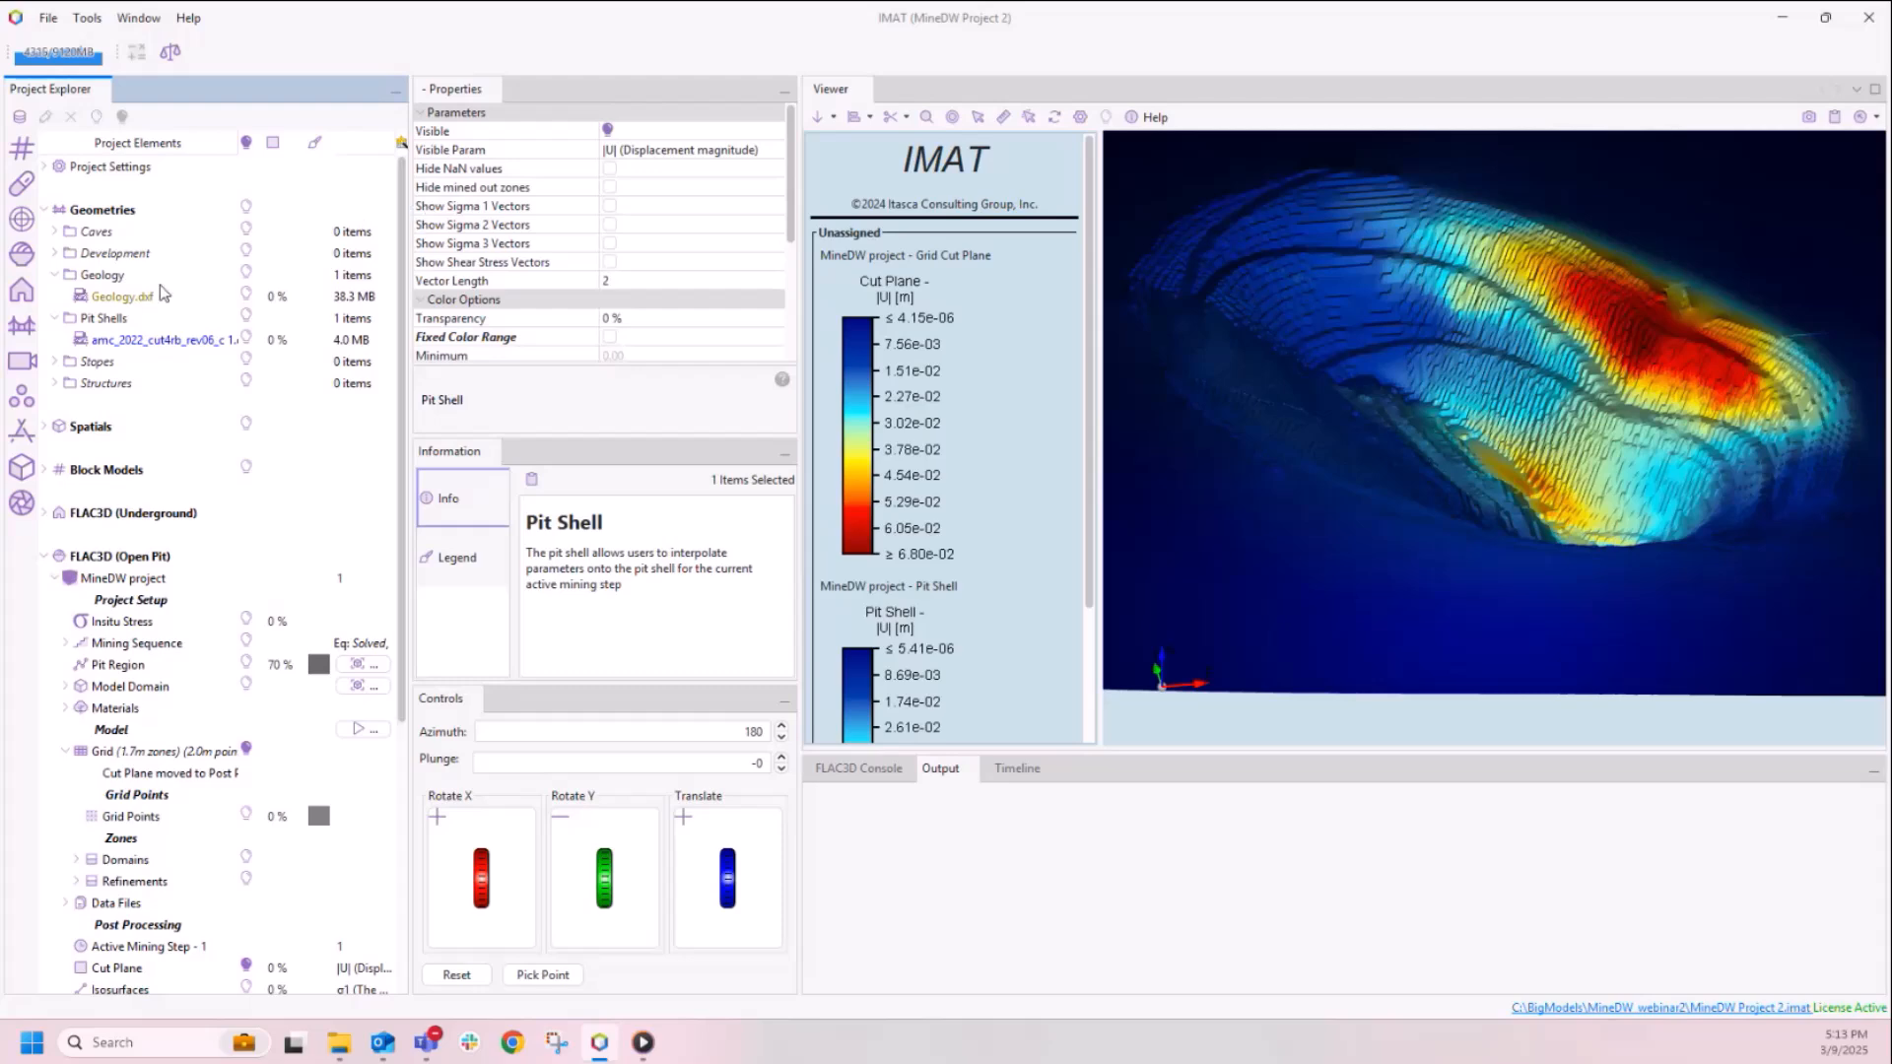
pyautogui.click(245, 295)
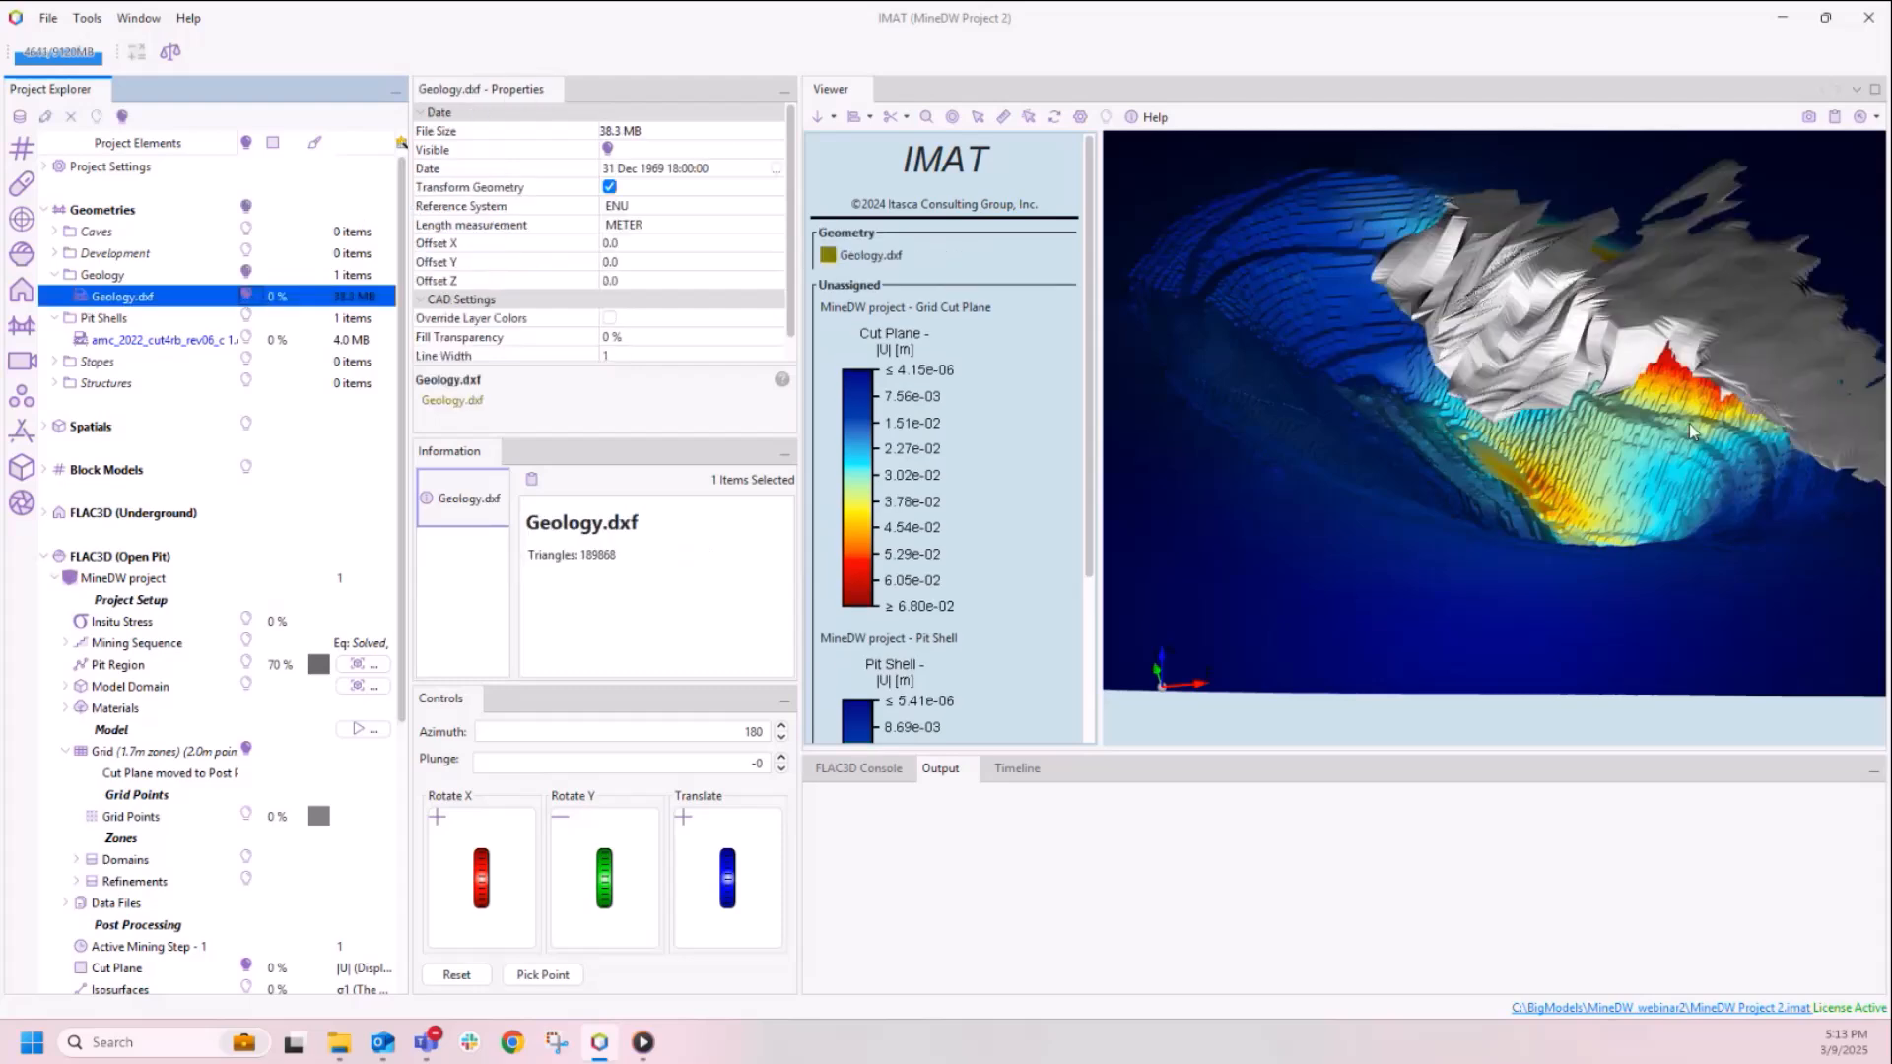
pyautogui.click(1700, 380)
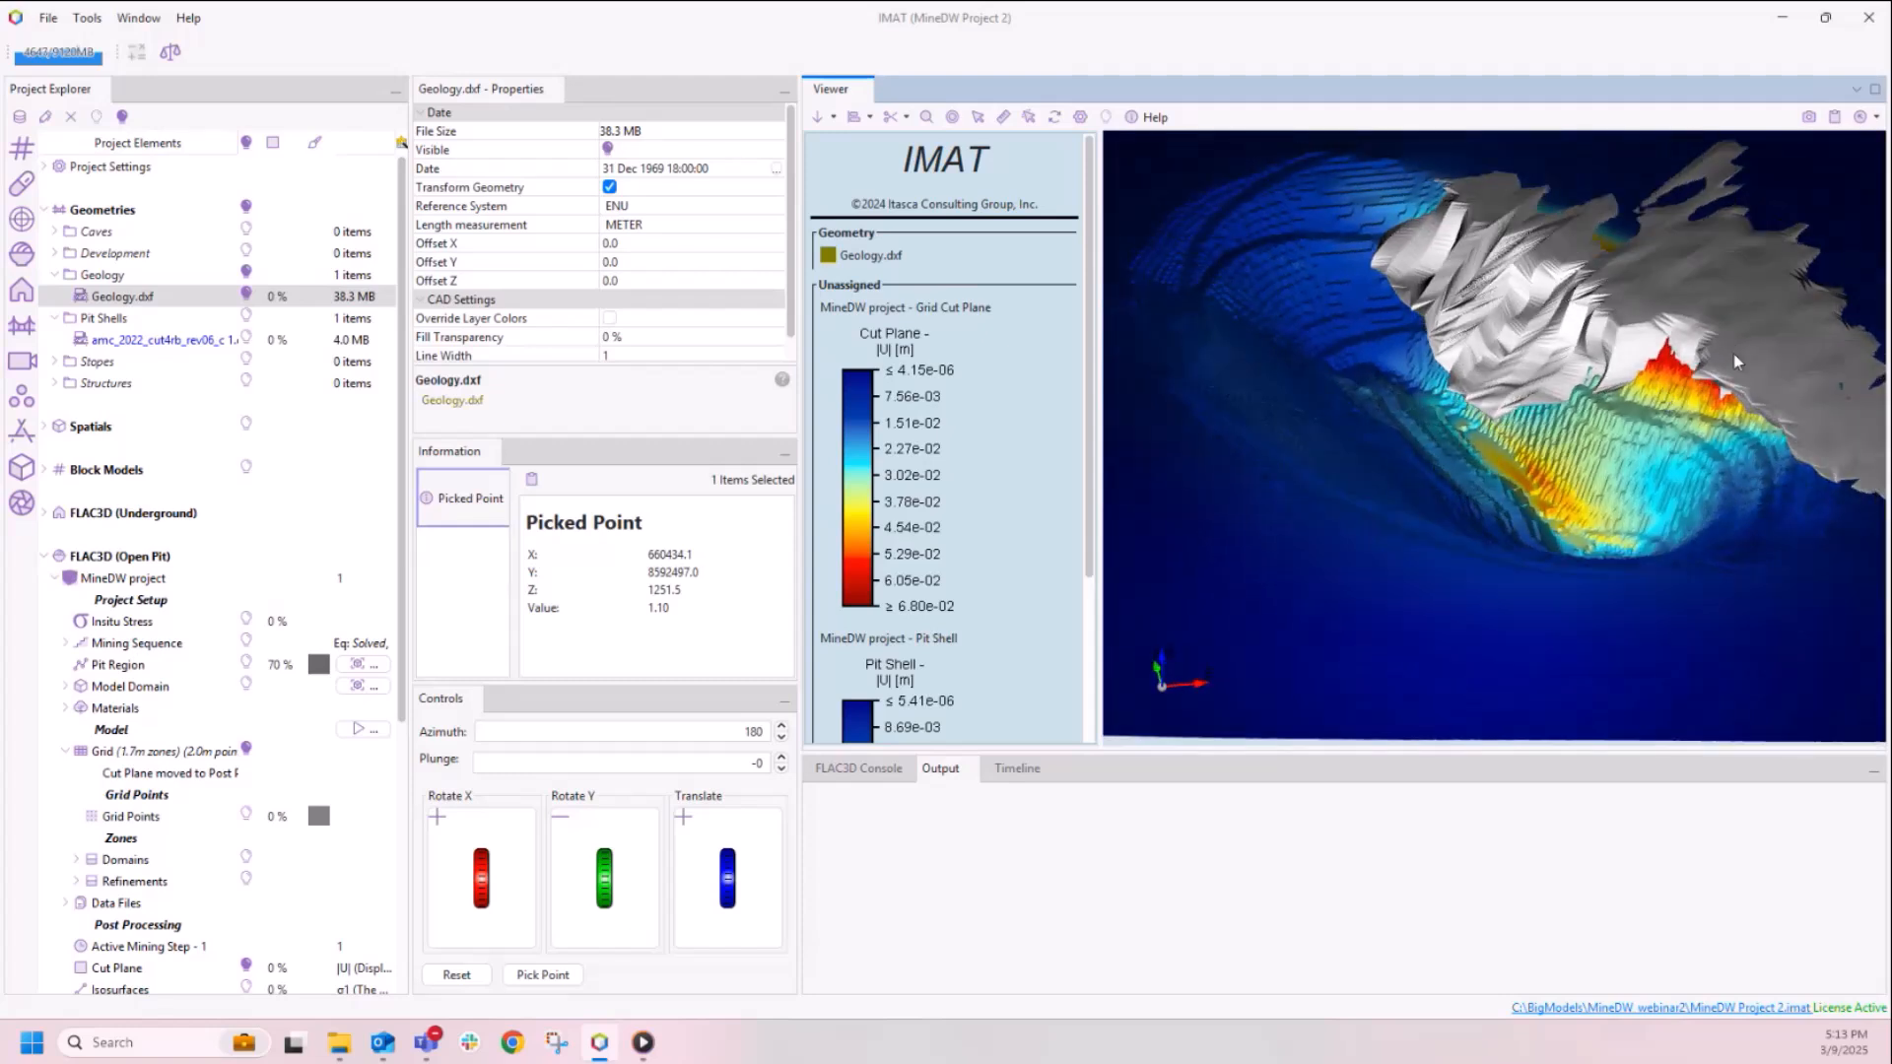
pyautogui.click(246, 297)
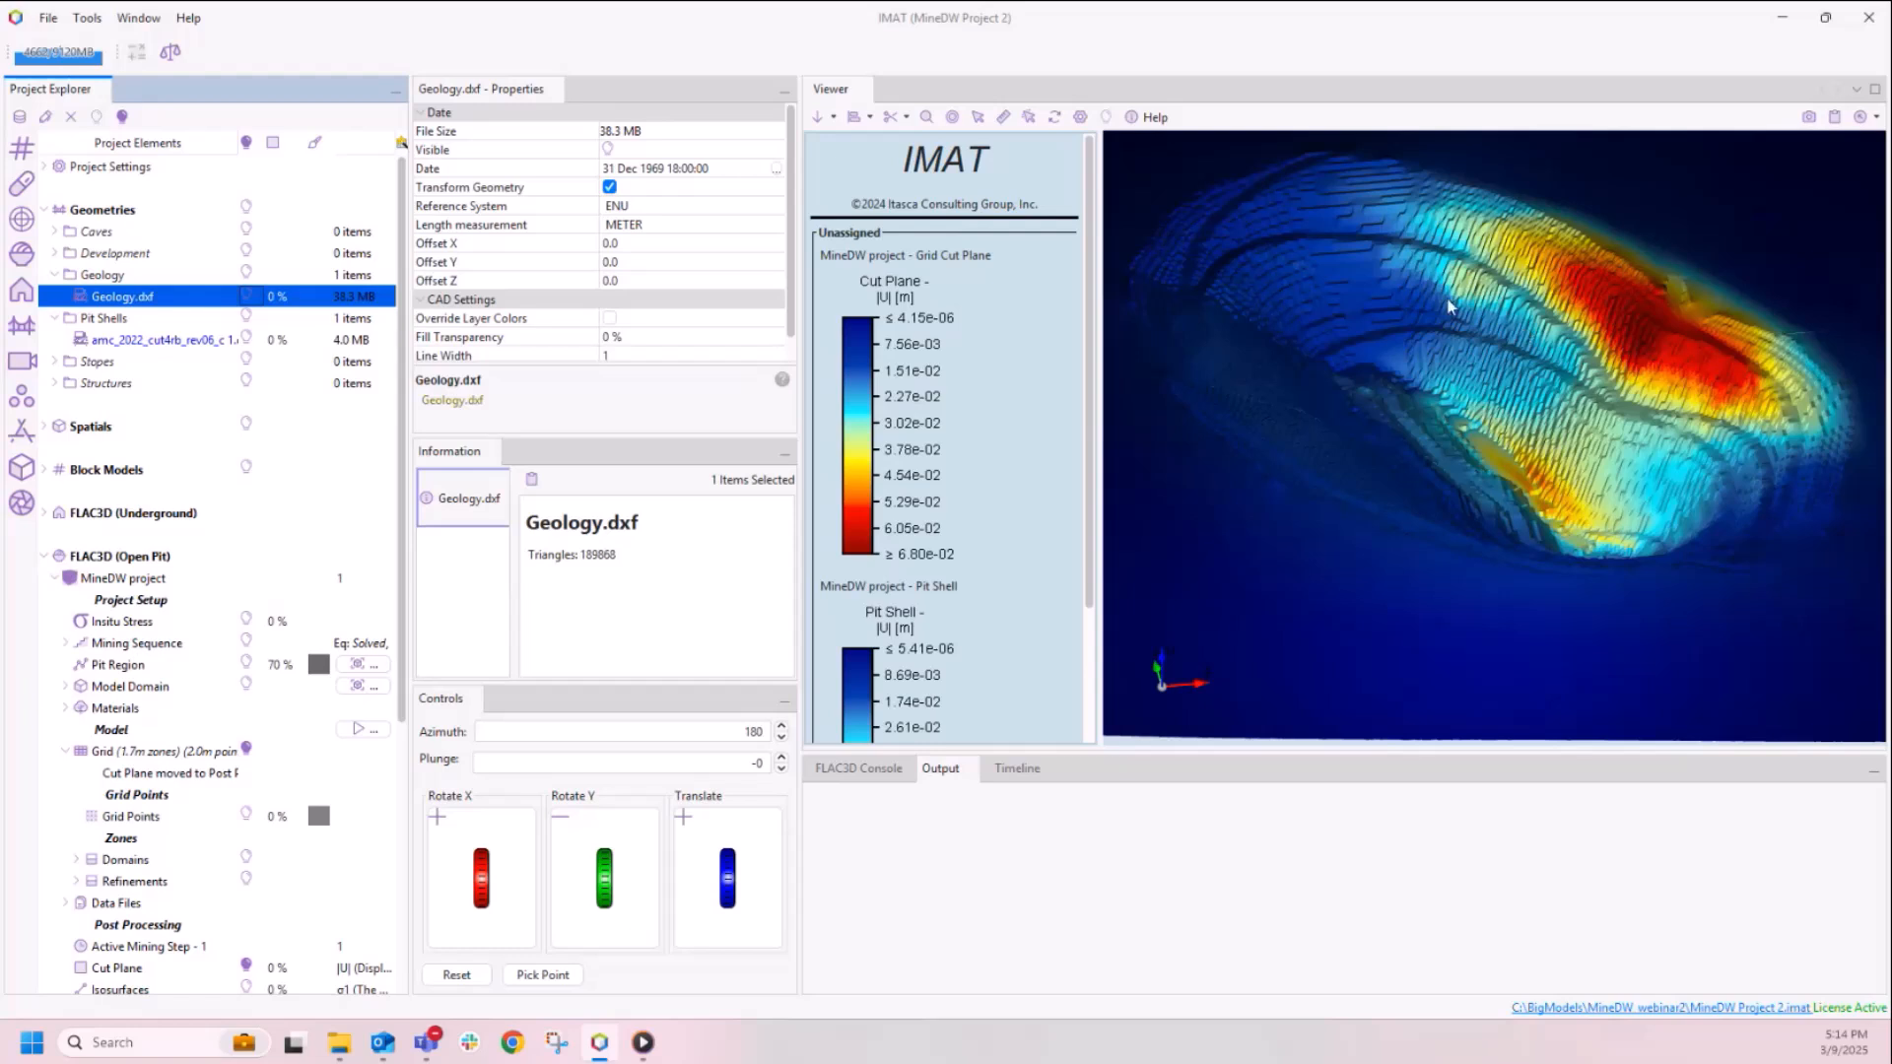
# Step: Replace the pit shell displacement plot with the factor of safety projected onto the pit, and inspect the walls from several angles
pyautogui.moveTo(402, 584); pyautogui.dragTo(416, 765)
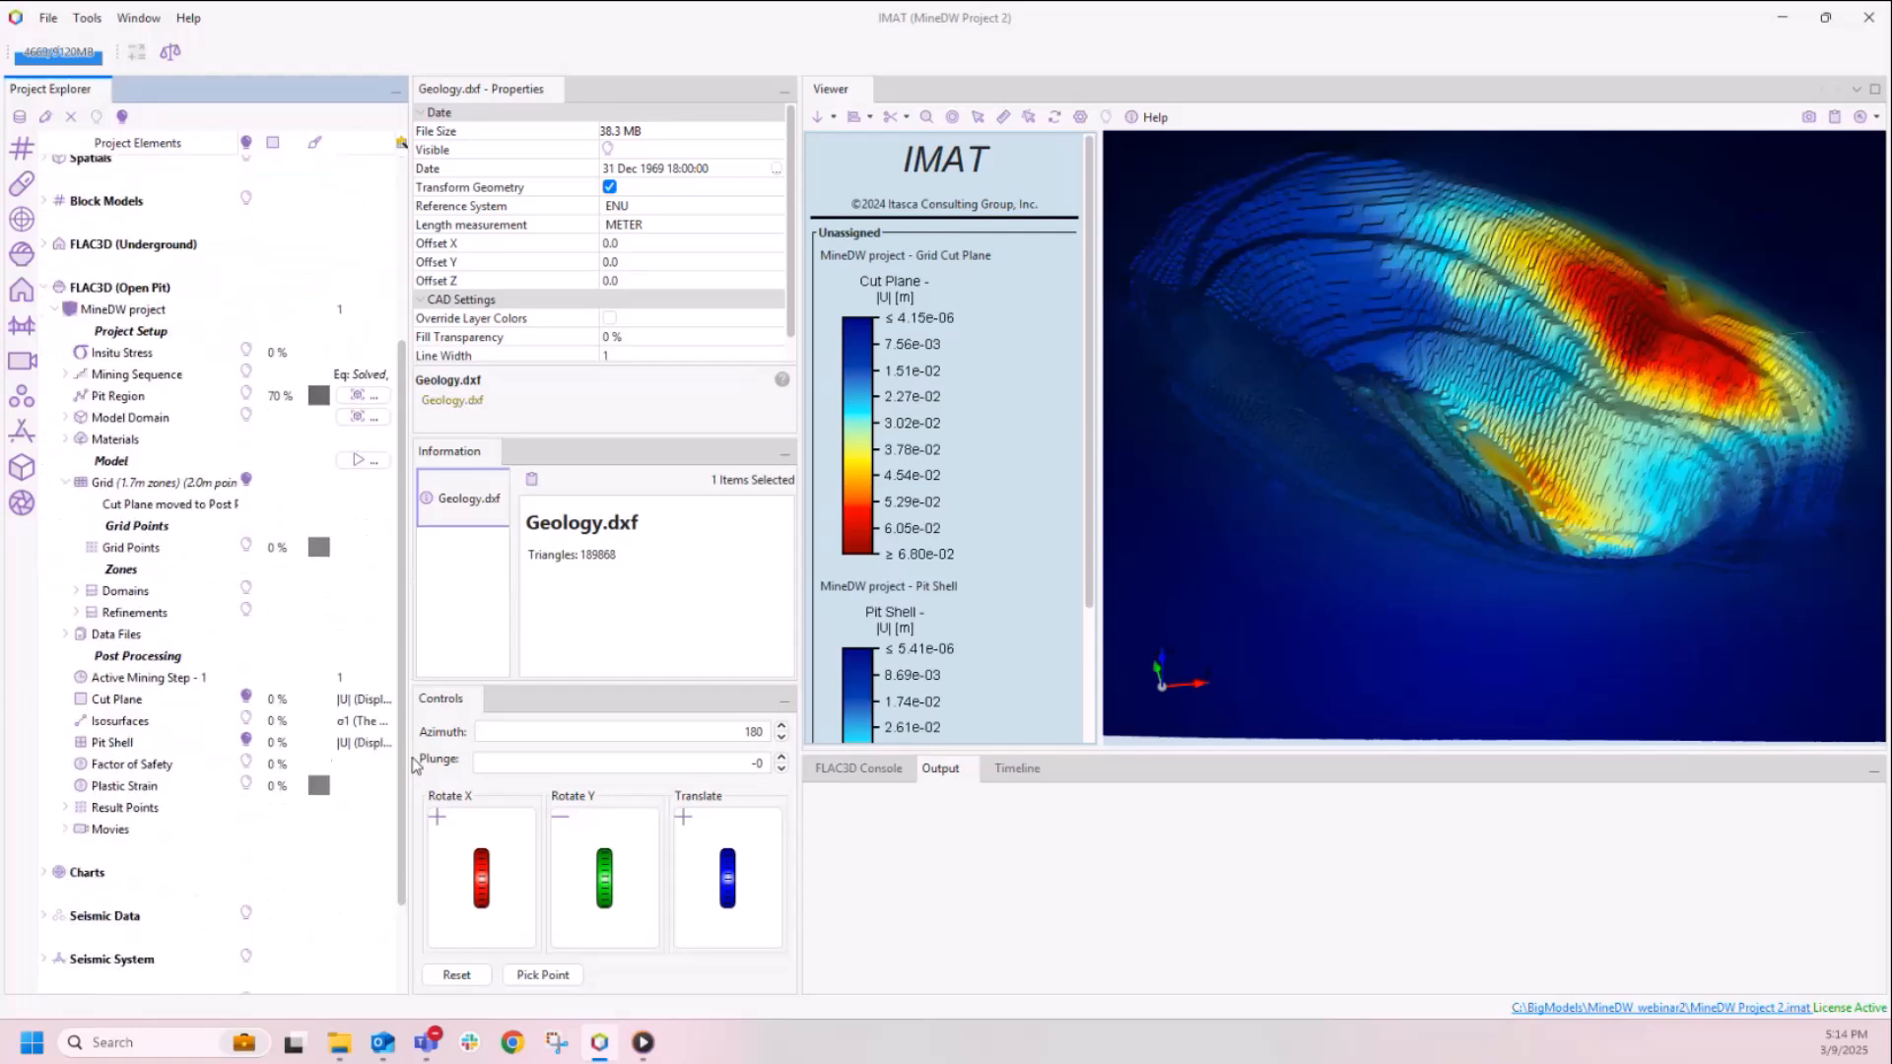
pyautogui.click(247, 742)
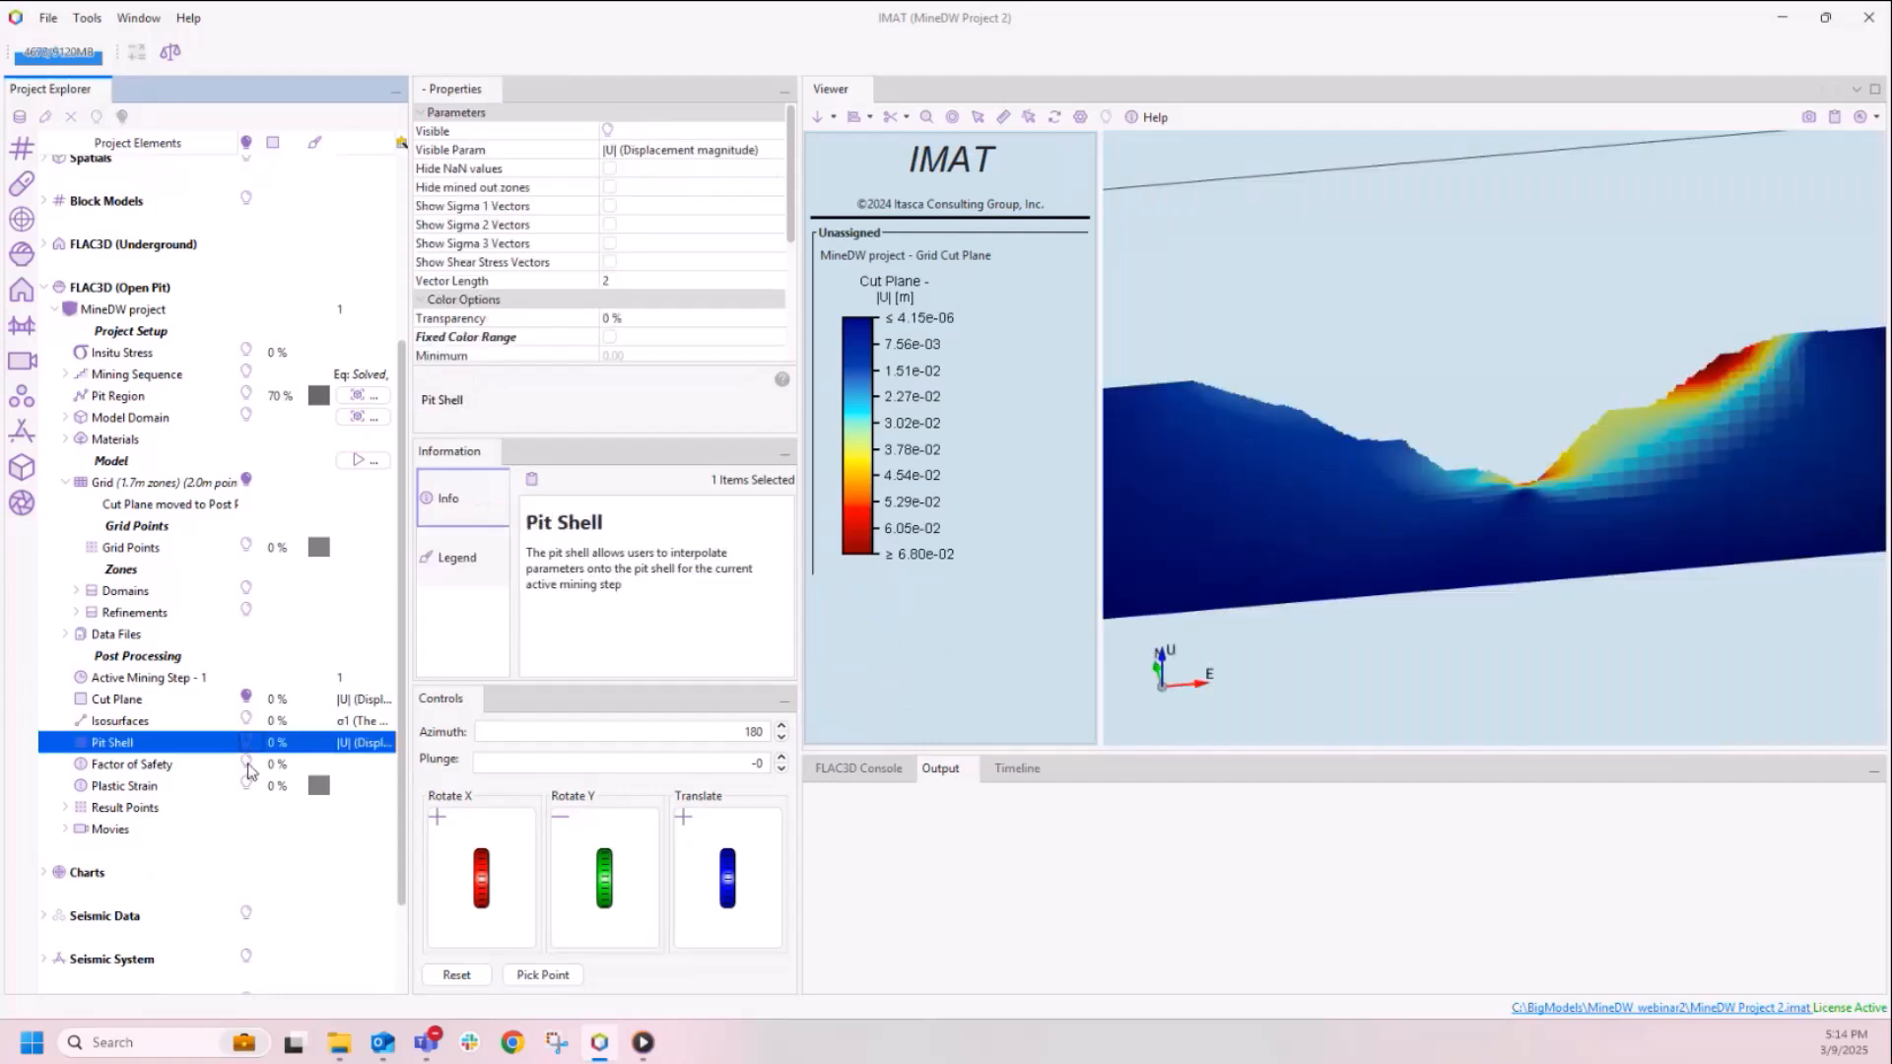
pyautogui.click(249, 768)
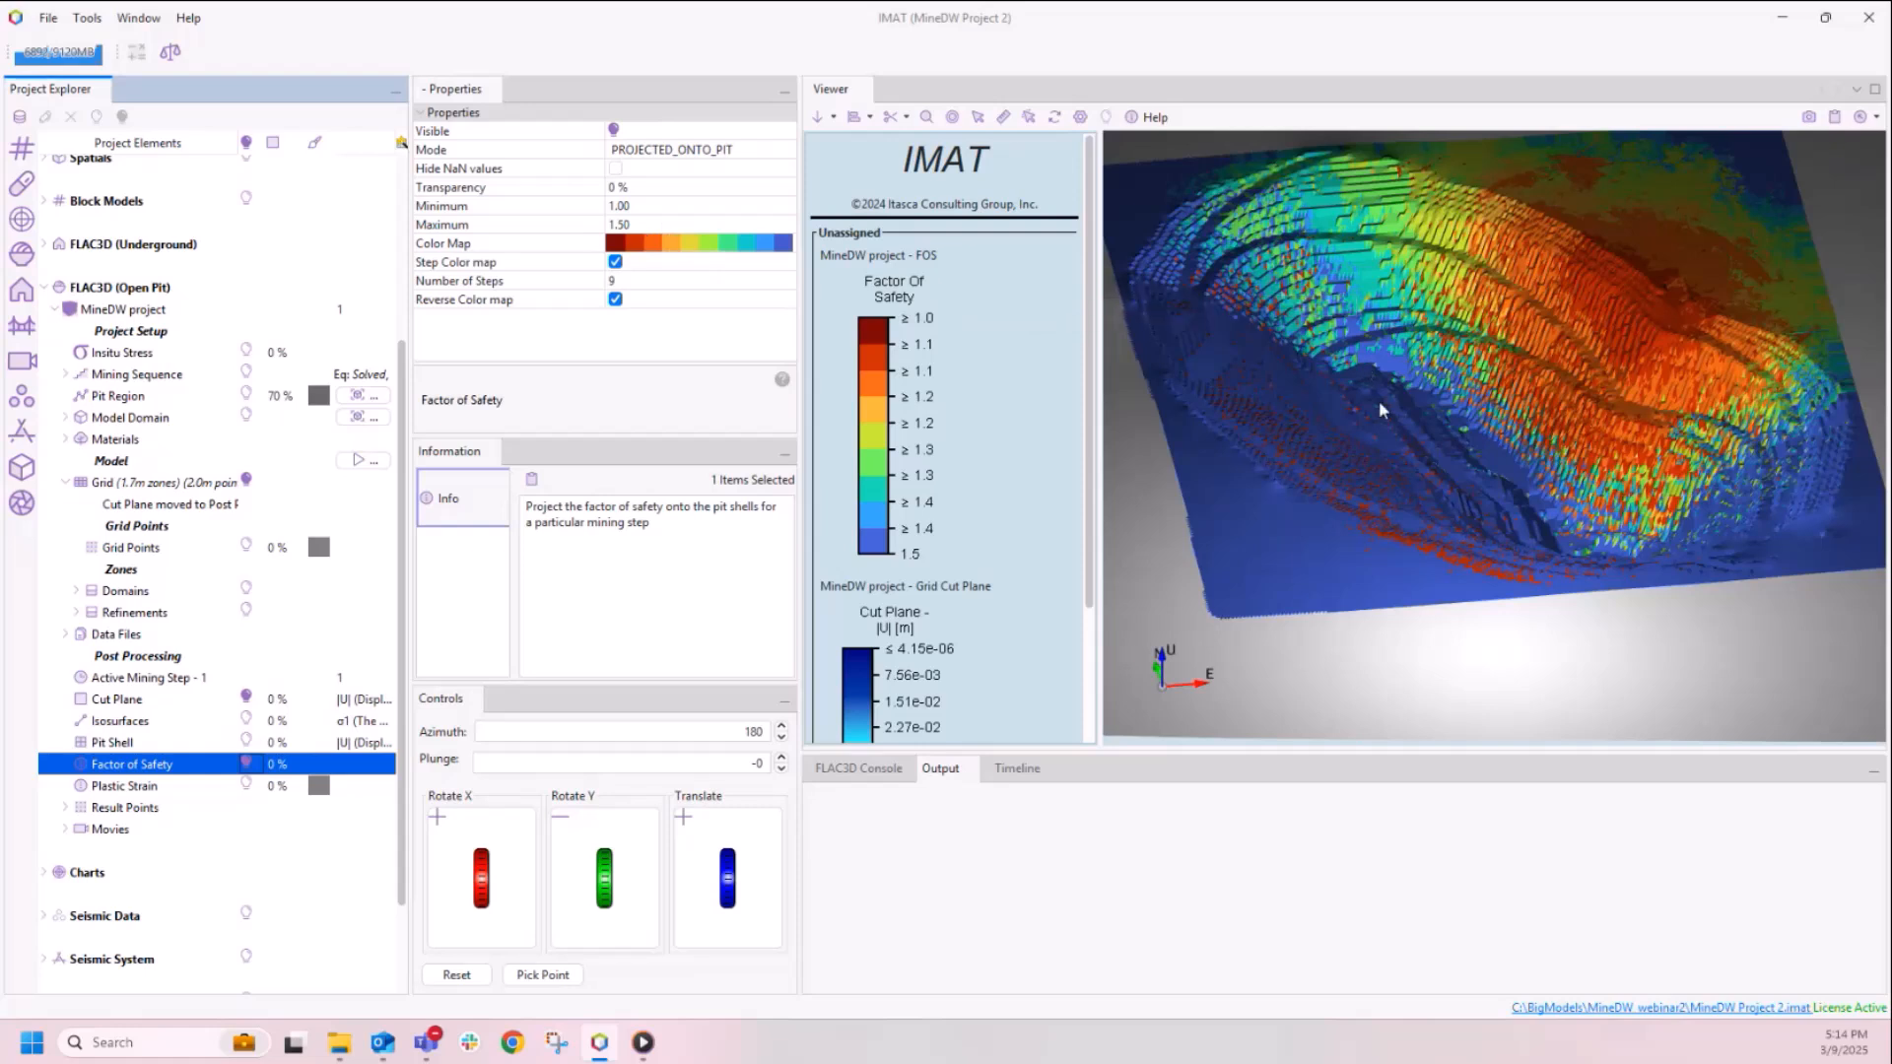
pyautogui.scroll(-2, 1466, 510)
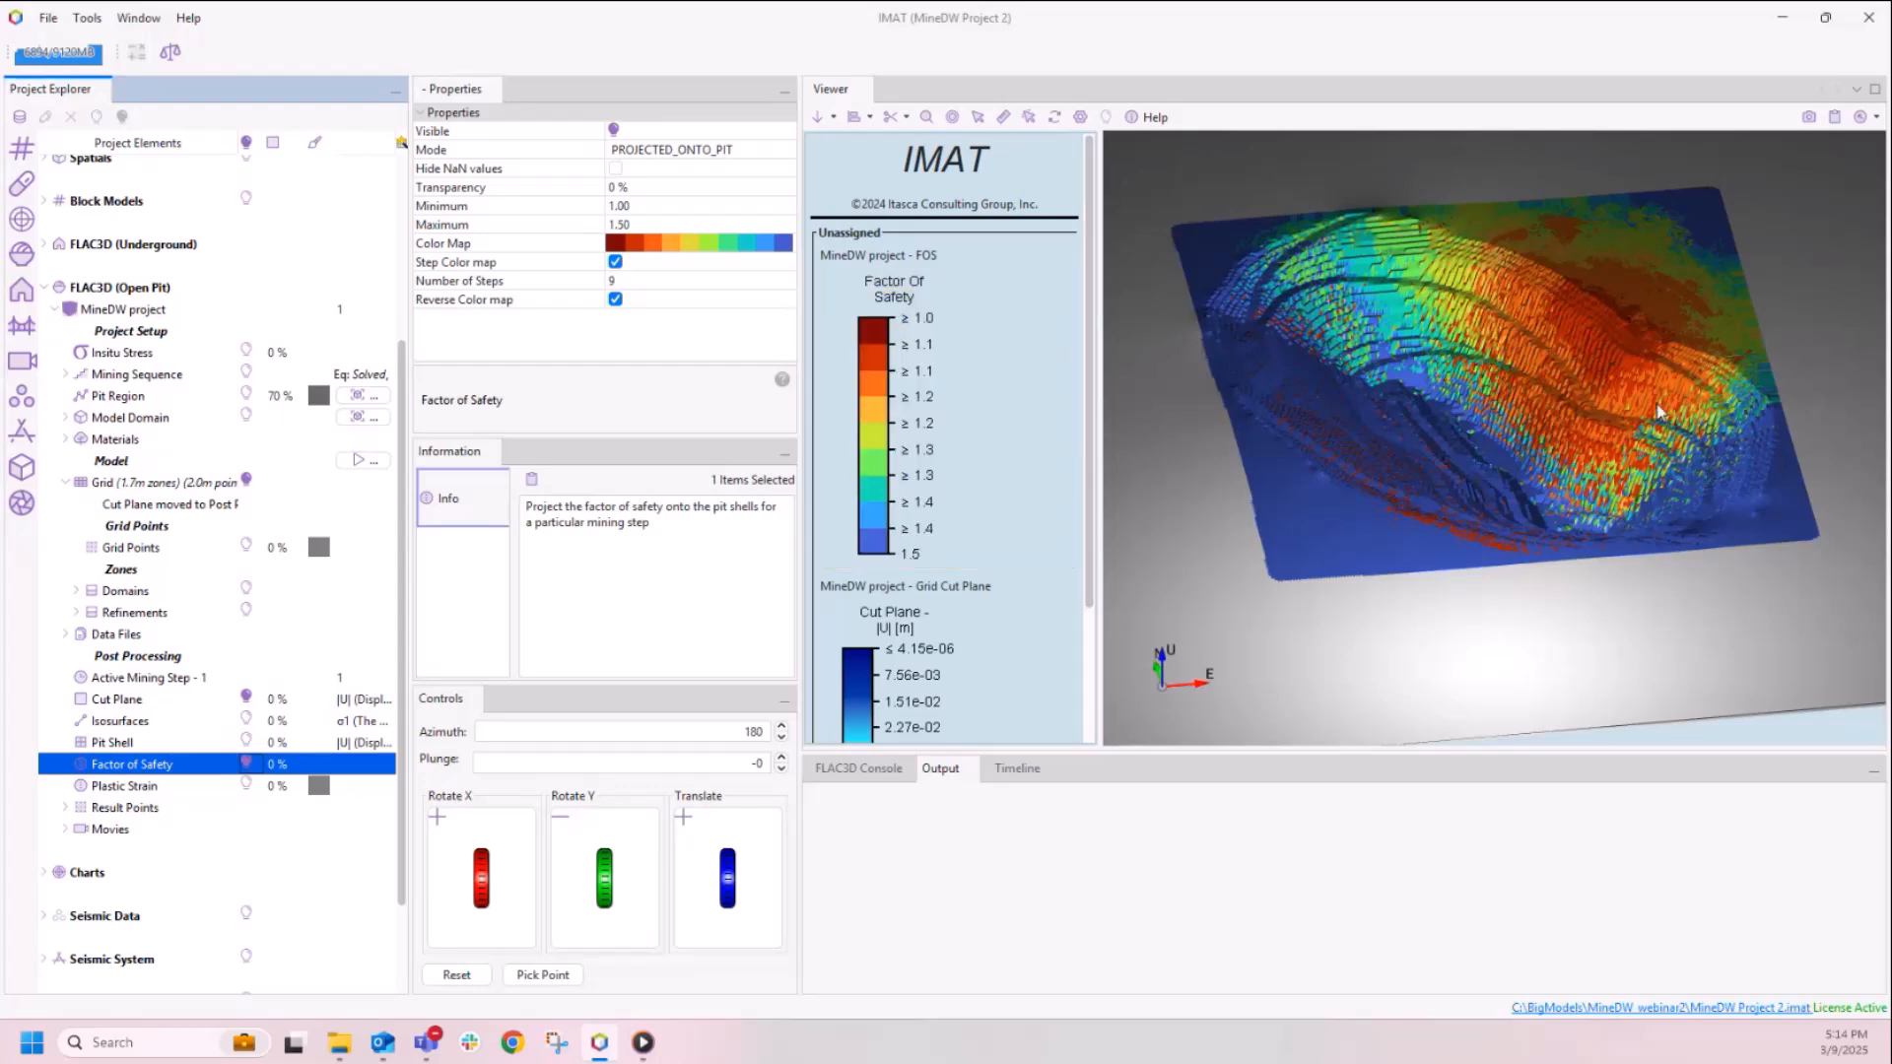
pyautogui.scroll(5, 1630, 357)
pyautogui.click(1705, 340)
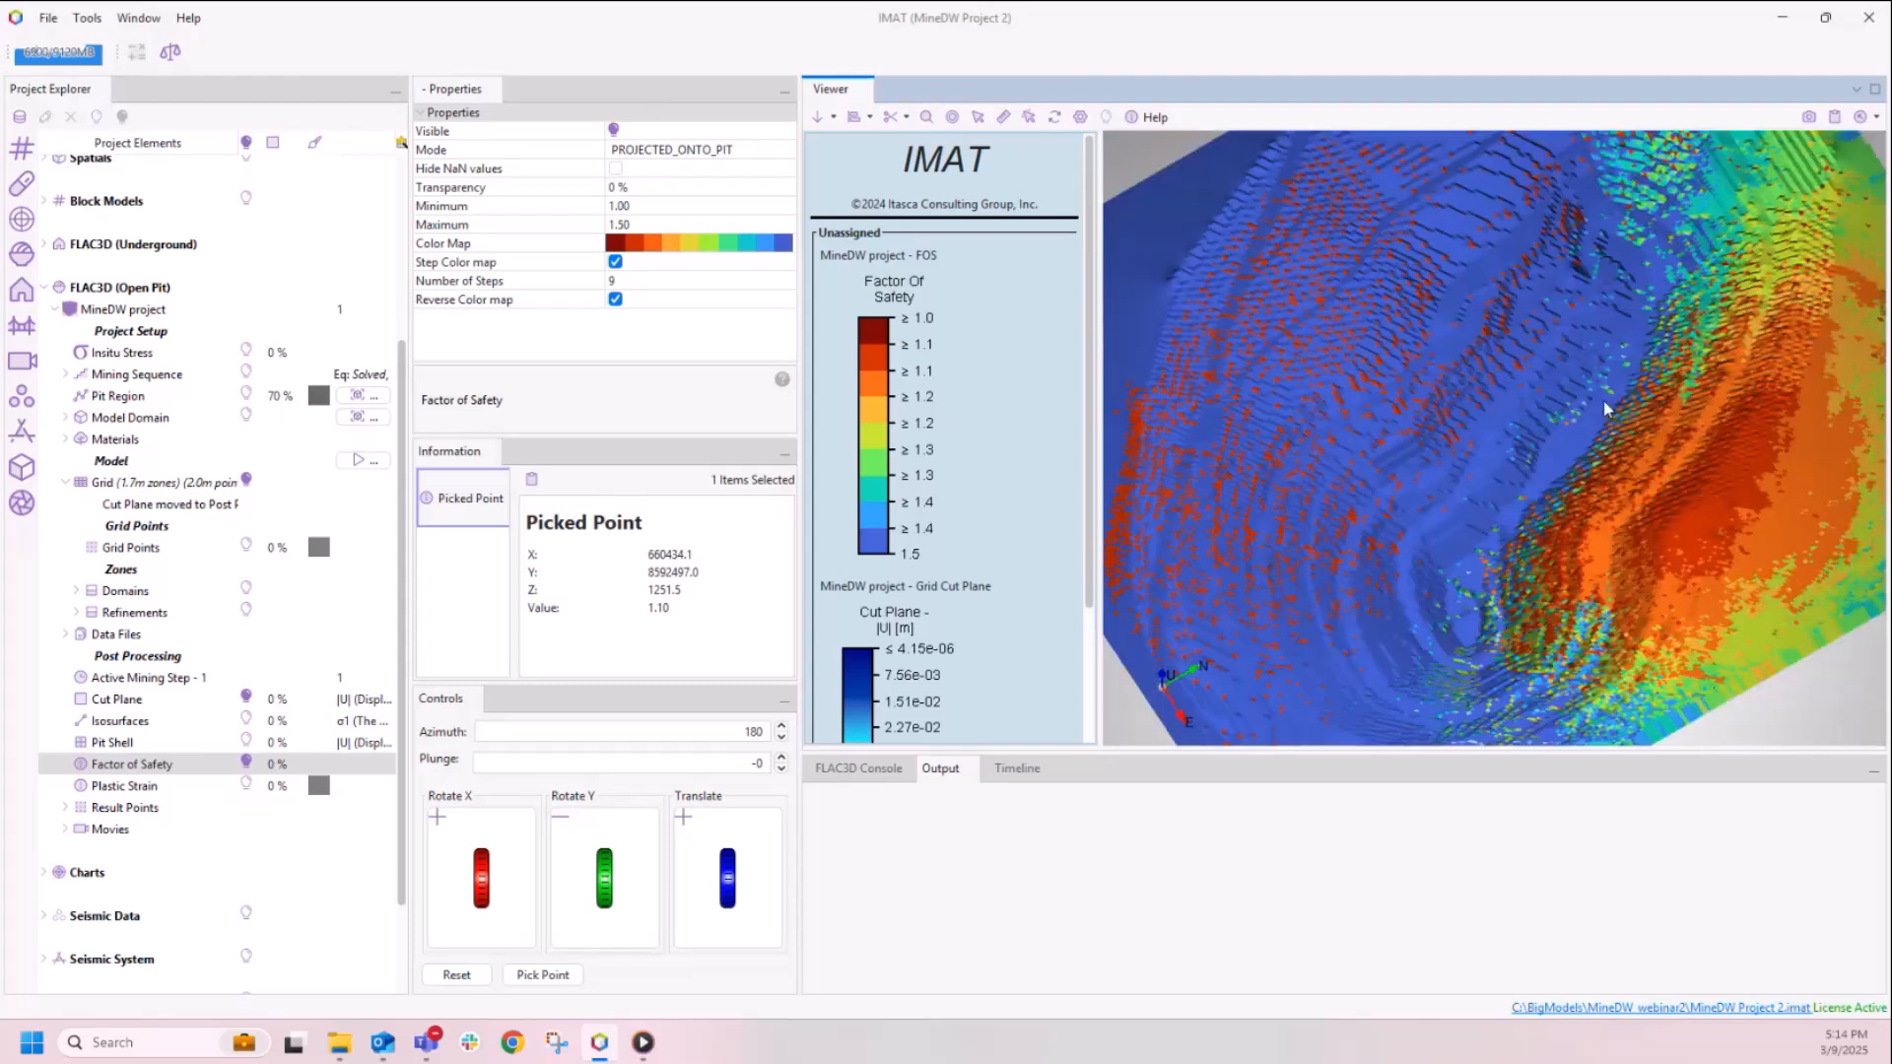
pyautogui.moveTo(1705, 317); pyautogui.dragTo(1437, 410, button='middle')
pyautogui.scroll(2, 1589, 392)
pyautogui.scroll(3, 1569, 363)
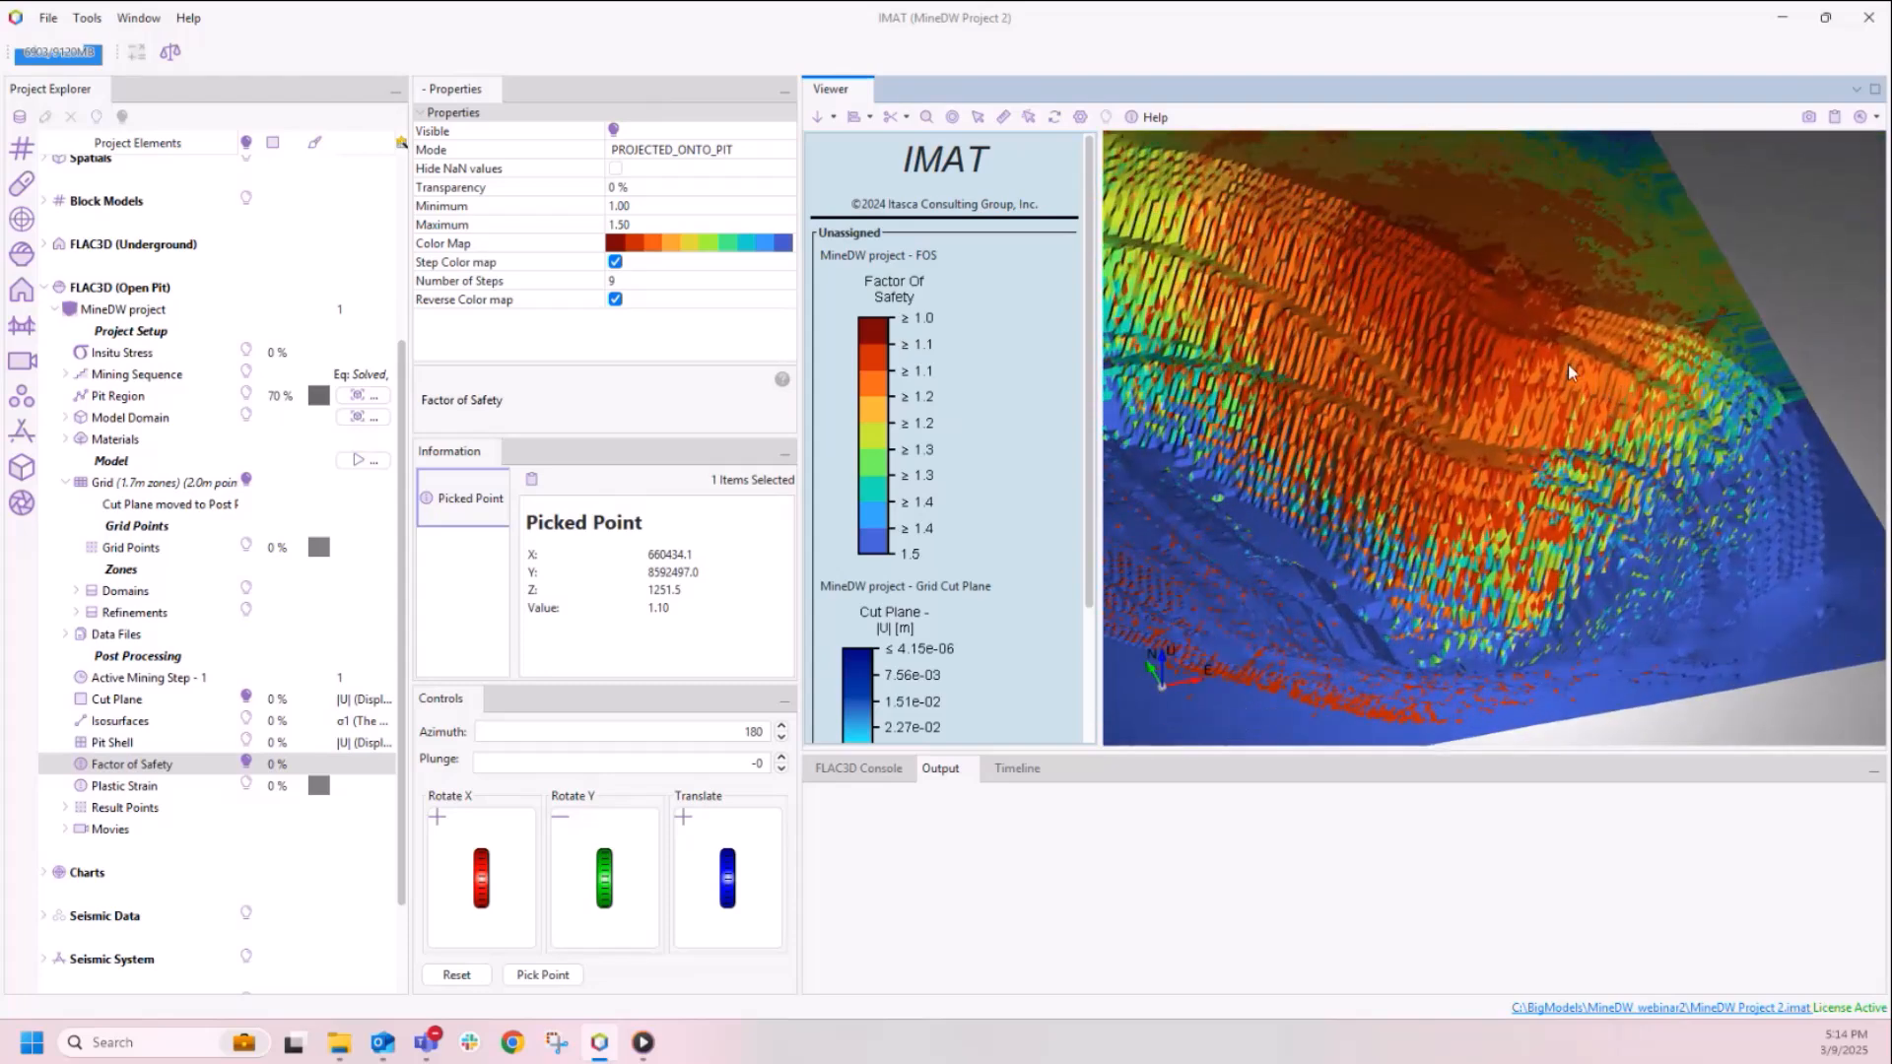
# Step: Query the factor of safety values at two neighbouring points on the low-safety area of the pit wall
pyautogui.moveTo(1573, 368); pyautogui.dragTo(1544, 391, button='middle')
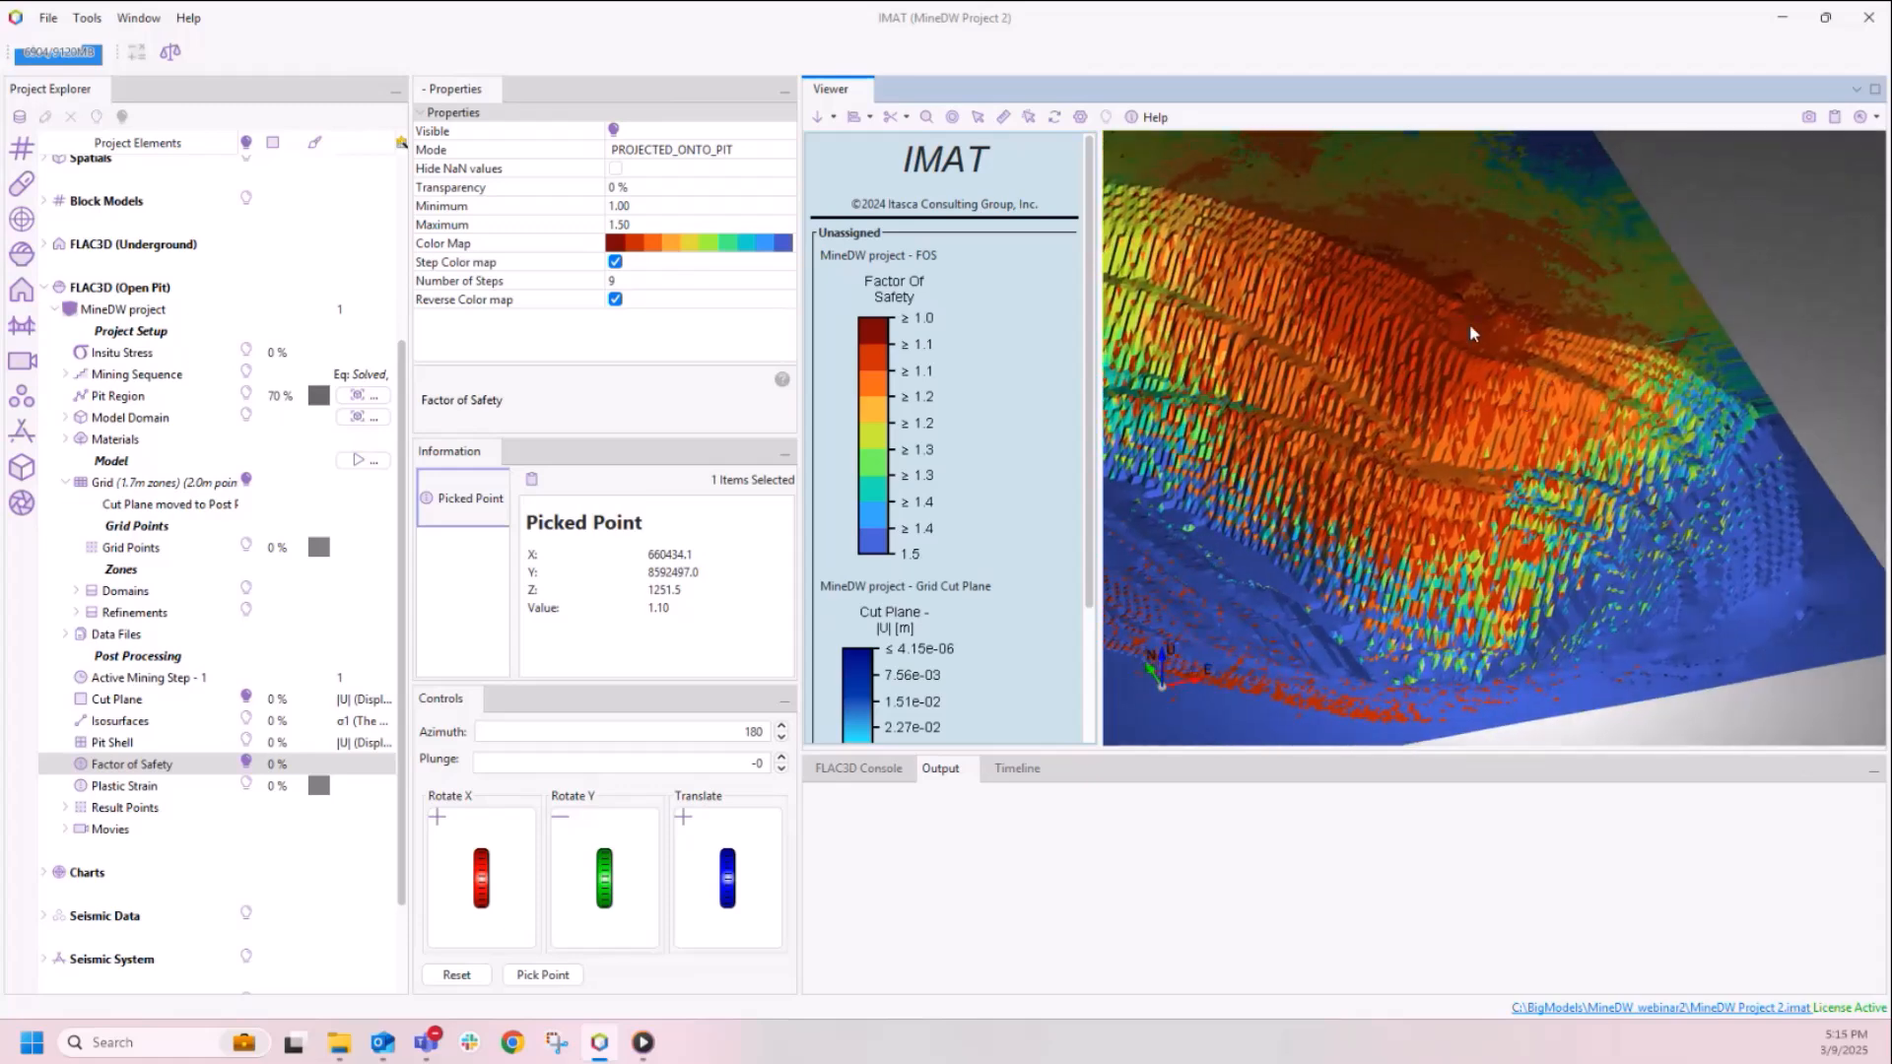
pyautogui.click(1029, 118)
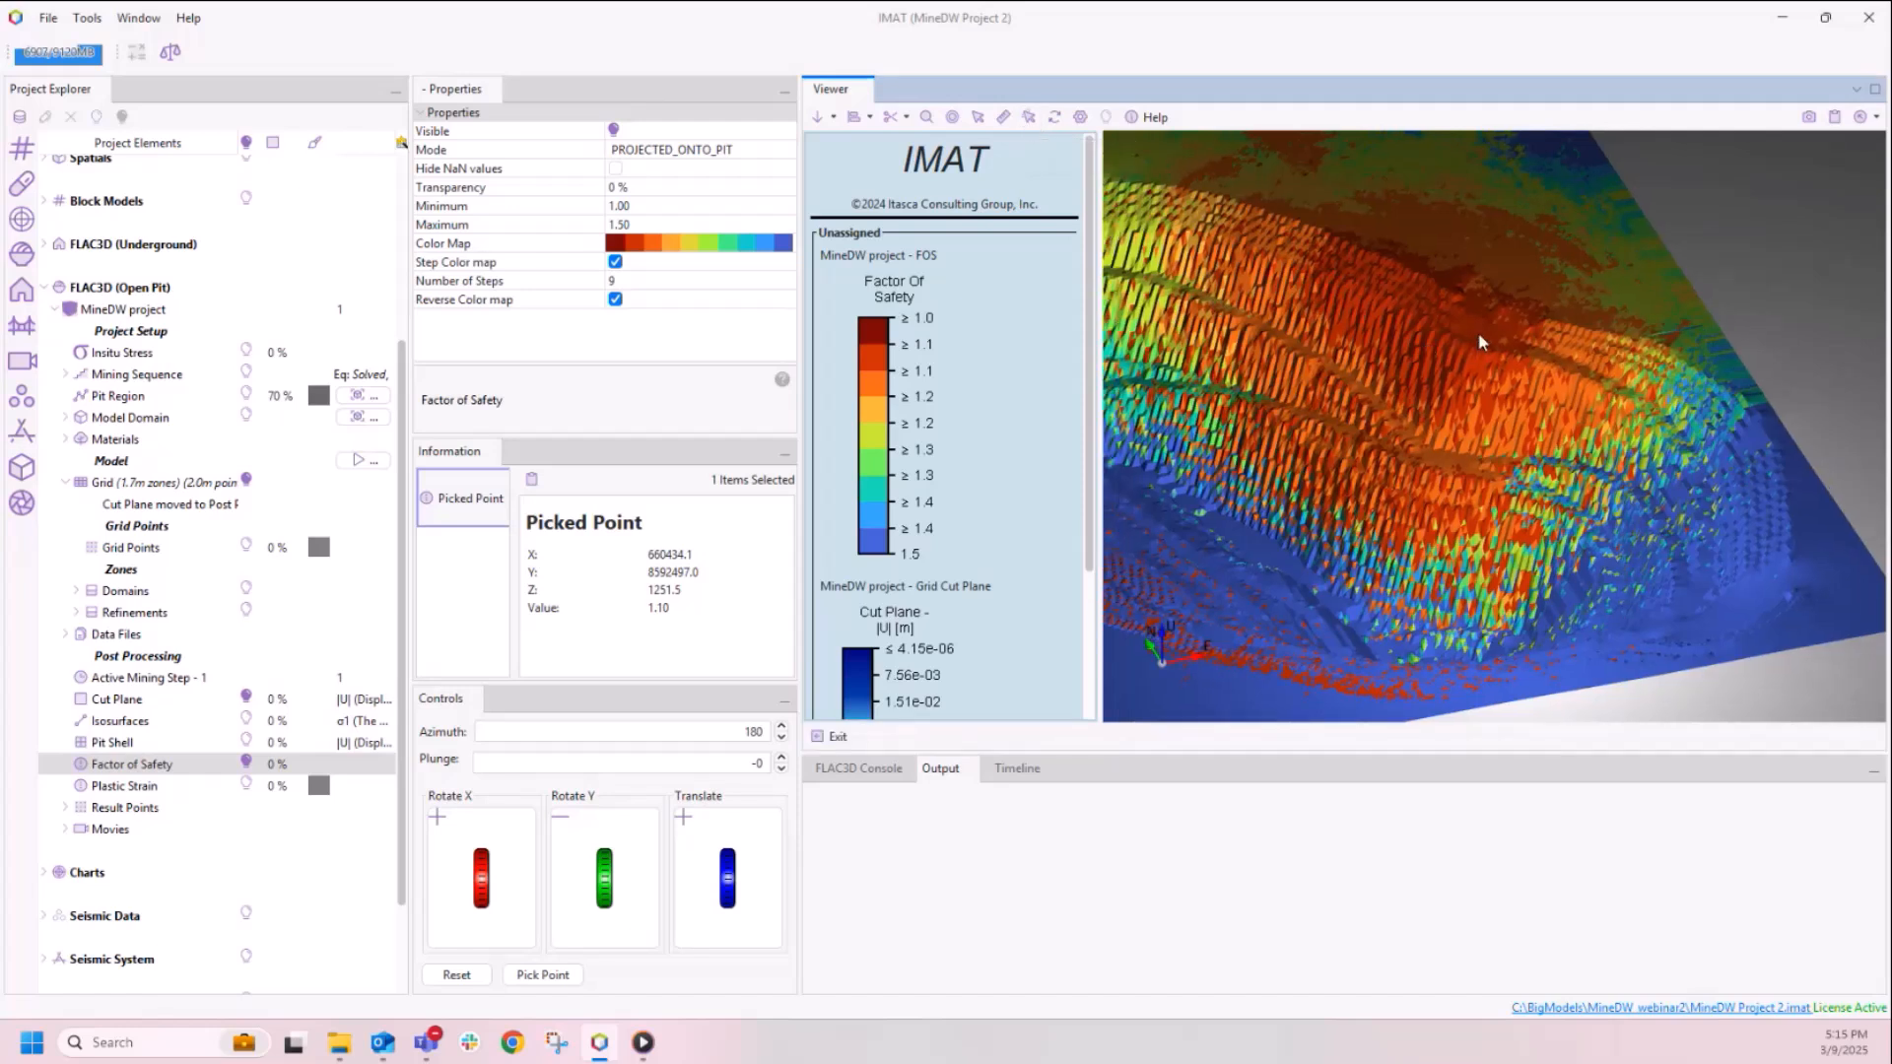
pyautogui.click(1478, 333)
pyautogui.click(1460, 364)
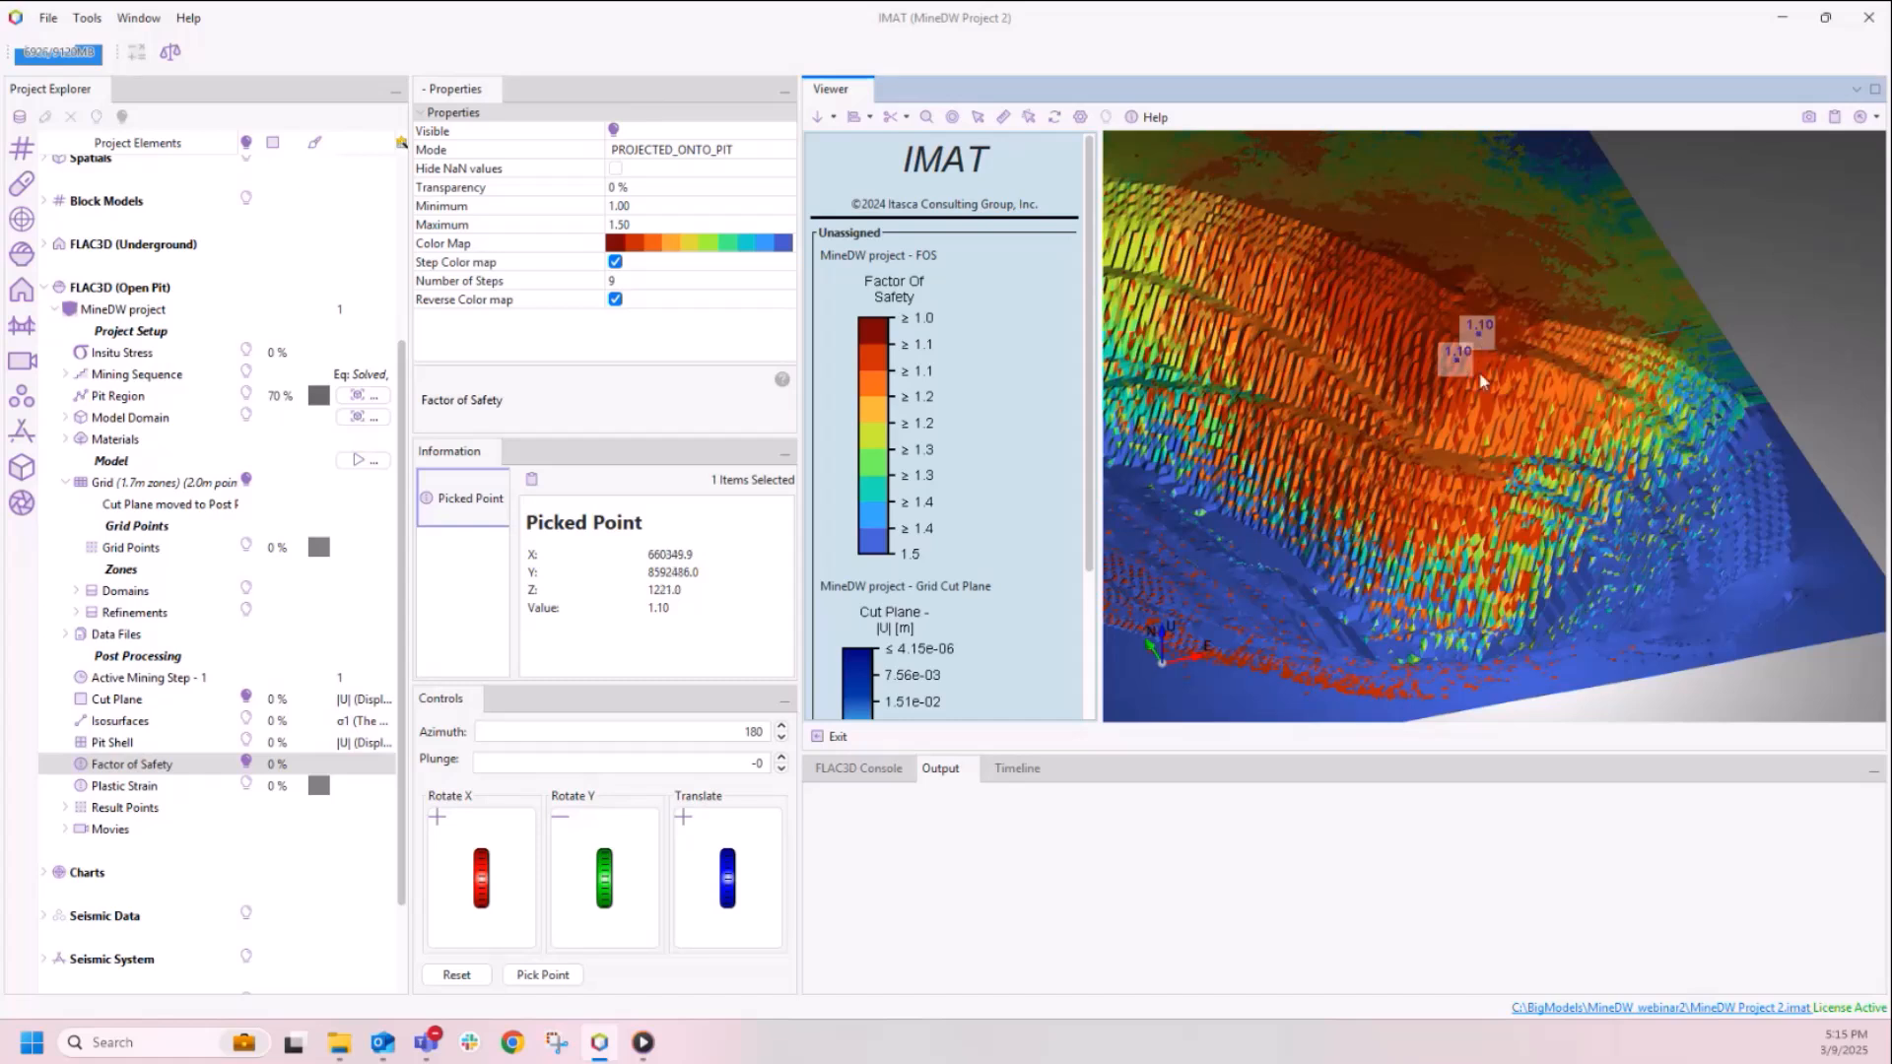